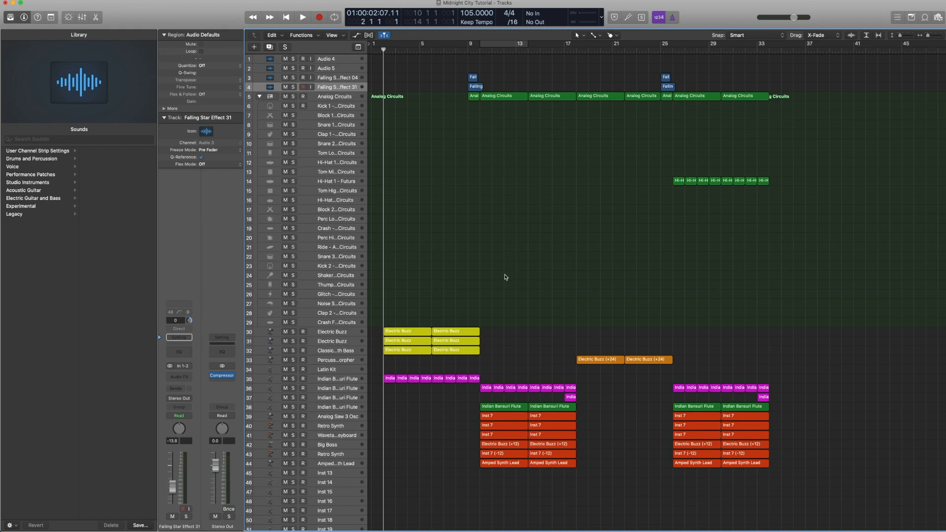
# - Play the full arrangement from bar 2 through the end of its last regions, and stop playback
pyautogui.press('space')
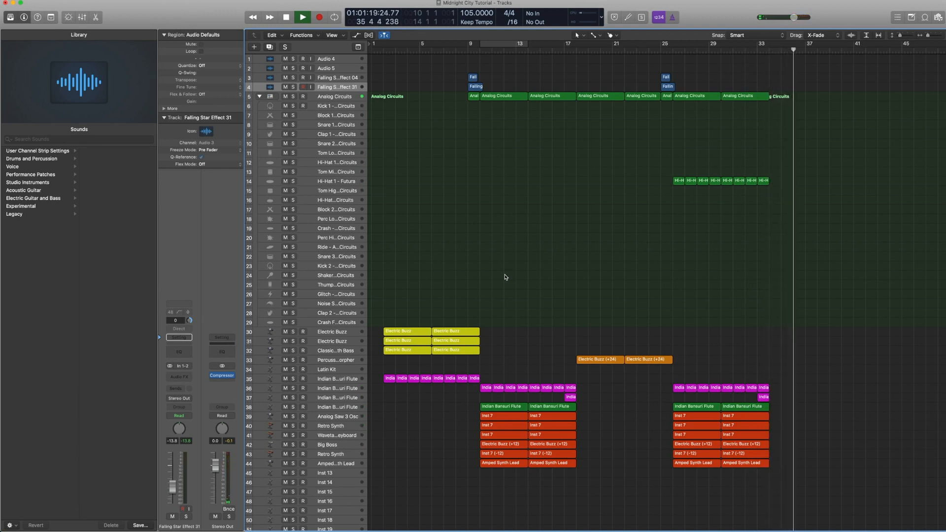
pyautogui.press('space')
pyautogui.scroll(-1, 505, 277)
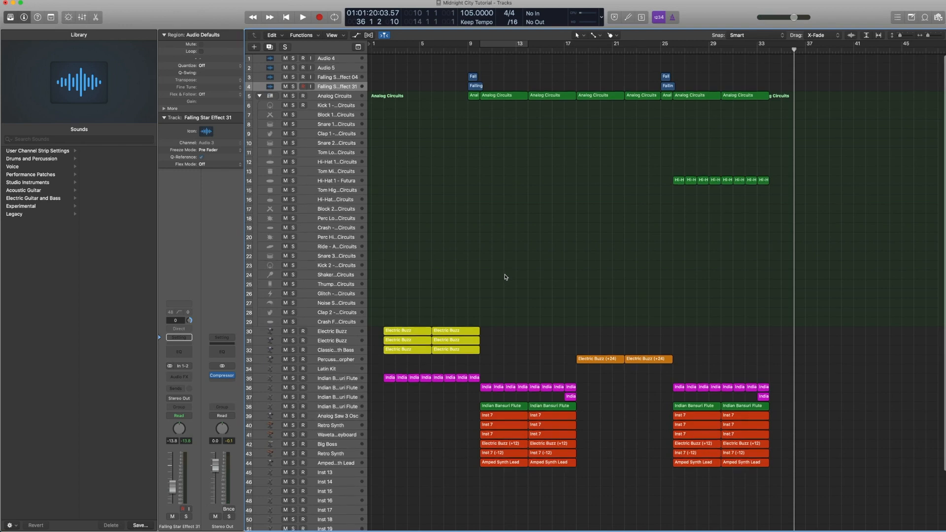
pyautogui.scroll(1, 504, 277)
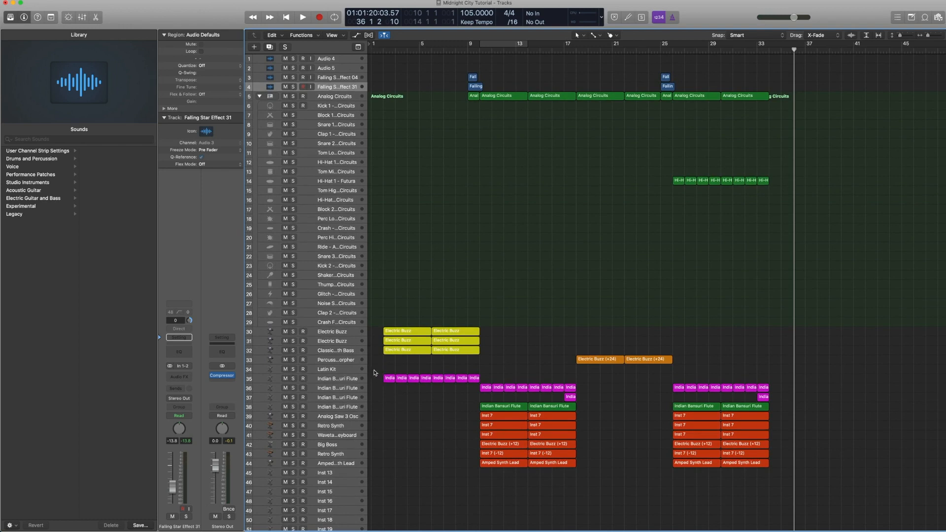
# - Select the first four Indian Bansuri Flute regions on track 35 and set the cycle range from bar 2 to bar 6
pyautogui.click(351, 380)
pyautogui.keyDown('shift'); pyautogui.click(348, 399); pyautogui.keyUp('shift')
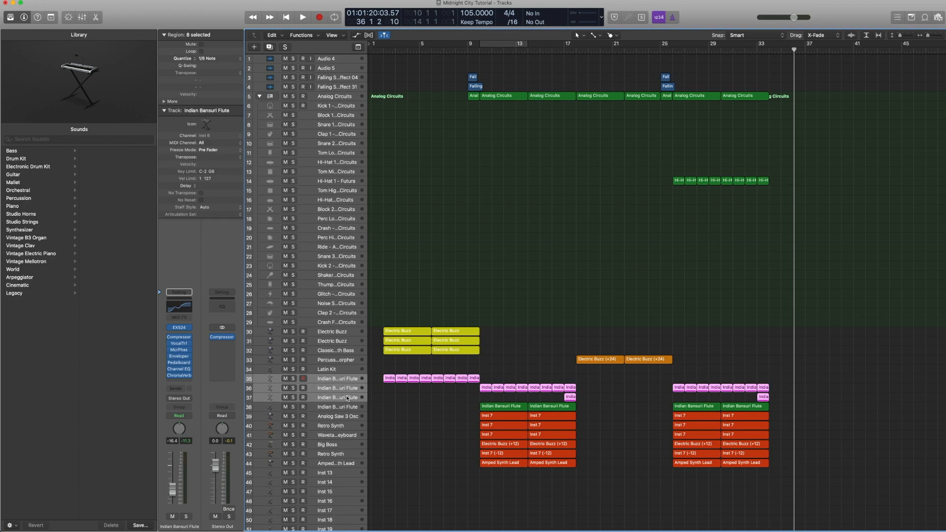
pyautogui.click(379, 372)
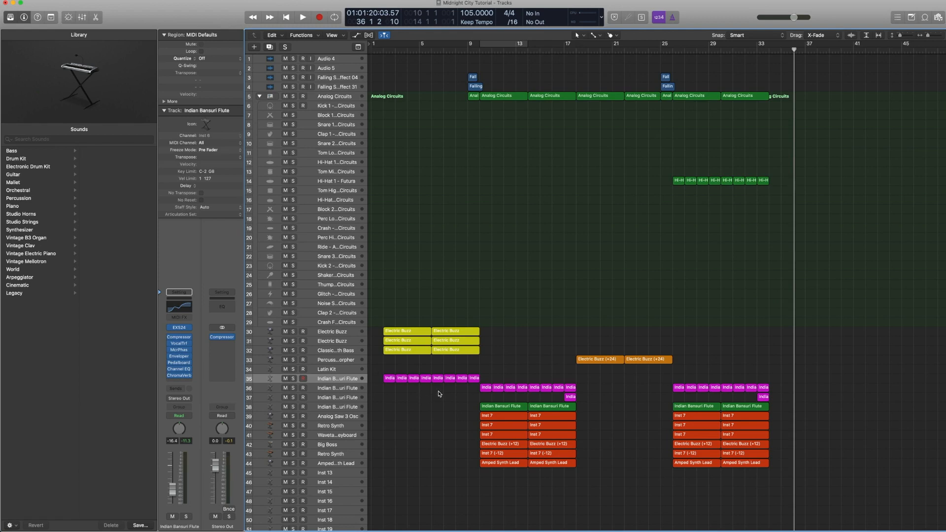
pyautogui.moveTo(464, 410); pyautogui.dragTo(382, 376)
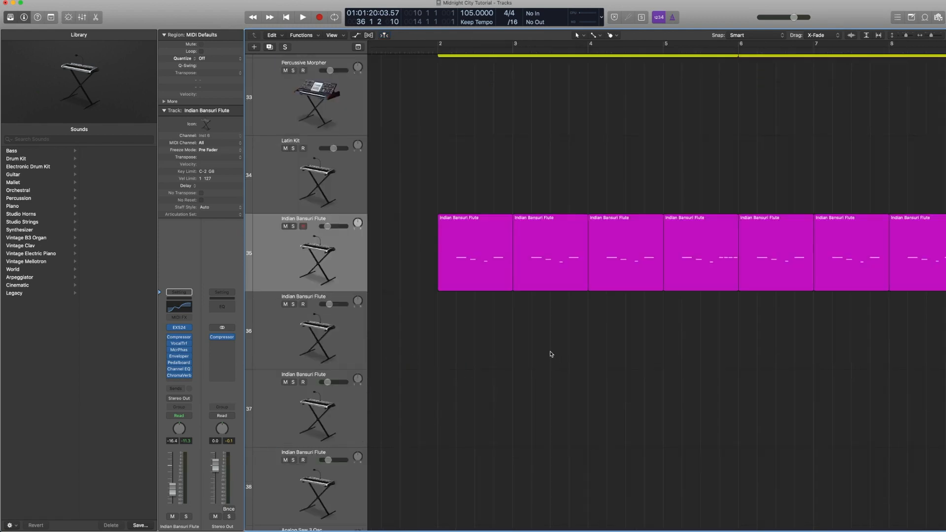
pyautogui.moveTo(447, 157); pyautogui.dragTo(675, 308)
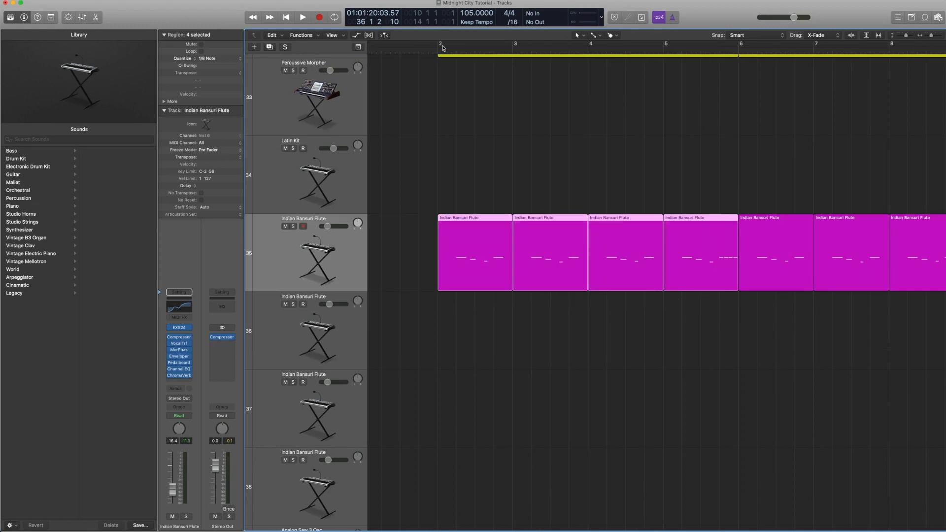
pyautogui.moveTo(443, 48); pyautogui.dragTo(740, 47)
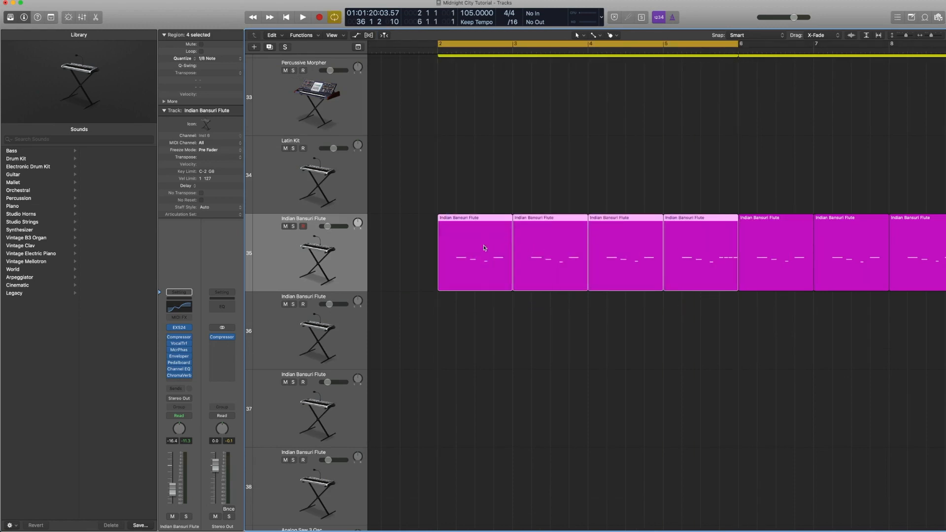
# - Open the four selected flute regions in the Piano Roll, and solo them to audition the cycled melody
pyautogui.doubleClick(485, 248)
pyautogui.hotkey('ctrl', 's')
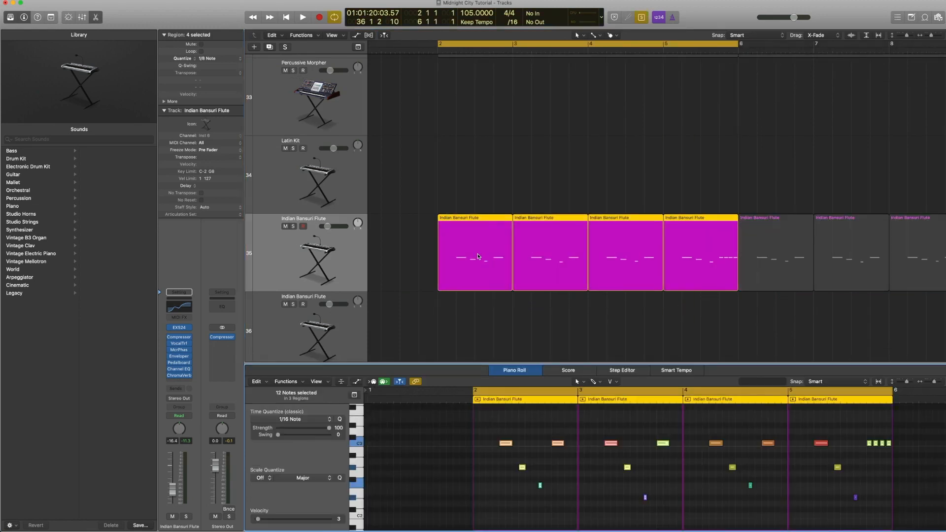
pyautogui.press('space')
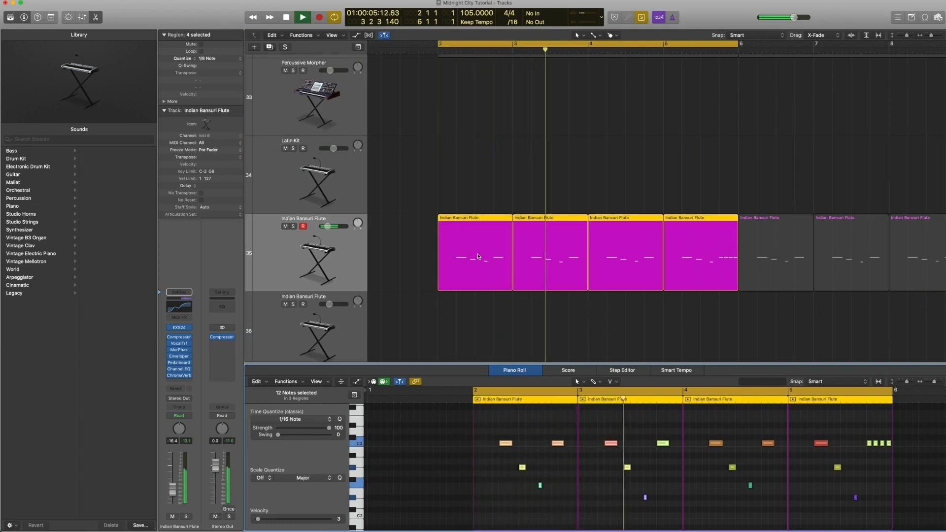
pyautogui.press('space')
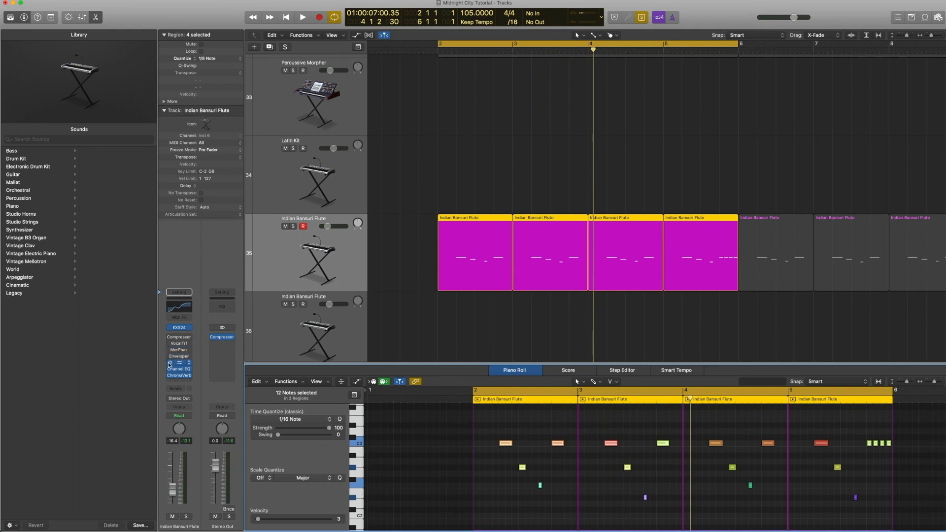
# - Examine where the EXS24's Indian Bansuri Flute sits among the World, South Asian sounds, and audition it with the insert effects bypassed
pyautogui.click(161, 329)
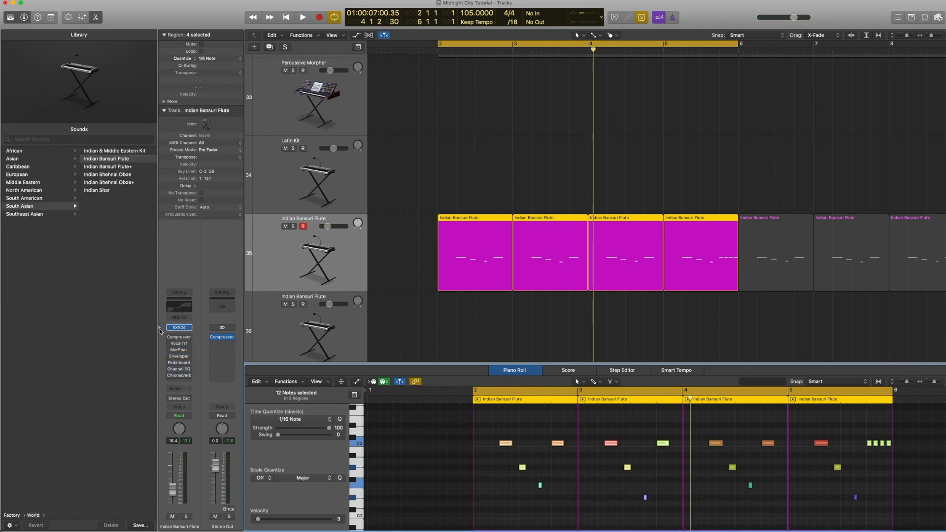
pyautogui.hscroll(-5, 28, 223)
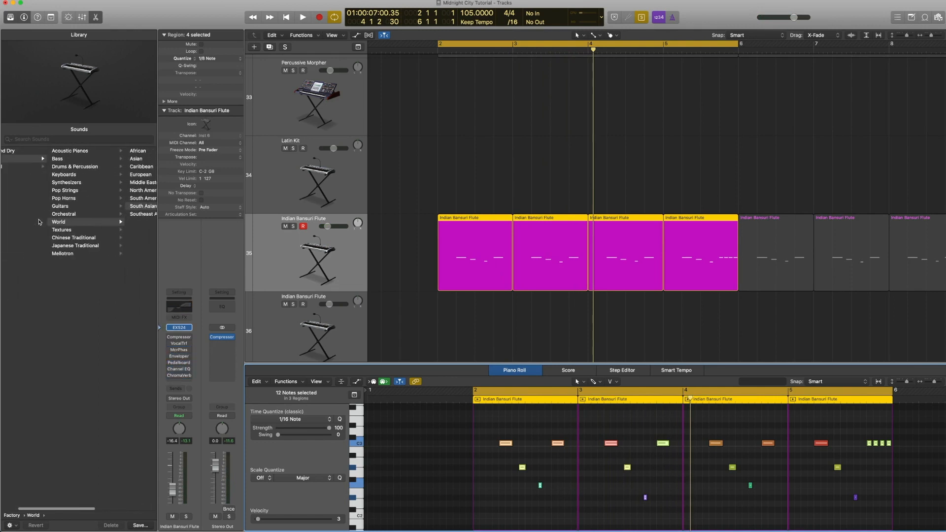
pyautogui.hscroll(5, 81, 213)
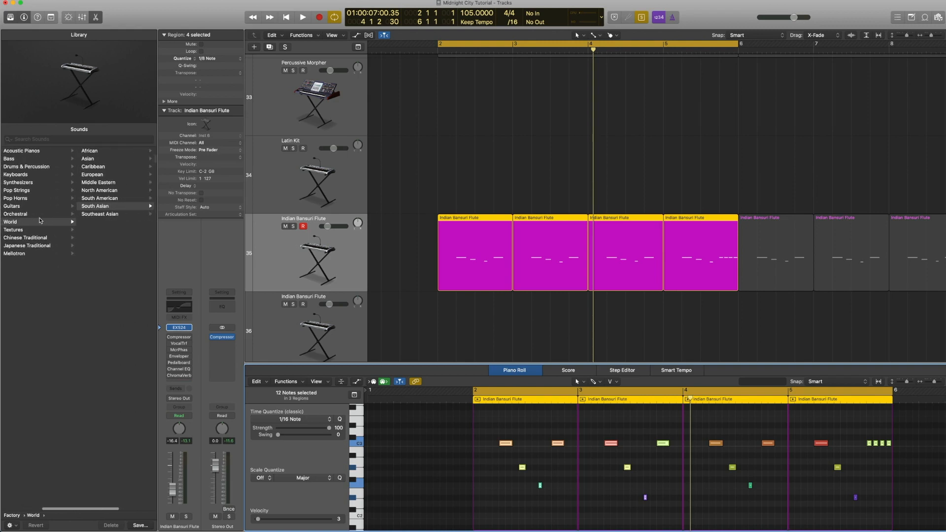
pyautogui.hscroll(3, 81, 213)
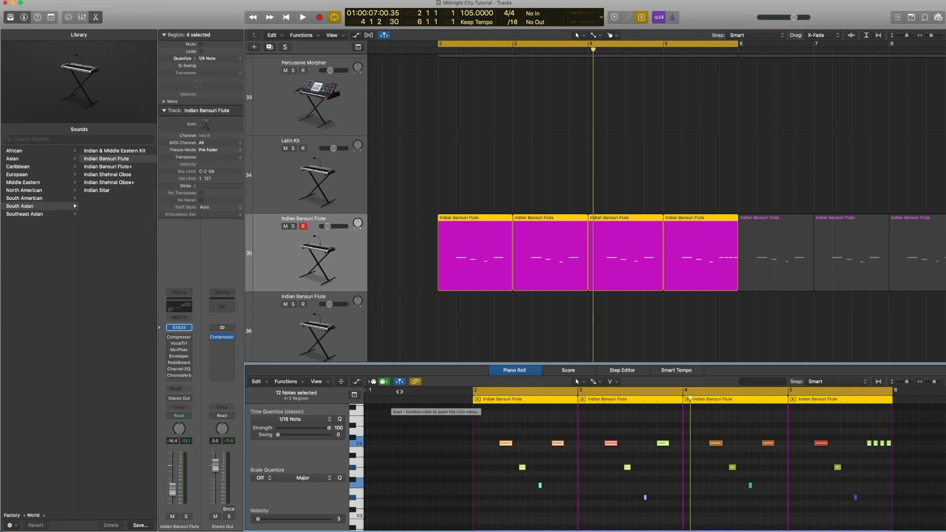
pyautogui.press('space')
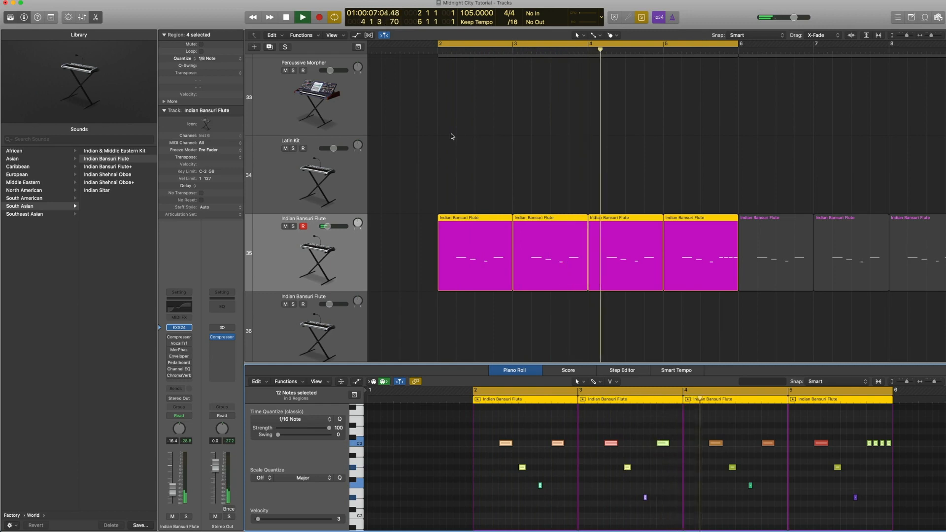
pyautogui.press('space')
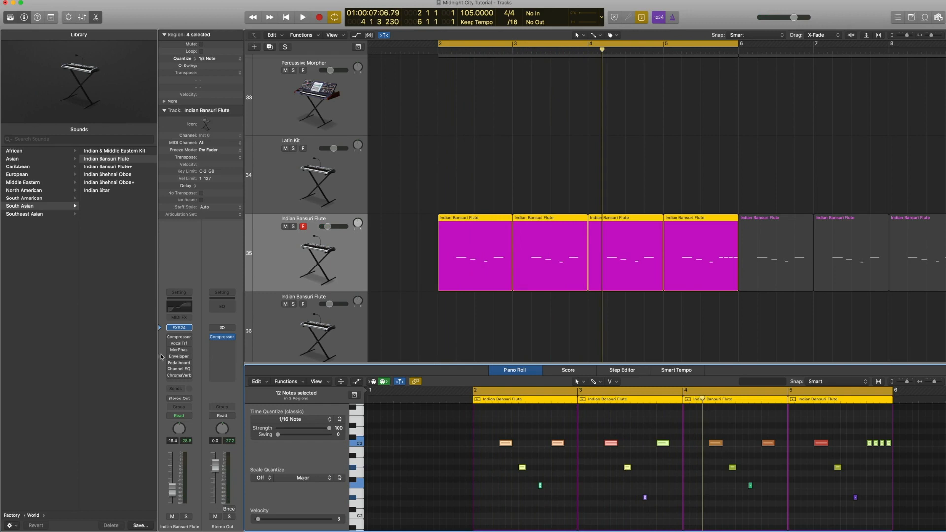
# - Inspect the Pitch modulation destination in the flute's EXS24 sampler, audition the loop, and close the instrument
pyautogui.click(180, 330)
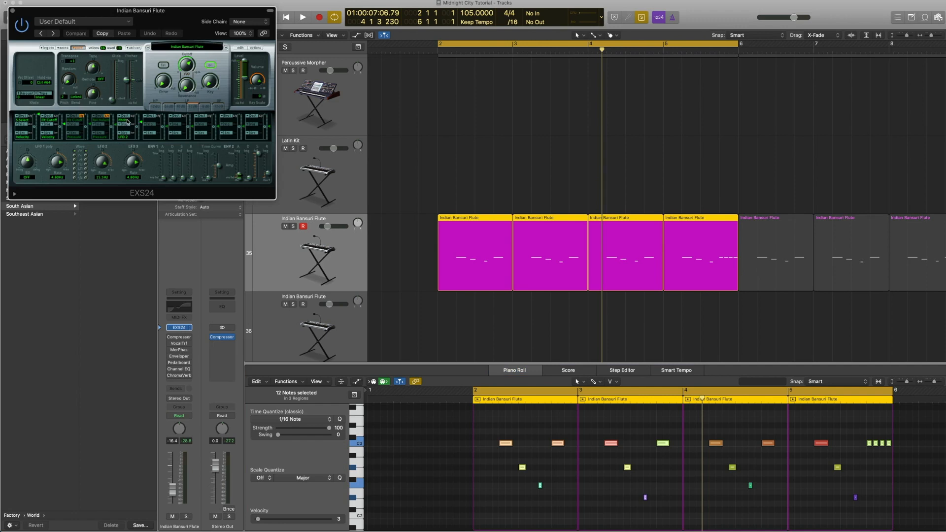
pyautogui.click(127, 121)
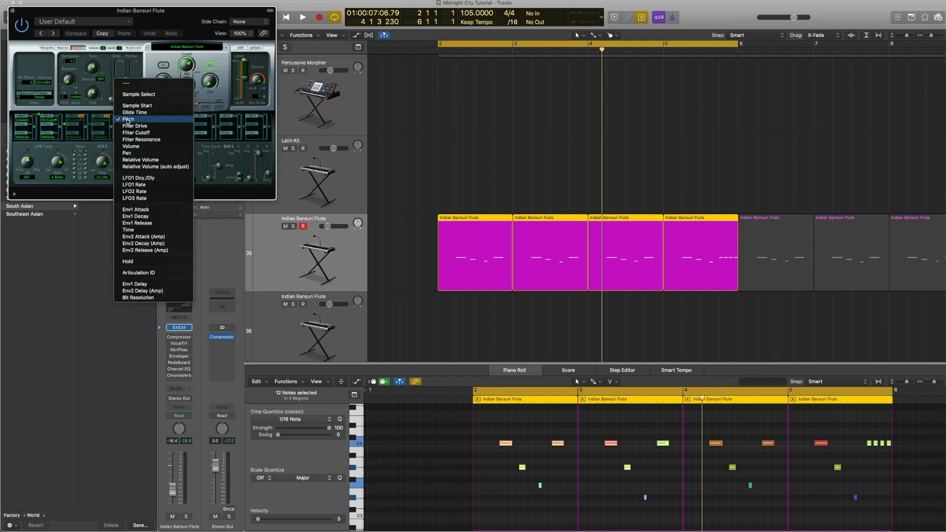
pyautogui.click(128, 121)
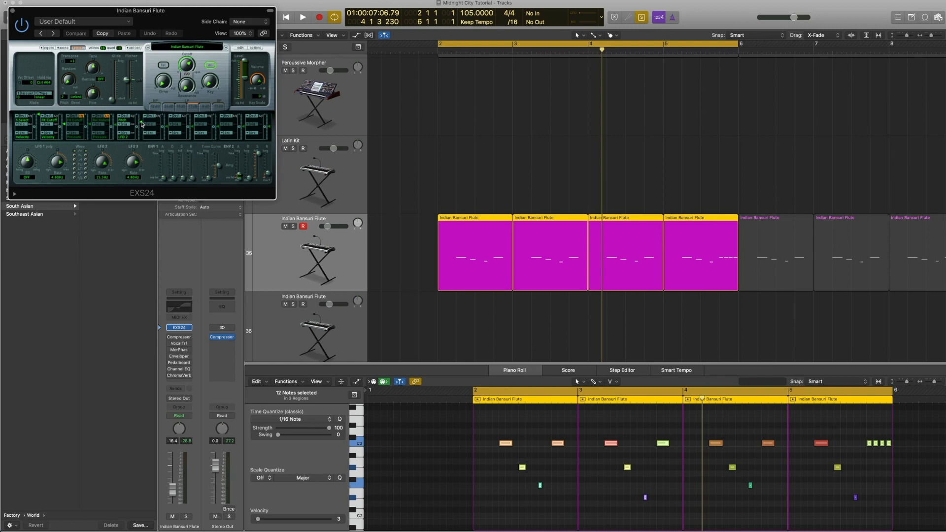
pyautogui.scroll(-1, 447, 268)
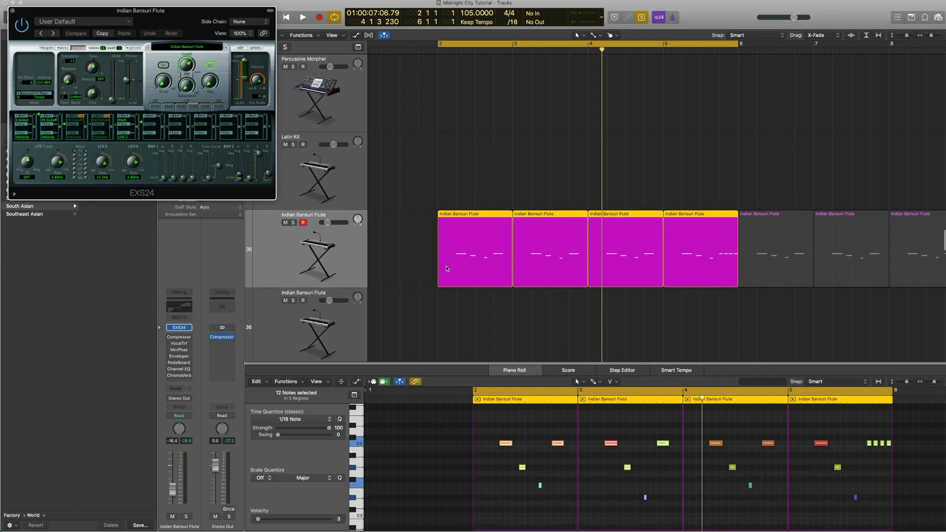
pyautogui.press('space')
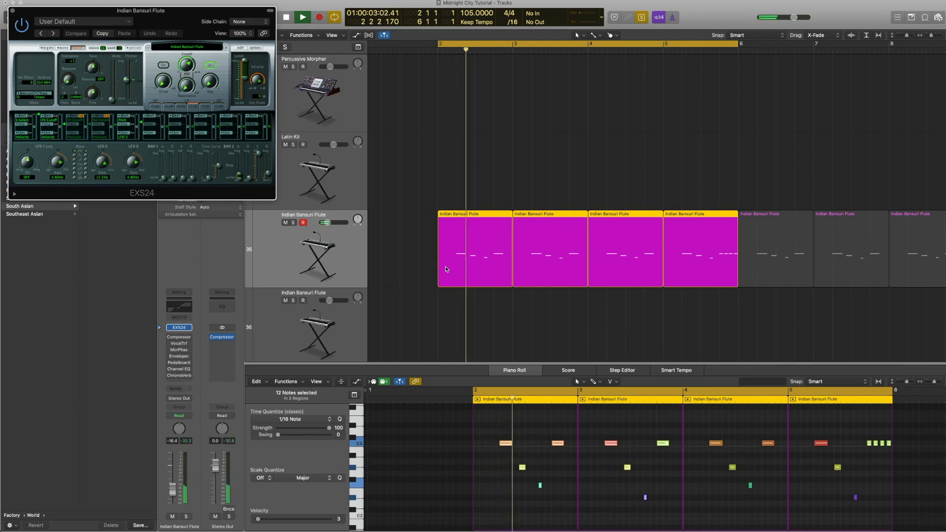
pyautogui.press('space')
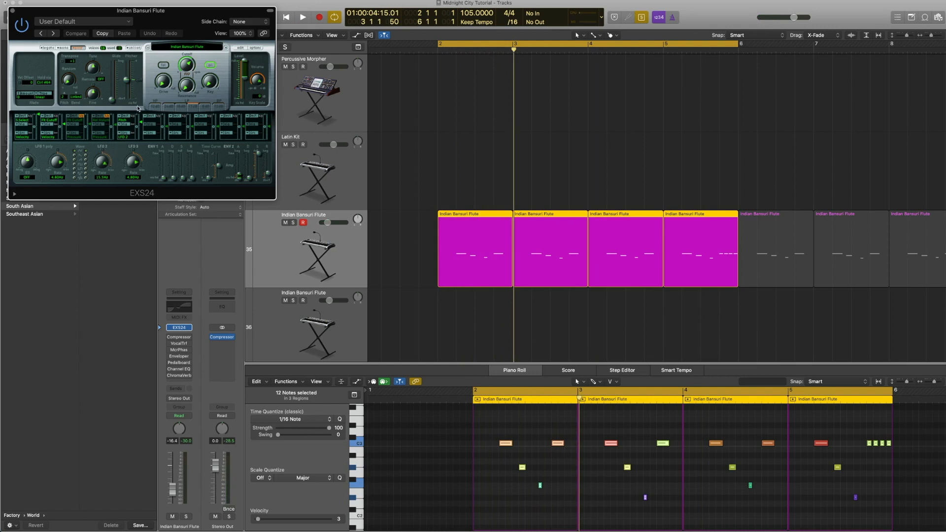
pyautogui.click(14, 12)
# - Enable the Compressor on the flute track and audition the loop while watching its meter, closing the plug-in when done
pyautogui.scroll(-1, 278, 187)
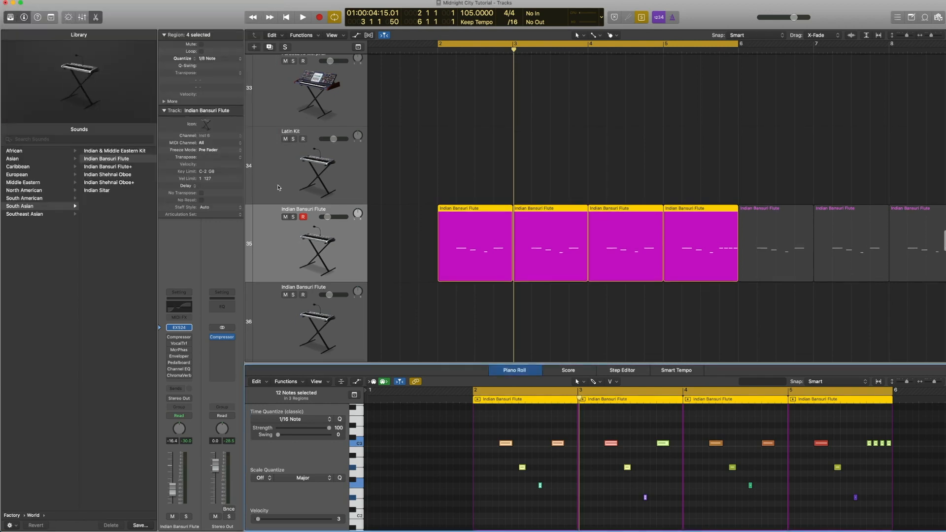
pyautogui.scroll(3, 299, 228)
pyautogui.scroll(-3, 276, 256)
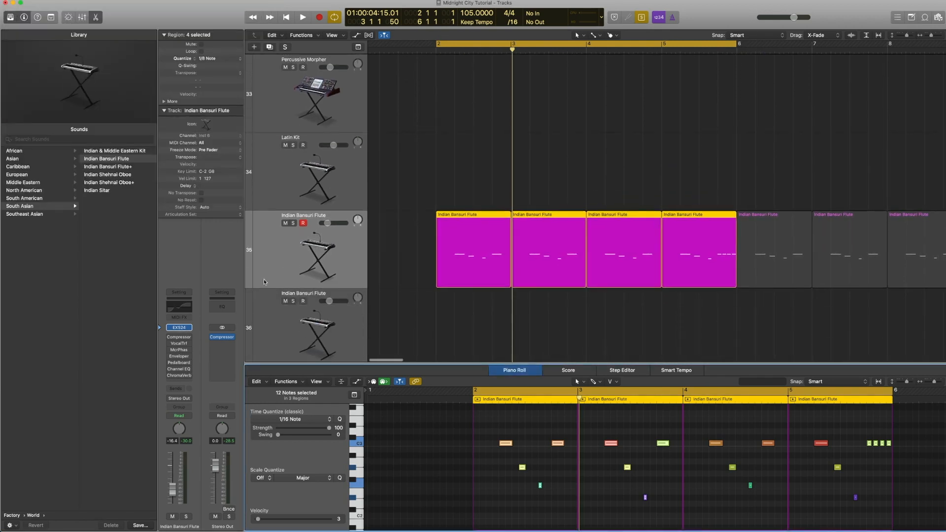
pyautogui.click(181, 339)
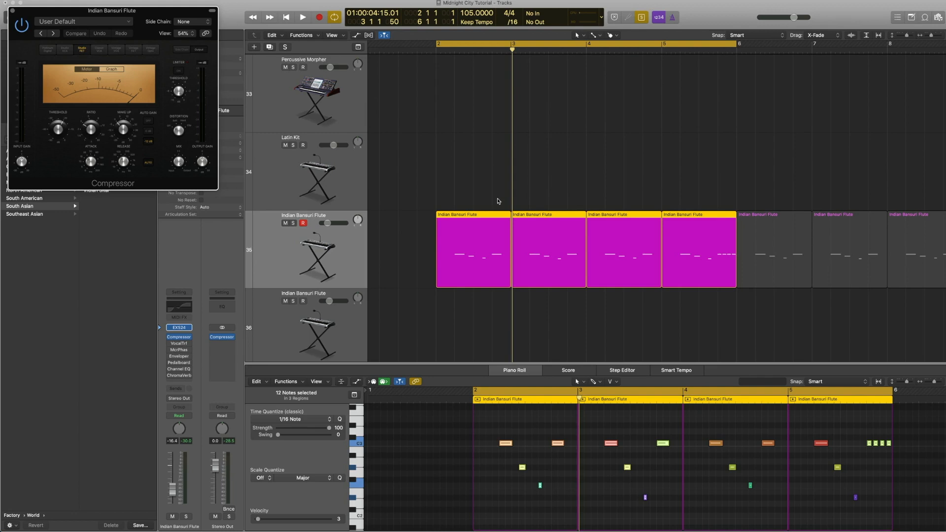
pyautogui.press('space')
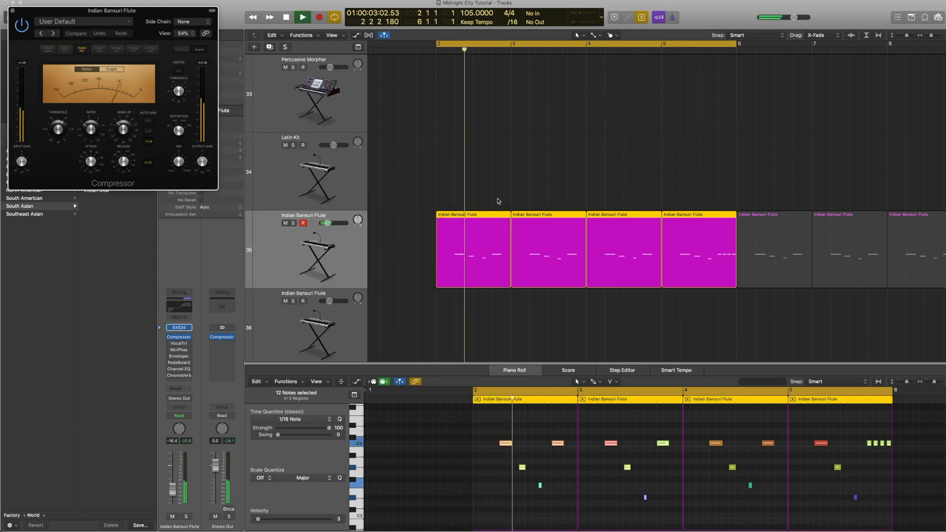
pyautogui.press('space')
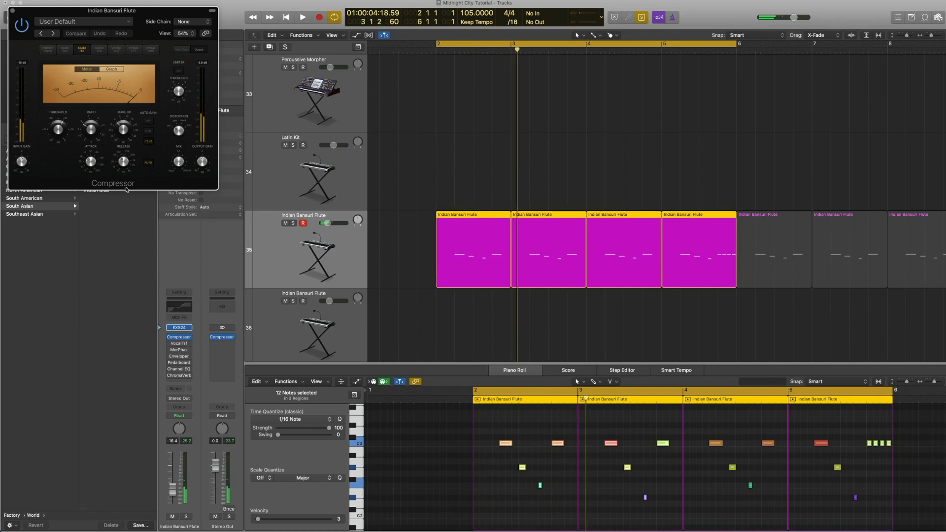
pyautogui.press('space')
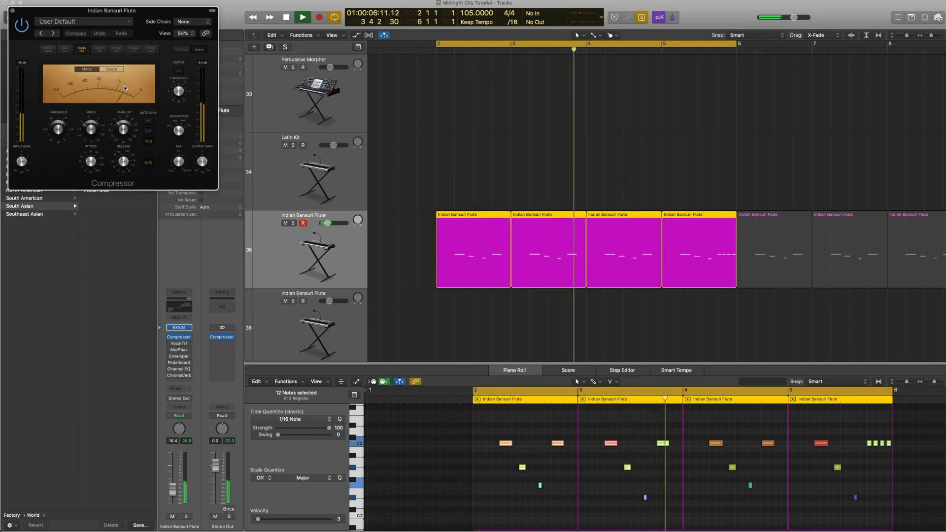
pyautogui.press('space')
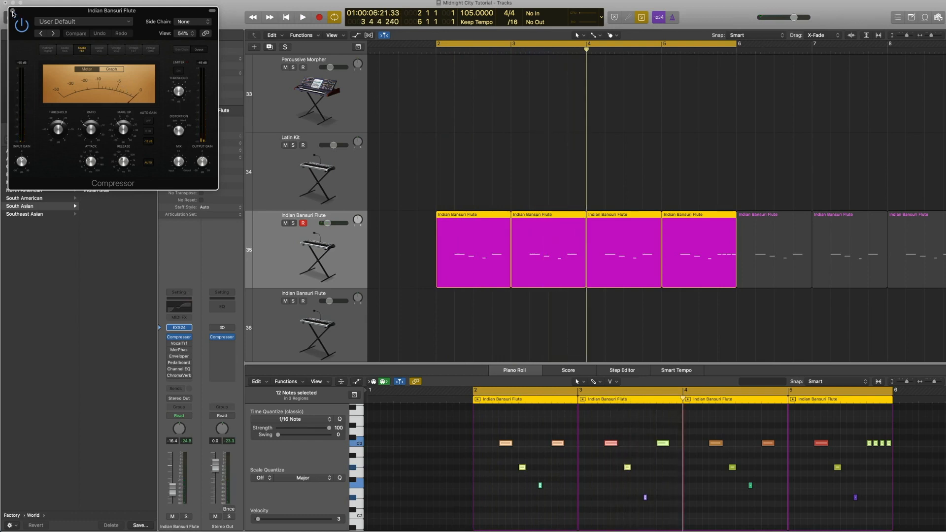
pyautogui.click(13, 11)
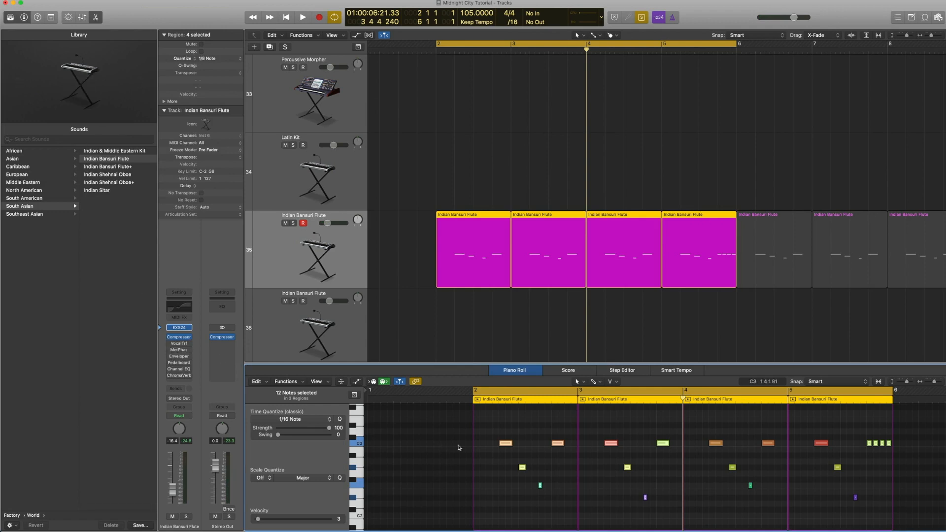
# - Select the first bar's four flute notes, then enable and open Vocal Transformer, checking its place among the Pitch plug-ins
pyautogui.moveTo(494, 433); pyautogui.dragTo(553, 509)
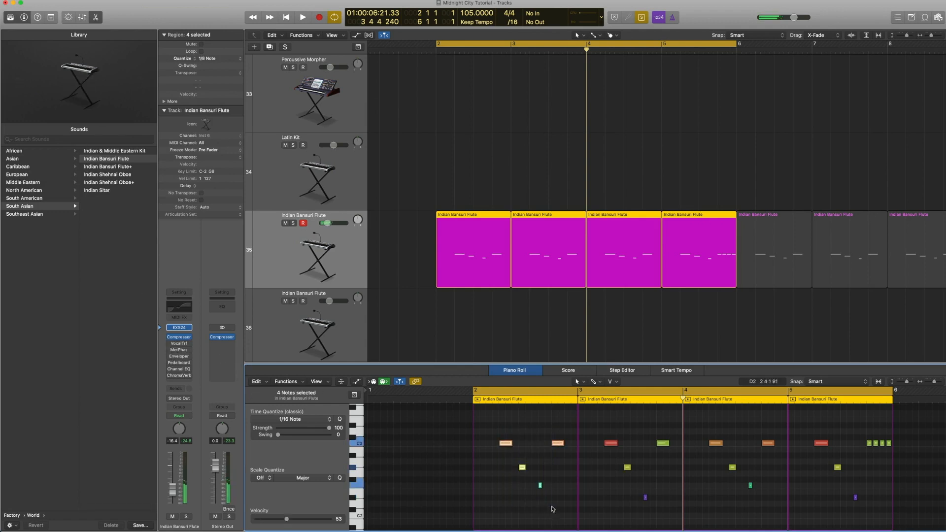
pyautogui.moveTo(171, 346)
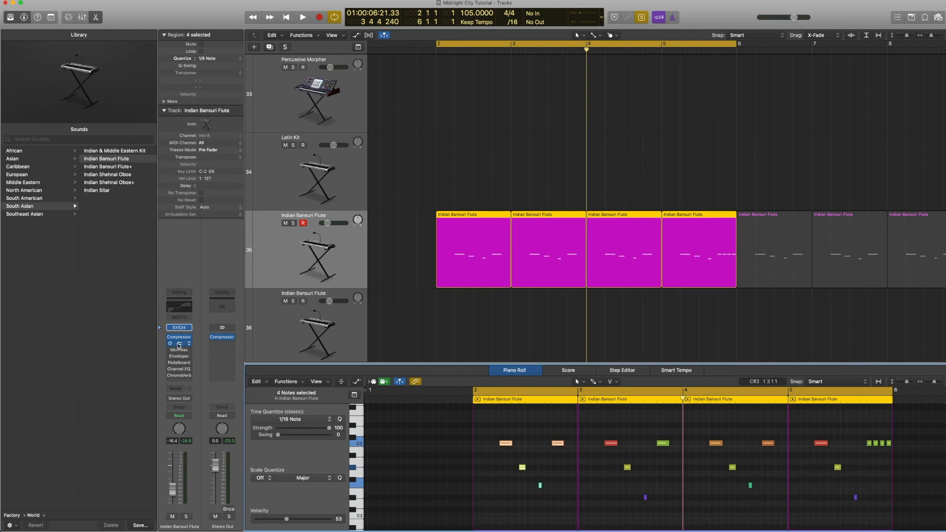
pyautogui.click(180, 345)
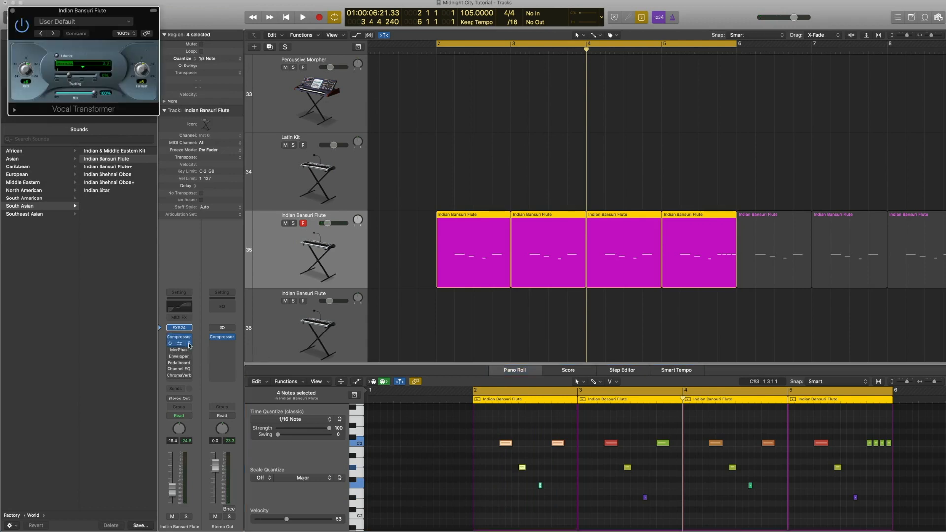
pyautogui.click(189, 344)
pyautogui.moveTo(212, 472)
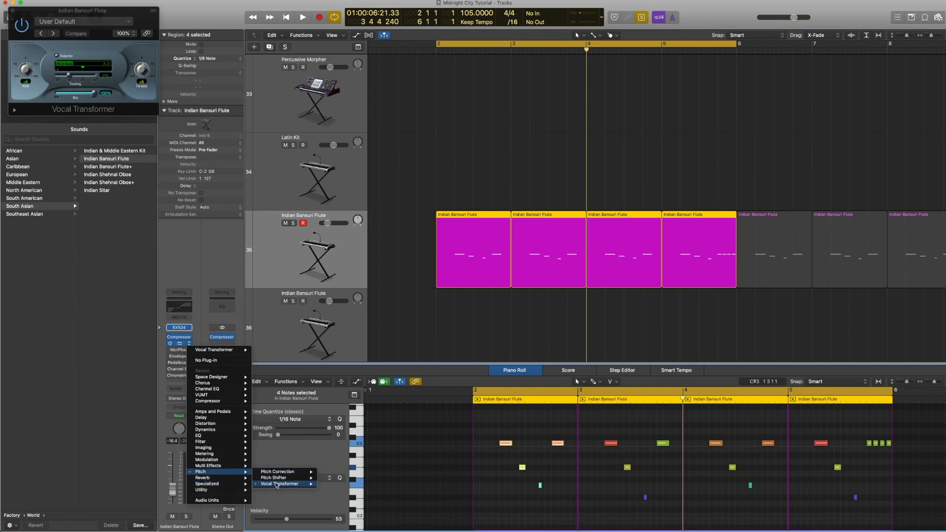
pyautogui.moveTo(277, 485)
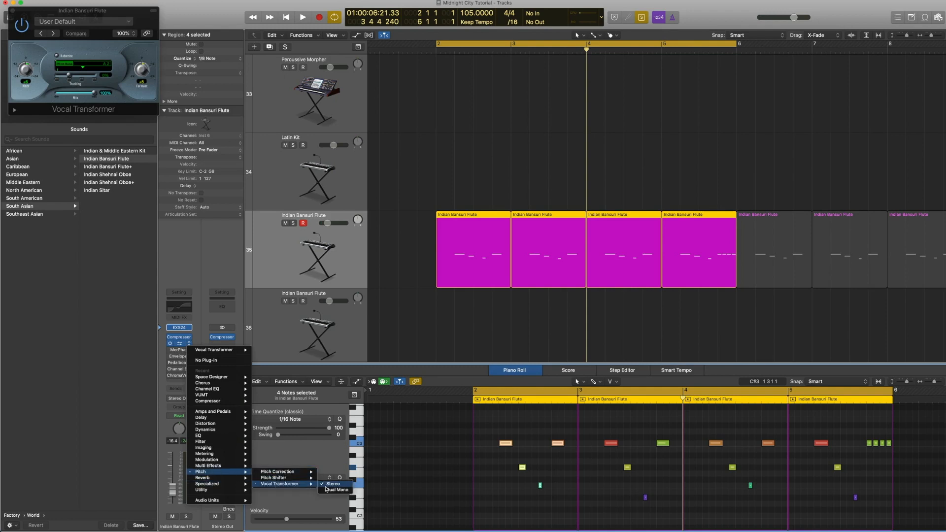
pyautogui.click(145, 252)
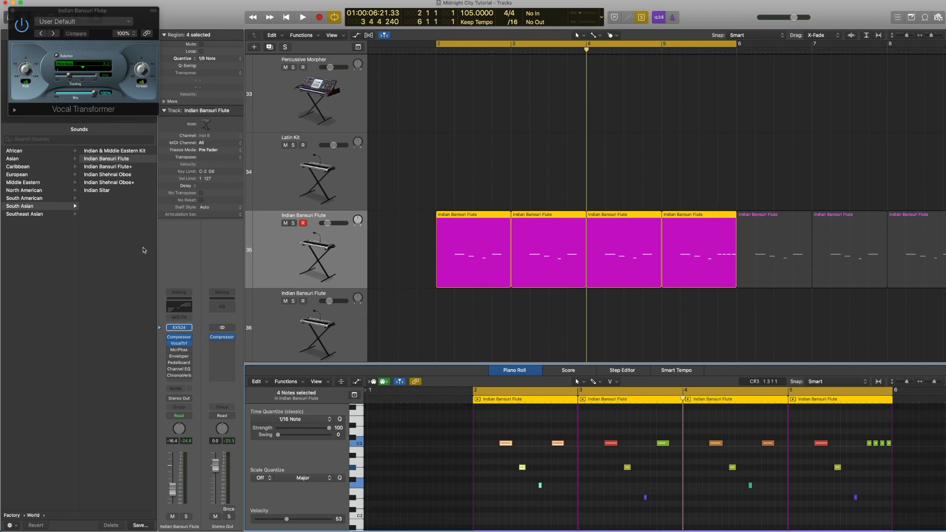
# - Audition the flute loop through Vocal Transformer with its window moved aside, and close the plug-in
pyautogui.moveTo(36, 12); pyautogui.dragTo(137, 79)
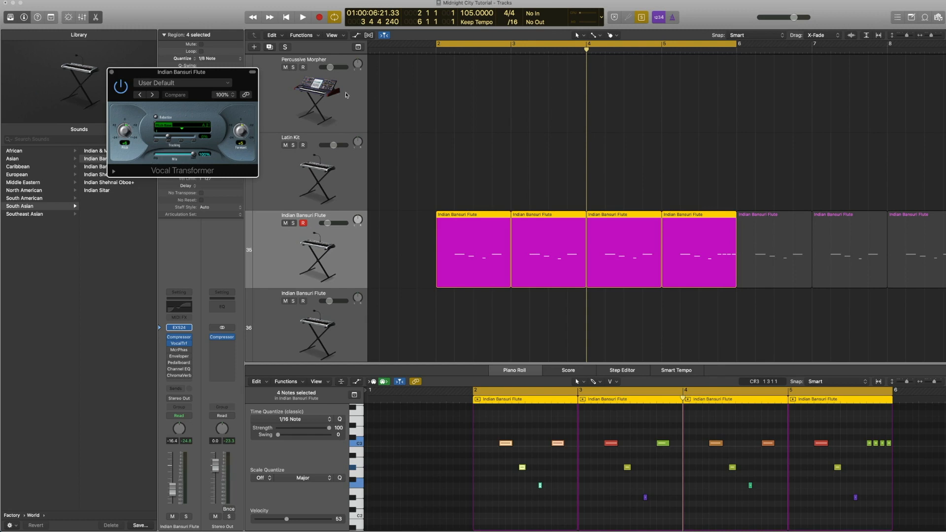
pyautogui.doubleClick(436, 53)
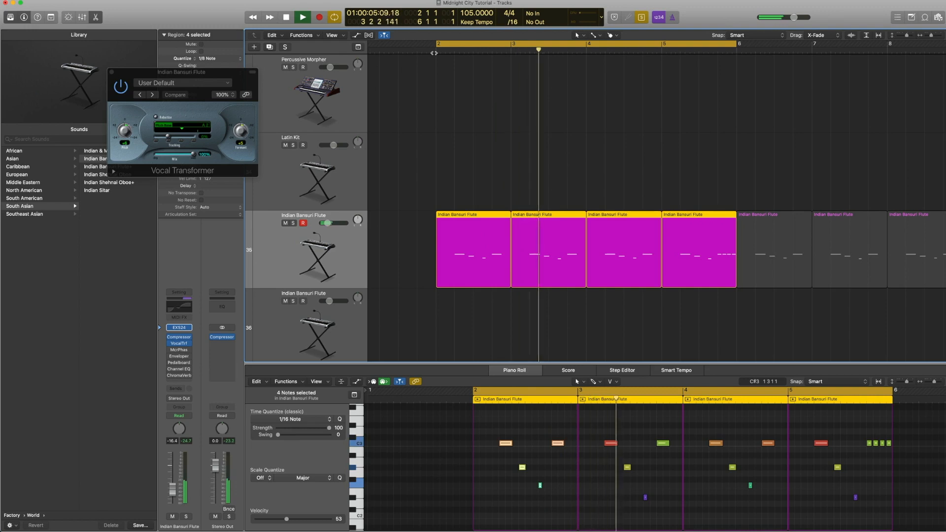
pyautogui.press('space')
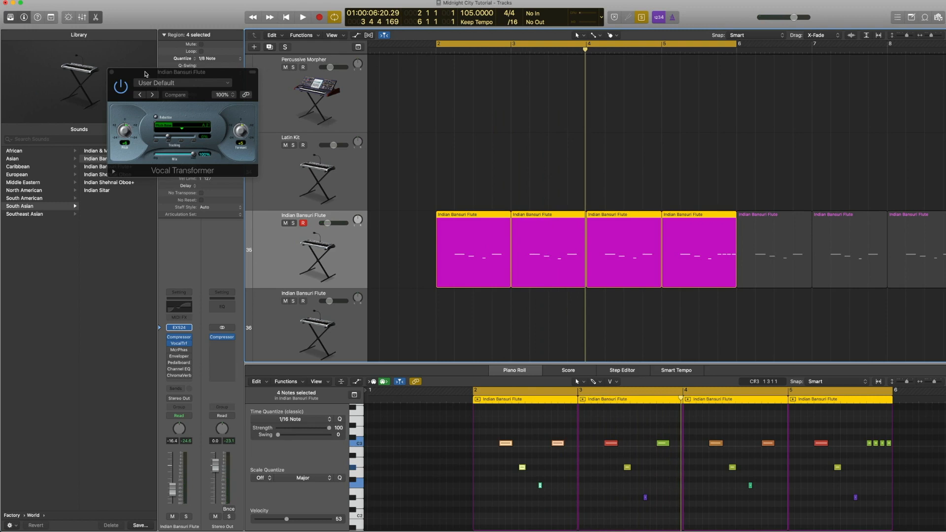
pyautogui.click(112, 74)
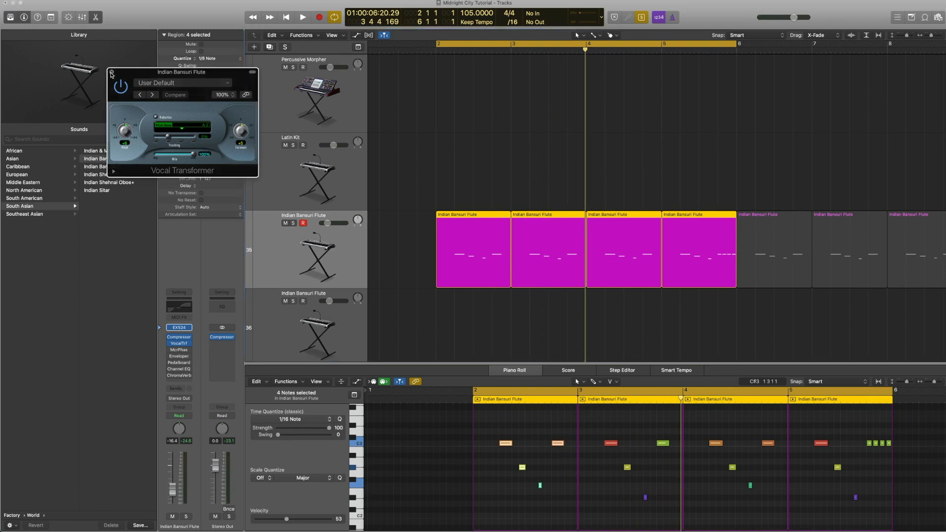
# - Enable Pedalboard on the flute track and open it, checking where it sits among the Amps and Pedals plug-ins
pyautogui.moveTo(170, 365)
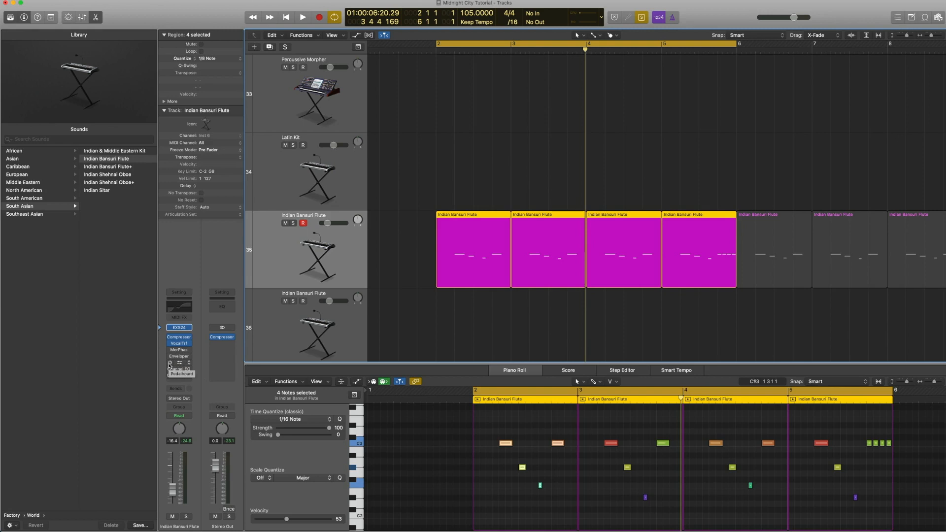
pyautogui.click(180, 363)
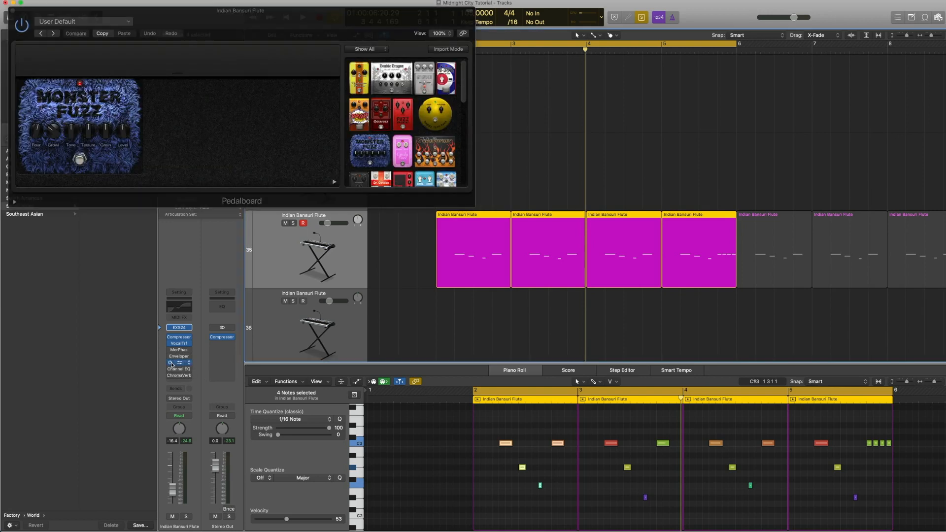
pyautogui.click(191, 365)
pyautogui.moveTo(222, 430)
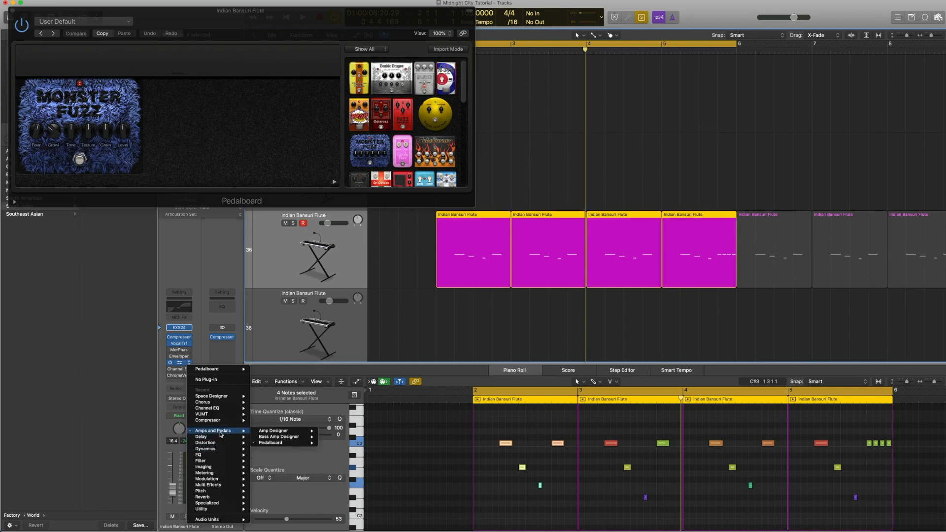
pyautogui.click(318, 442)
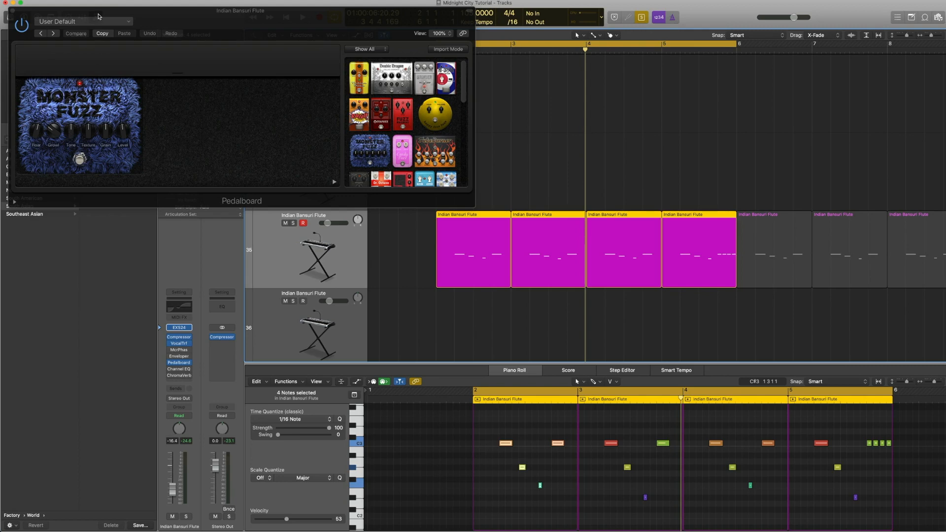
# - Audition the flute loop through Pedalboard's Monster Fuzz with the window moved aside, and close the plug-in
pyautogui.moveTo(98, 16); pyautogui.dragTo(108, 69)
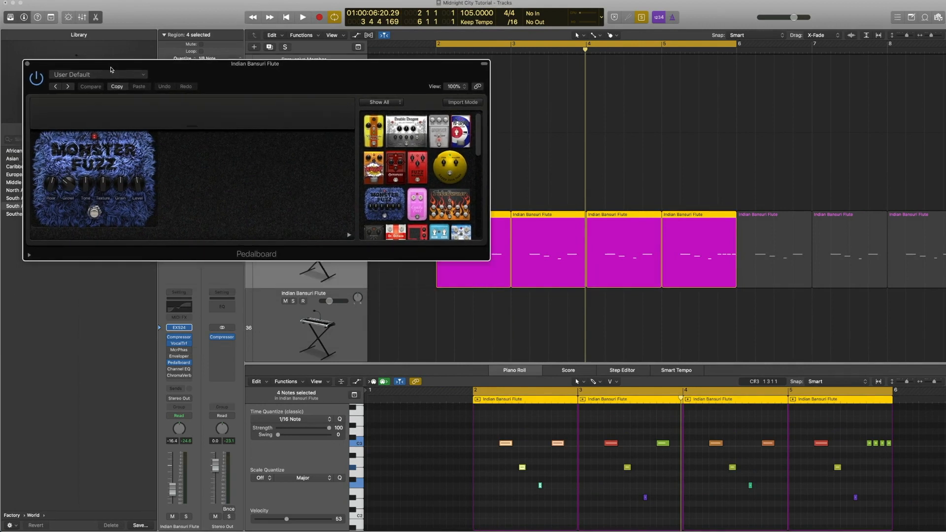
pyautogui.click(523, 113)
pyautogui.press('space')
pyautogui.press('space')
pyautogui.moveTo(513, 163); pyautogui.dragTo(738, 339)
pyautogui.keyDown('shift'); pyautogui.click(488, 287); pyautogui.keyUp('shift')
pyautogui.press('space')
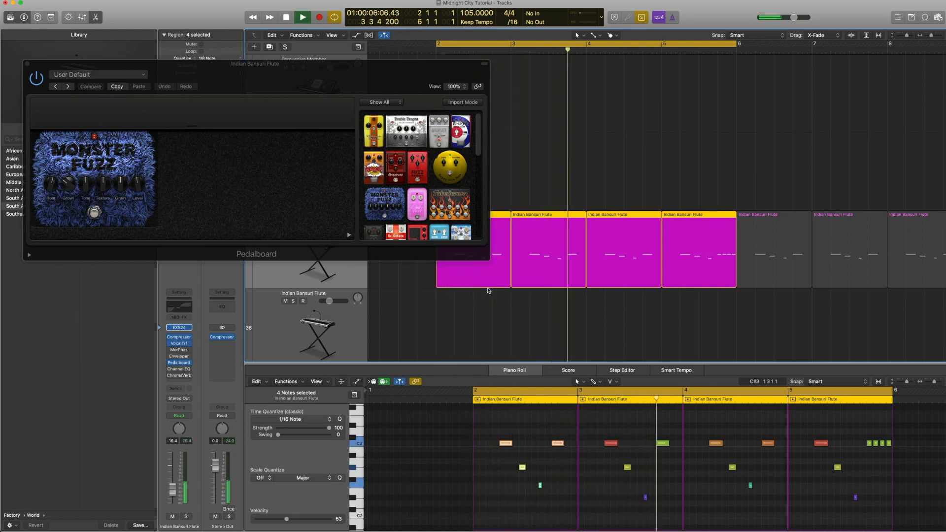
pyautogui.press('space')
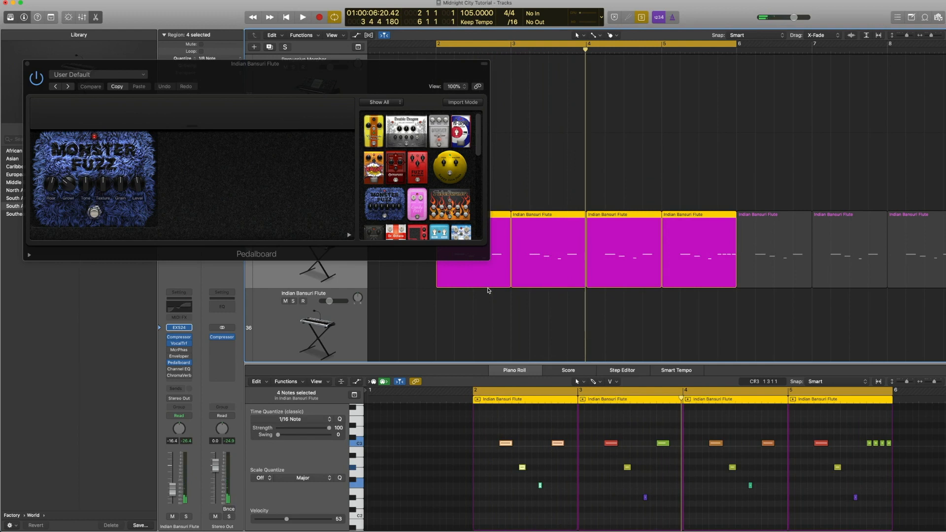
pyautogui.click(27, 64)
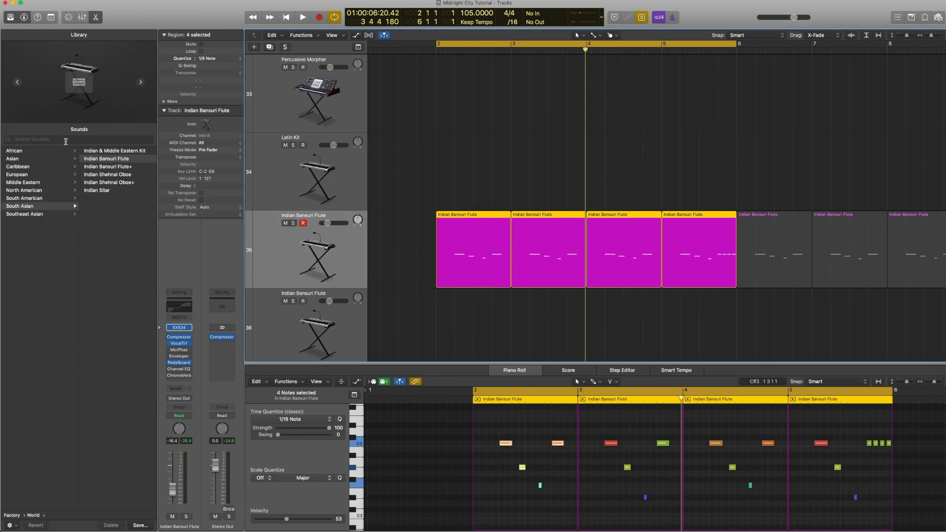
# - Enable Enveloper on the flute track, check its place among the Dynamics plug-ins, and open its settings
pyautogui.click(170, 357)
pyautogui.click(190, 357)
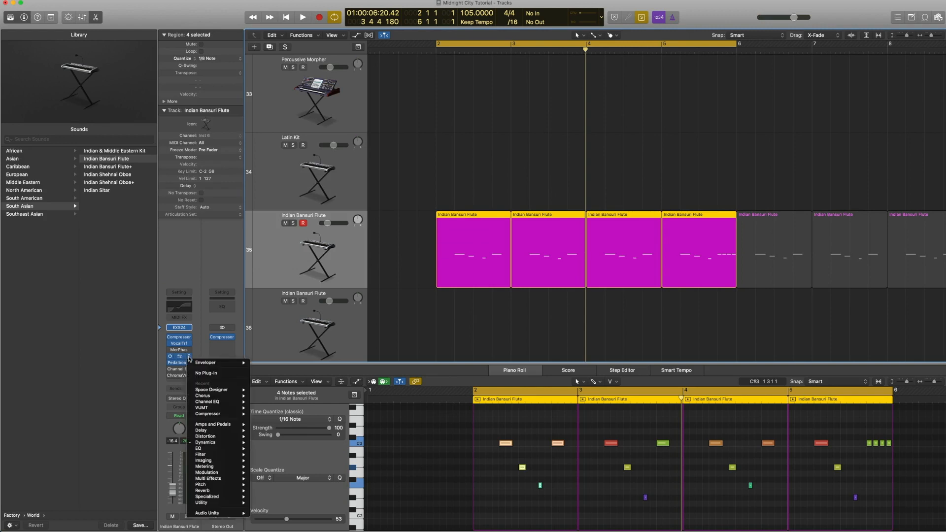
pyautogui.moveTo(212, 442)
pyautogui.click(185, 360)
pyautogui.click(181, 358)
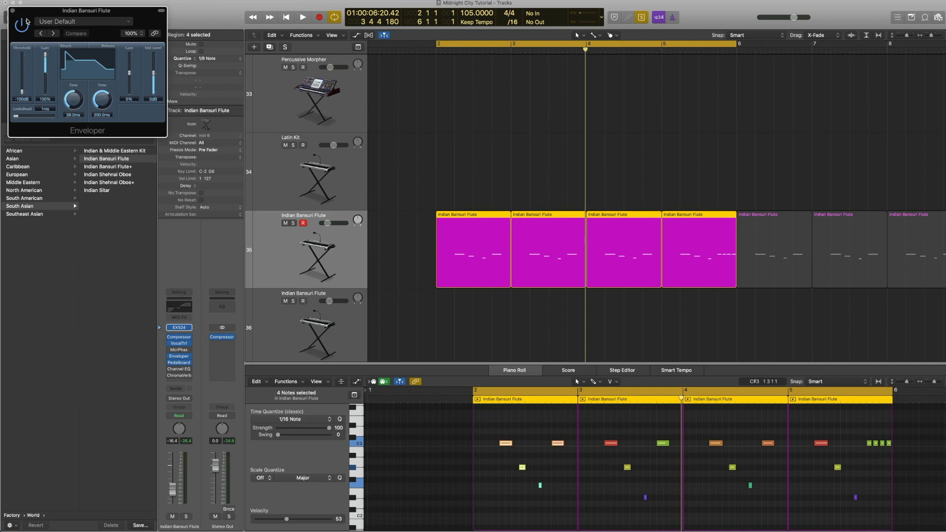
# - Audition the flute loop with Enveloper active and bypassed, leaving it enabled and closing the plug-in
pyautogui.press('space')
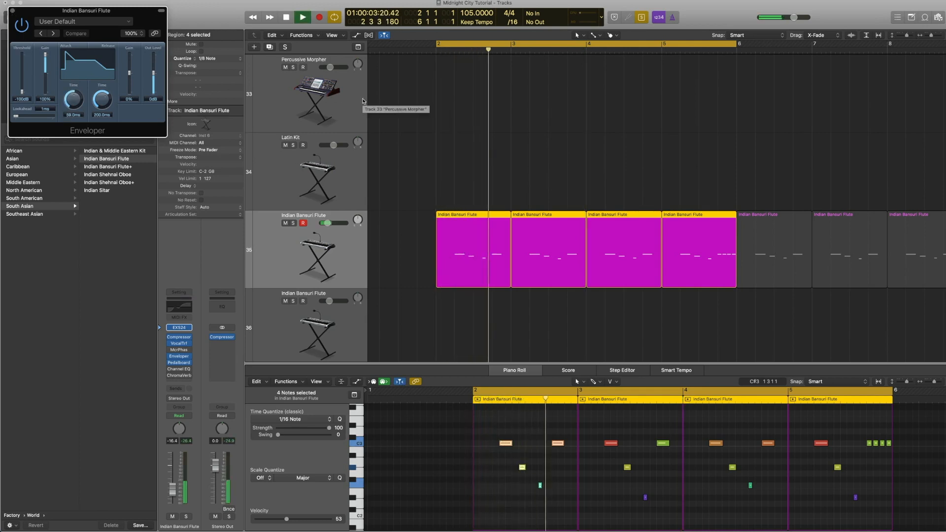
pyautogui.press('space')
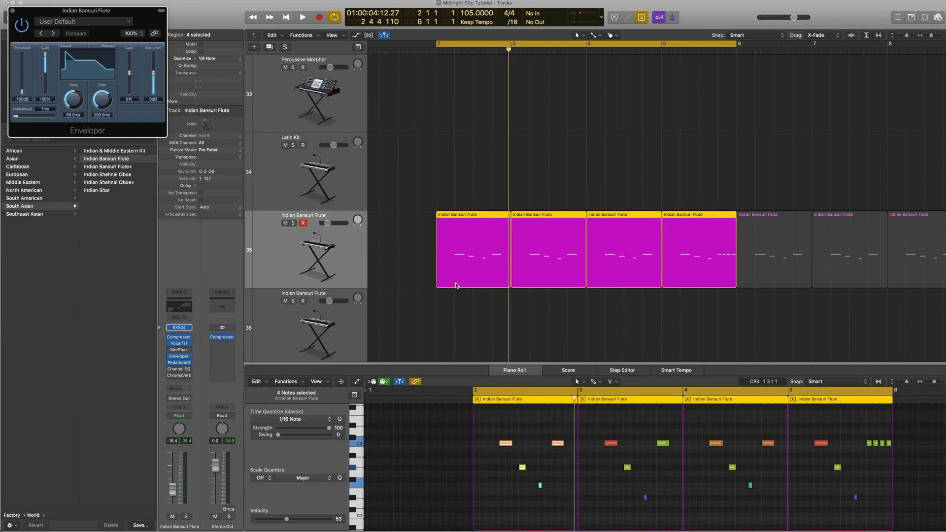
pyautogui.press('space')
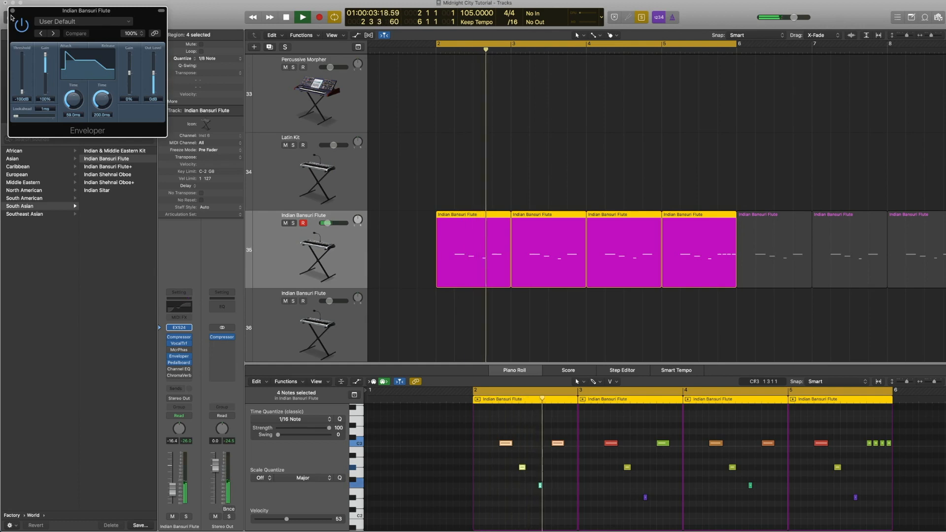
pyautogui.click(21, 25)
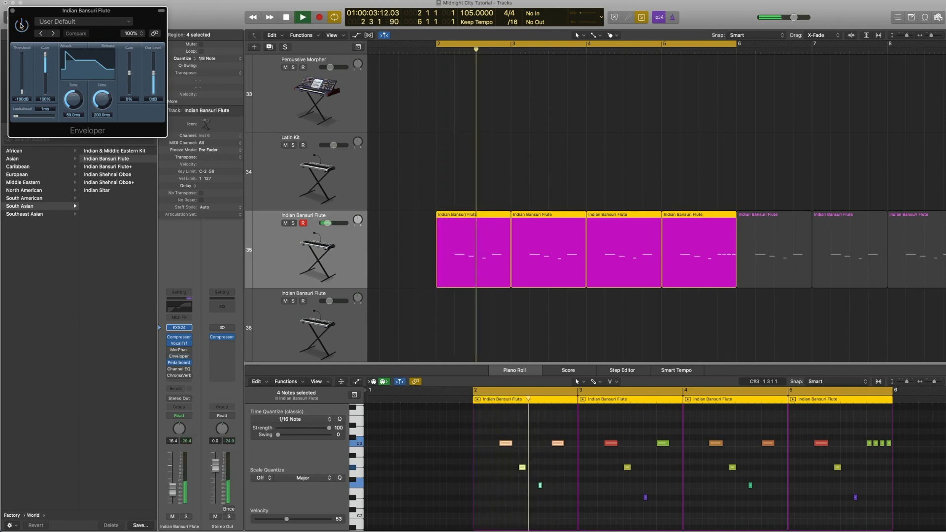
pyautogui.click(21, 25)
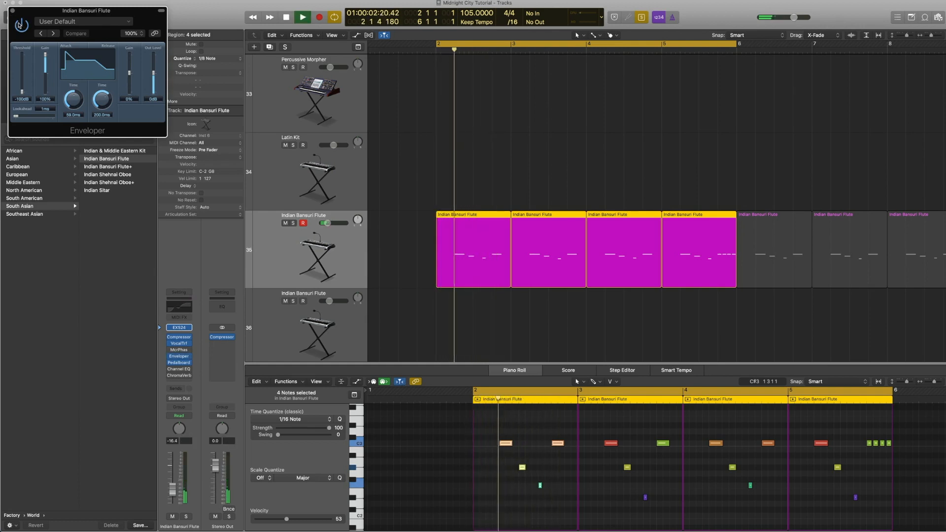
pyautogui.press('space')
pyautogui.click(13, 11)
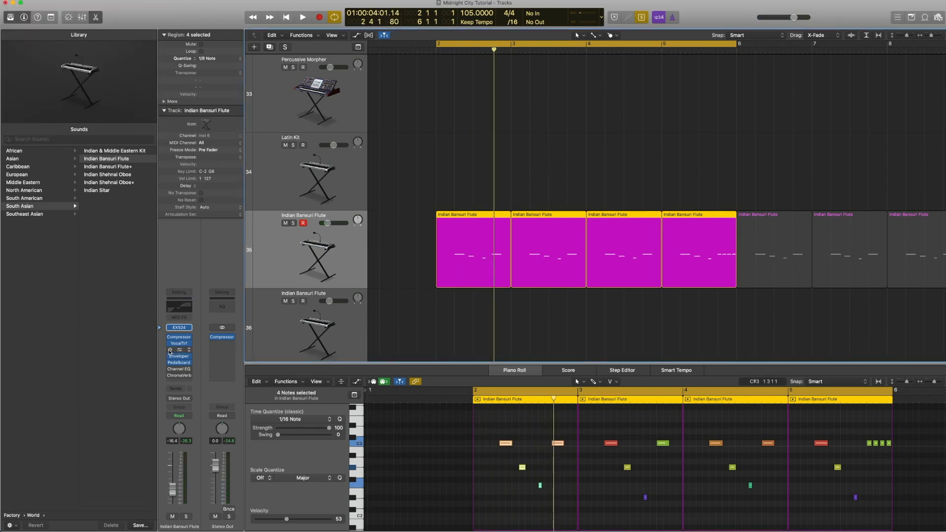
# - Enable ChromaVerb on the flute track and open it, checking where it sits among the Reverb plug-ins
pyautogui.moveTo(179, 378)
pyautogui.click(170, 376)
pyautogui.click(181, 377)
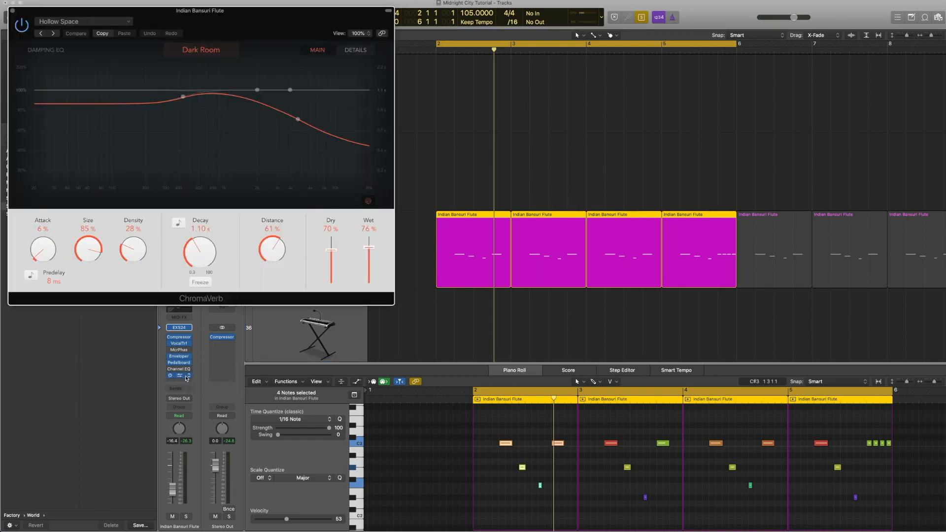
pyautogui.click(187, 377)
pyautogui.moveTo(217, 503)
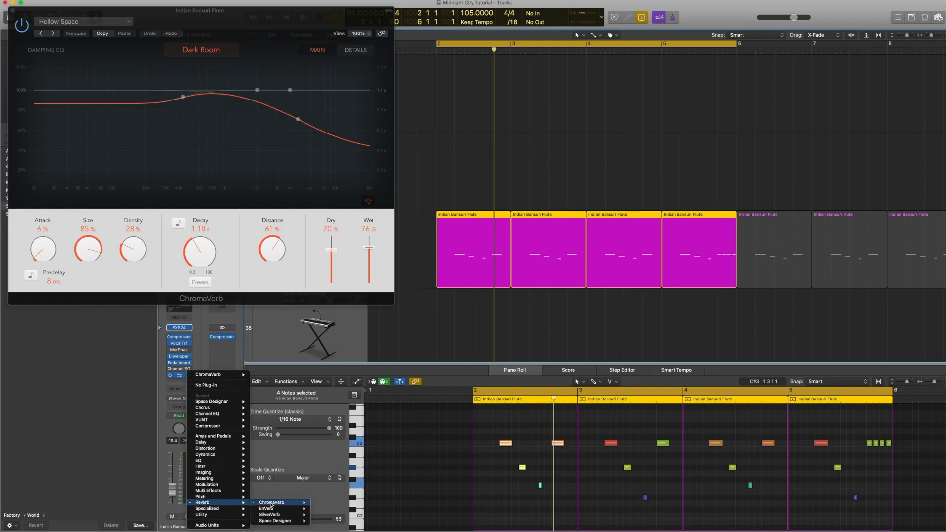
pyautogui.click(77, 377)
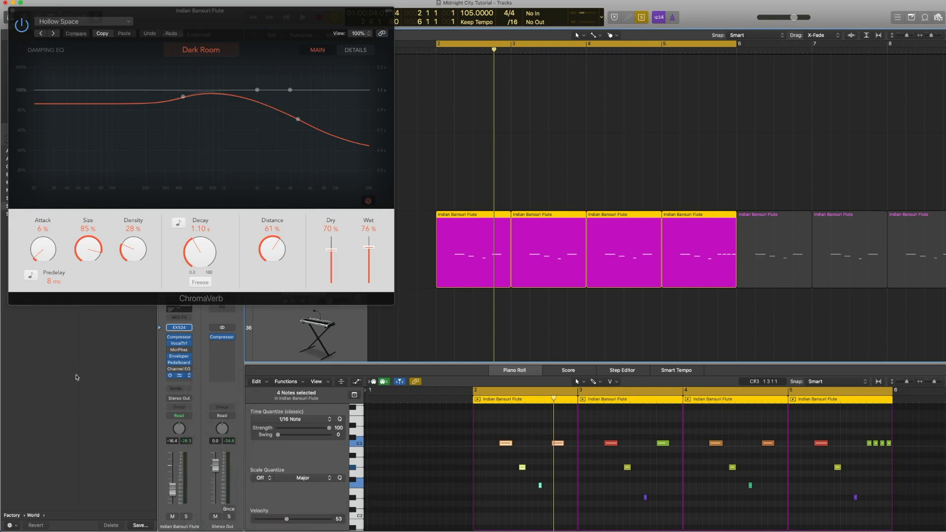
# - Locate ChromaVerb's Hollow Space preset among the Rooms presets, close the plug-in, and audition the flute loop with the reverb
pyautogui.click(129, 22)
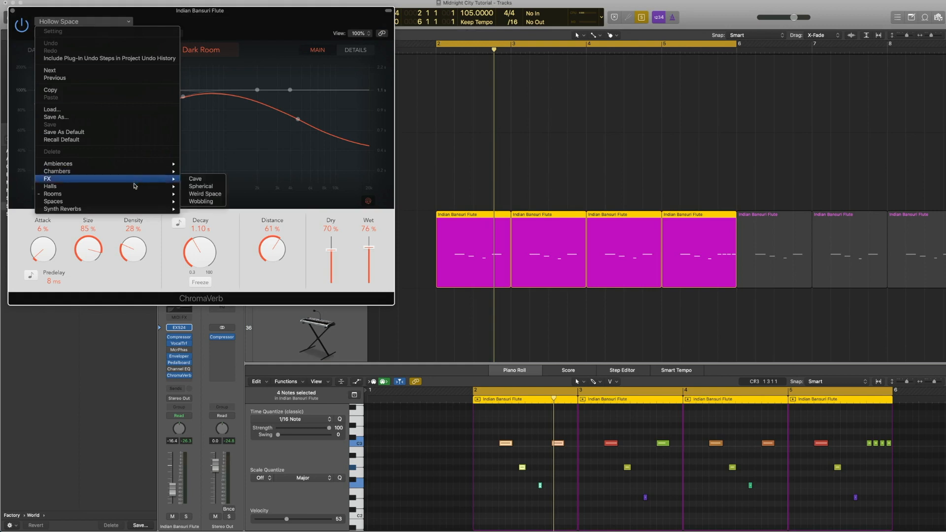
pyautogui.moveTo(136, 197)
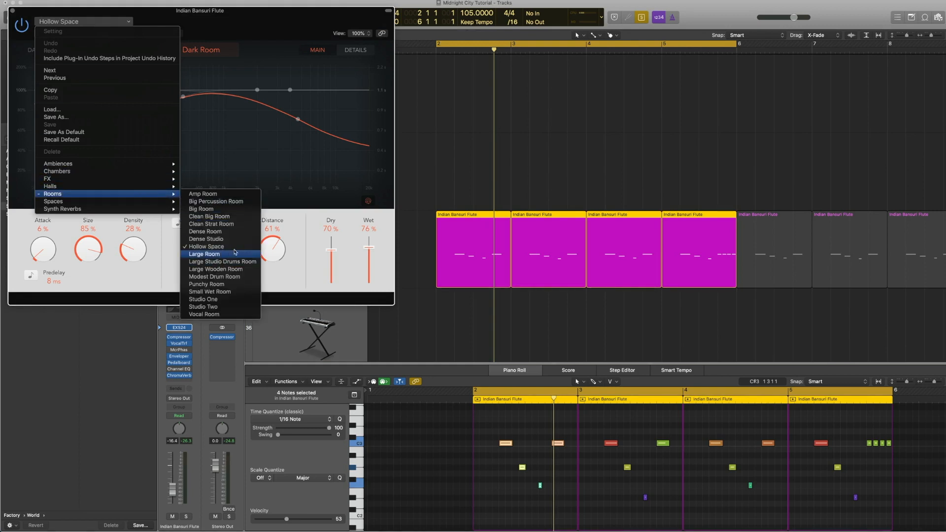
pyautogui.click(314, 226)
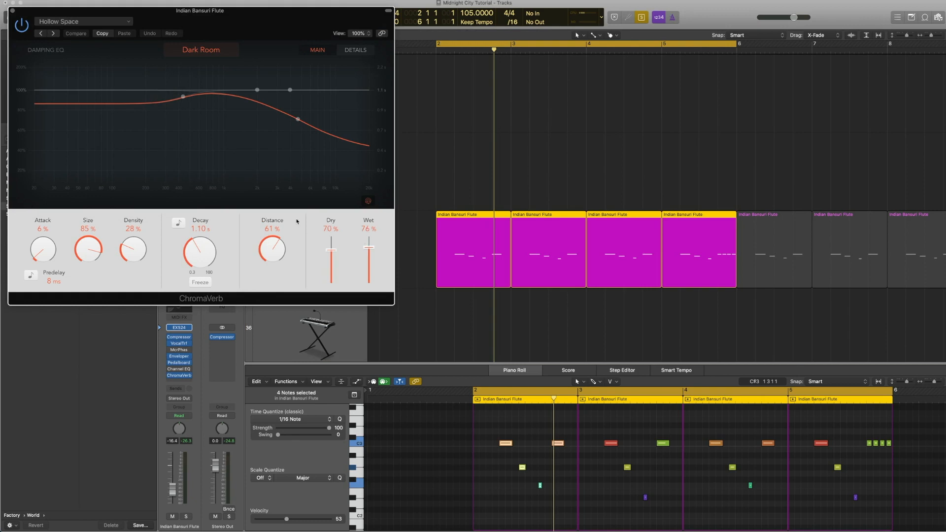
pyautogui.click(13, 11)
pyautogui.press('space')
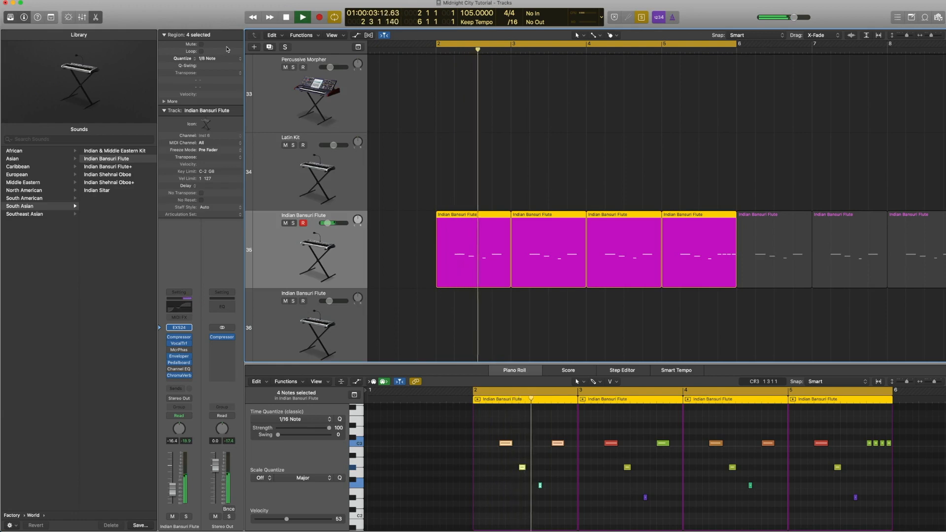
pyautogui.press('space')
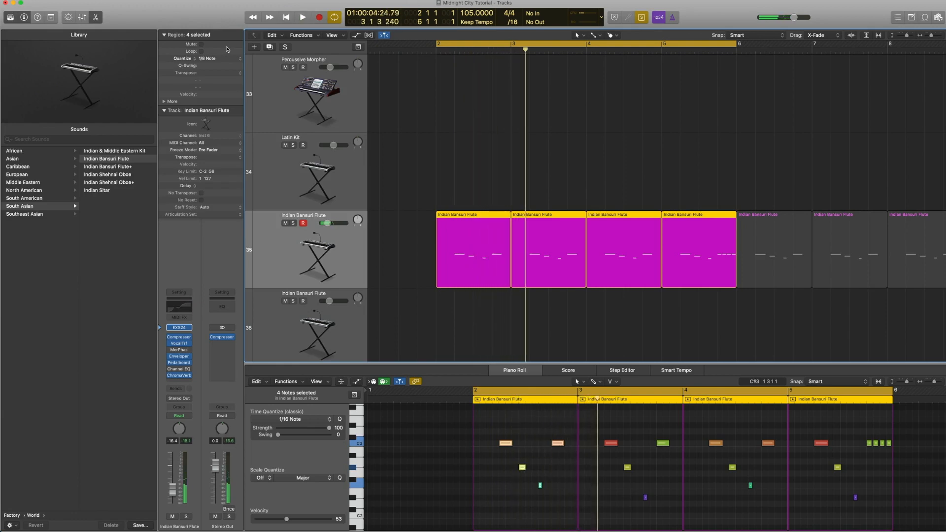
pyautogui.press('space')
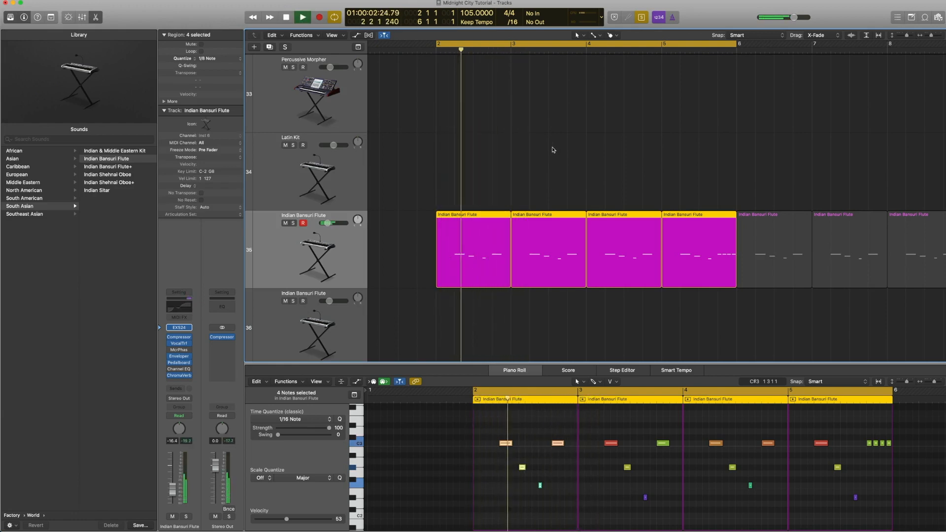
# - Stop playback, locate Microphaser among the Modulation plug-ins, and enable and open it on the flute track
pyautogui.press('space')
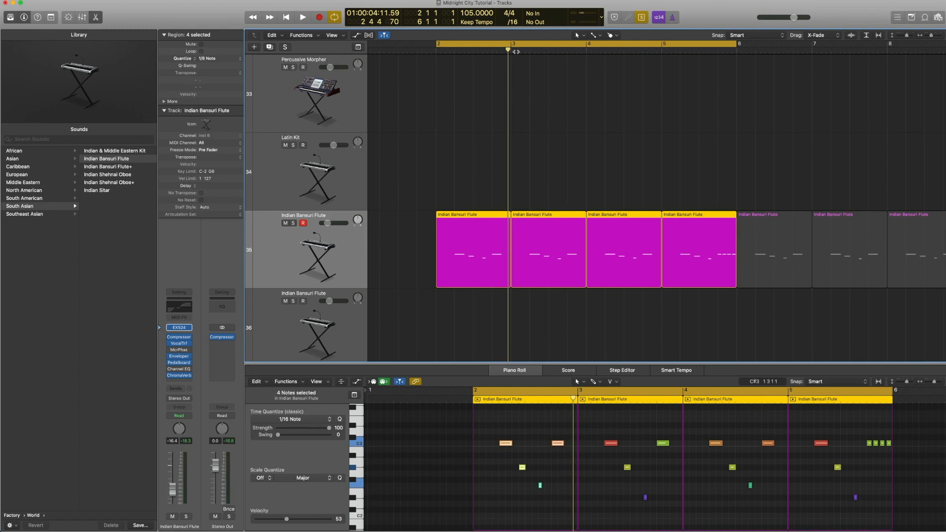
pyautogui.moveTo(186, 351)
pyautogui.click(190, 351)
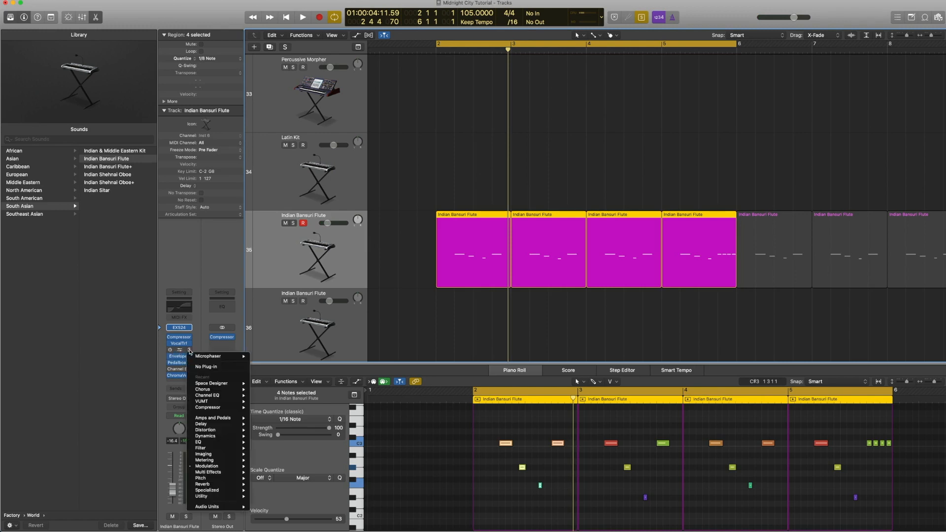
pyautogui.moveTo(206, 466)
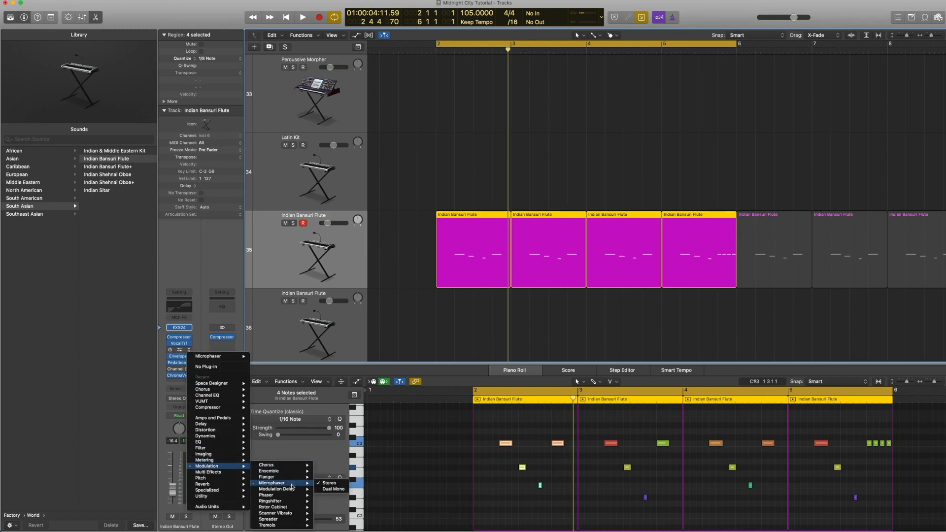
pyautogui.click(175, 350)
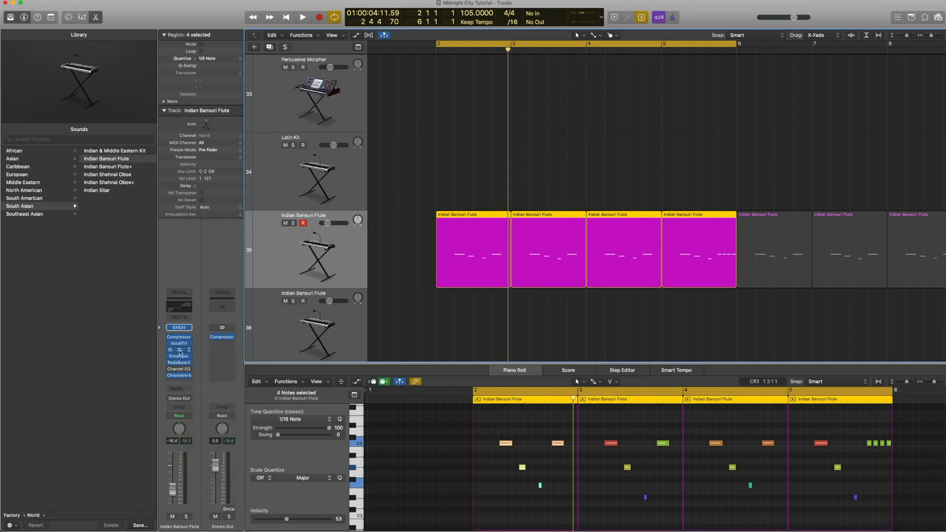
pyautogui.click(179, 351)
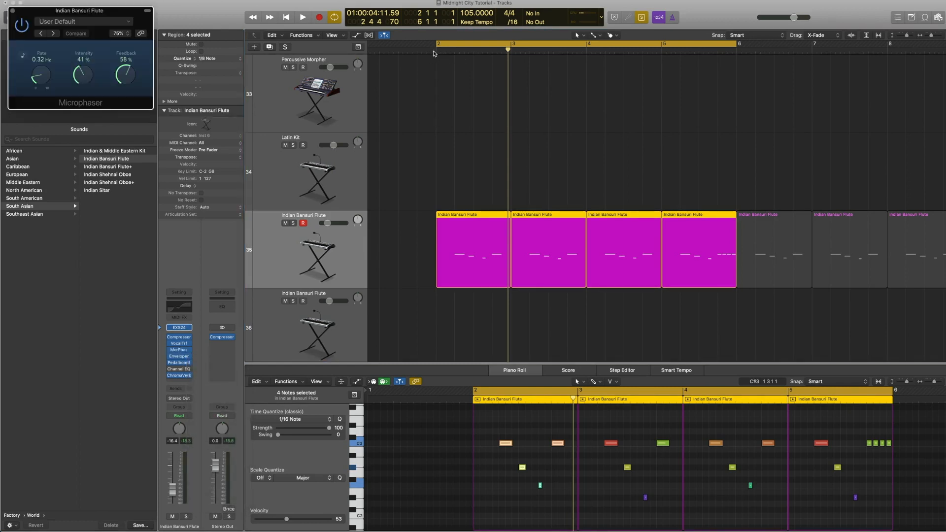
# - Audition the flute loop with Microphaser active, reselect its first four regions, close the plug-in, and replay them
pyautogui.press('space')
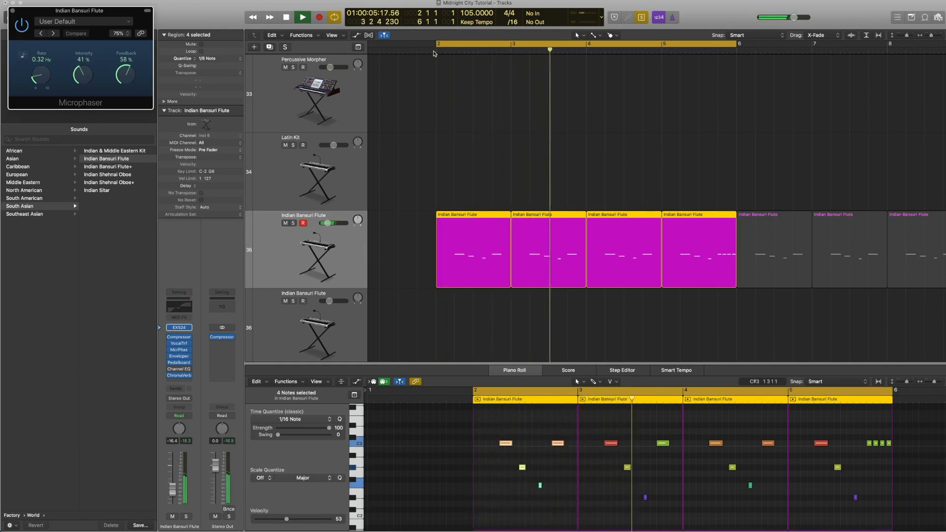
pyautogui.press('space')
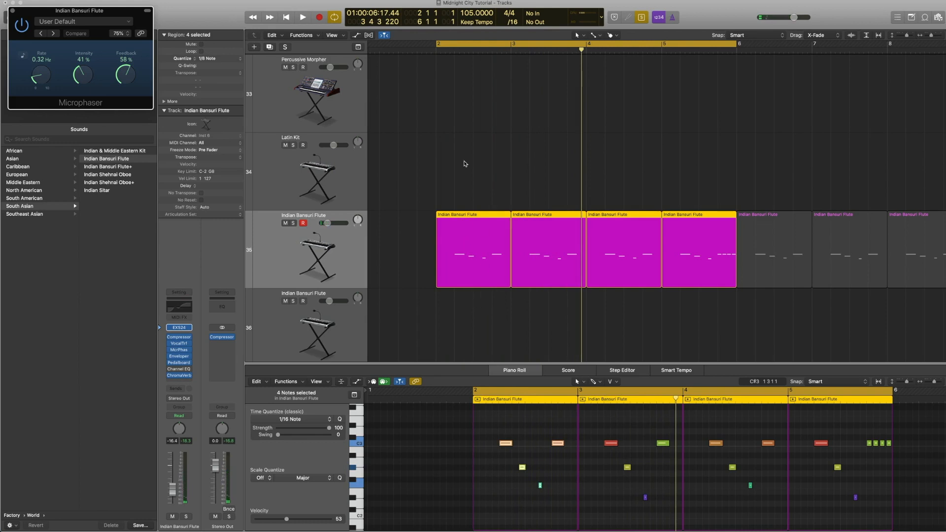
pyautogui.click(466, 310)
pyautogui.click(481, 266)
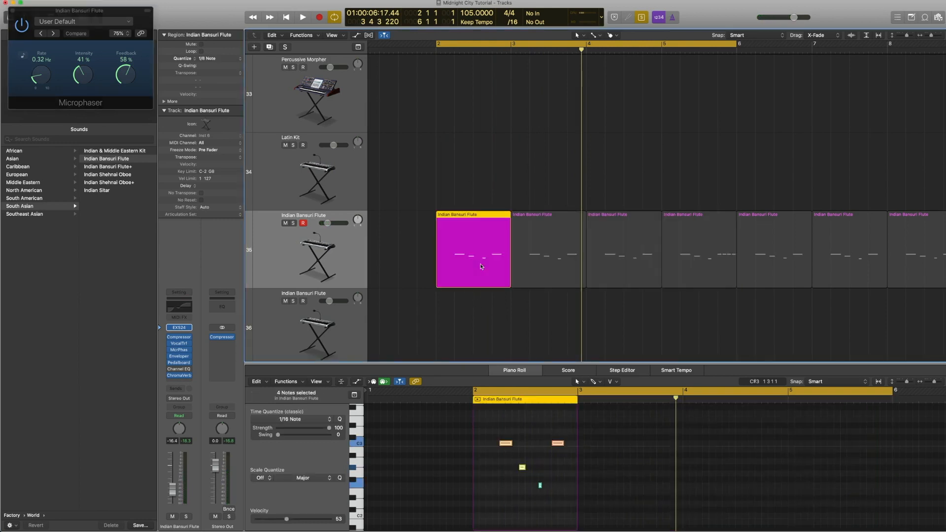
pyautogui.moveTo(460, 167); pyautogui.dragTo(667, 280)
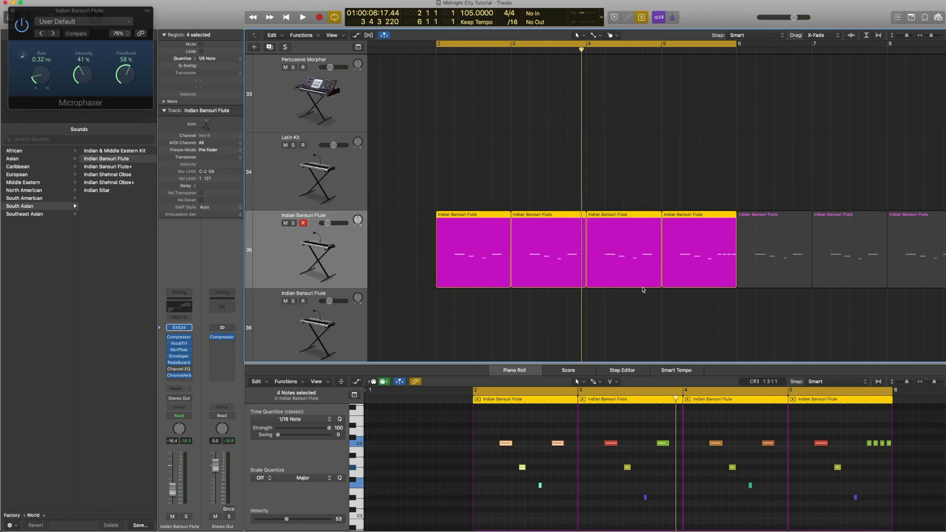
pyautogui.click(12, 11)
pyautogui.hotkey('shift', 'space')
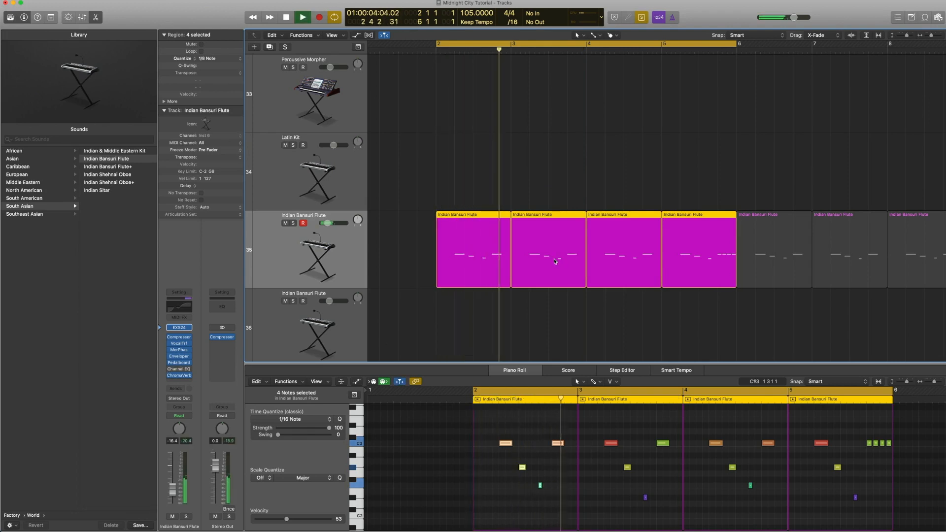
pyautogui.press('space')
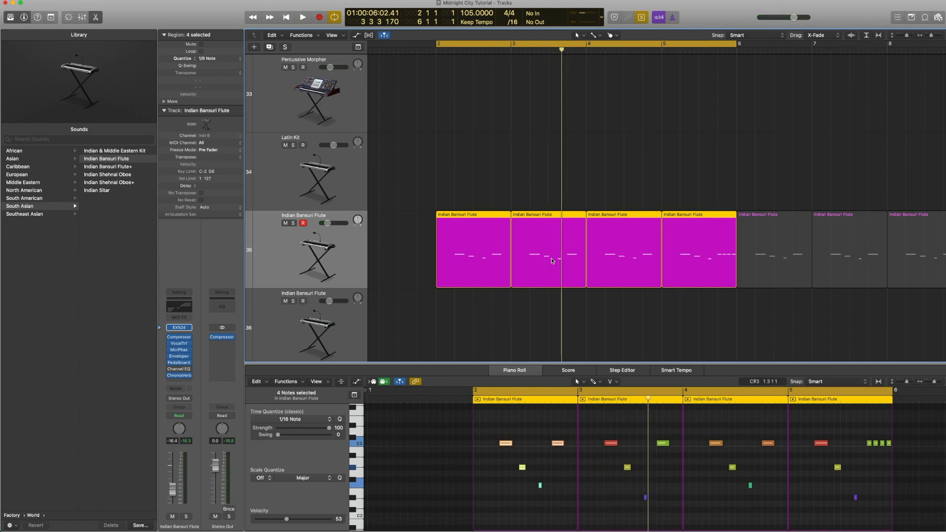
# - Enable and open Channel EQ on the flute track and audition the loop through it
pyautogui.moveTo(168, 379)
pyautogui.click(179, 372)
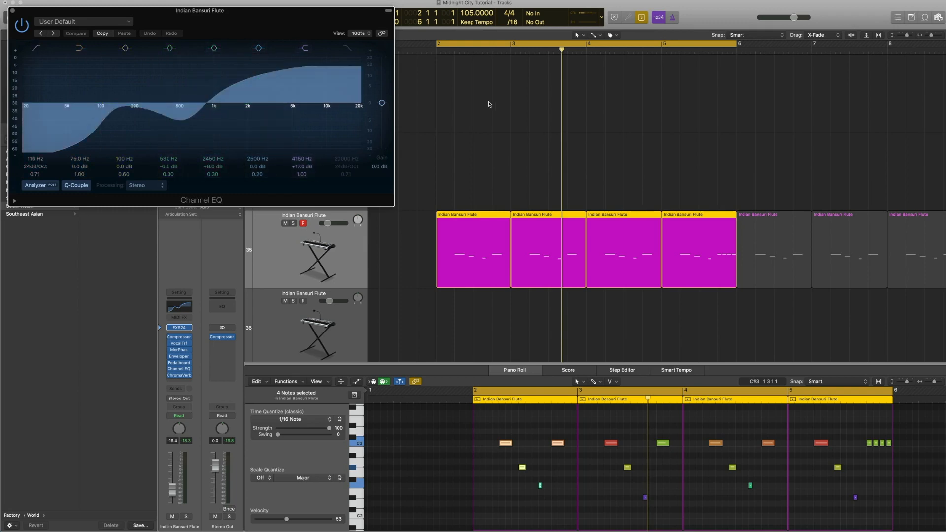
pyautogui.press('space')
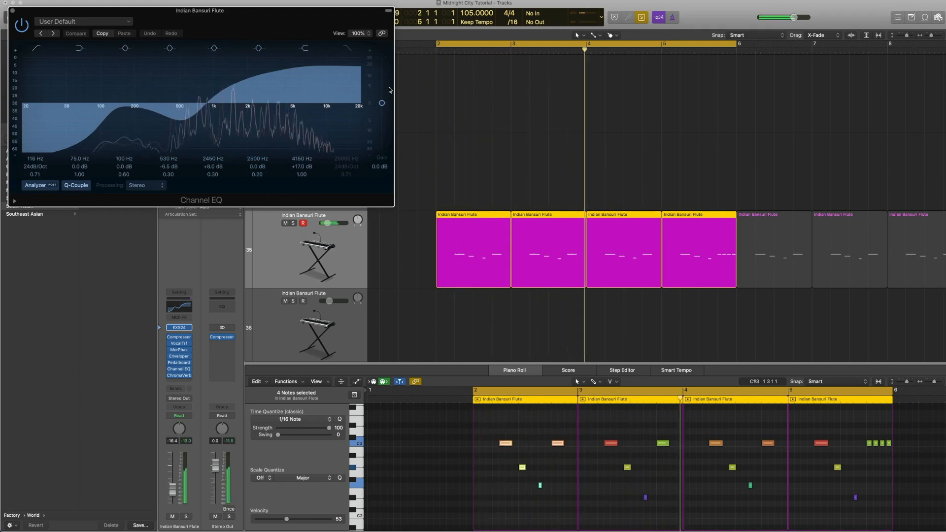
pyautogui.press('space')
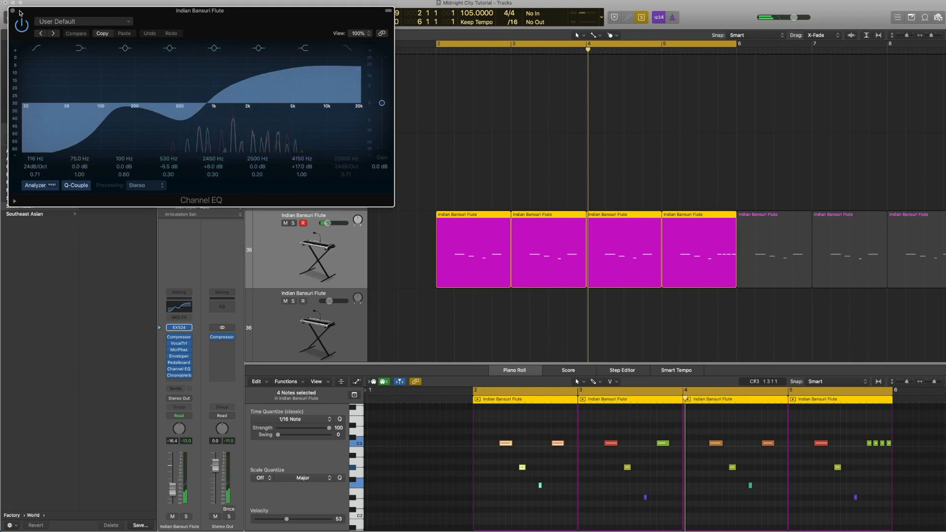
# - Move the Channel EQ window clear of the transport display, replay the flute loop with the EQ, and close the plug-in
pyautogui.moveTo(20, 13); pyautogui.dragTo(41, 53)
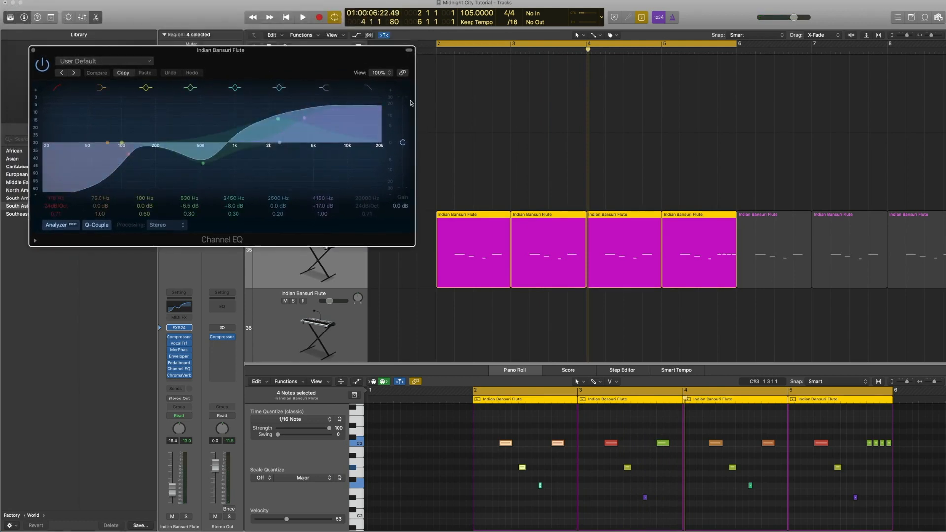
pyautogui.press('space')
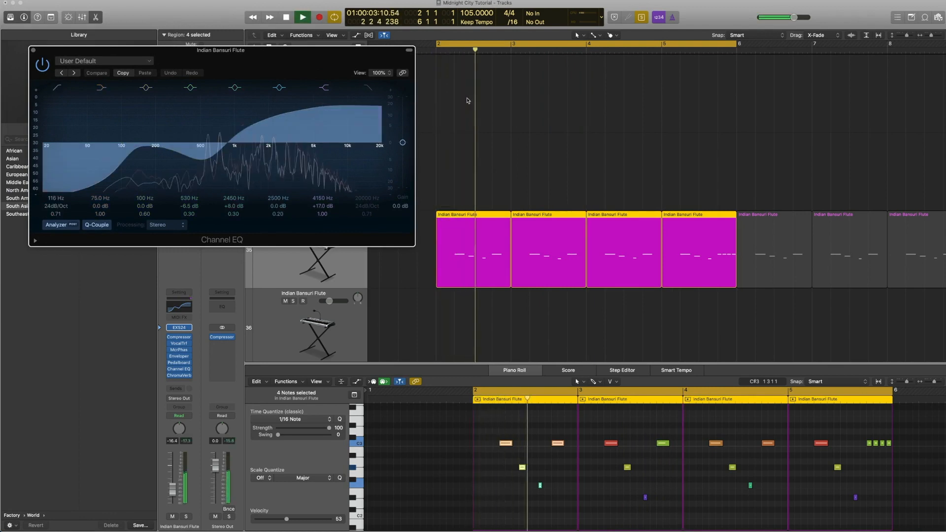
pyautogui.press('space')
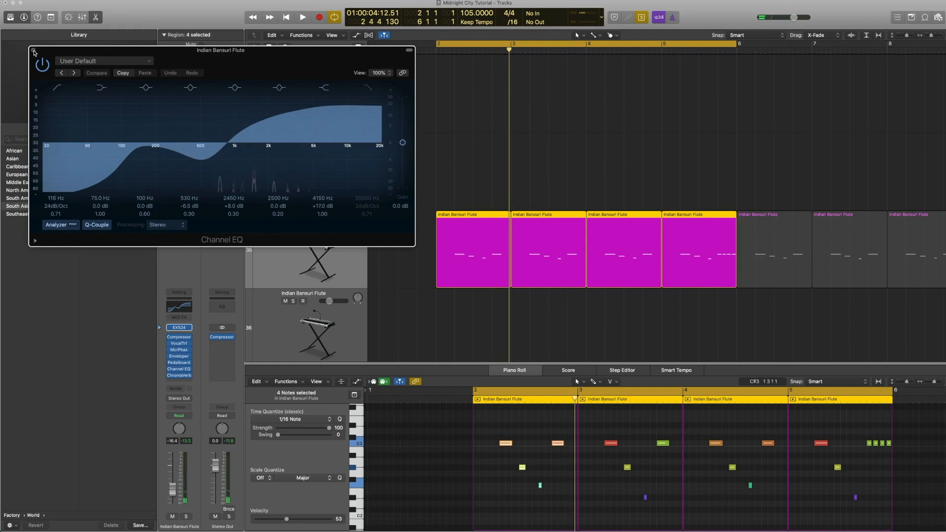
pyautogui.click(34, 50)
# - Show the whole arrangement, turn off solo, and audition the flute together with the Electric Buzz and Classic Synth Bass tracks
pyautogui.keyDown('ctrl'); pyautogui.keyDown('alt'); pyautogui.click(496, 155); pyautogui.keyUp('alt'); pyautogui.keyUp('ctrl')
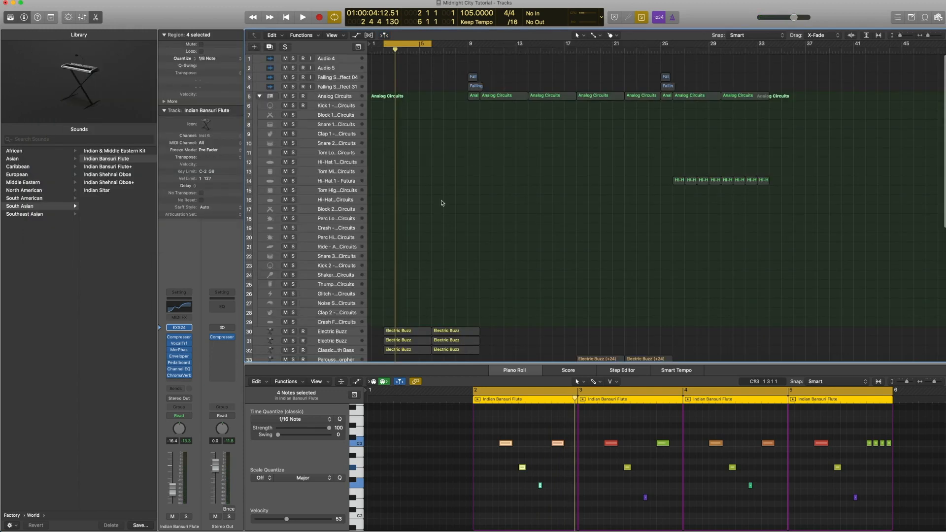
pyautogui.scroll(-5, 416, 247)
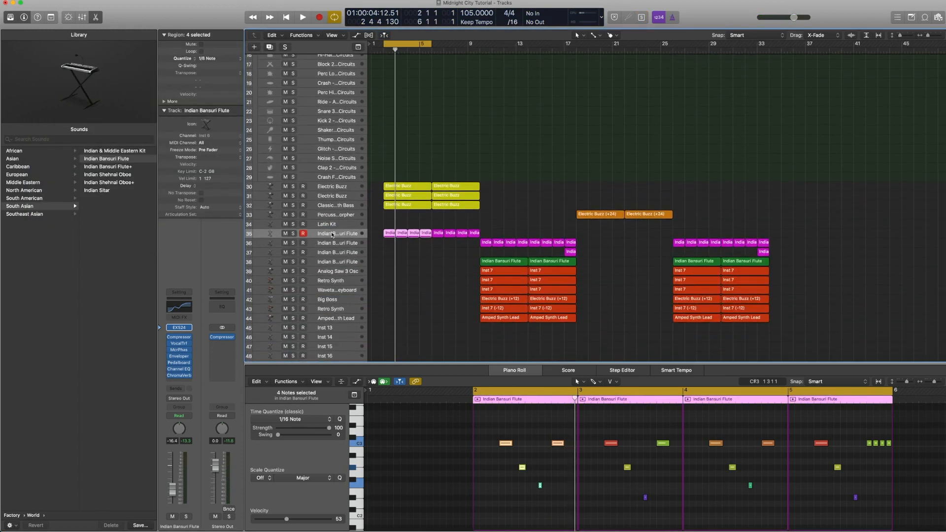
pyautogui.moveTo(429, 249); pyautogui.dragTo(387, 233)
pyautogui.press('space')
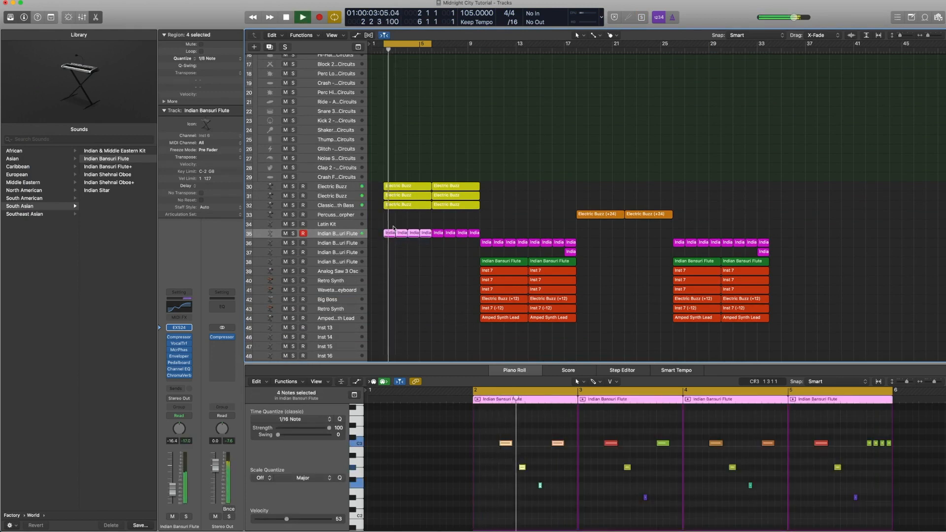
pyautogui.press('space')
# - Turn off cycle playback and return the playhead to bar 2
pyautogui.click(416, 44)
pyautogui.press(',')
pyautogui.press(',')
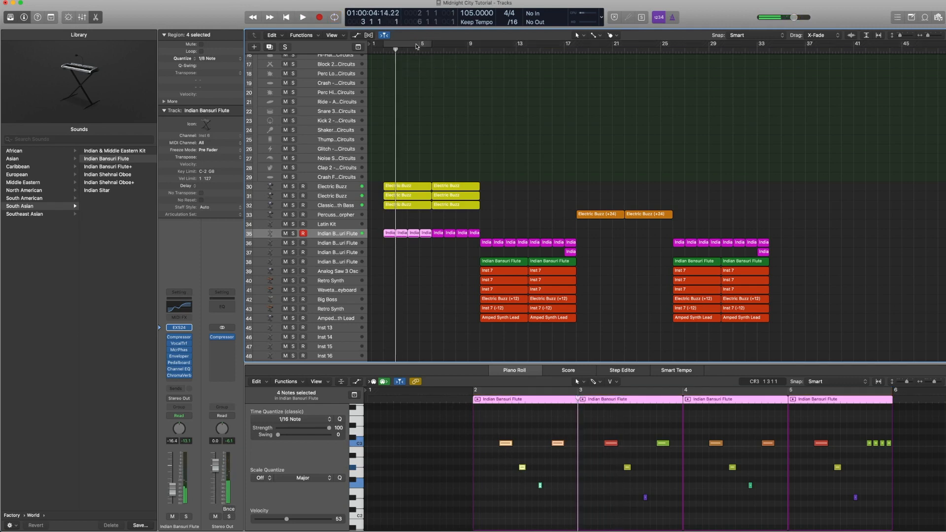
pyautogui.scroll(3, 392, 195)
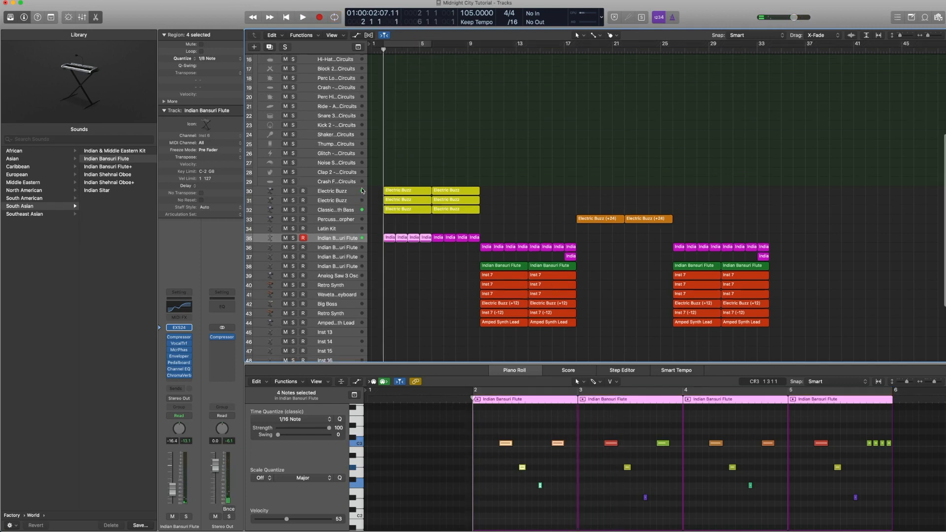
pyautogui.moveTo(457, 288); pyautogui.dragTo(372, 185)
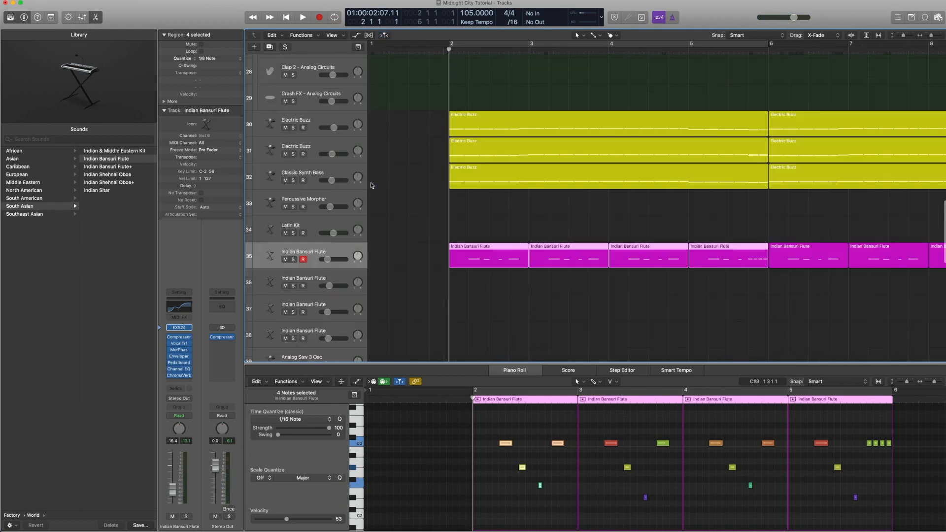
pyautogui.keyDown('ctrl'); pyautogui.keyDown('alt'); pyautogui.click(396, 144); pyautogui.keyUp('alt'); pyautogui.keyUp('ctrl')
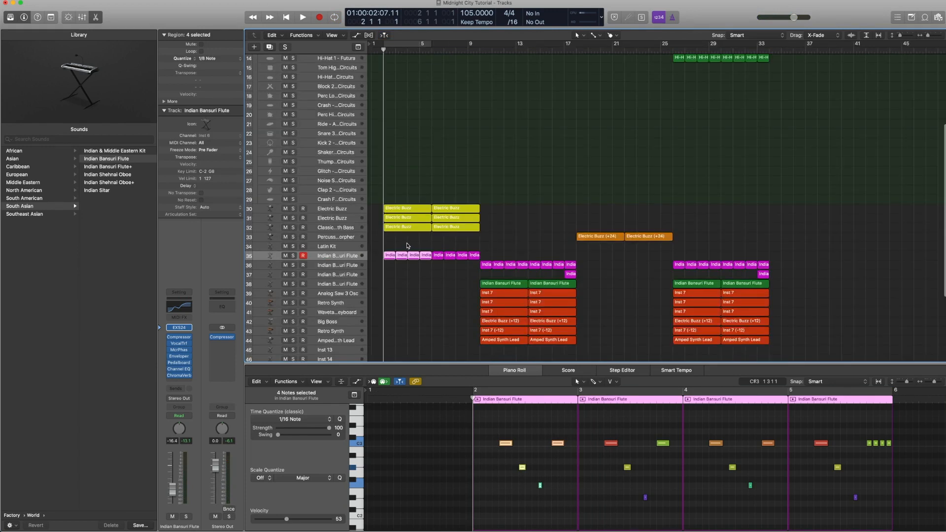
# - Solo and audition the first regions on the two Electric Buzz tracks and the Classic Synth Bass track
pyautogui.moveTo(407, 245); pyautogui.dragTo(407, 189)
pyautogui.press('space')
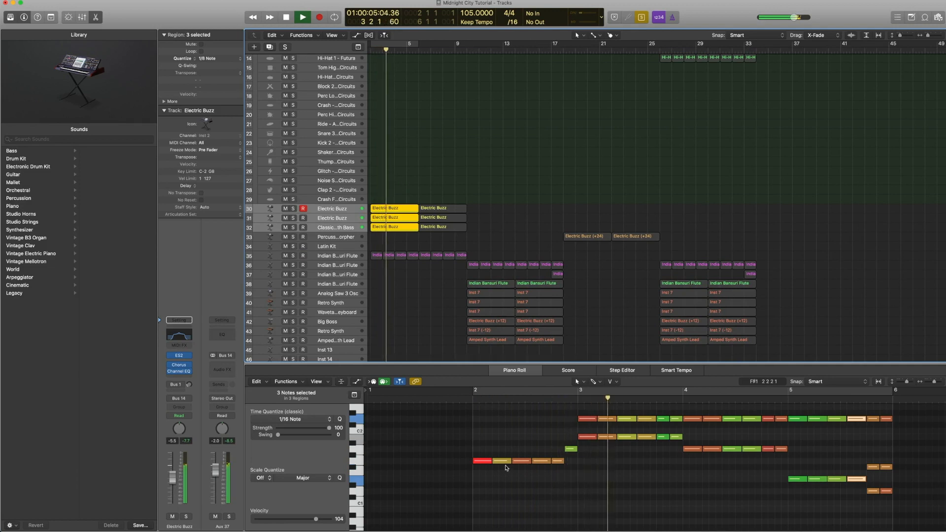
pyautogui.press('space')
# - Select Electric Buzz track 30, check where ES2 sits in the instrument list, and open the synth
pyautogui.click(340, 211)
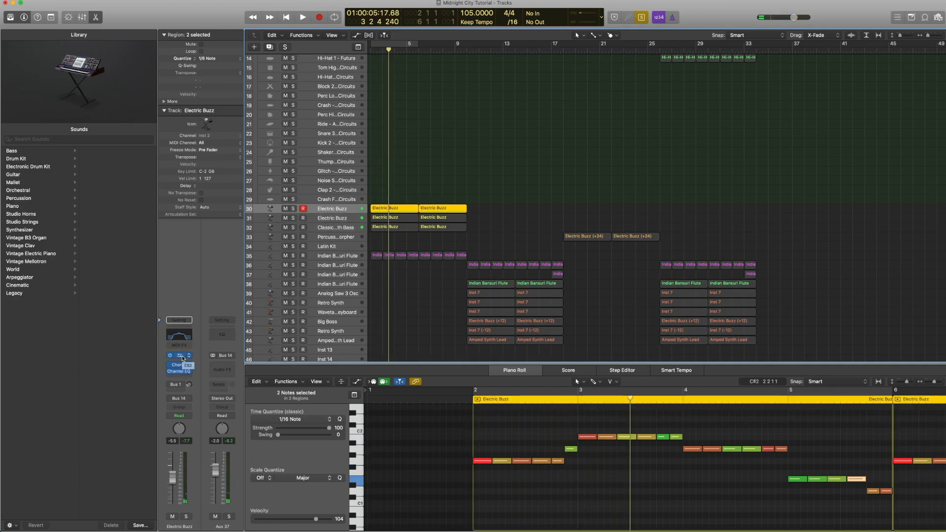
pyautogui.click(190, 359)
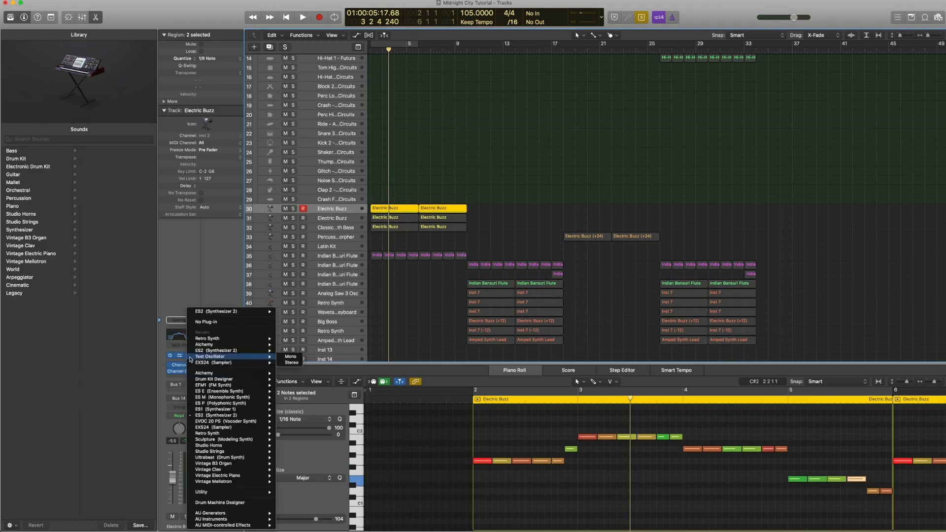
pyautogui.moveTo(217, 417)
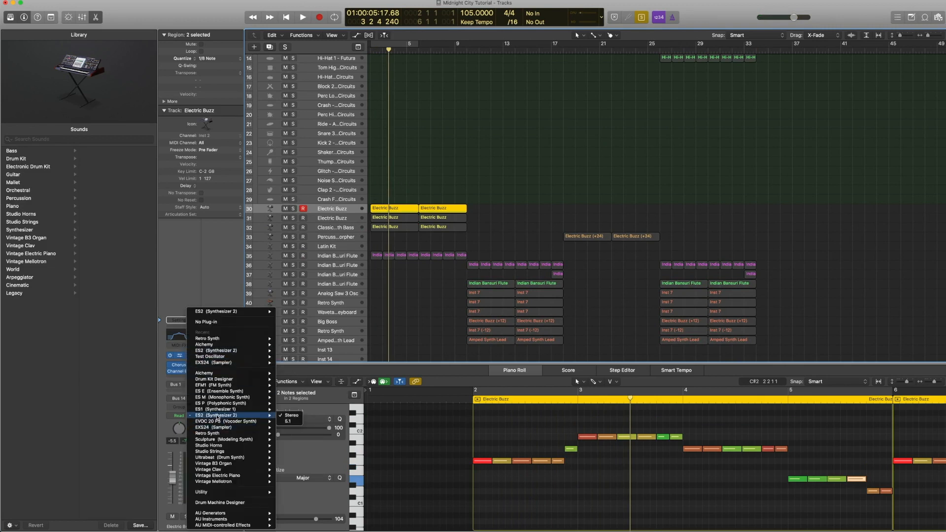
pyautogui.click(184, 359)
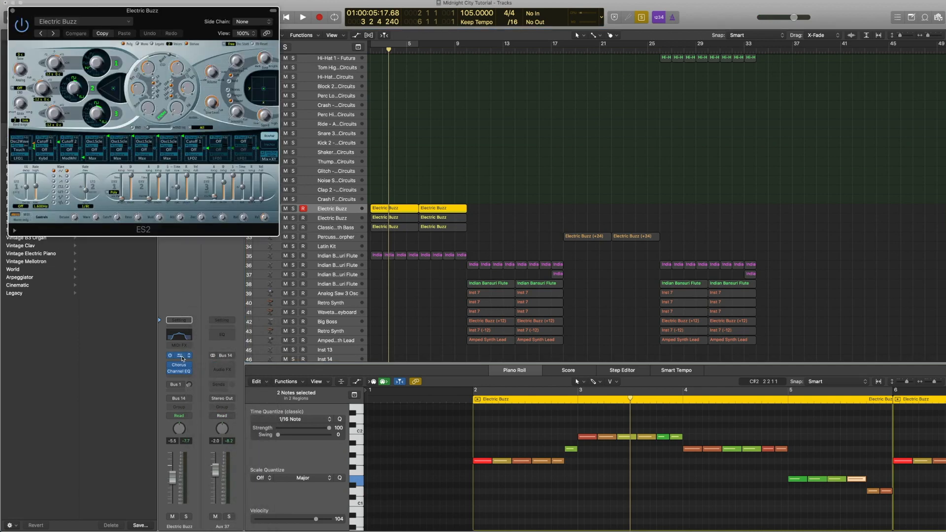
# - Locate the category of the ES2 Electric Buzz preset, 01 Synth Leads, and leave the current preset loaded
pyautogui.click(128, 23)
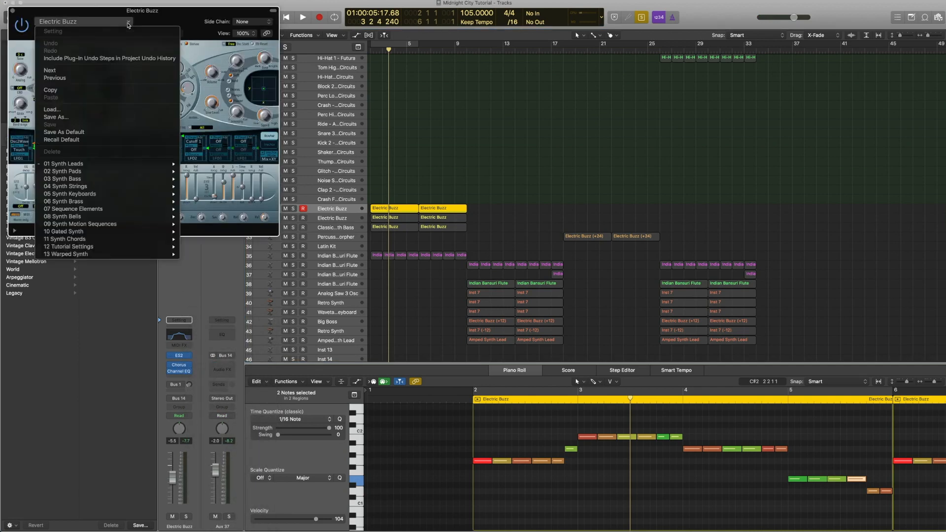
pyautogui.moveTo(127, 166)
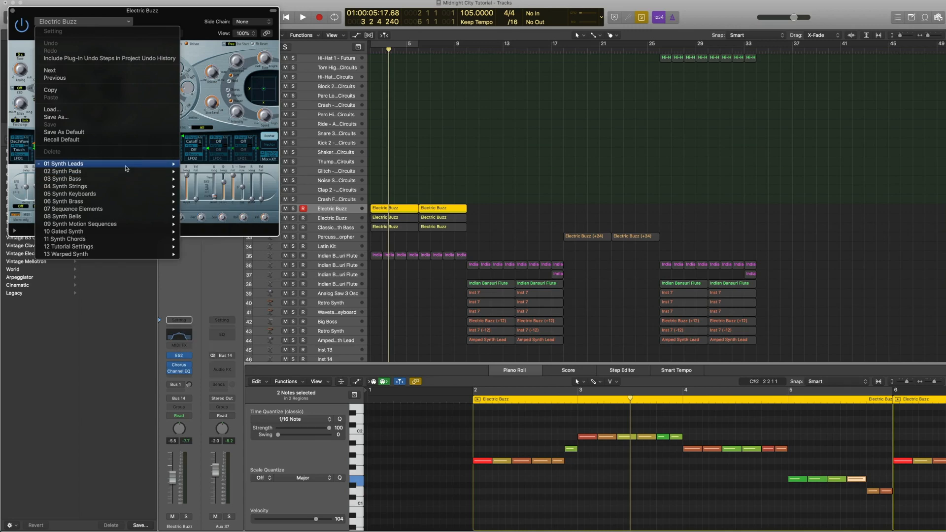
pyautogui.click(197, 23)
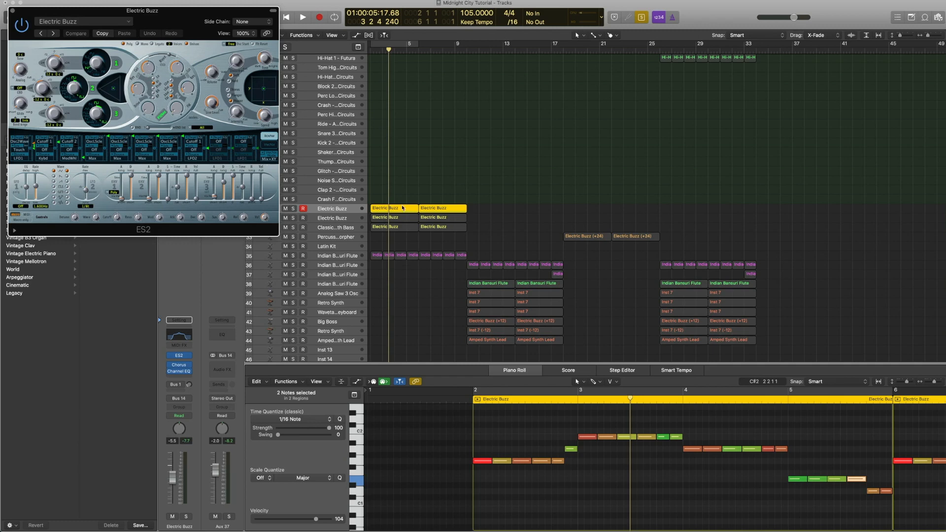
# - Audition both Electric Buzz regions on track 30 and bypass the track's Chorus and Channel EQ
pyautogui.click(433, 210)
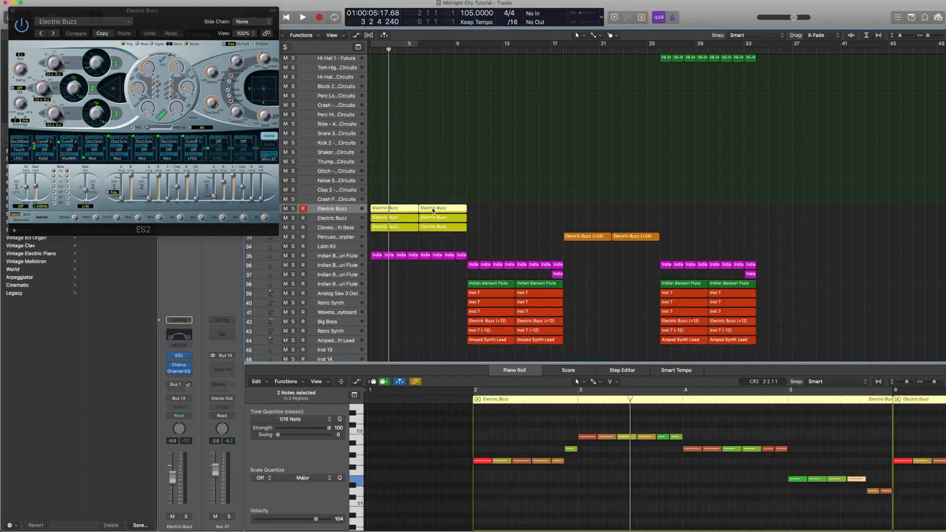
pyautogui.press('space')
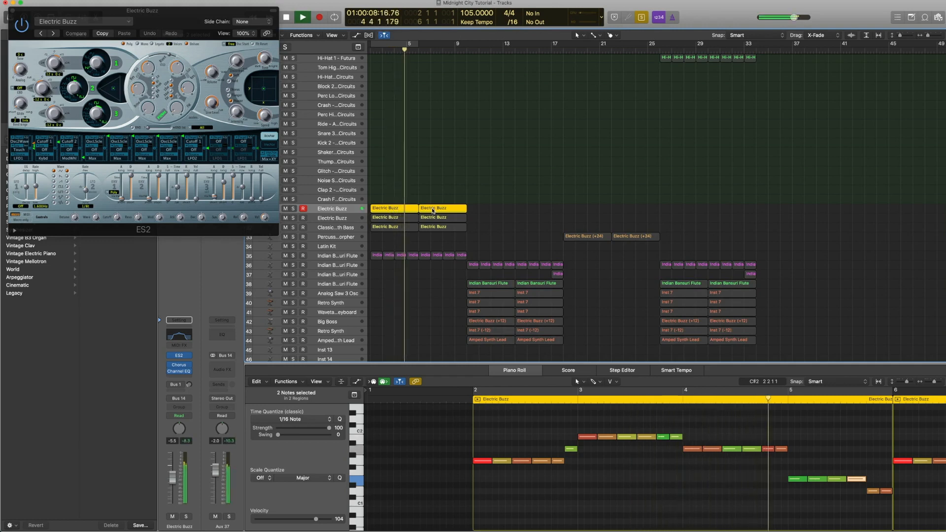
pyautogui.press('space')
pyautogui.moveTo(171, 372)
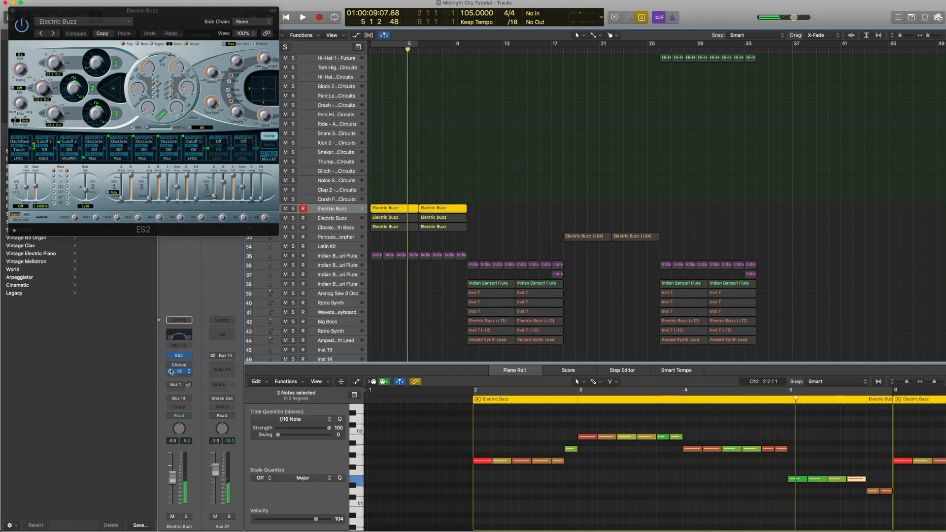
# - Turn on cycle playback from bar 2 to bar 6 and audition track 30 without its effects, closing the ES2 synth
pyautogui.click(388, 46)
pyautogui.press('space')
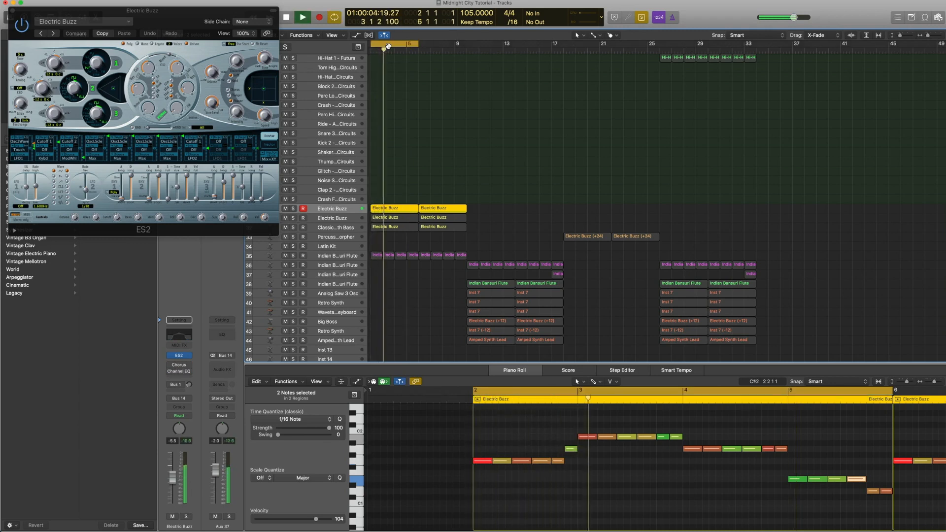
pyautogui.press('space')
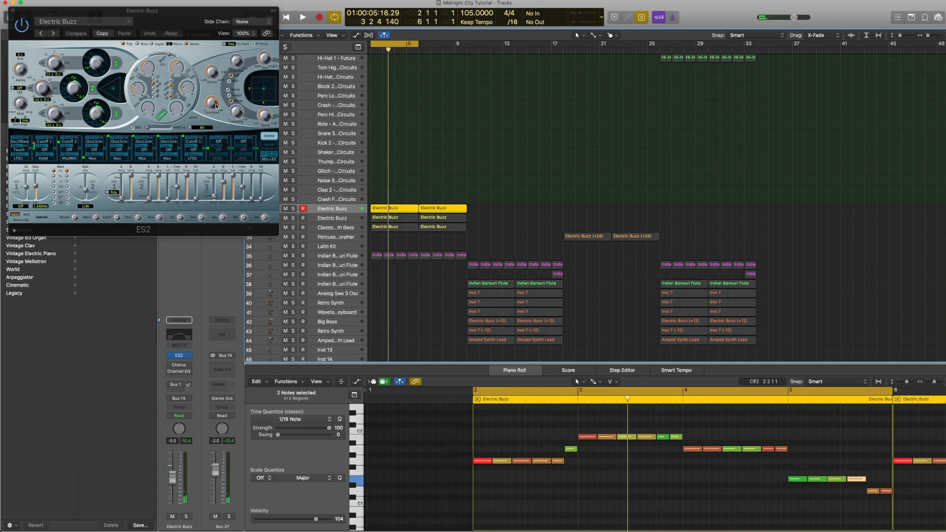
pyautogui.click(12, 10)
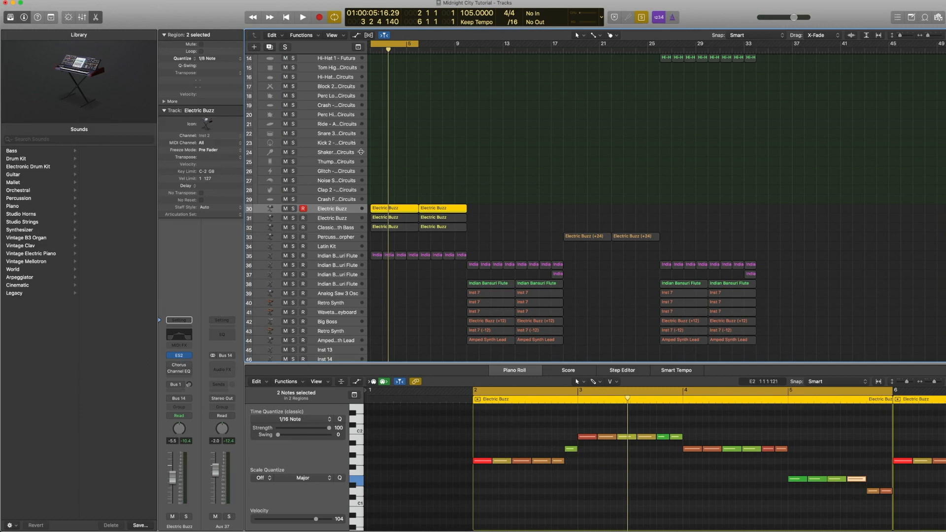
pyautogui.click(384, 209)
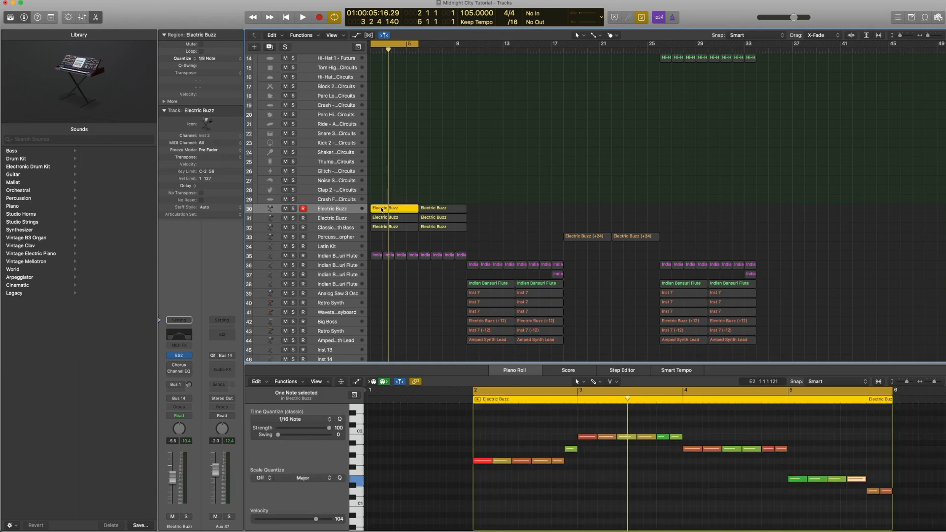
pyautogui.press('space')
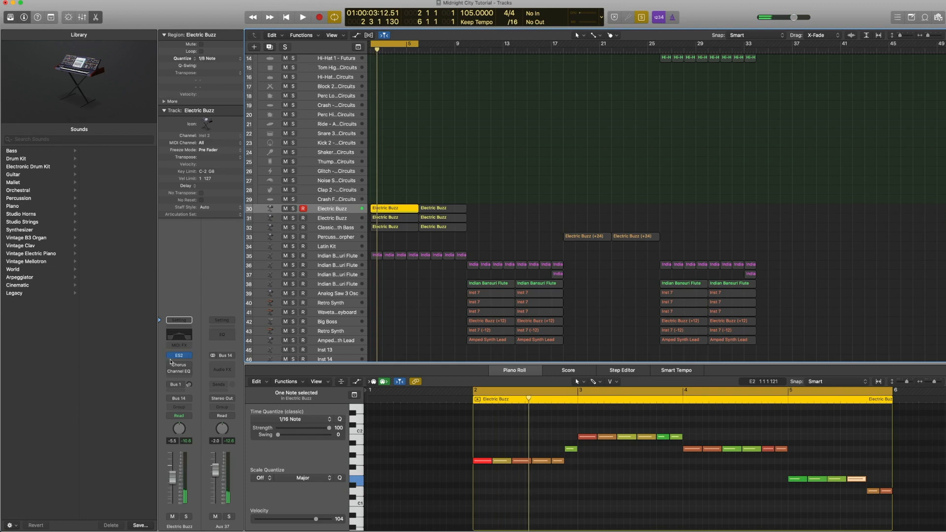
# - Locate Chorus in the Modulation category of the effects list and leave the slot's plug-in as it is
pyautogui.click(189, 368)
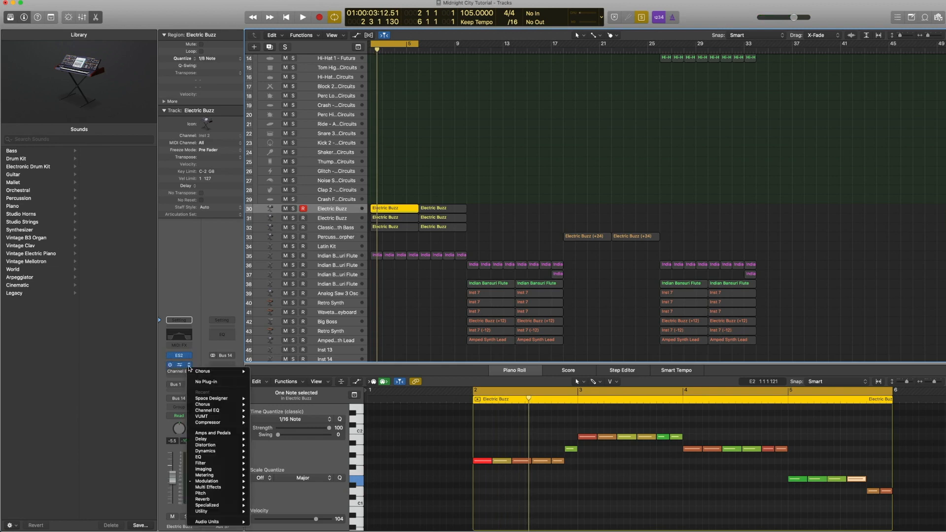
pyautogui.moveTo(207, 481)
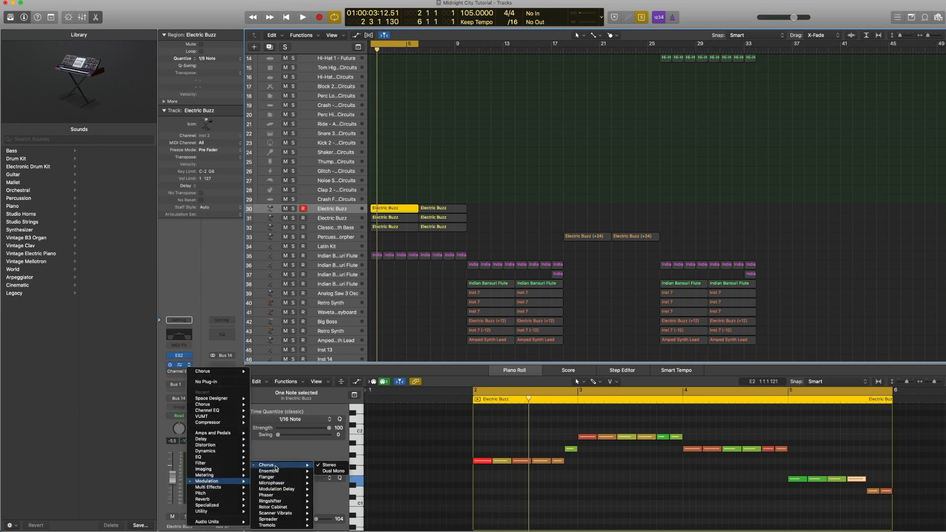
pyautogui.click(221, 350)
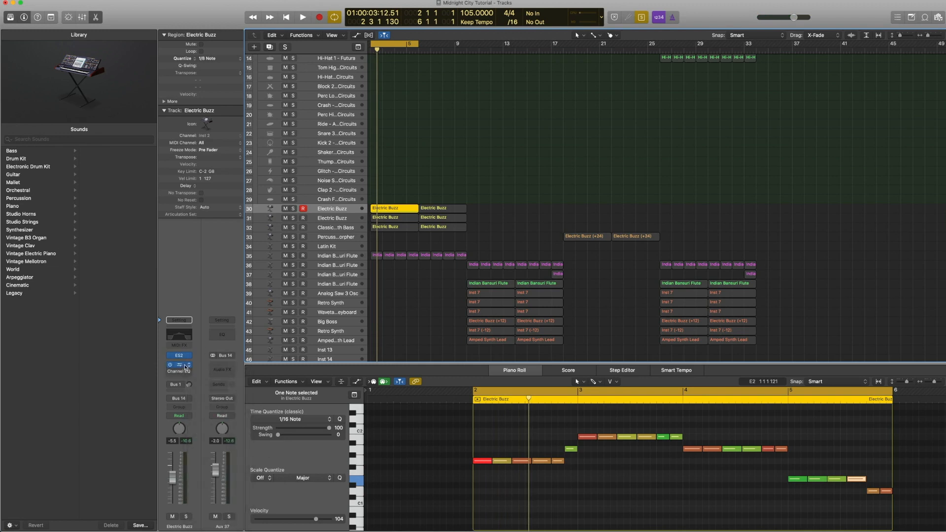
# - Set track 30's Chorus to the Mega Wide Chorus preset, re-enable both effects, and audition the first Electric Buzz region
pyautogui.click(181, 367)
pyautogui.click(124, 19)
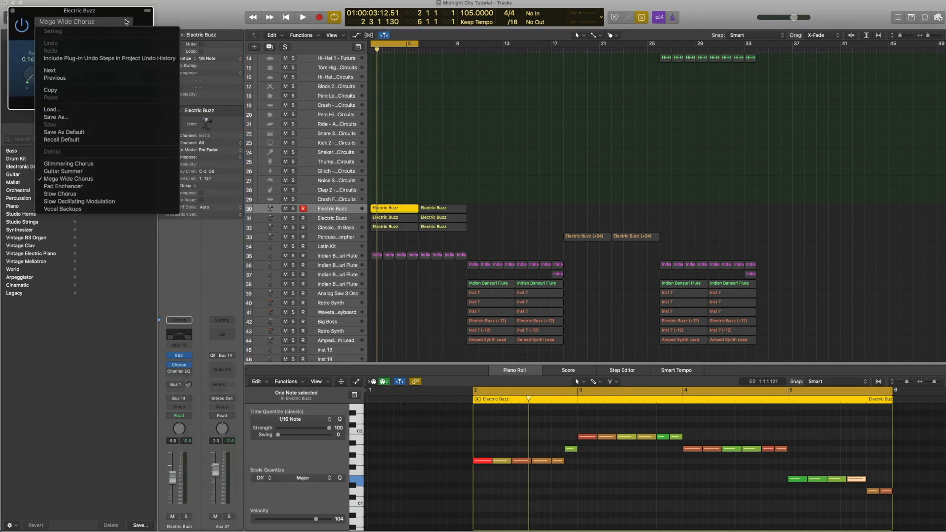
pyautogui.click(98, 180)
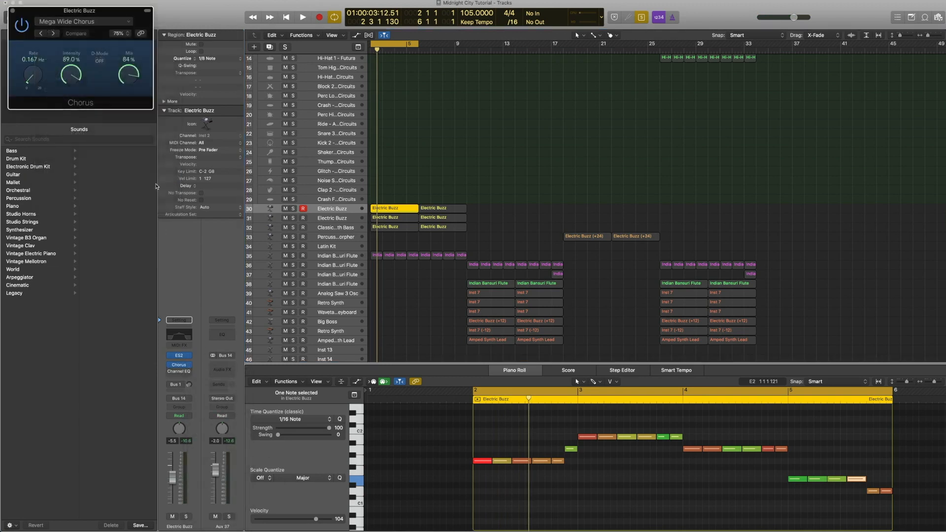
pyautogui.click(13, 11)
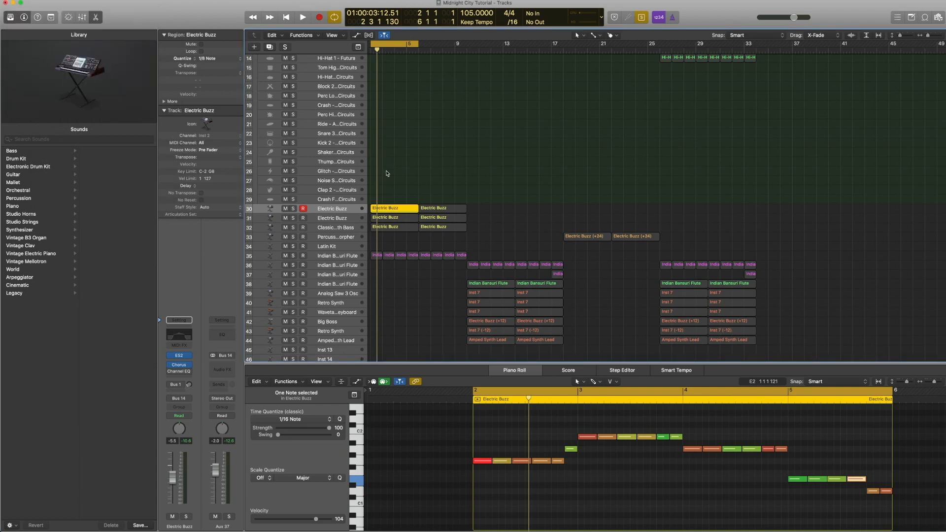
pyautogui.press('space')
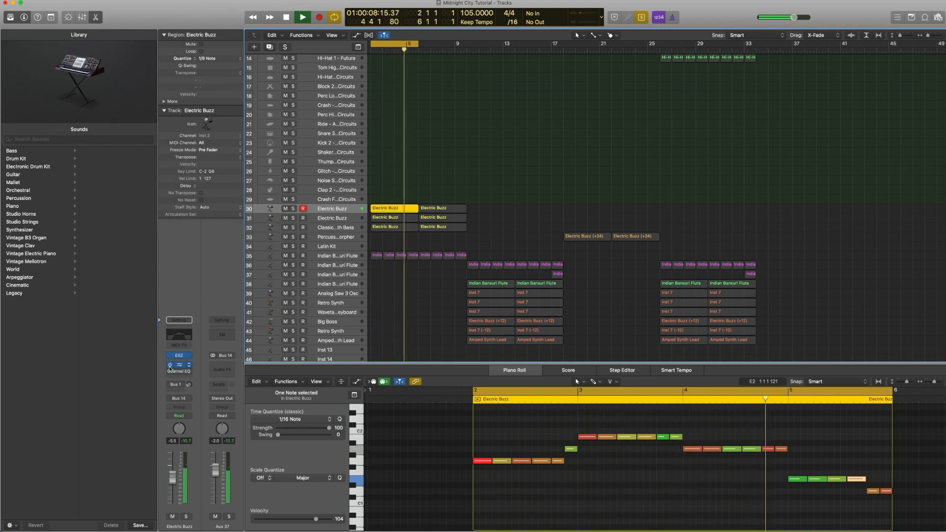
pyautogui.press('space')
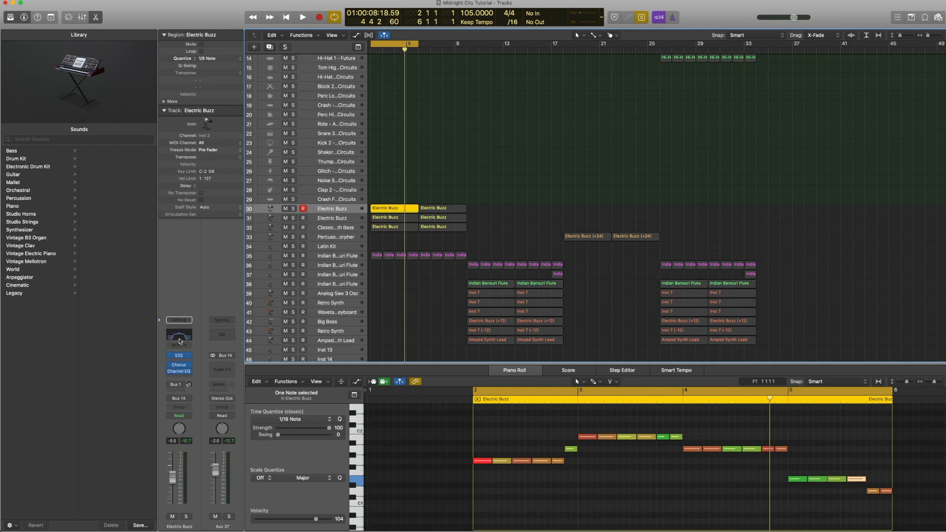
# - Examine the Channel EQ curve and band settings on track 30 while its first region plays
pyautogui.click(179, 338)
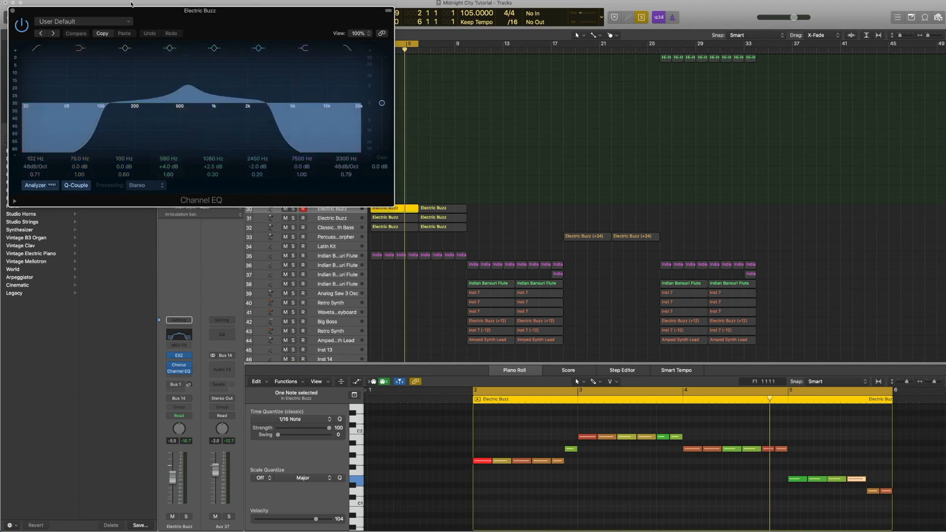
pyautogui.moveTo(129, 11); pyautogui.dragTo(570, 91)
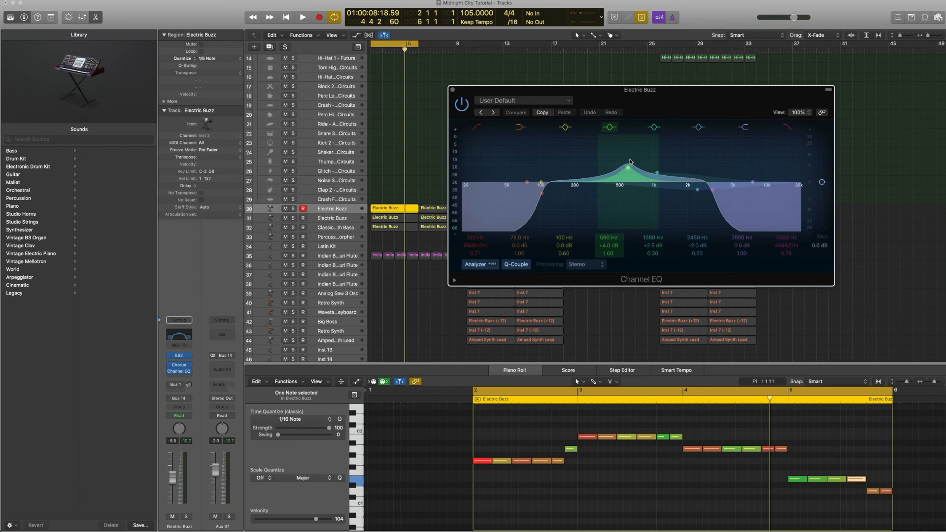
pyautogui.press('space')
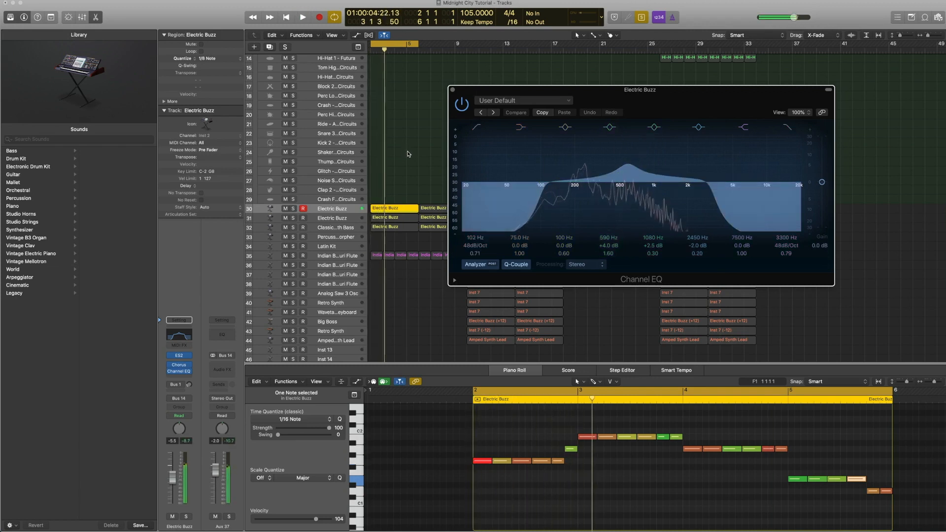
pyautogui.press('space')
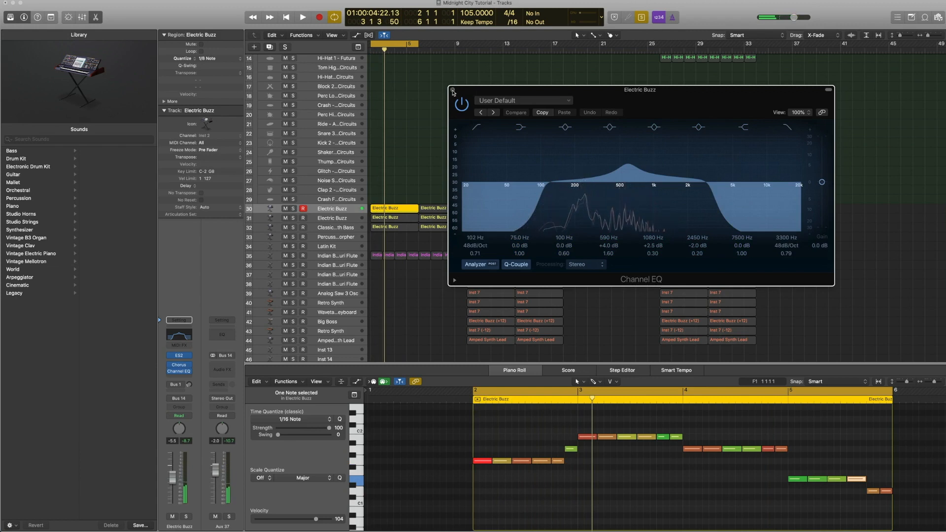
pyautogui.click(453, 91)
# - Select Electric Buzz track 31 and check the presets used in its ES2 synth and Chorus
pyautogui.click(344, 220)
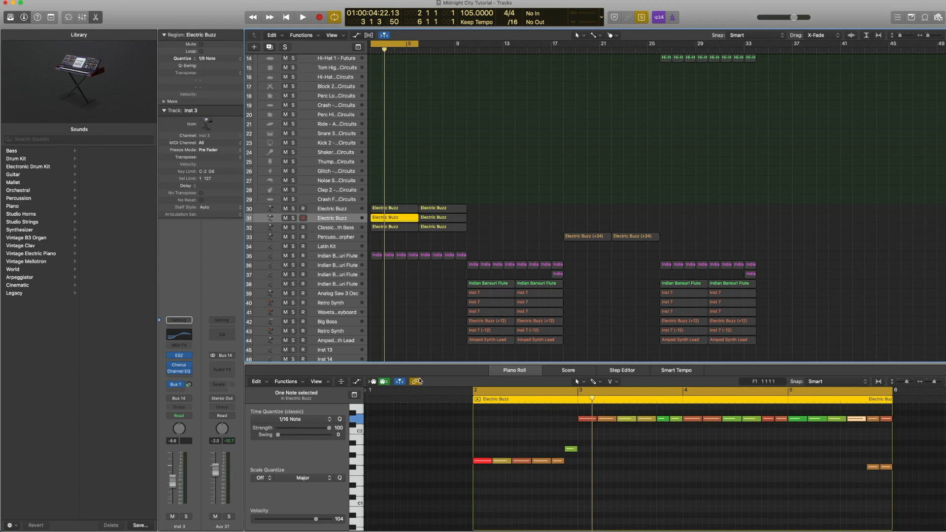
pyautogui.click(180, 355)
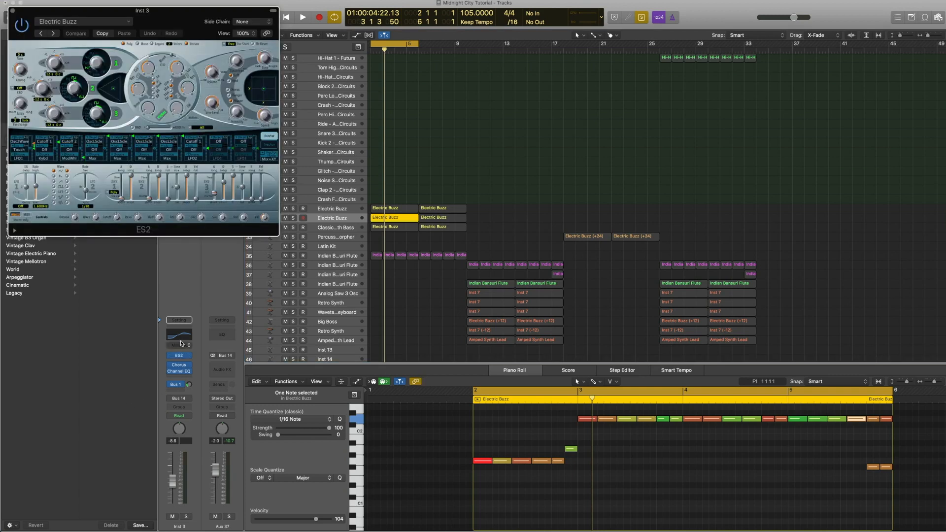
pyautogui.click(12, 11)
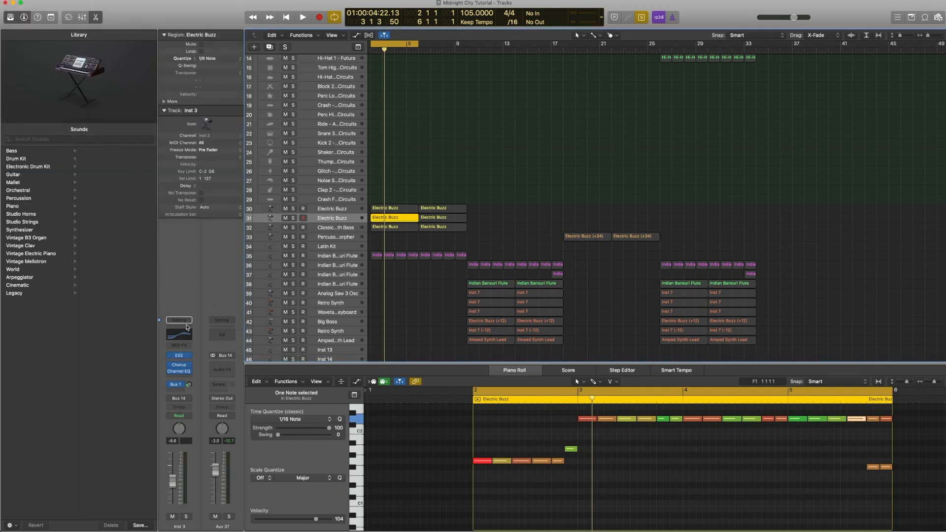
pyautogui.click(179, 369)
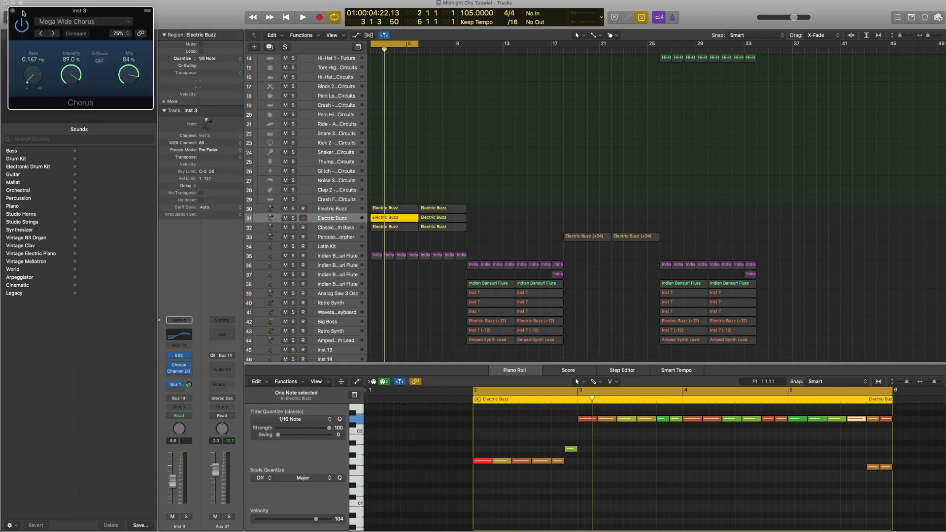
pyautogui.click(12, 11)
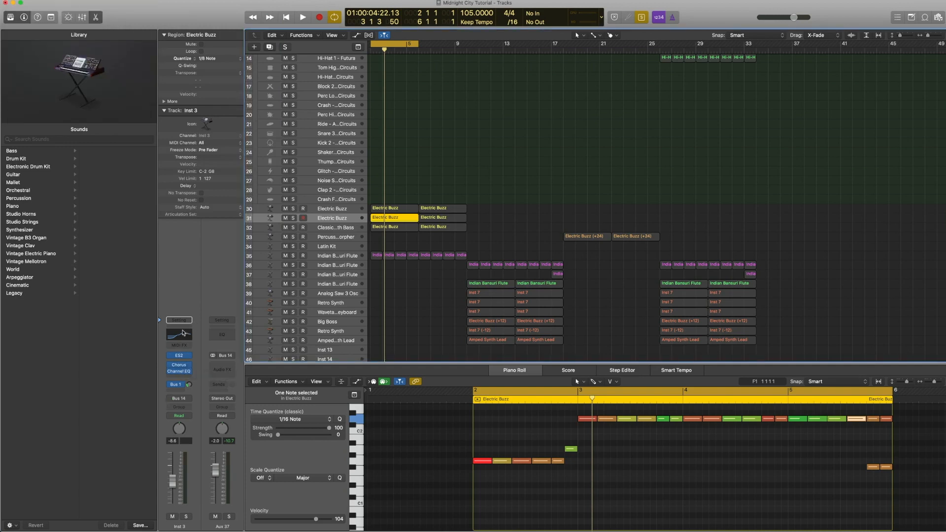
# - Compare the Channel EQ curves of Electric Buzz tracks 31 and 30 side by side, and close both EQ windows
pyautogui.click(180, 336)
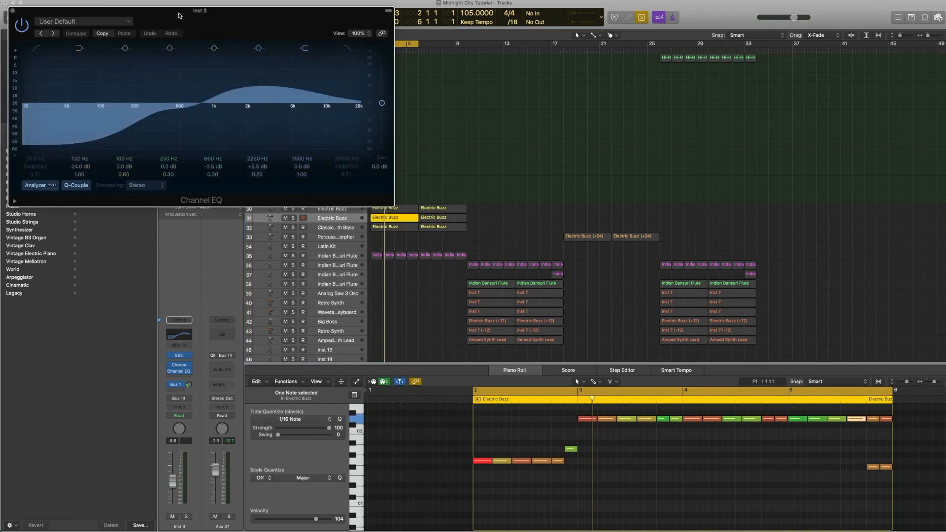
pyautogui.moveTo(237, 10); pyautogui.dragTo(683, 70)
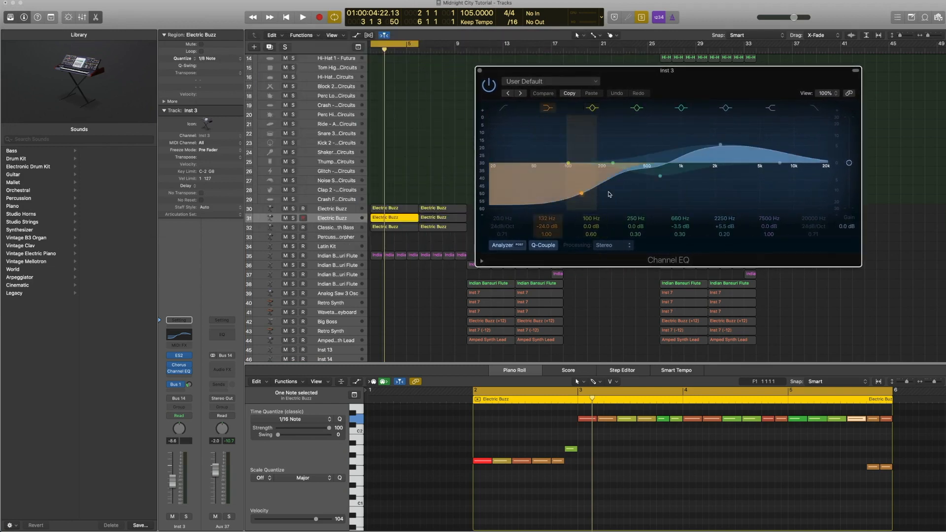
pyautogui.click(341, 209)
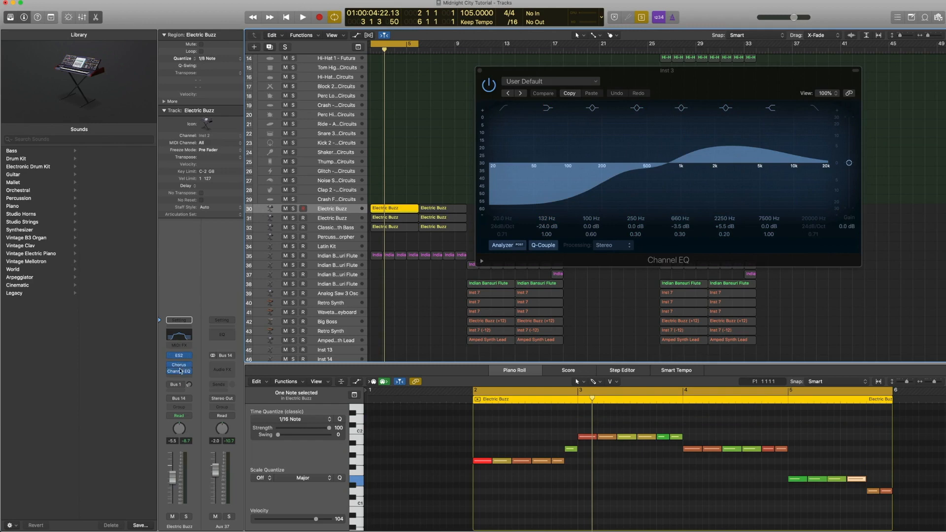
pyautogui.moveTo(179, 375)
pyautogui.click(178, 373)
pyautogui.moveTo(546, 96); pyautogui.dragTo(547, 283)
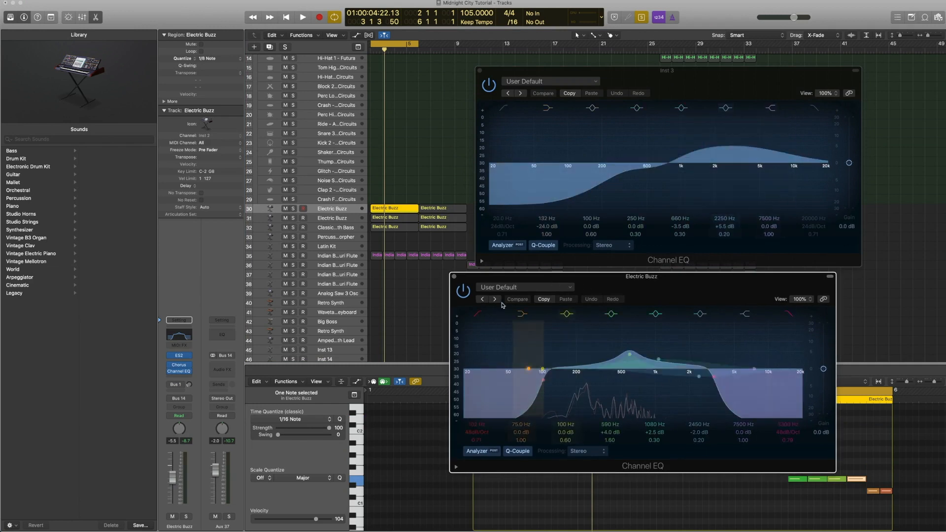
pyautogui.click(454, 276)
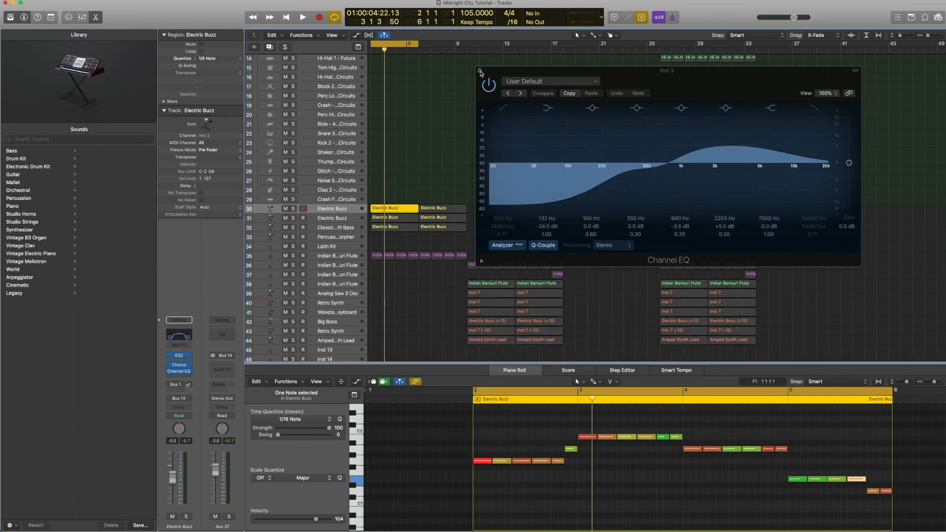
pyautogui.click(481, 70)
# - Compare the notes of the first regions on tracks 30 and 31, audition both together, and reselect track 30
pyautogui.click(386, 219)
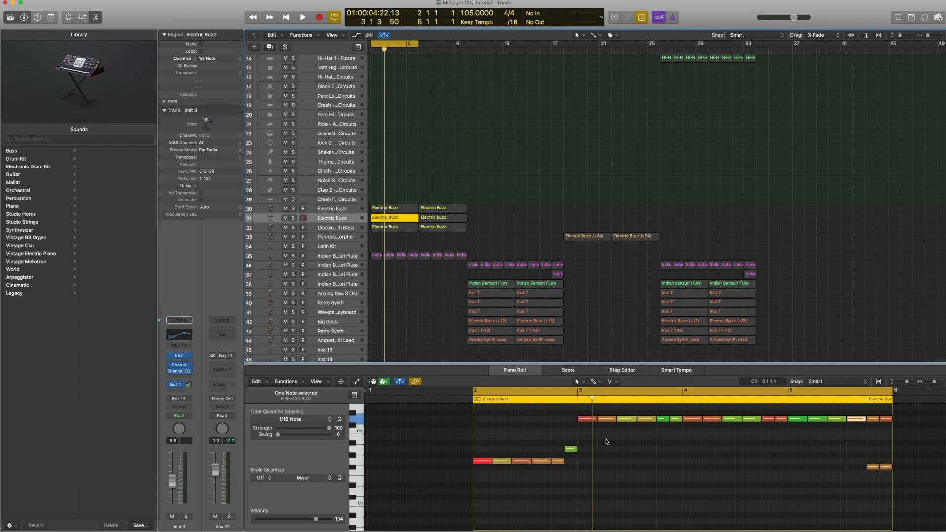
pyautogui.moveTo(402, 190); pyautogui.dragTo(404, 220)
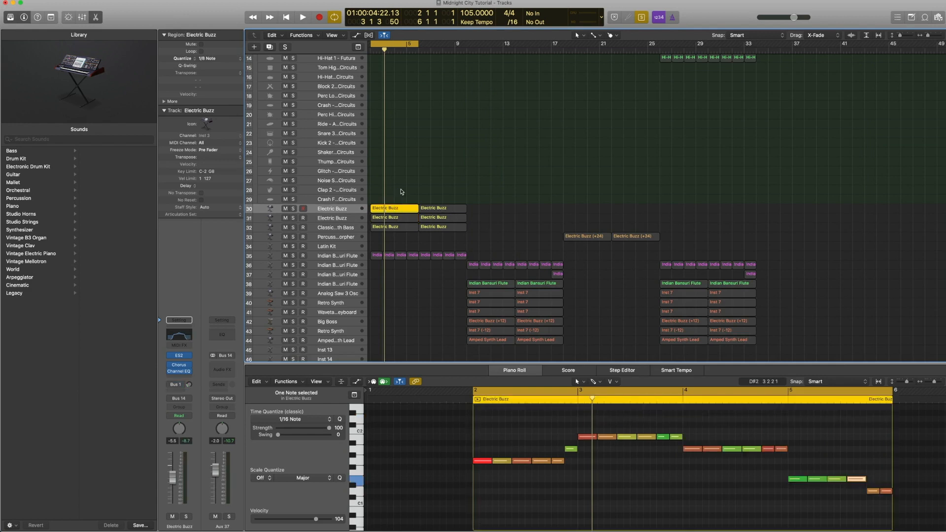
pyautogui.press('space')
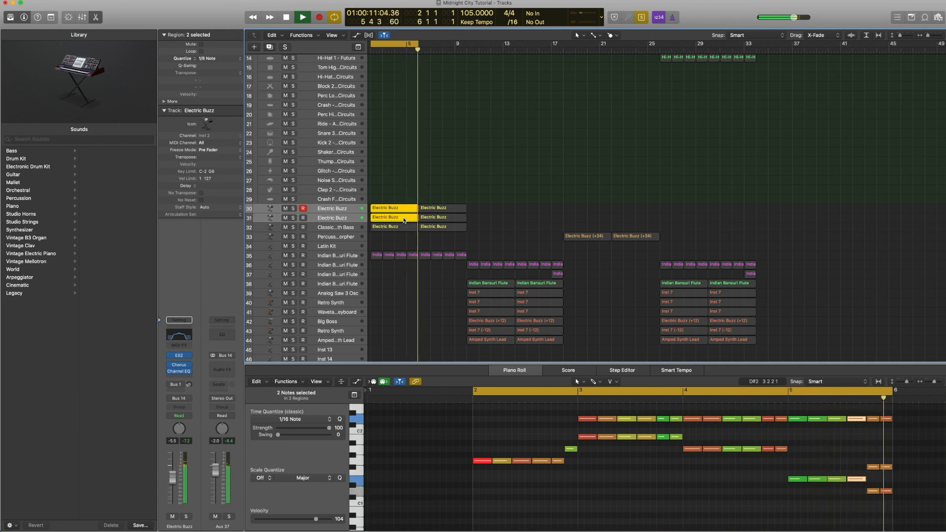
pyautogui.press('space')
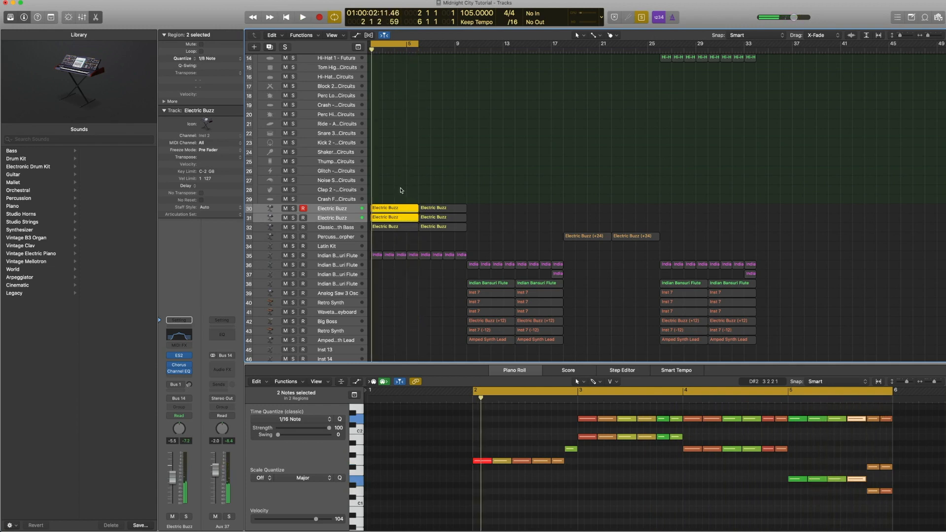
pyautogui.click(373, 203)
pyautogui.click(347, 210)
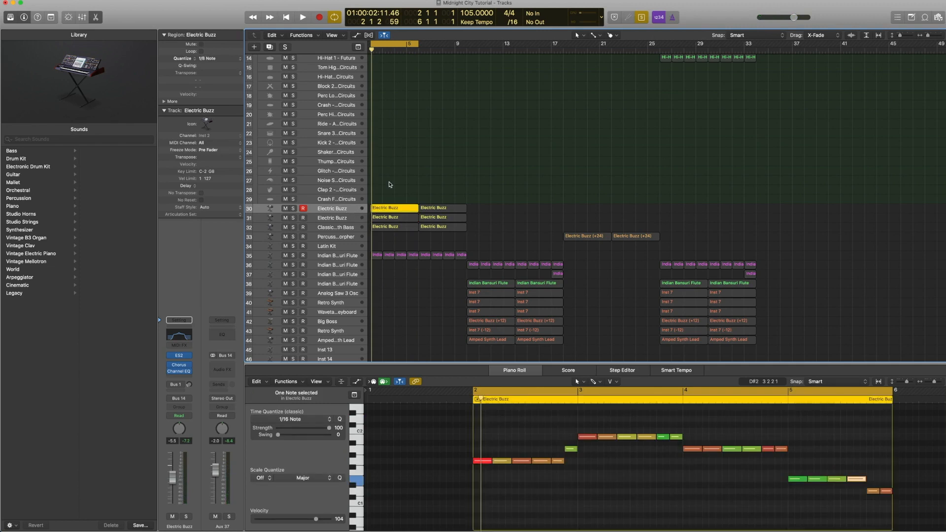
# - Compare the first-region notes and channel strips of Electric Buzz tracks 31 and 30, overlaying both regions in the Piano Roll
pyautogui.click(382, 217)
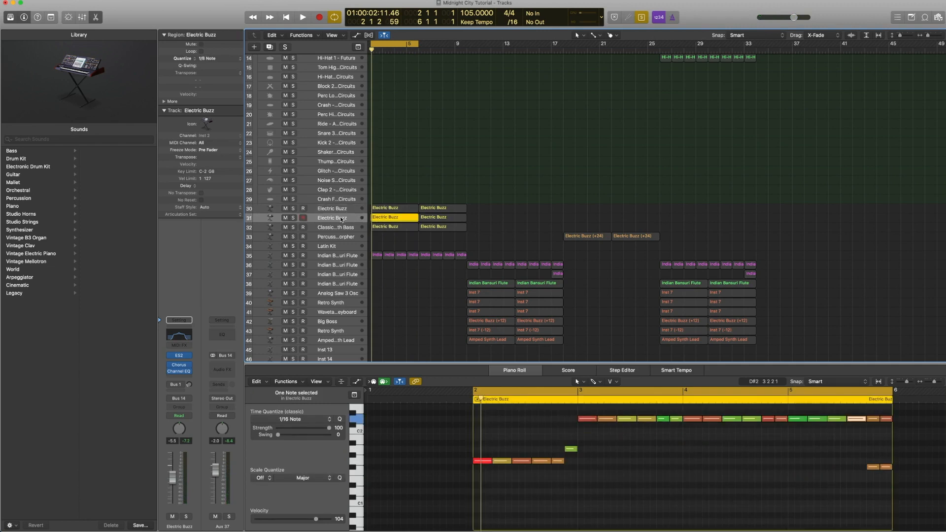
pyautogui.keyDown('shift'); pyautogui.click(382, 208); pyautogui.keyUp('shift')
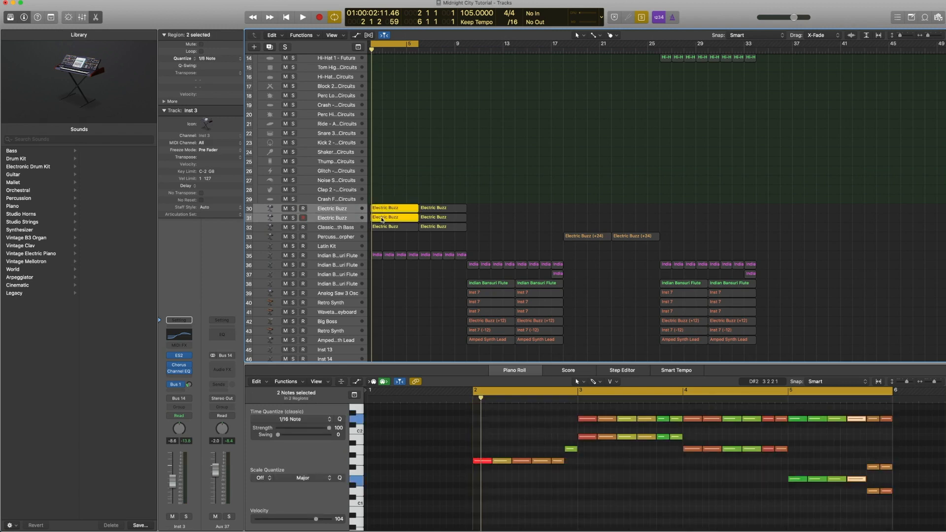
pyautogui.click(341, 221)
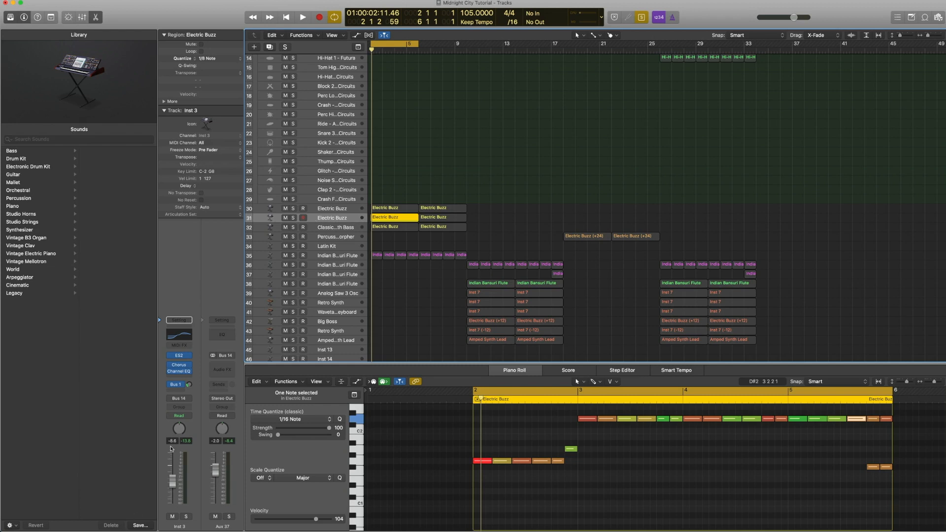
pyautogui.click(336, 209)
pyautogui.scroll(-1, 290, 202)
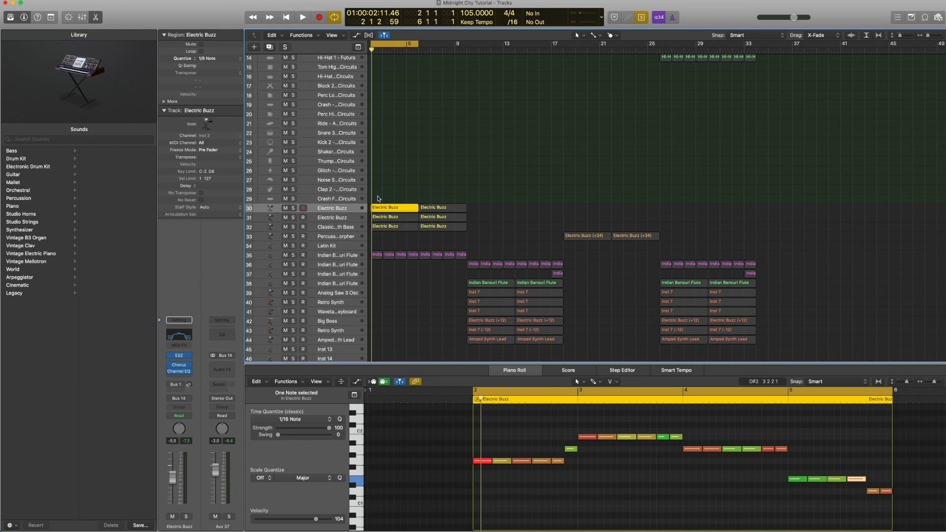
# - Select the Classic Synth Bass track 32, check the preset and preset categories of its ES2 synth, and close the plug-in window
pyautogui.click(340, 228)
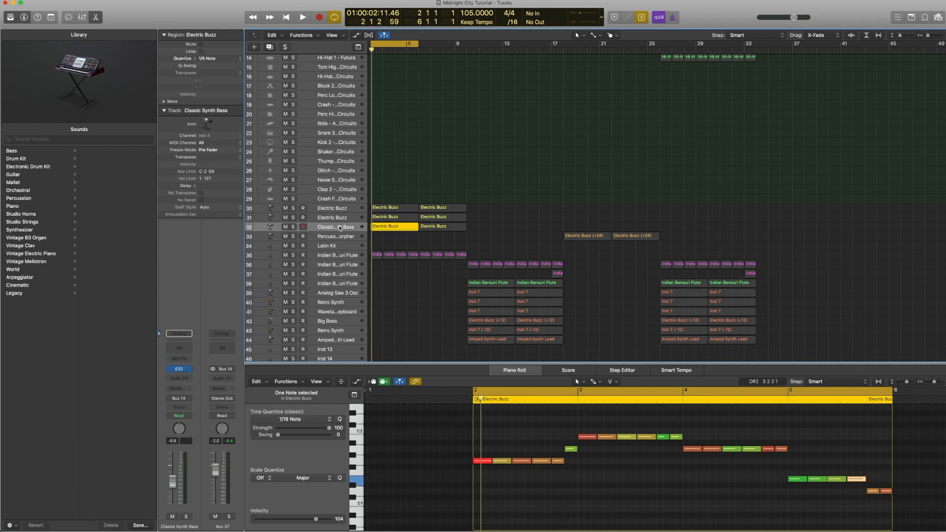
pyautogui.click(180, 369)
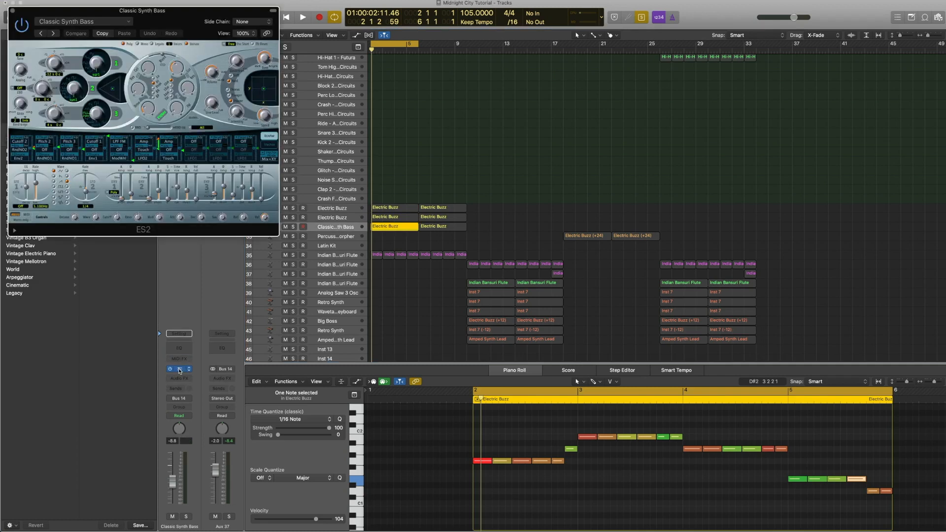
pyautogui.click(121, 21)
pyautogui.moveTo(98, 176)
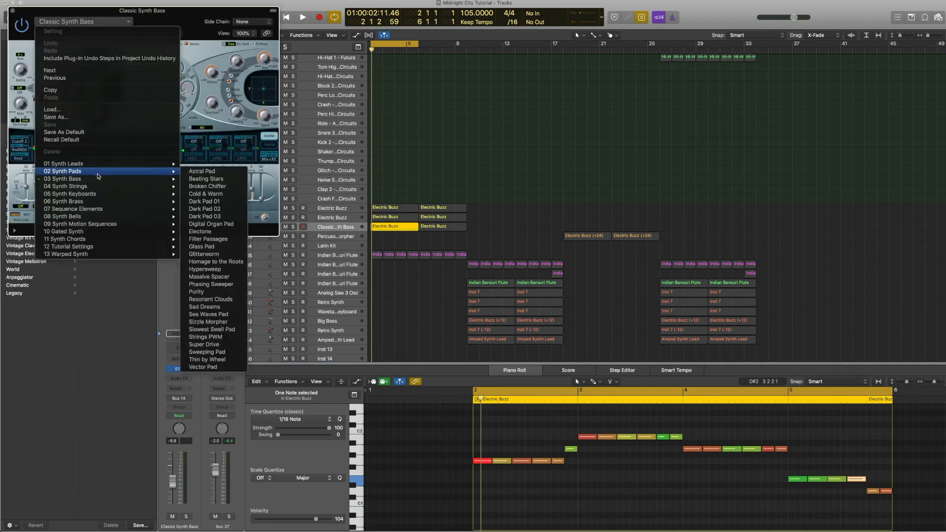
pyautogui.click(26, 13)
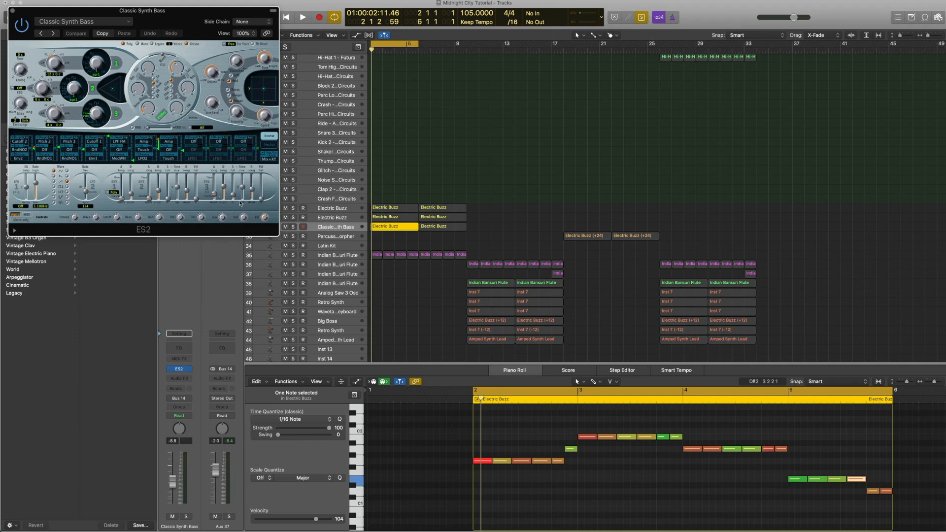
pyautogui.click(13, 10)
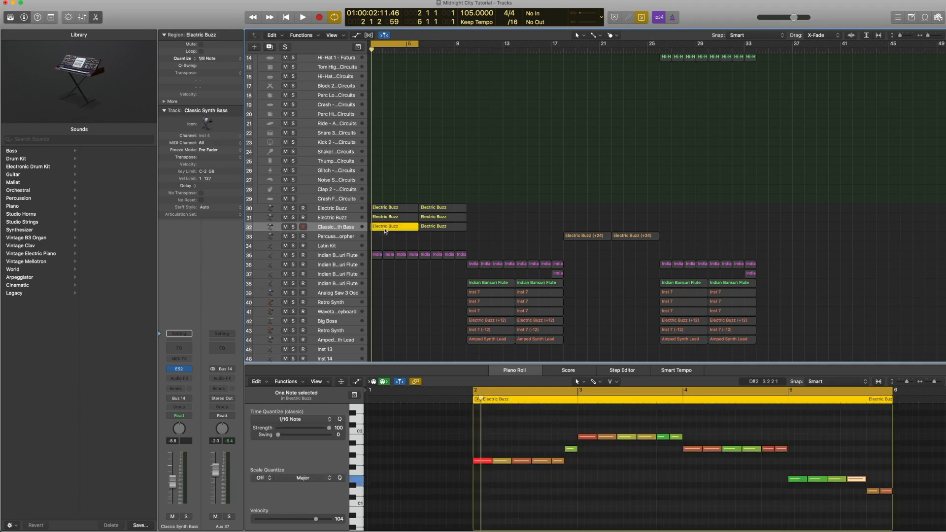
# - Audition the first region on Classic Synth Bass track 32 alone, and together with the first regions on tracks 30 and 31
pyautogui.press('space')
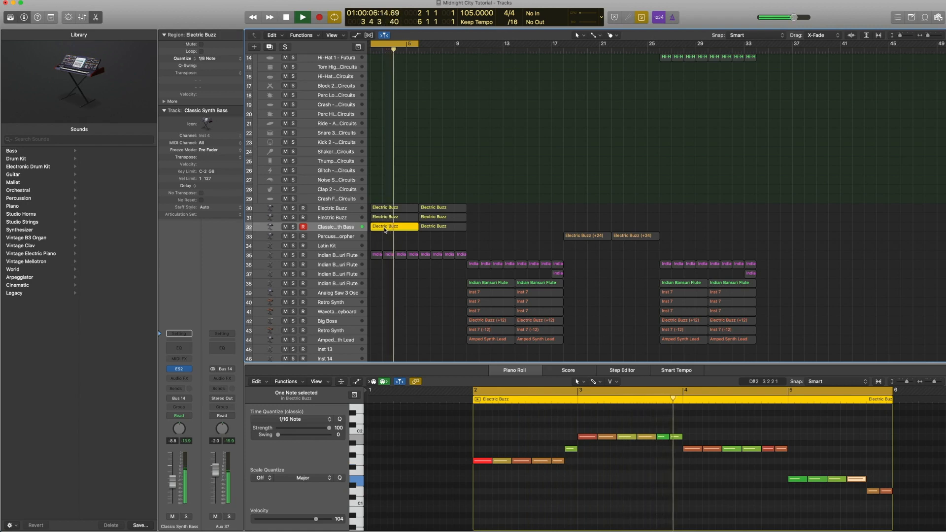
pyautogui.press('space')
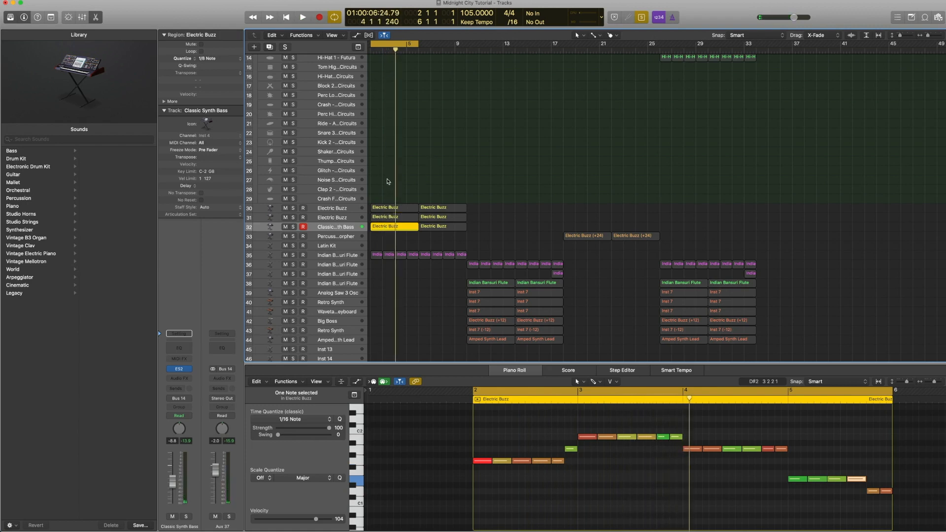
pyautogui.moveTo(389, 182); pyautogui.dragTo(388, 247)
pyautogui.press('space')
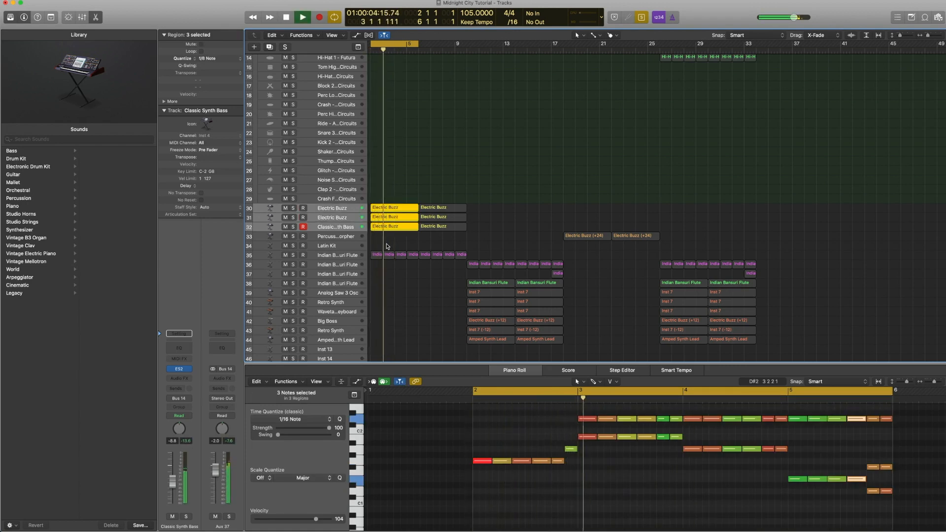
pyautogui.click(405, 242)
pyautogui.press('space')
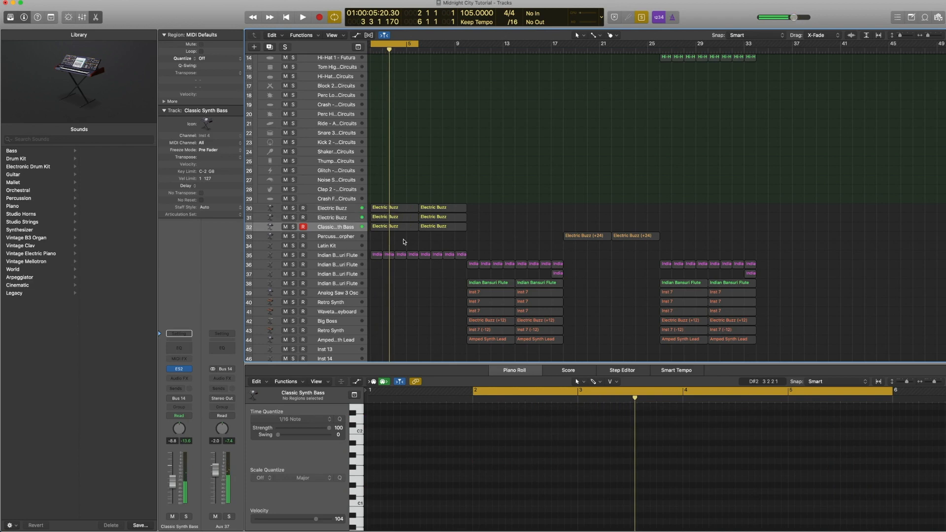
# - Turn off Solo and the cycle range, and hide the Piano Roll to show the full track list from its first track
pyautogui.hotkey('ctrl', 's')
pyautogui.moveTo(404, 242); pyautogui.dragTo(384, 192)
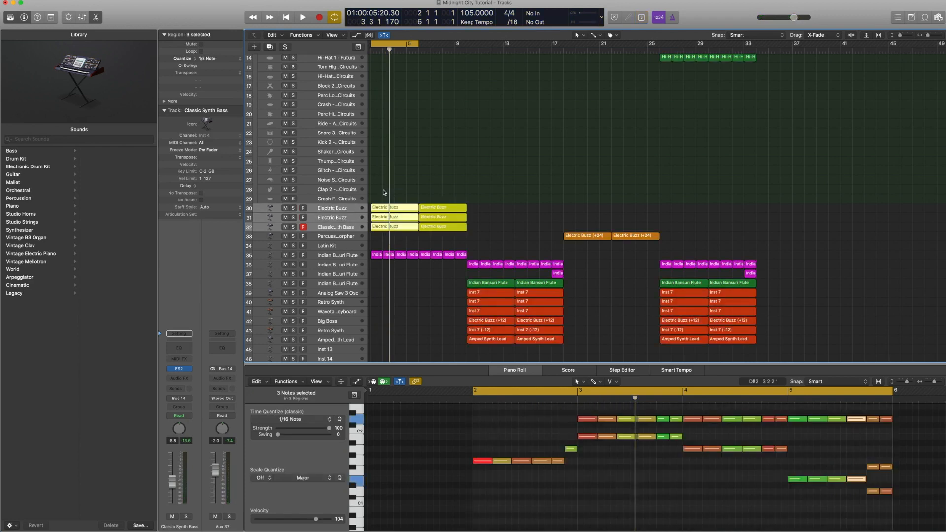
pyautogui.click(397, 48)
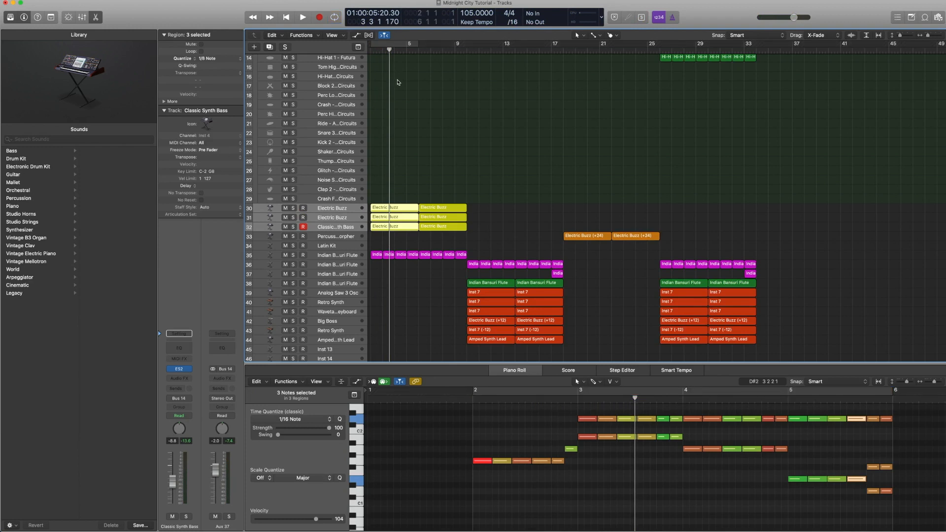
pyautogui.scroll(6, 486, 111)
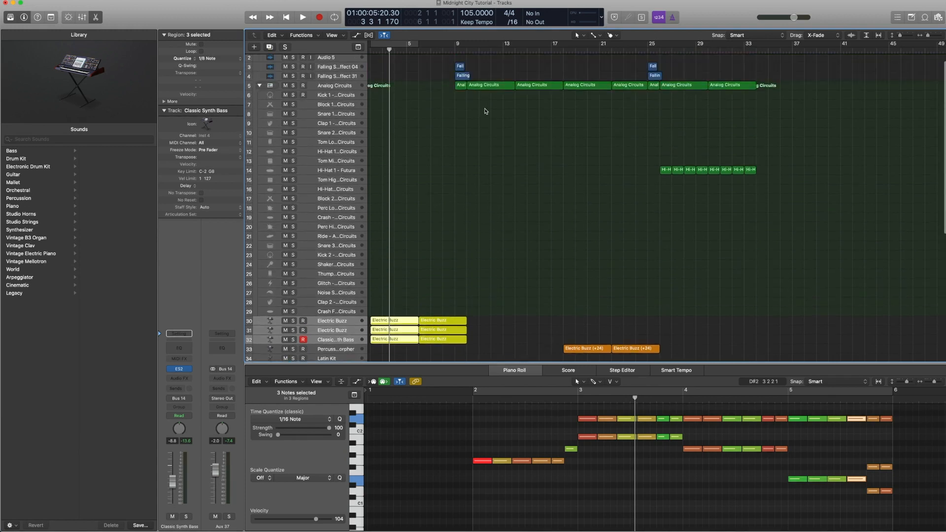
pyautogui.scroll(-3, 486, 110)
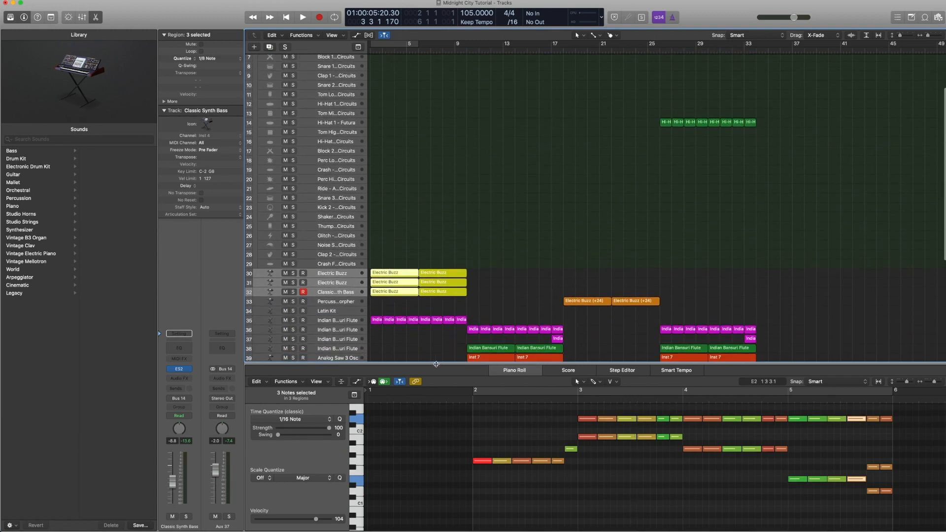
pyautogui.press('p')
pyautogui.scroll(3, 438, 365)
pyautogui.scroll(-1, 438, 364)
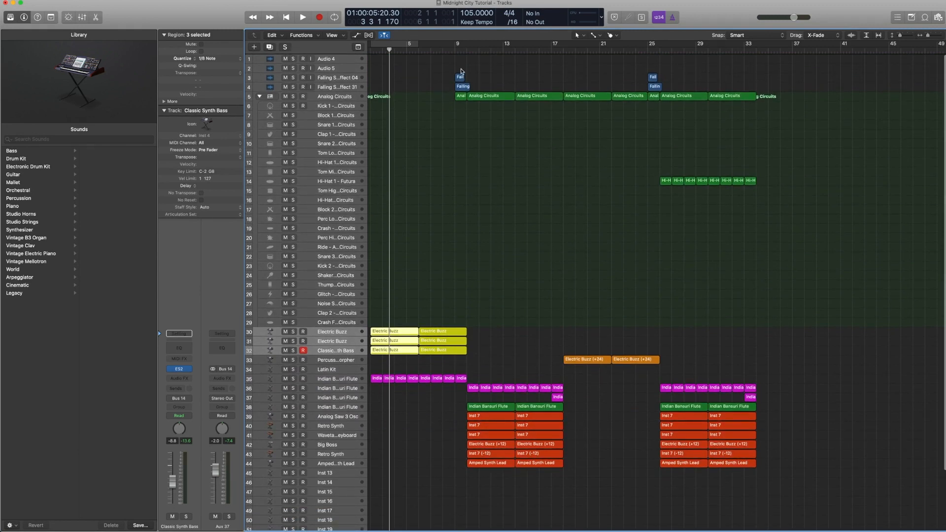
# - Solo the Falling Star Effect 04 region on track 3 and audition it from bar 9
pyautogui.moveTo(454, 66); pyautogui.dragTo(462, 85)
pyautogui.click(460, 80)
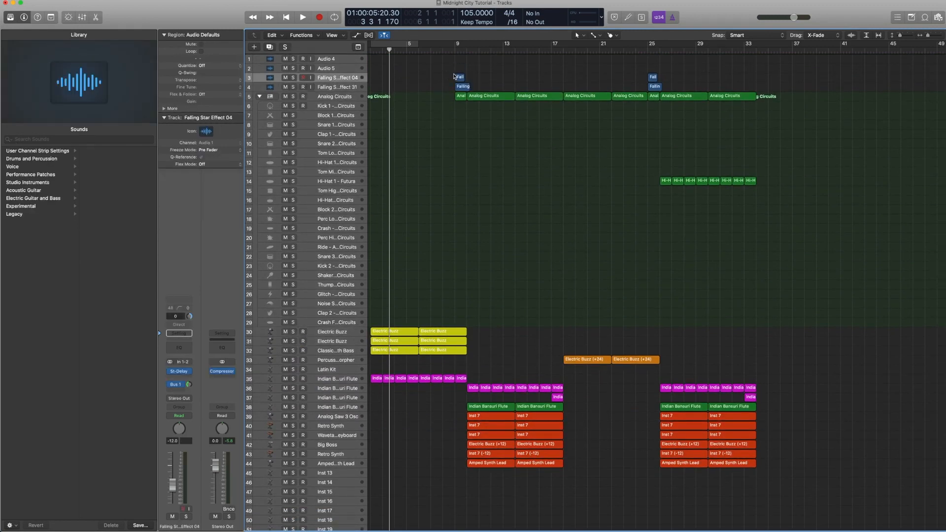
pyautogui.hotkey('ctrl', 's')
pyautogui.click(455, 49)
pyautogui.press('space')
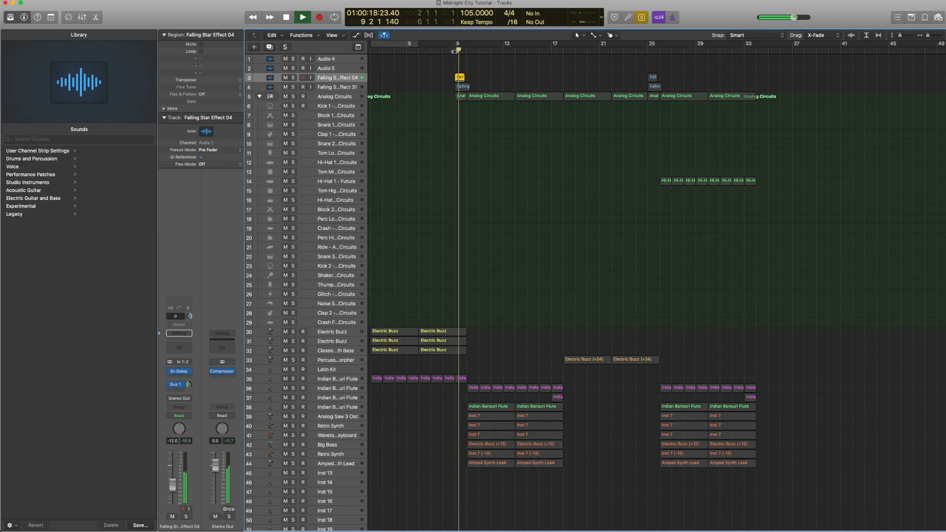
pyautogui.press('space')
# - Audition the soloed Falling Star Effect 31 region on track 4 with both effect regions enlarged in the arrangement
pyautogui.moveTo(507, 151); pyautogui.dragTo(461, 79)
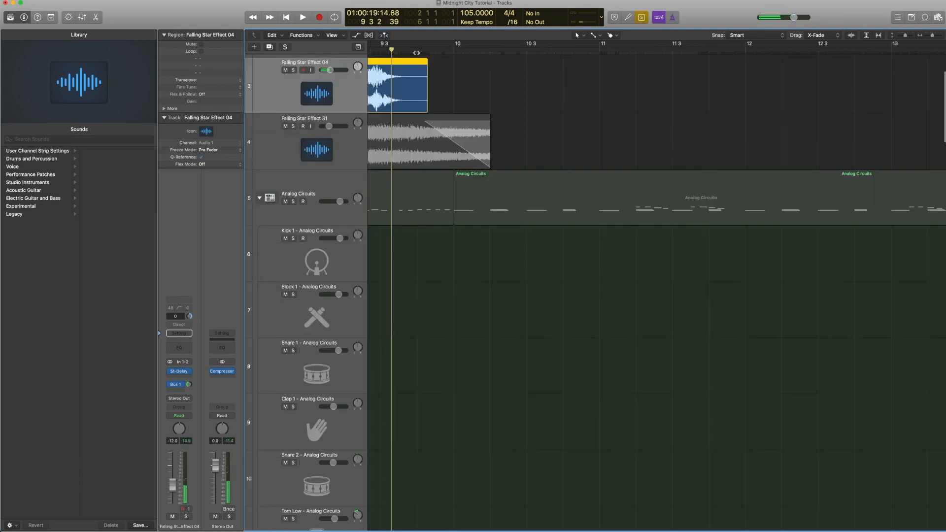
pyautogui.press('Down')
pyautogui.hotkey('shift', 'space')
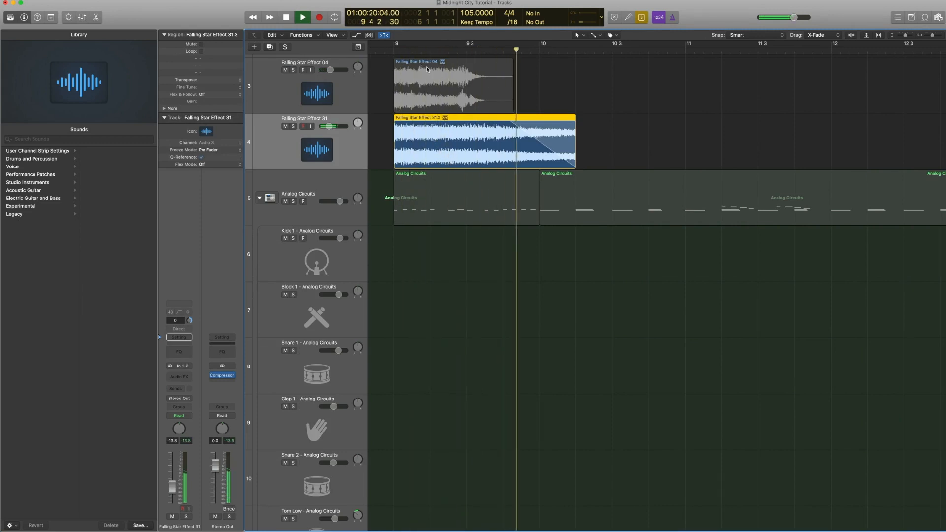
pyautogui.press('space')
# - Search the Loop Browser for "fall" and preview several of the Falling Star Effect loops, including Falling Star Effect 19
pyautogui.click(925, 18)
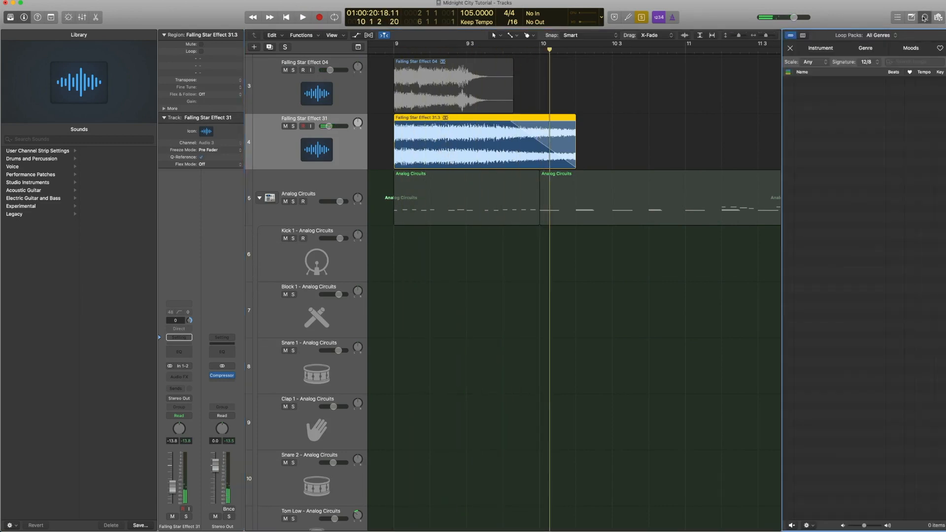
pyautogui.write('fall')
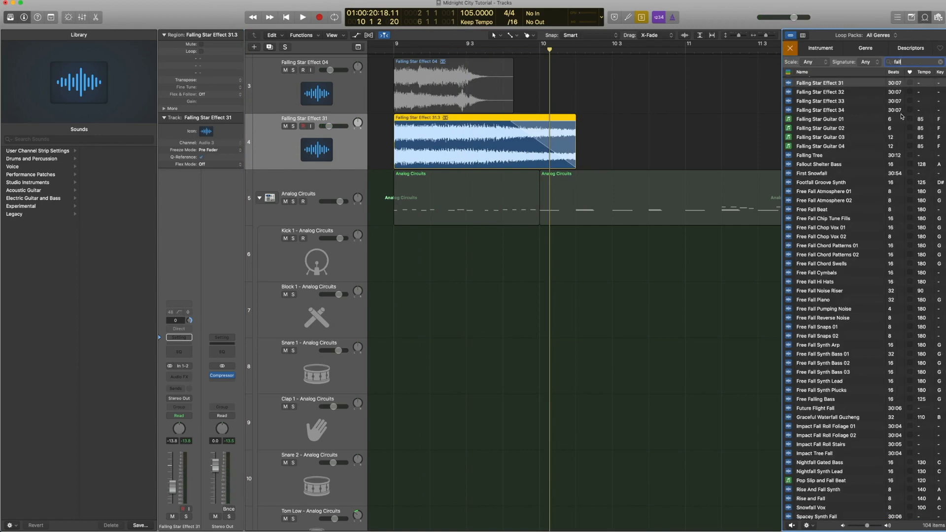
pyautogui.scroll(10, 834, 317)
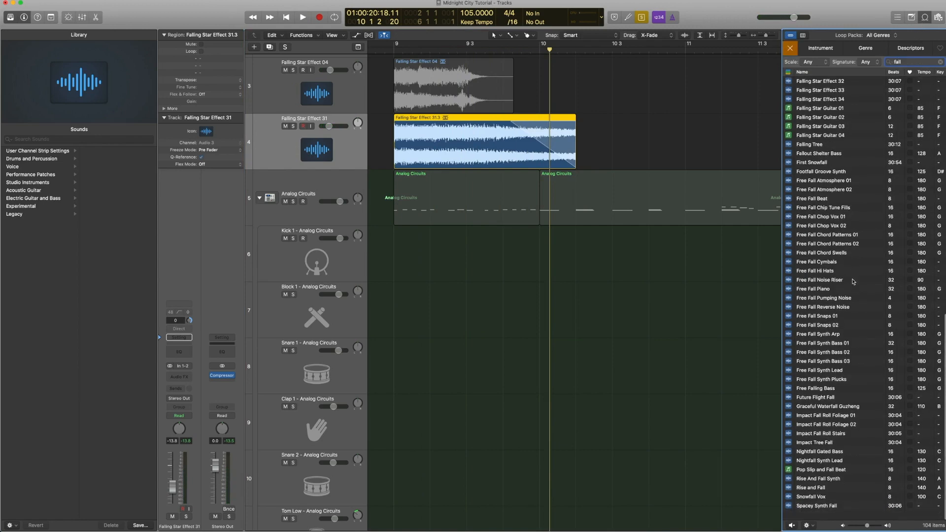
pyautogui.scroll(-4, 834, 315)
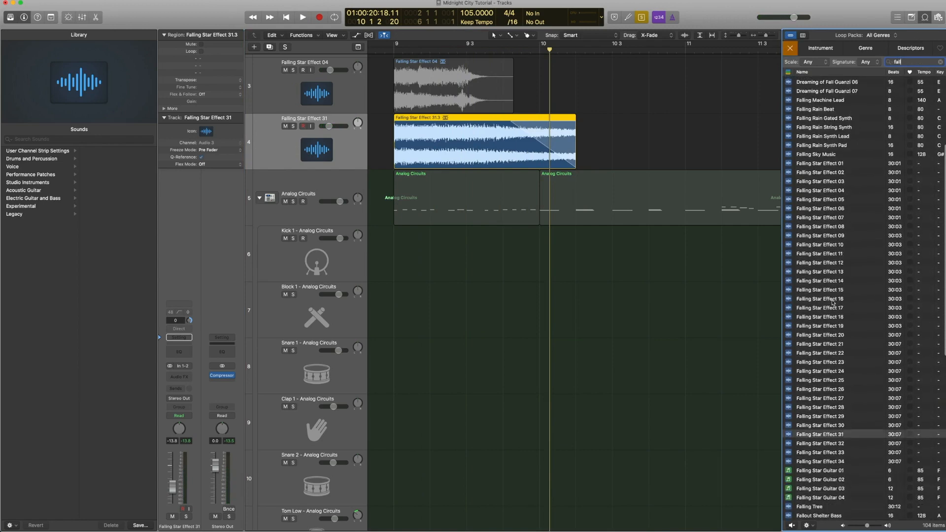
pyautogui.click(834, 279)
pyautogui.click(832, 296)
pyautogui.click(832, 304)
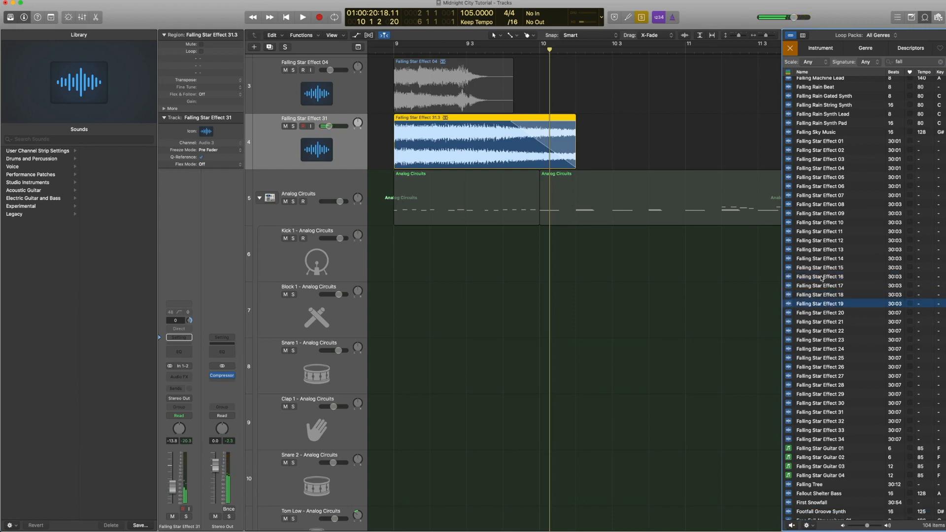
# - Select the Falling Star Effect 04 track, check its Stereo Delay settings, and close the plug-in window
pyautogui.click(334, 84)
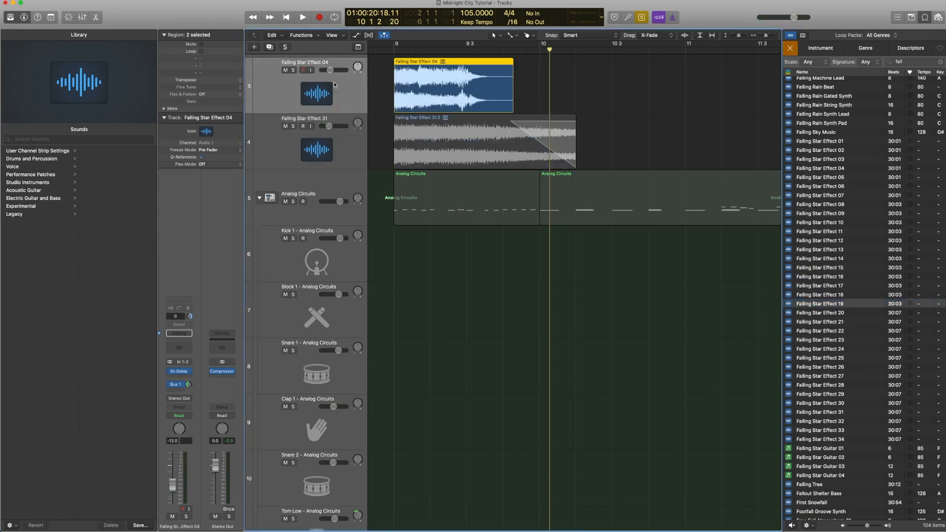
pyautogui.click(180, 372)
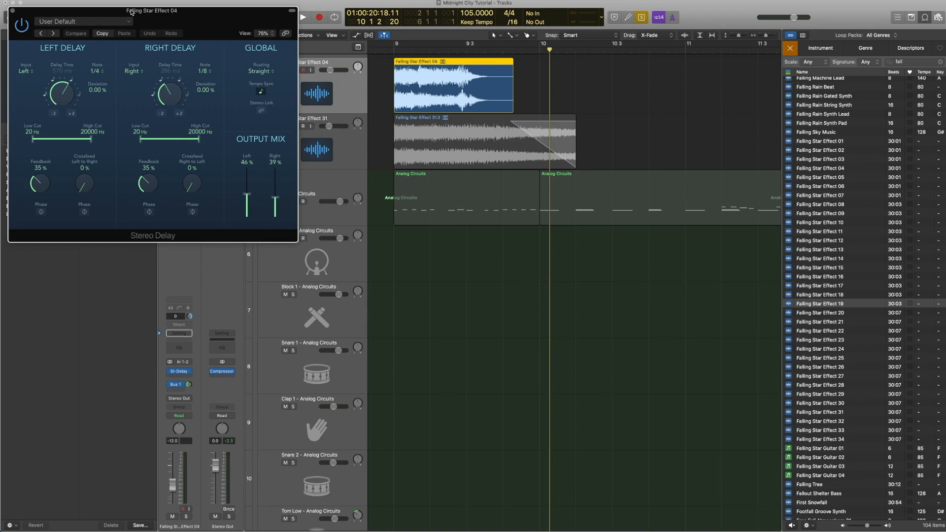
pyautogui.click(12, 10)
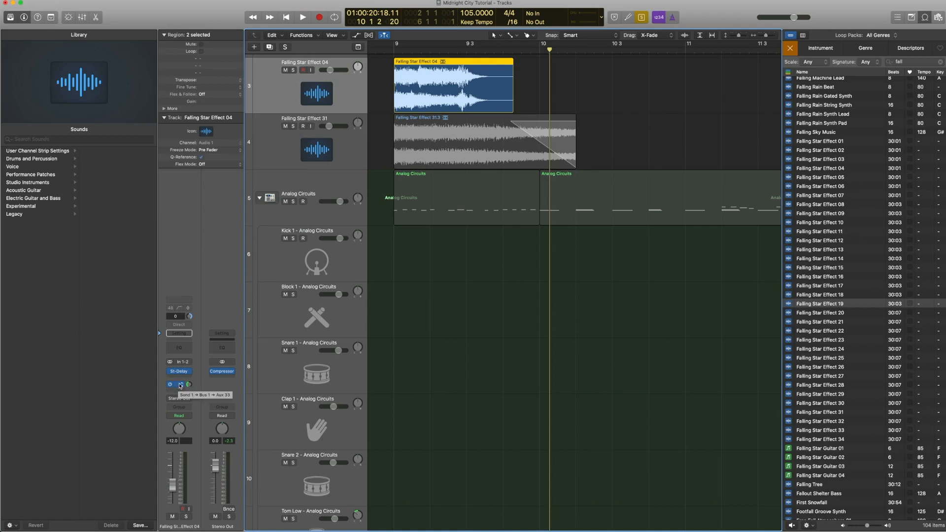
# - Check the Bus 1 send of Falling Star Effect 04 and the Large Spaces hall preset used by Space Designer on Aux 33
pyautogui.click(181, 385)
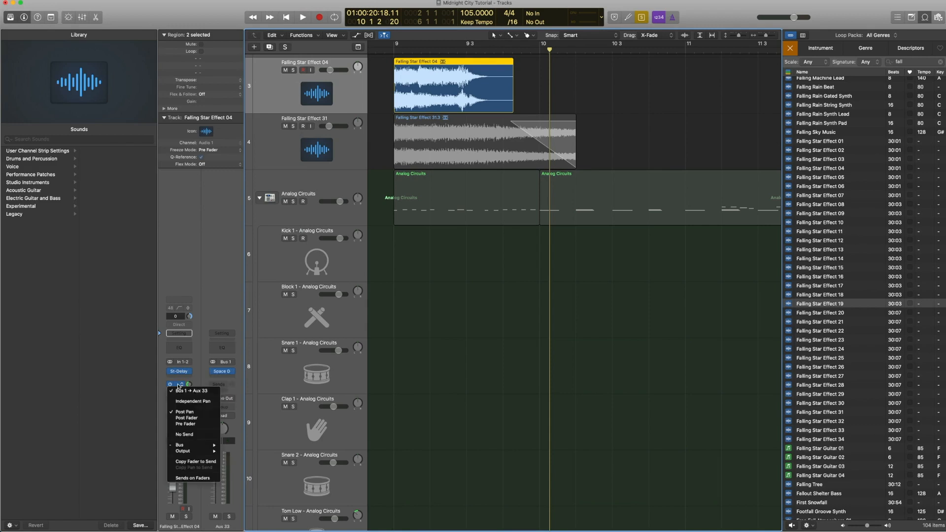
pyautogui.click(196, 382)
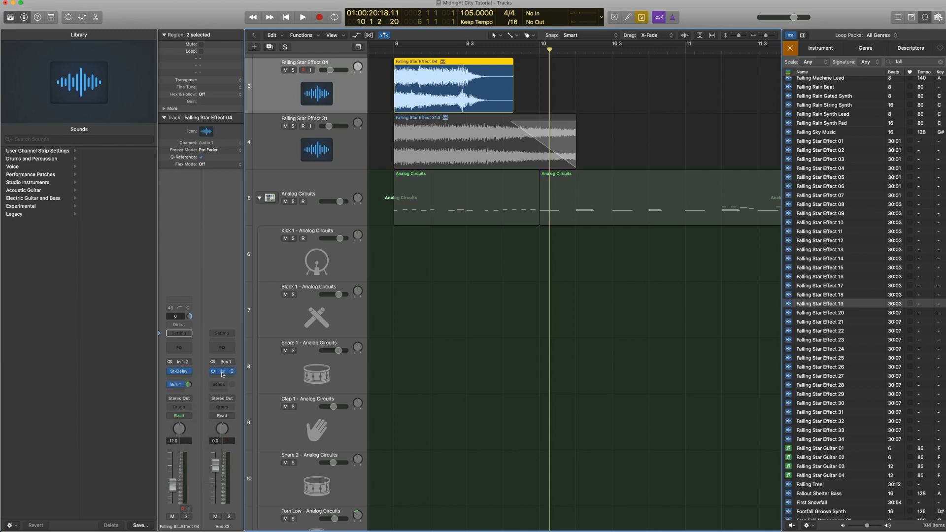
pyautogui.click(223, 373)
pyautogui.click(102, 22)
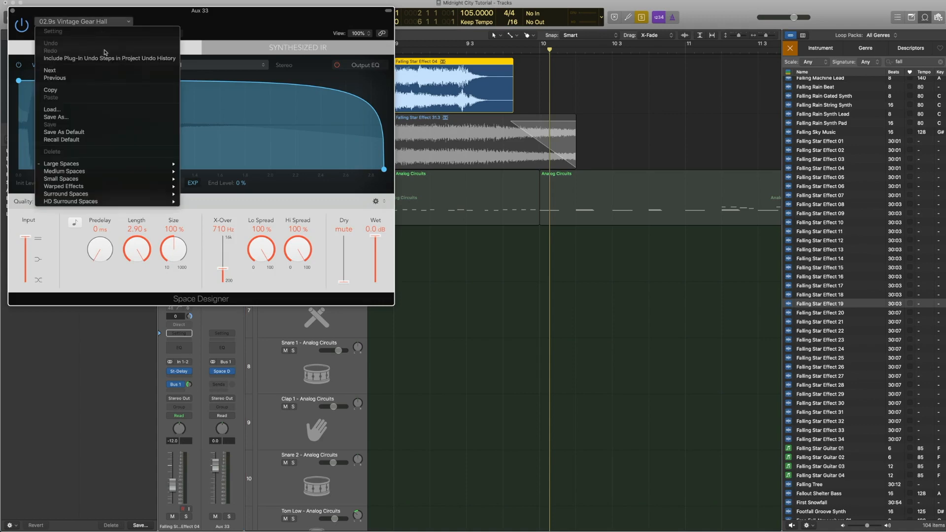
pyautogui.moveTo(116, 165)
pyautogui.moveTo(209, 174)
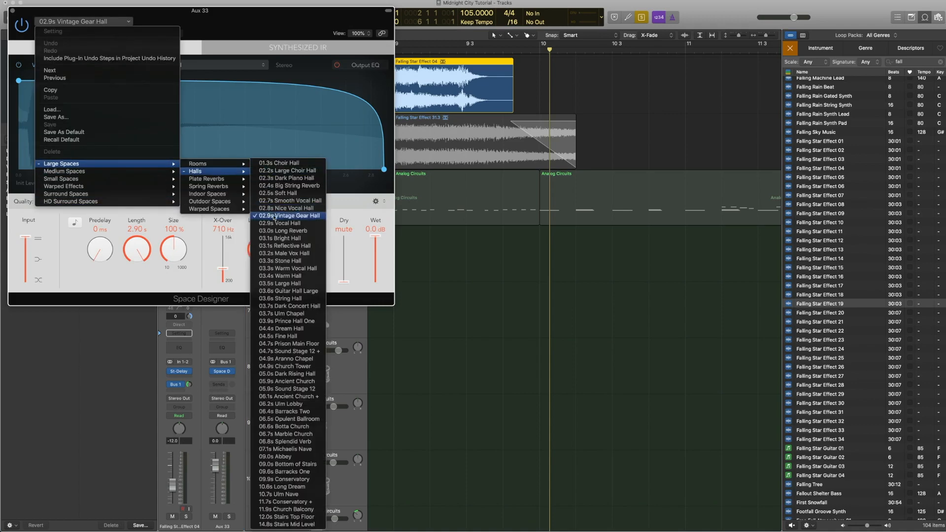
pyautogui.click(378, 242)
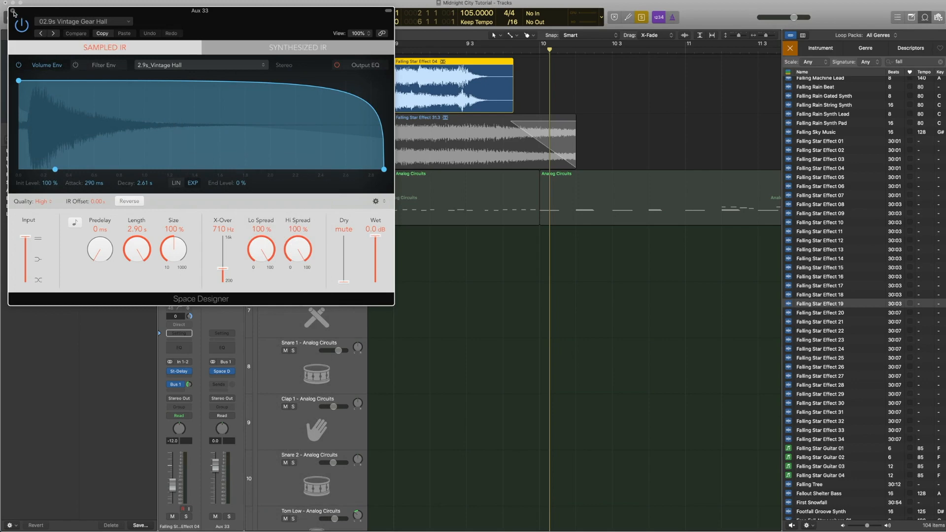
# - Close the Space Designer window and turn off solo for the Falling Star Effect regions
pyautogui.click(13, 10)
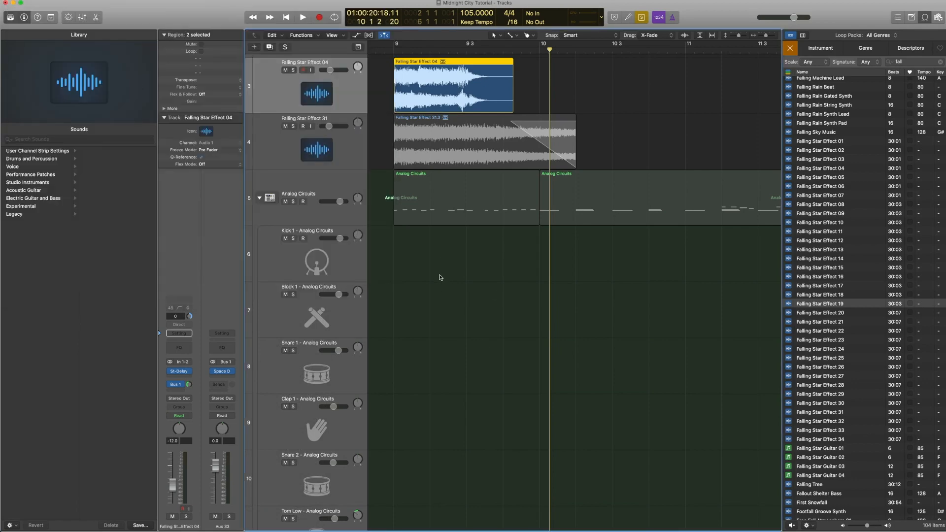
pyautogui.hotkey('ctrl', 's')
pyautogui.keyDown('alt'); pyautogui.click(463, 295); pyautogui.keyUp('alt')
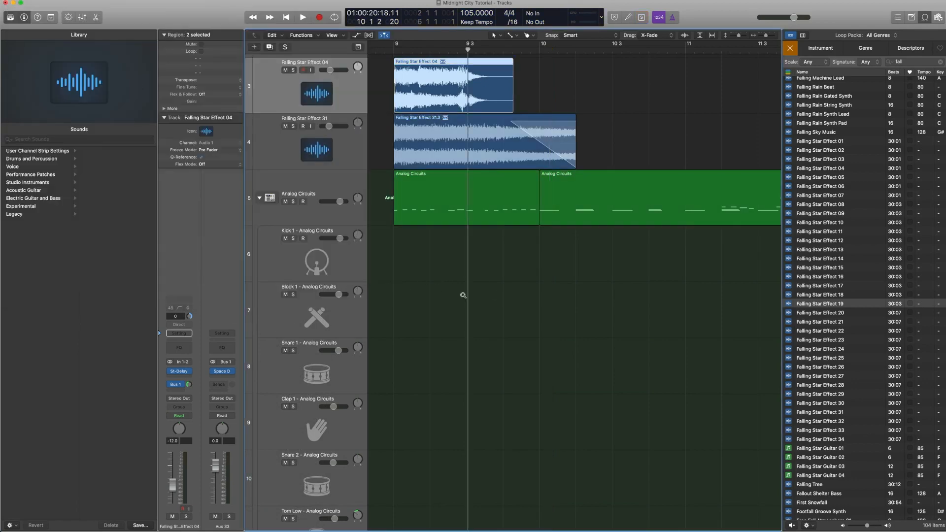
pyautogui.keyDown('ctrl'); pyautogui.keyDown('alt'); pyautogui.click(464, 296); pyautogui.keyUp('alt'); pyautogui.keyUp('ctrl')
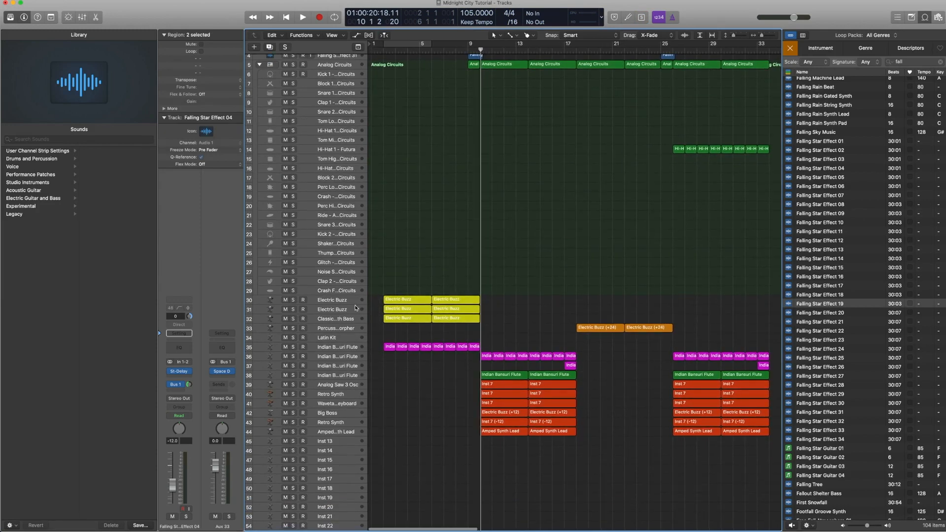
# - Select the two Electric Buzz tracks and the Classic Synth Bass track, tracks 30 to 32
pyautogui.click(331, 301)
pyautogui.keyDown('shift'); pyautogui.click(335, 319); pyautogui.keyUp('shift')
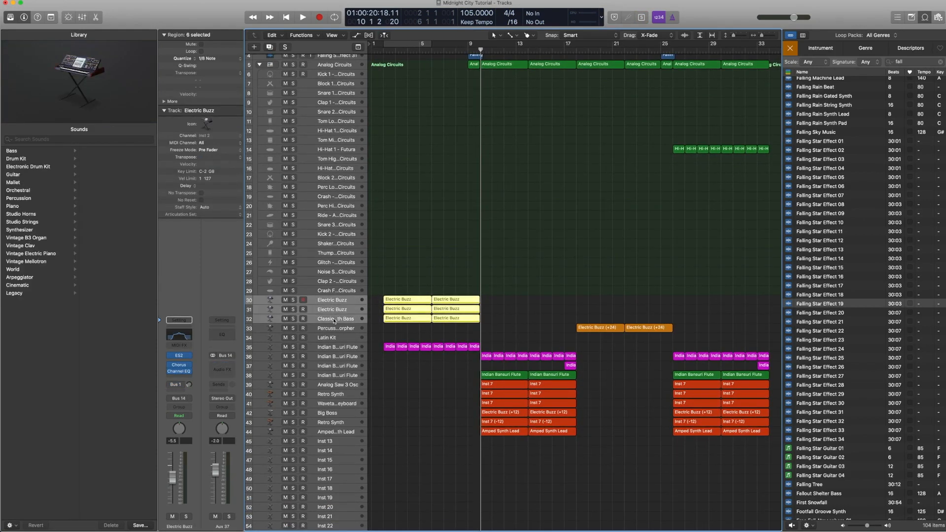
pyautogui.moveTo(609, 442); pyautogui.dragTo(493, 387)
pyautogui.moveTo(503, 312); pyautogui.dragTo(386, 289)
pyautogui.moveTo(506, 324); pyautogui.dragTo(360, 289)
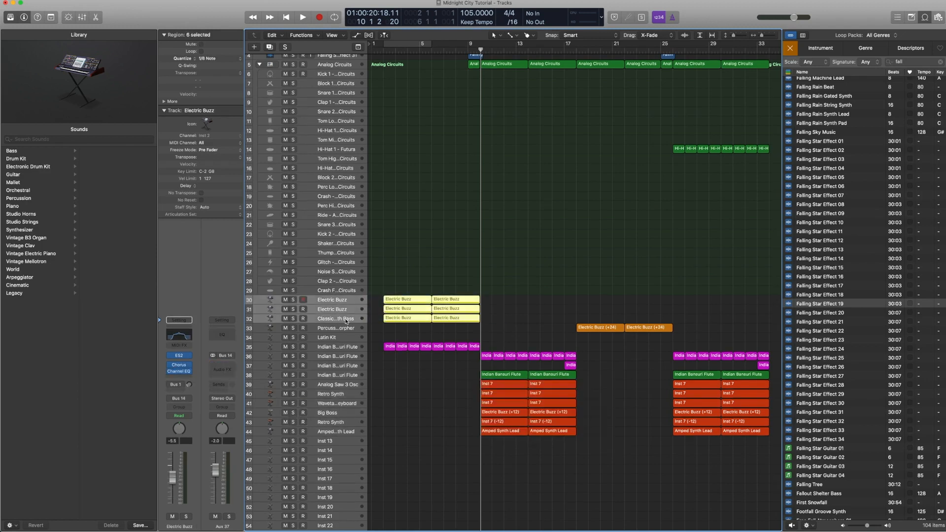
# - Show the Mixer, check the output routing of the Electric Buzz bass channel, and hide the Mixer again
pyautogui.click(182, 0)
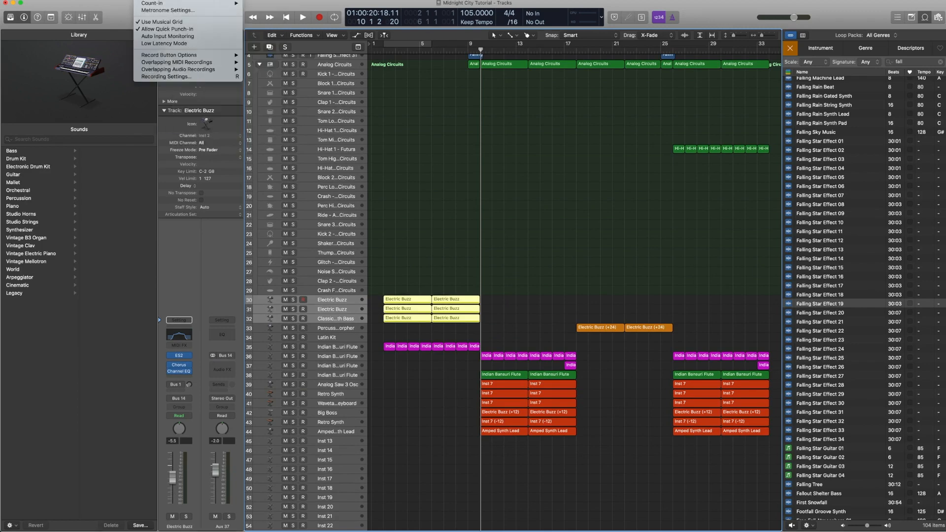
pyautogui.moveTo(166, 0)
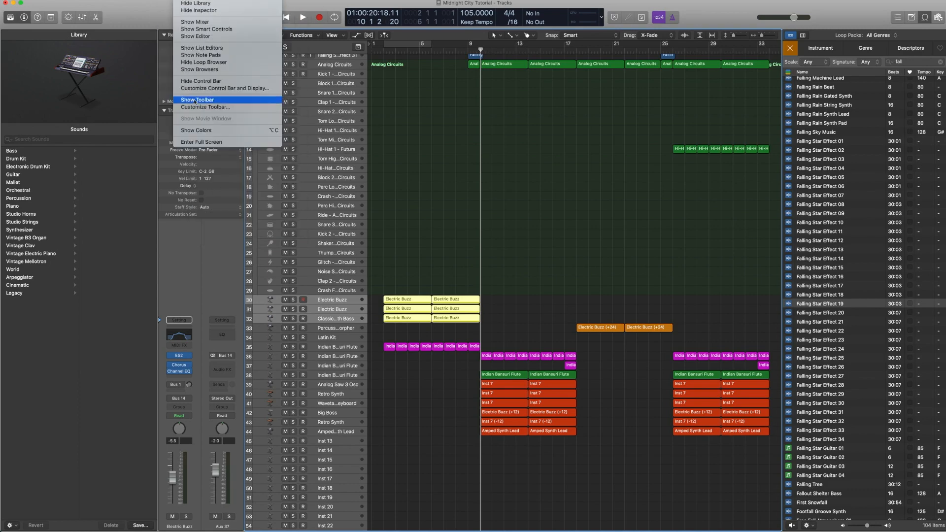
pyautogui.click(203, 22)
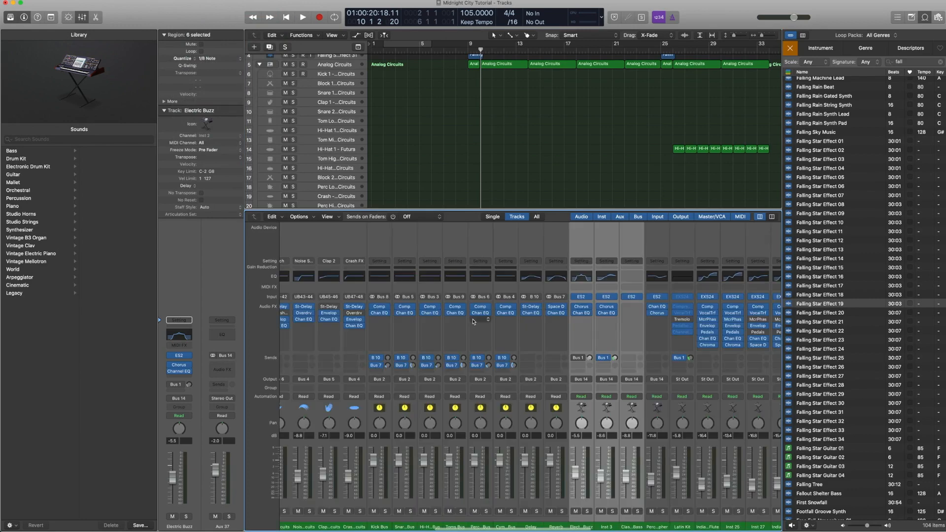
pyautogui.scroll(-10, 515, 168)
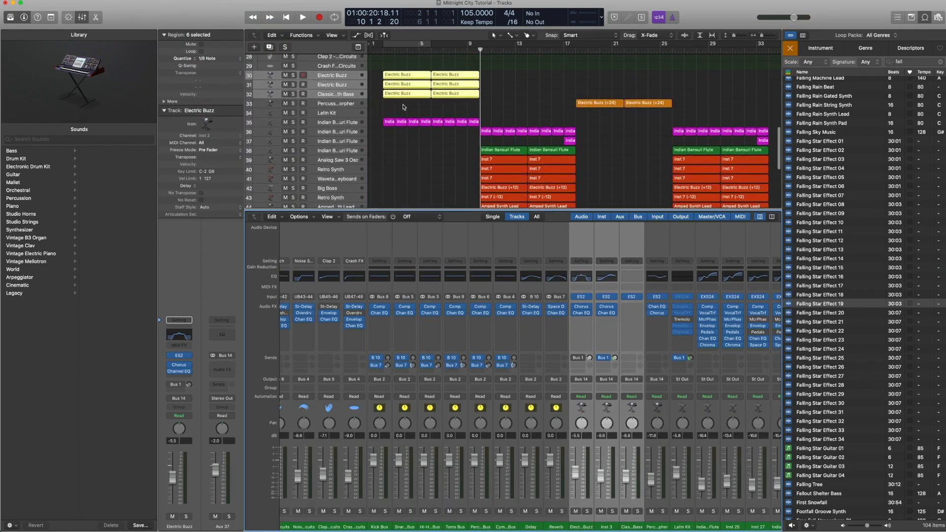
pyautogui.click(588, 382)
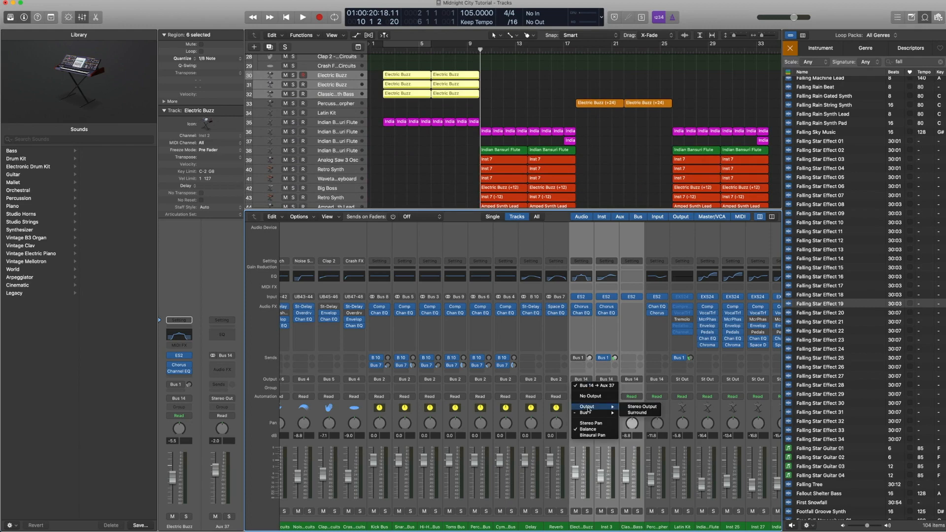
pyautogui.click(589, 369)
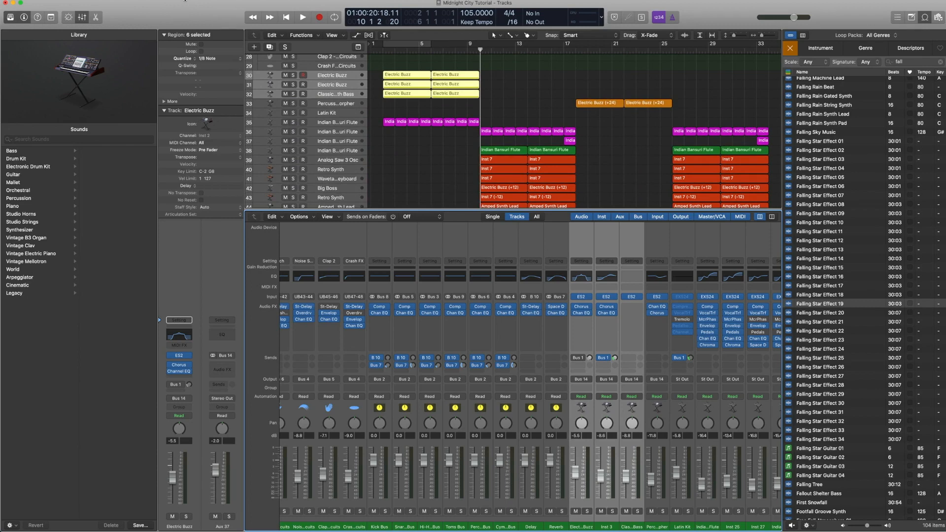
pyautogui.press('x')
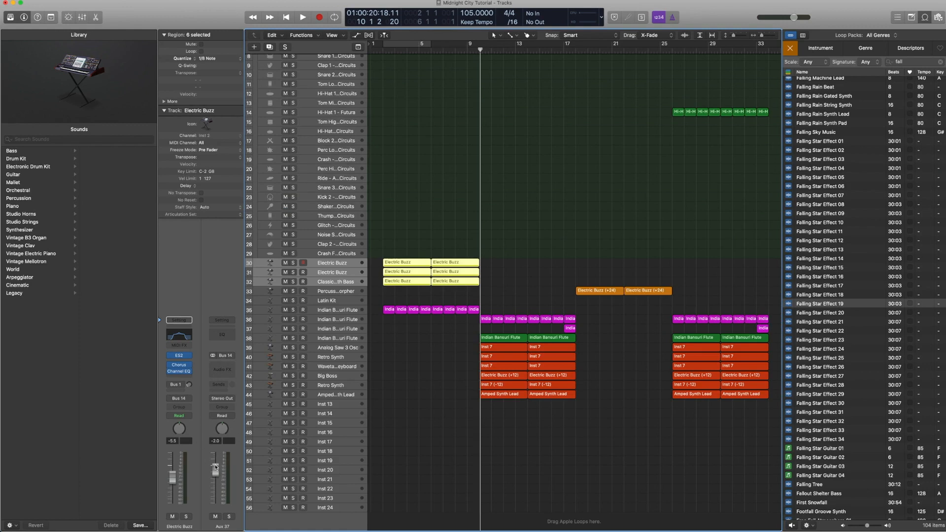
# - Select the red synth layer regions on tracks 39 to 44 between bars 10 and 18 and audition them soloed
pyautogui.moveTo(389, 230); pyautogui.dragTo(498, 303)
pyautogui.moveTo(394, 230); pyautogui.dragTo(446, 290)
pyautogui.moveTo(383, 228); pyautogui.dragTo(477, 295)
pyautogui.moveTo(614, 408); pyautogui.dragTo(469, 351)
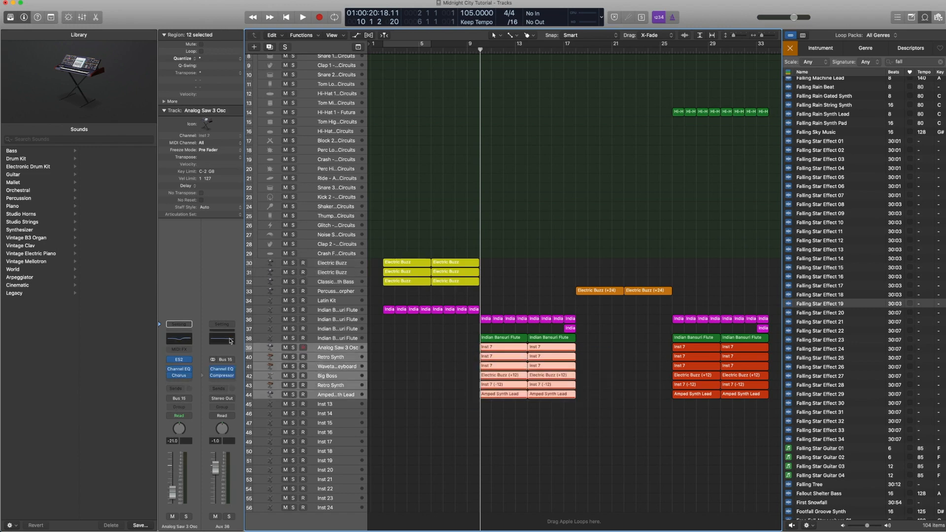
pyautogui.click(587, 427)
pyautogui.moveTo(629, 458); pyautogui.dragTo(422, 228)
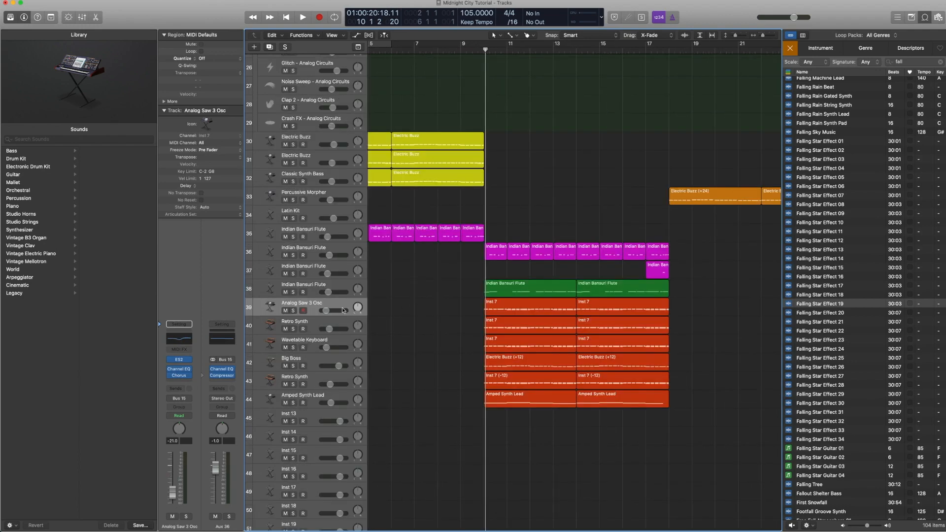
pyautogui.click(317, 304)
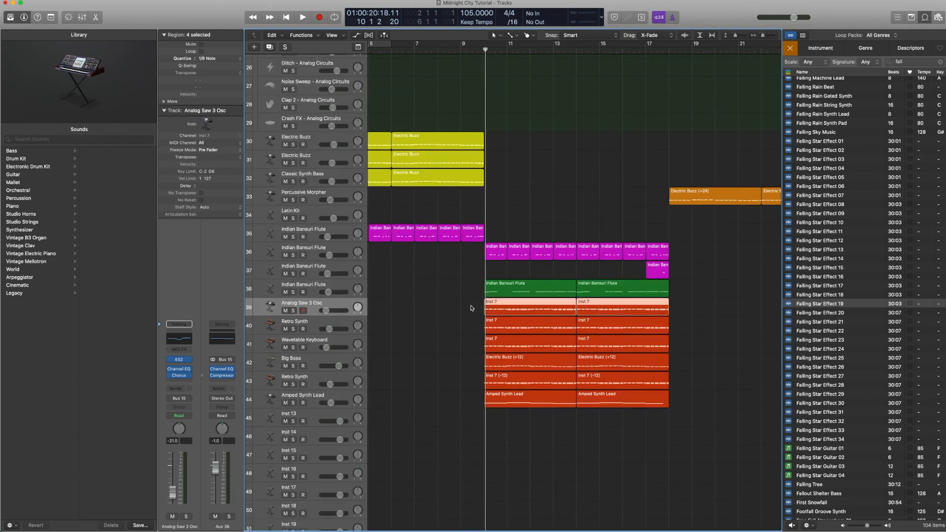
pyautogui.moveTo(471, 308); pyautogui.dragTo(680, 427)
pyautogui.press('space')
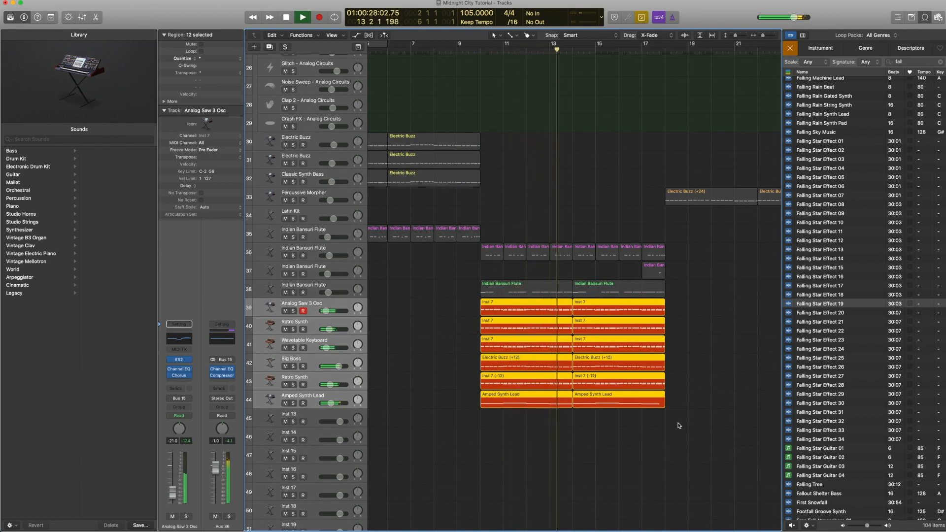
pyautogui.press('space')
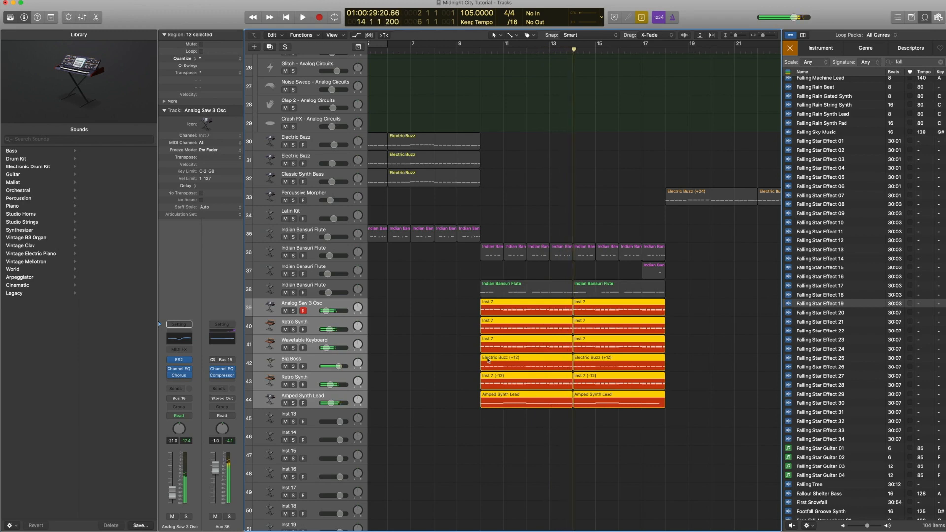
# - Solo only the regions of the Analog Saw 3 Osc track and hide the Loop Browser
pyautogui.click(452, 317)
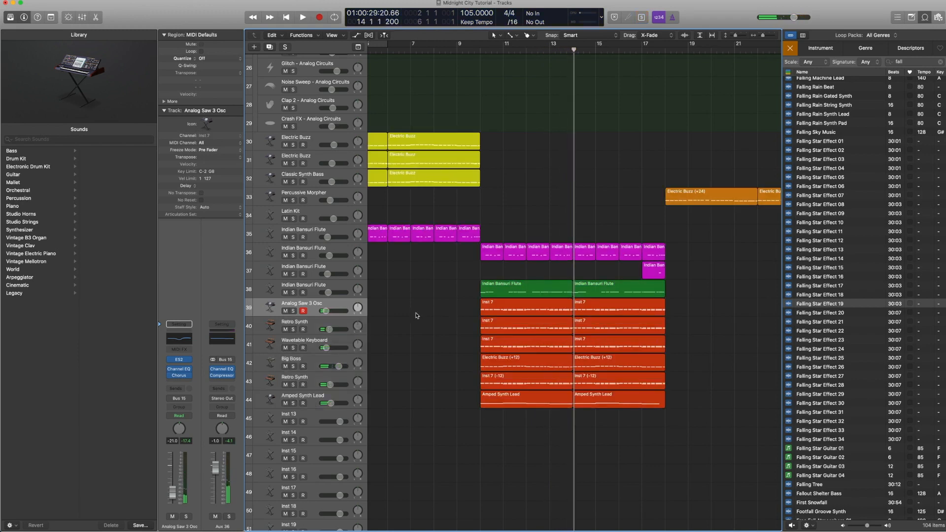
pyautogui.click(333, 301)
pyautogui.scroll(1, 491, 316)
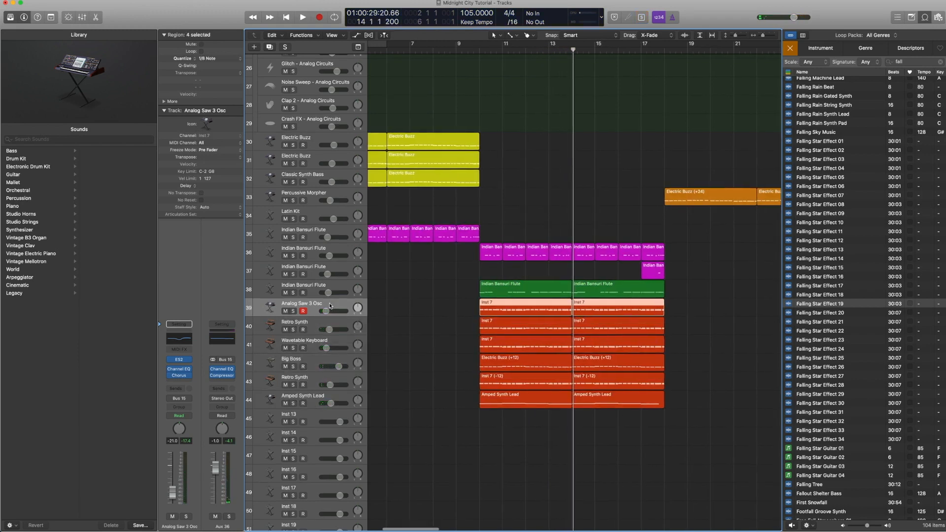
pyautogui.hotkey('ctrl', 's')
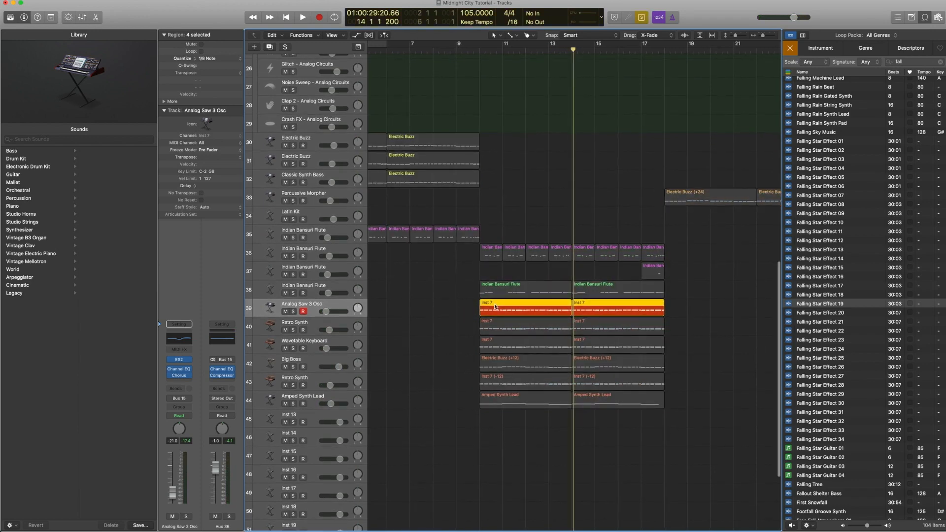
pyautogui.click(926, 18)
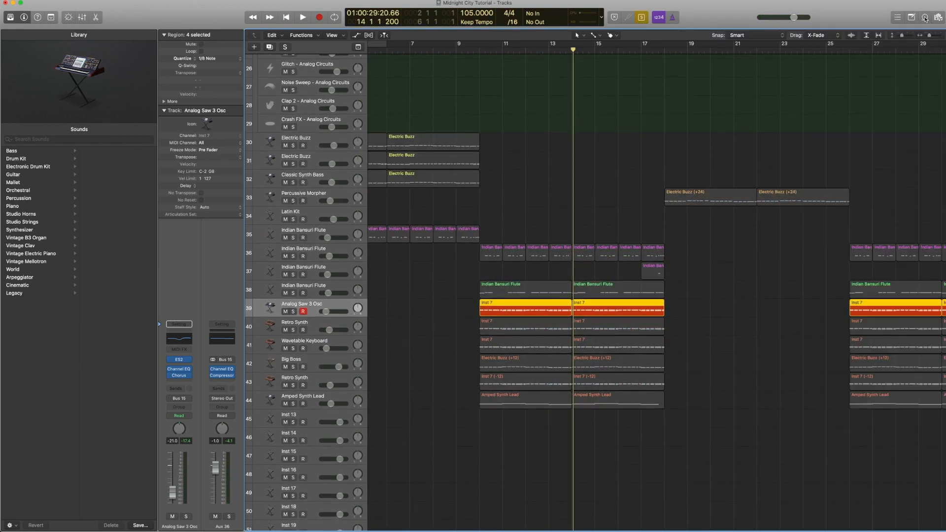
# - Open the Analog Saw 3 Osc regions in the Piano Roll, clear the note selection and fit all their notes in view
pyautogui.doubleClick(538, 309)
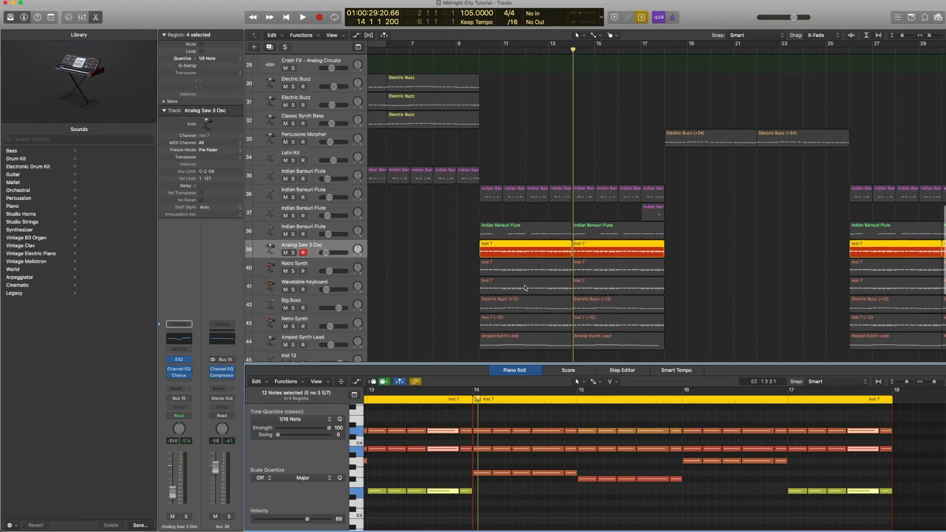
pyautogui.hscroll(-4, 522, 418)
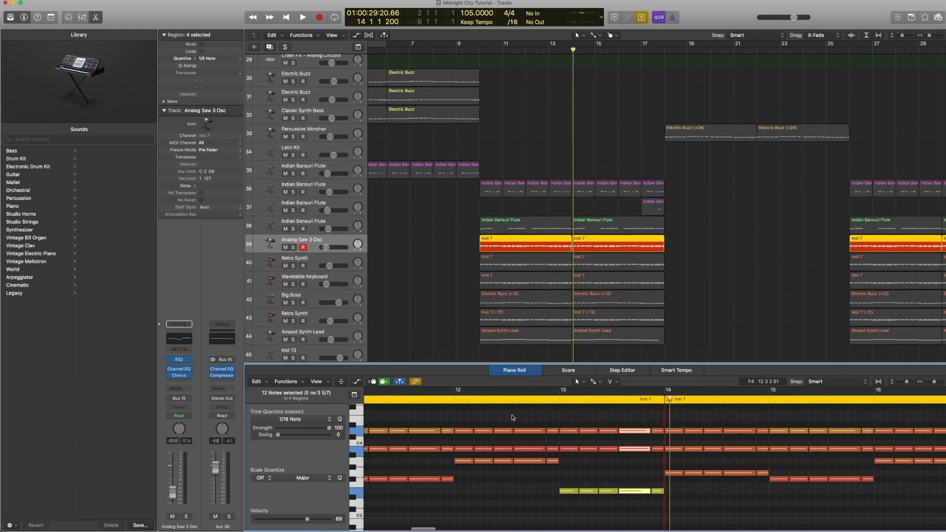
pyautogui.scroll(1, 513, 416)
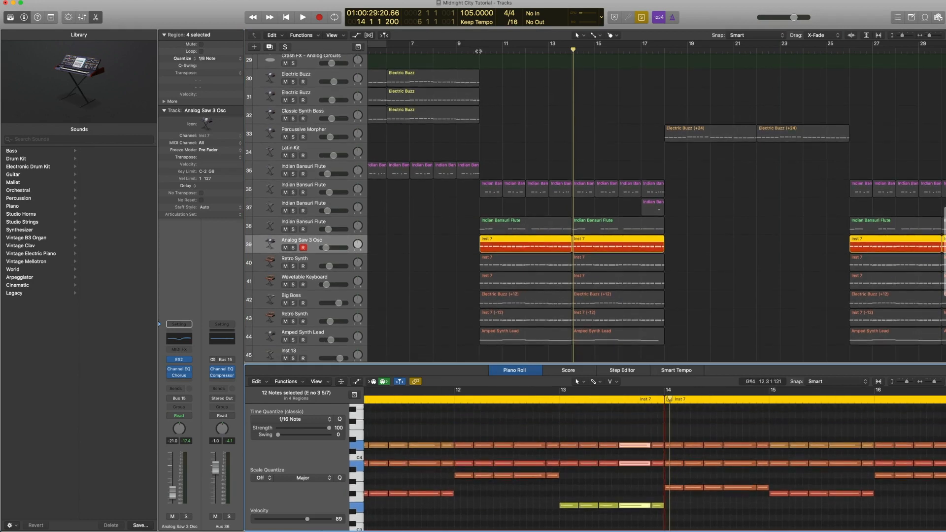
pyautogui.click(444, 423)
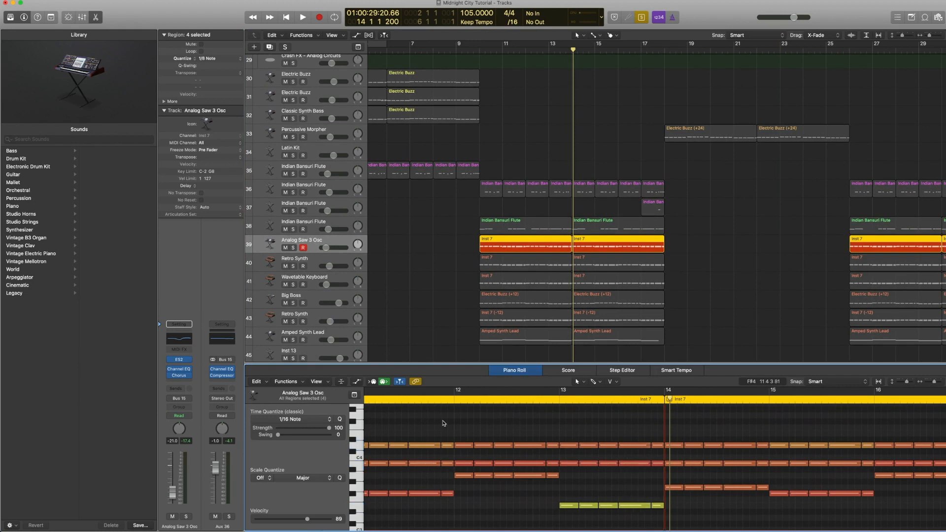
pyautogui.press('z')
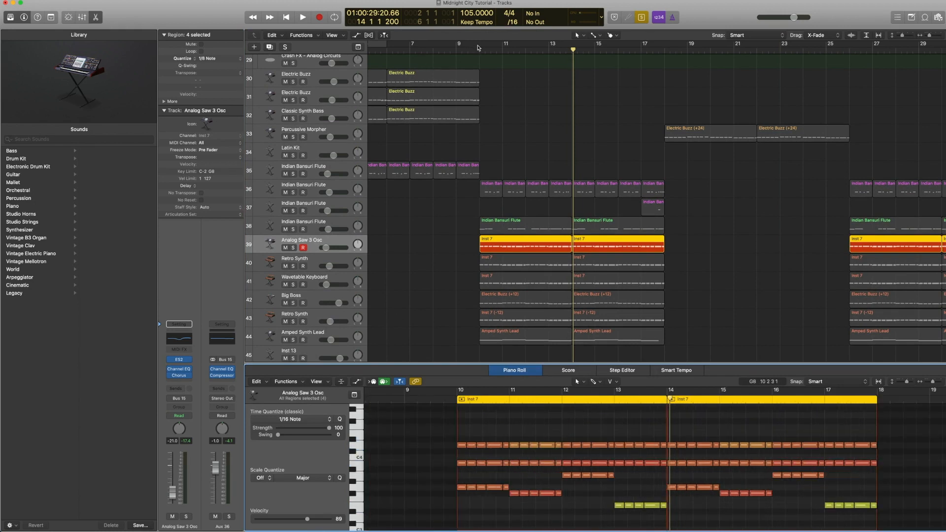
# - Set the cycle range from bar 10 to bar 14 and audition the soloed Analog Saw 3 Osc part
pyautogui.moveTo(478, 48); pyautogui.dragTo(572, 48)
pyautogui.press('space')
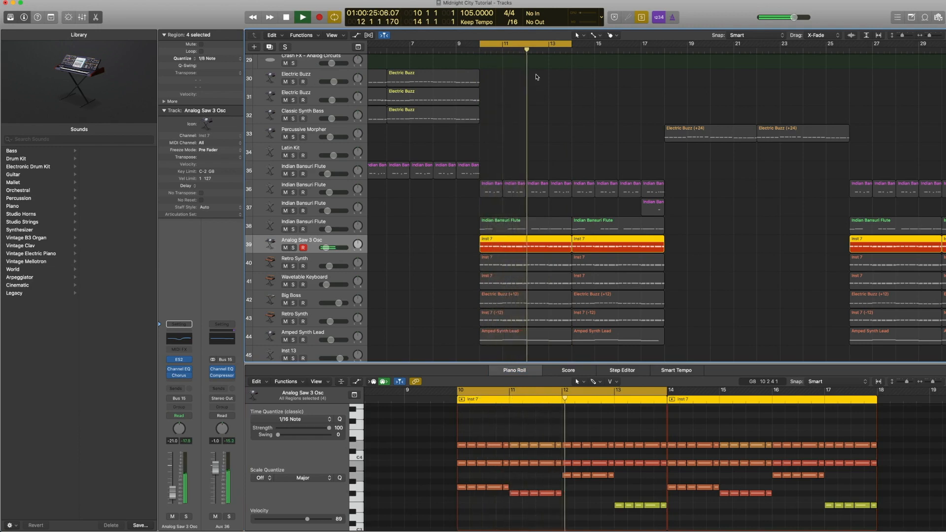
pyautogui.press('space')
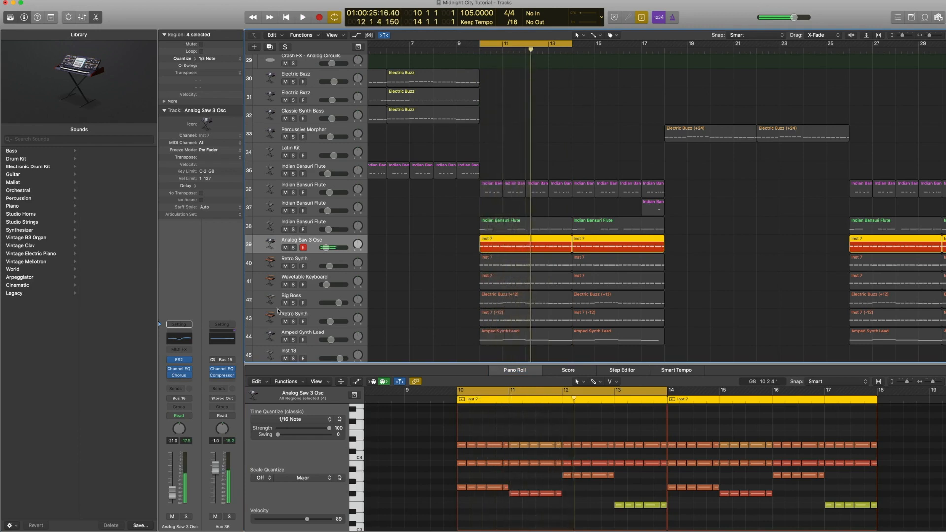
# - Bypass the Analog Saw 3 Osc track's Channel EQ and Chorus, and check its ES2 preset under 12 Tutorial Settings
pyautogui.click(169, 376)
pyautogui.click(170, 370)
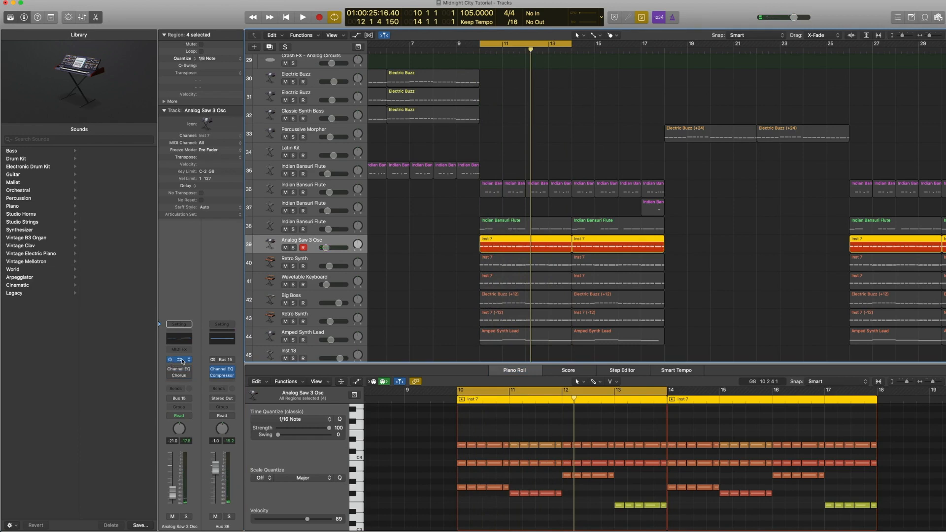
pyautogui.click(182, 360)
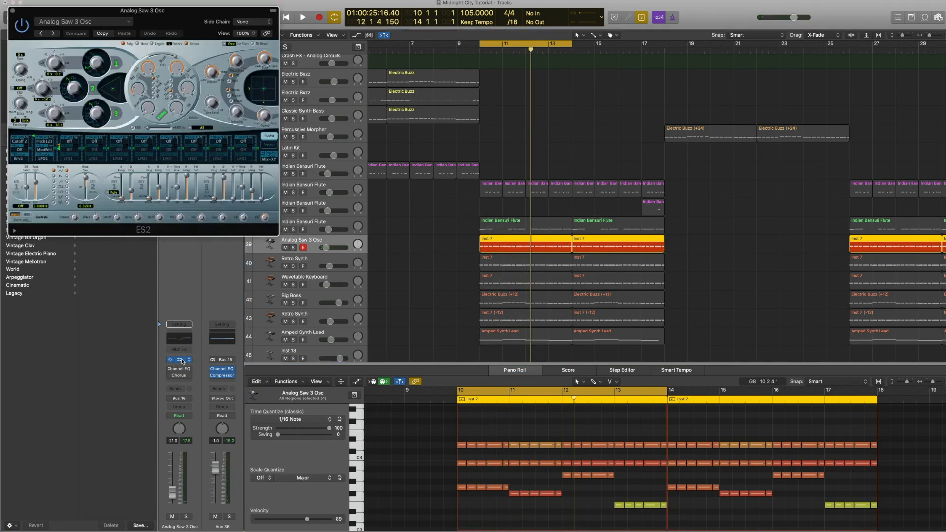
pyautogui.click(129, 23)
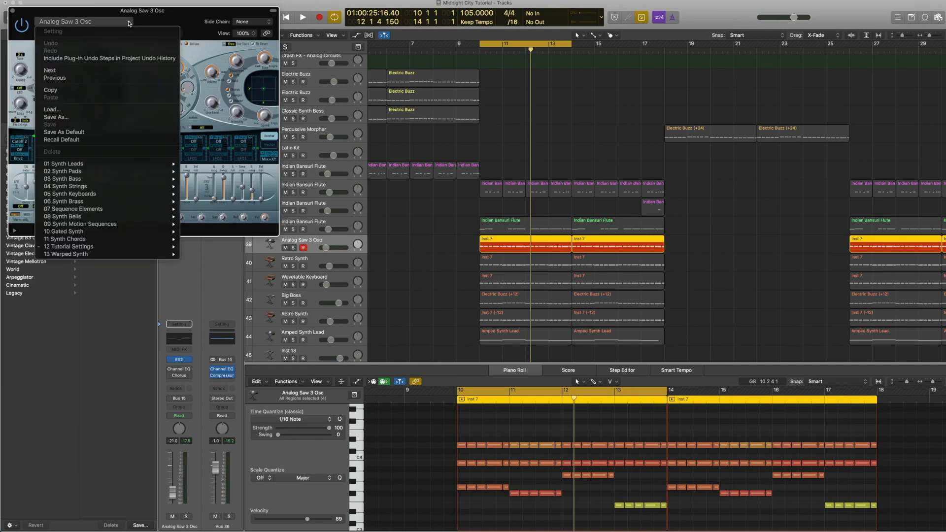
pyautogui.moveTo(123, 247)
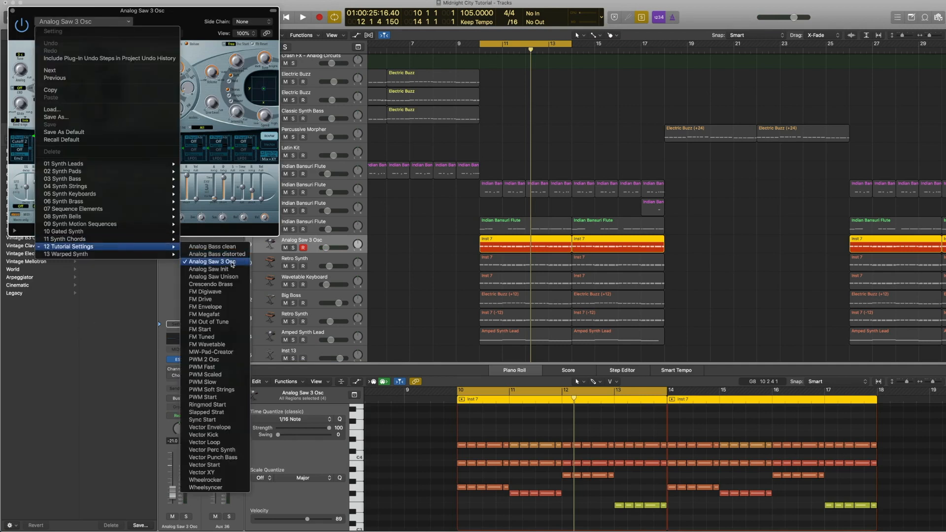
pyautogui.click(102, 12)
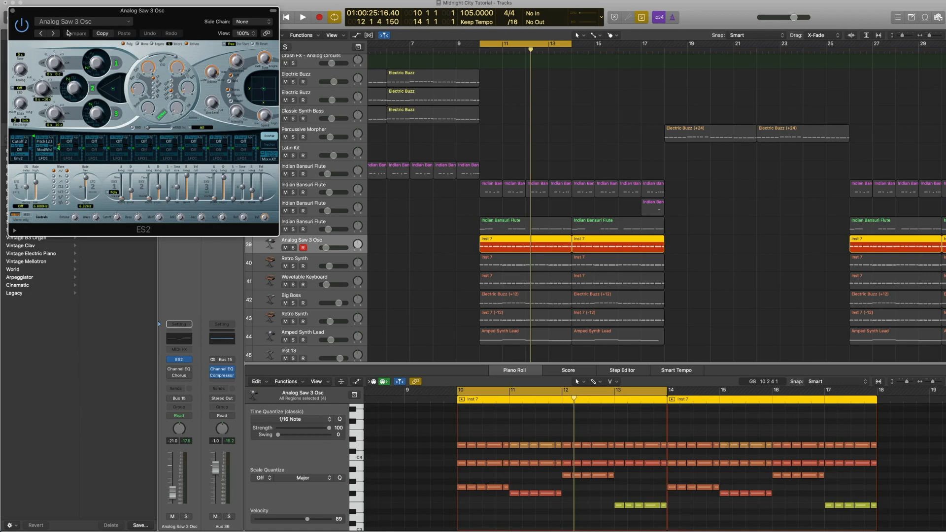
pyautogui.click(12, 10)
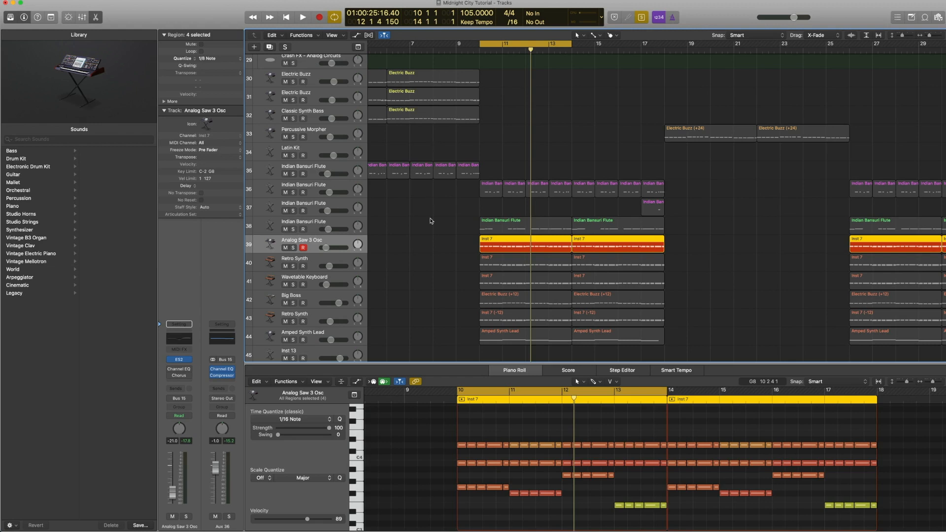
# - Audition Analog Saw 3 Osc without effects, re-enable its Channel EQ and listen again with the EQ curve and analyzer open
pyautogui.press('space')
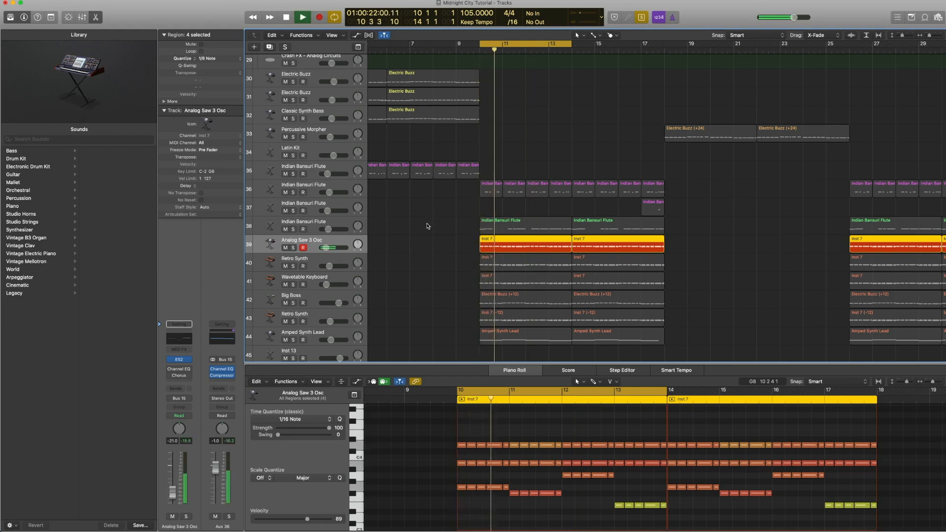
pyautogui.press('space')
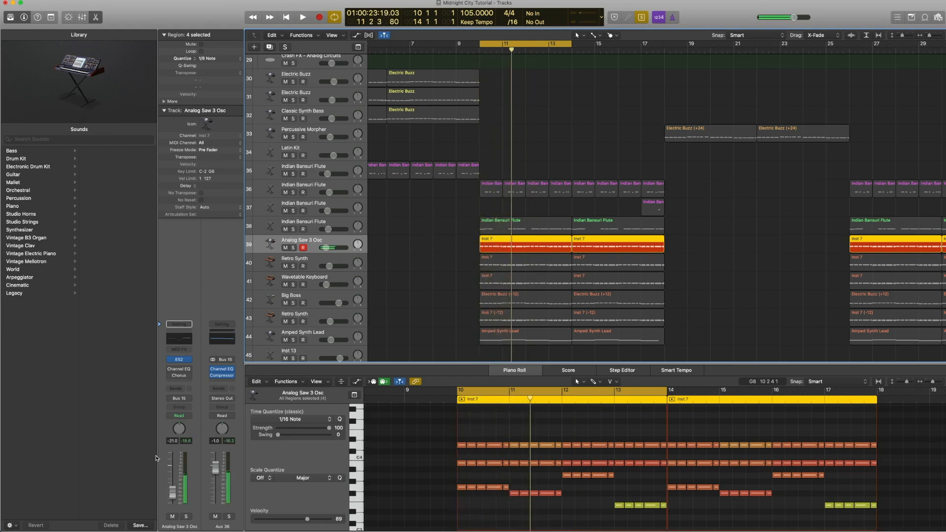
pyautogui.click(180, 342)
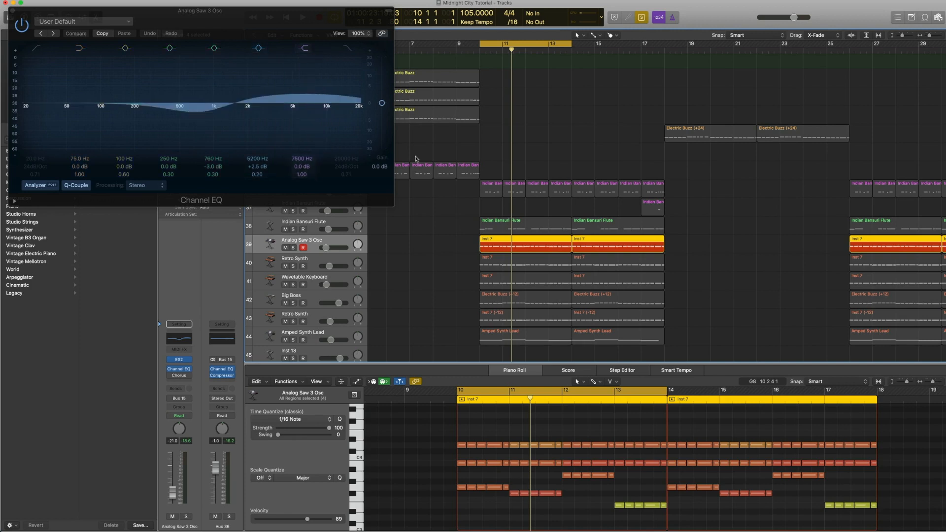
pyautogui.press('space')
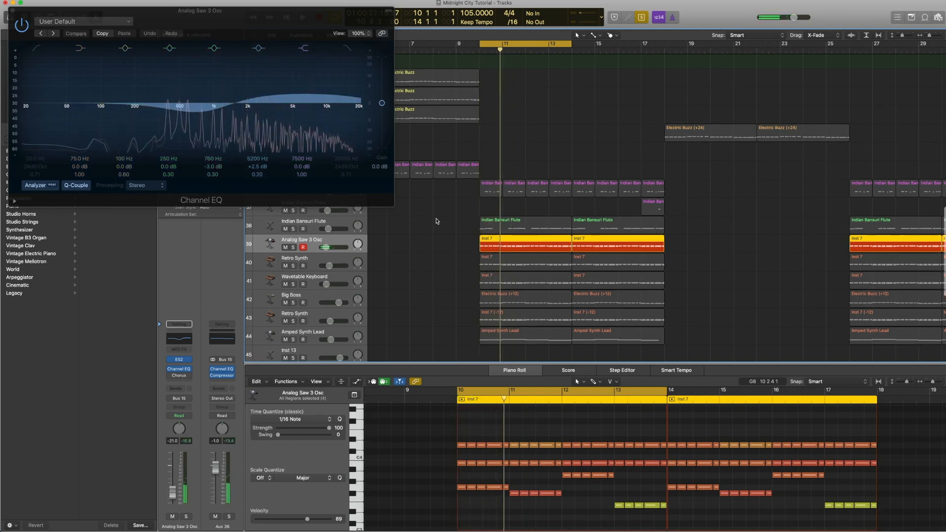
pyautogui.press('space')
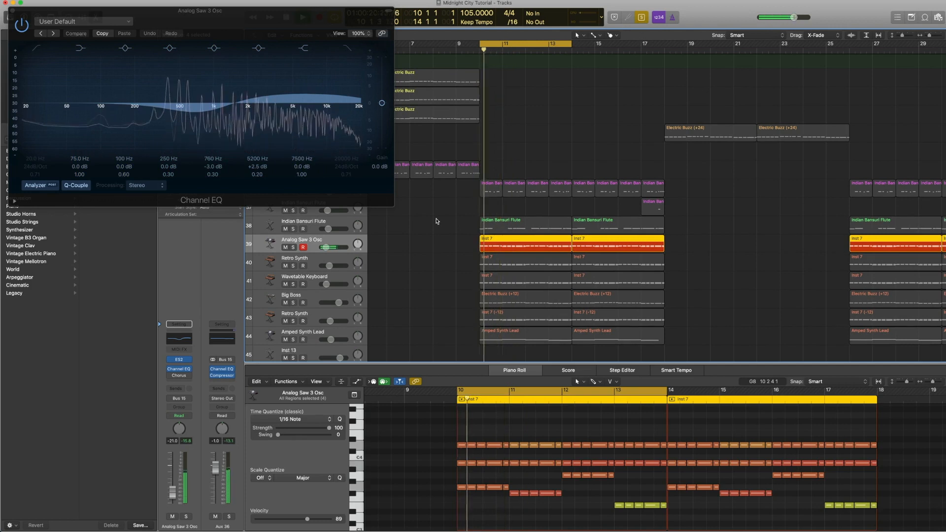
pyautogui.press('space')
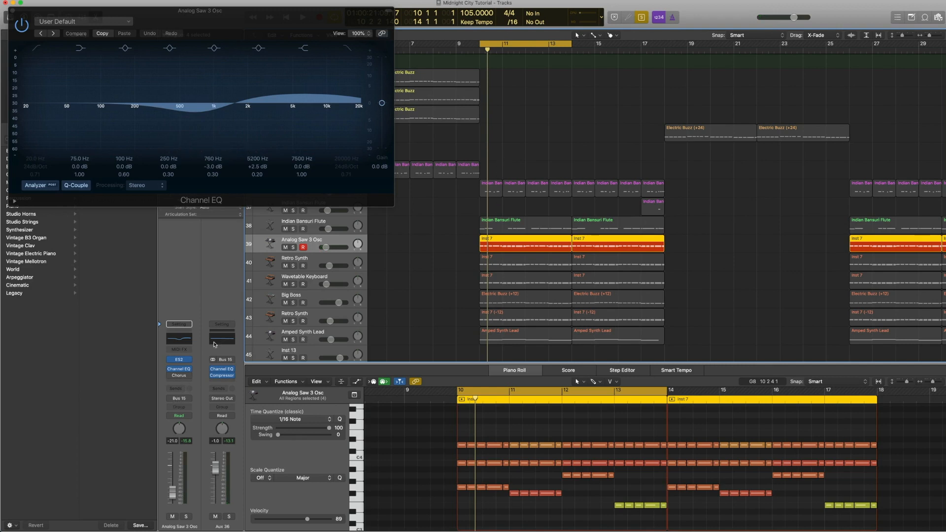
# - Inspect the Chorus effect on the Analog Saw 3 Osc track, close its plug-in windows, and audition its soloed regions from bar 10
pyautogui.moveTo(173, 378)
pyautogui.click(183, 377)
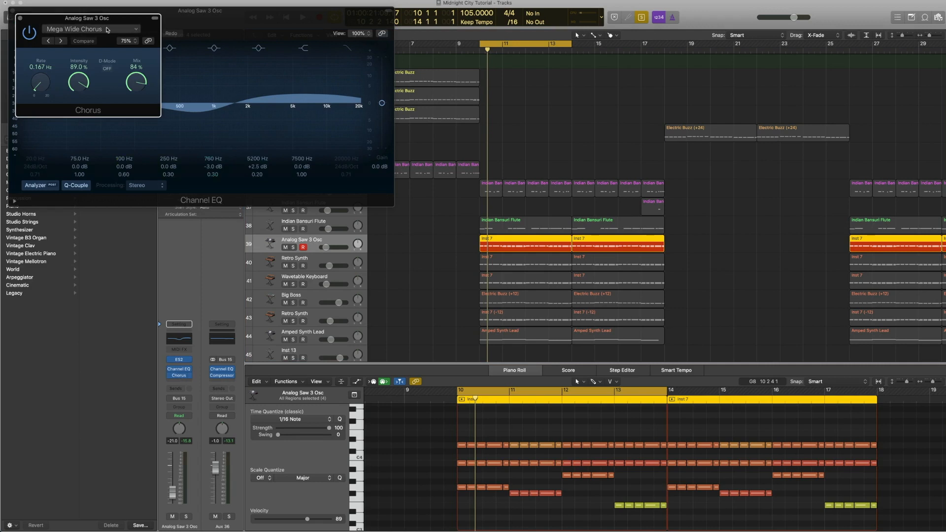
pyautogui.click(20, 18)
pyautogui.click(13, 11)
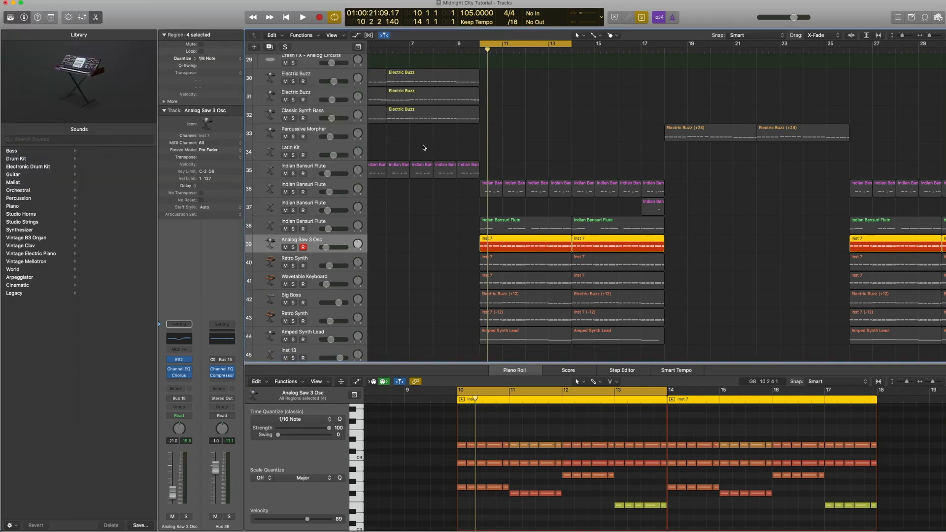
pyautogui.press('space')
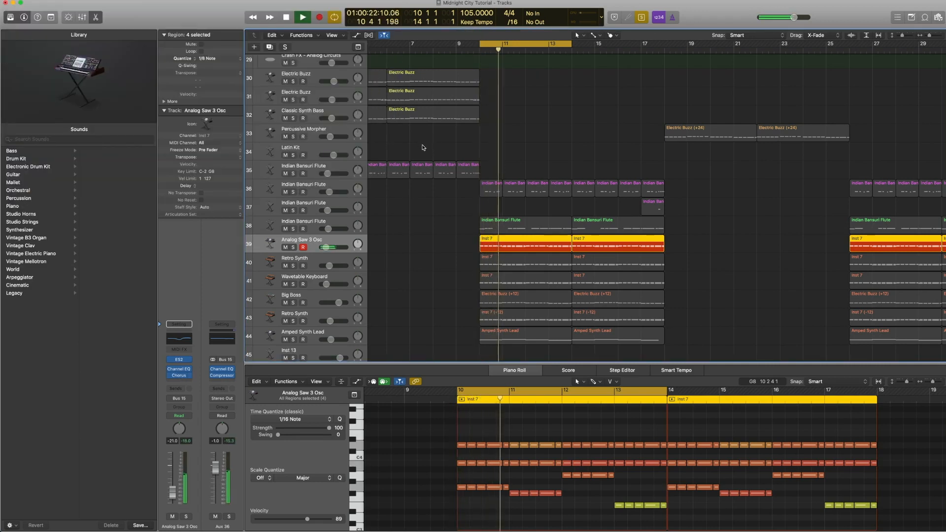
pyautogui.press('space')
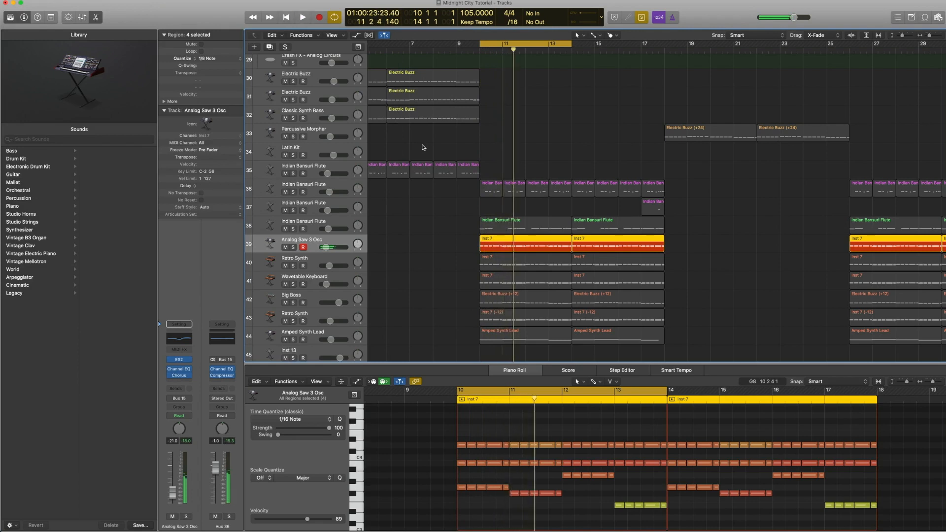
# - Inspect the Retro Synth instrument settings on track 40 and close the plug-in window
pyautogui.click(313, 260)
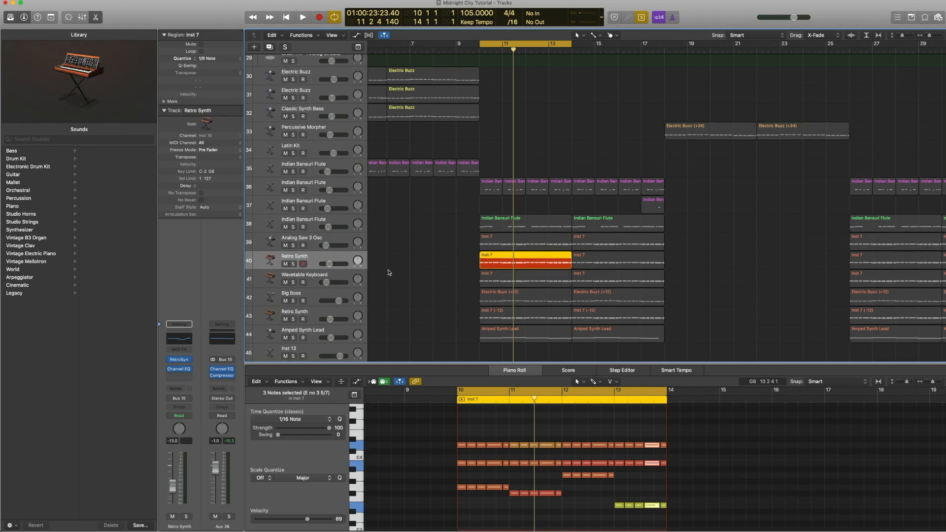
pyautogui.click(190, 361)
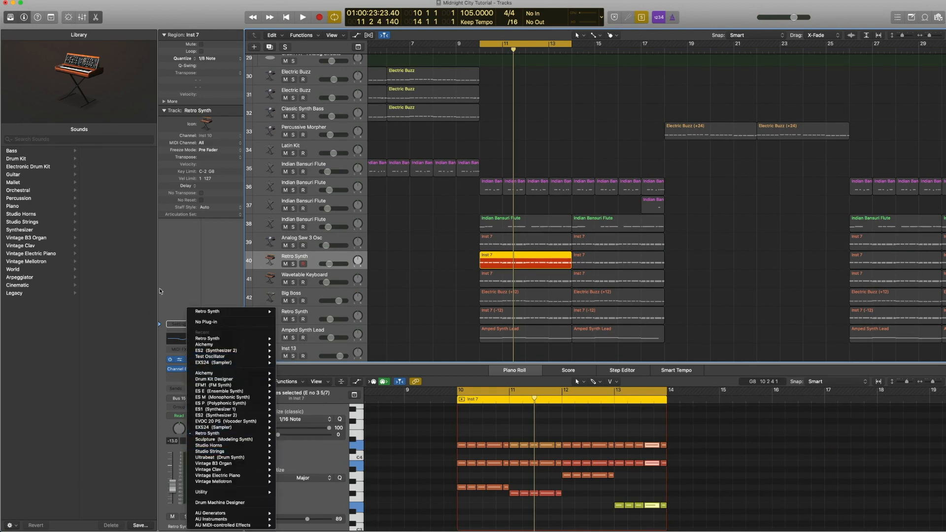
pyautogui.click(197, 251)
pyautogui.click(179, 362)
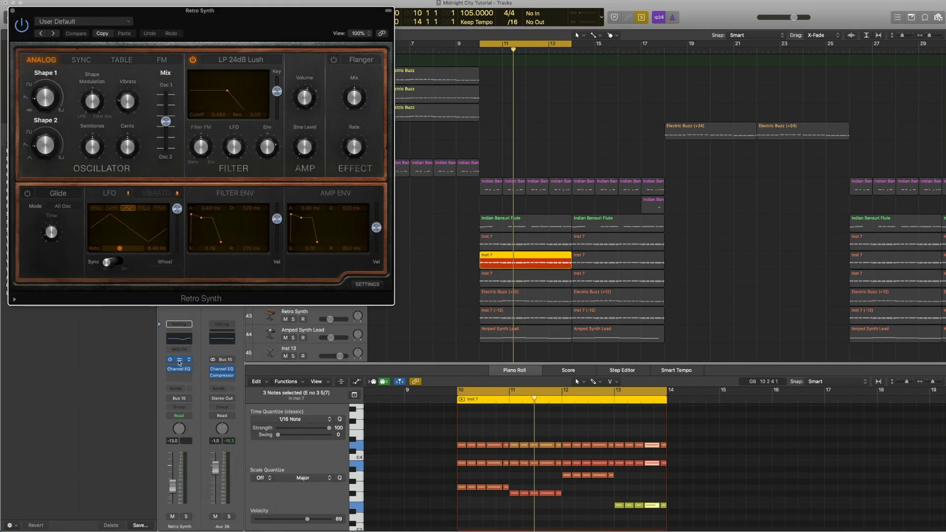
pyautogui.click(12, 10)
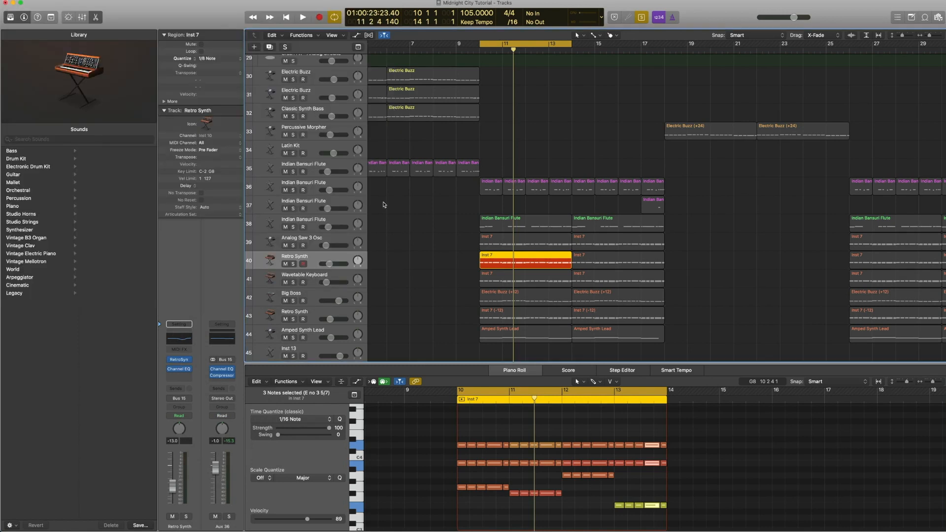
# - Audition the soloed Retro Synth region on track 40 and inspect the track's Channel EQ curve
pyautogui.press('space')
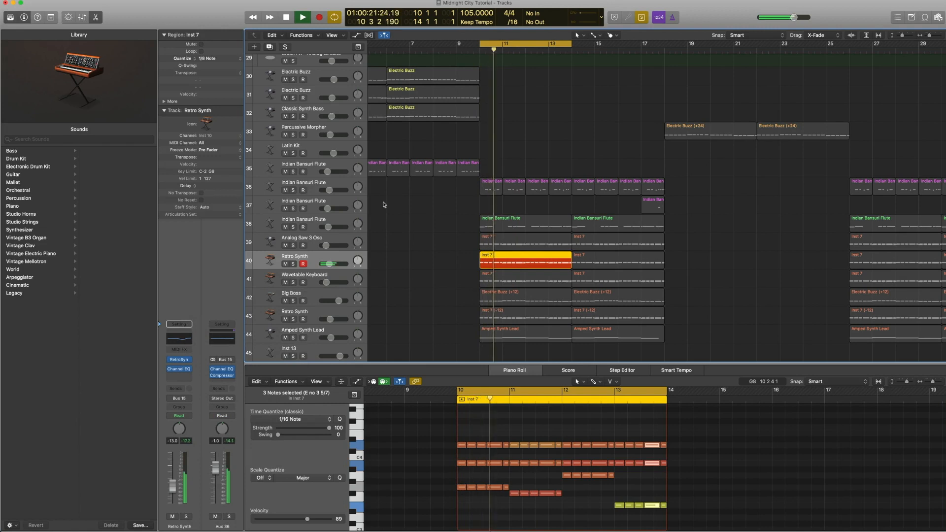
pyautogui.press('space')
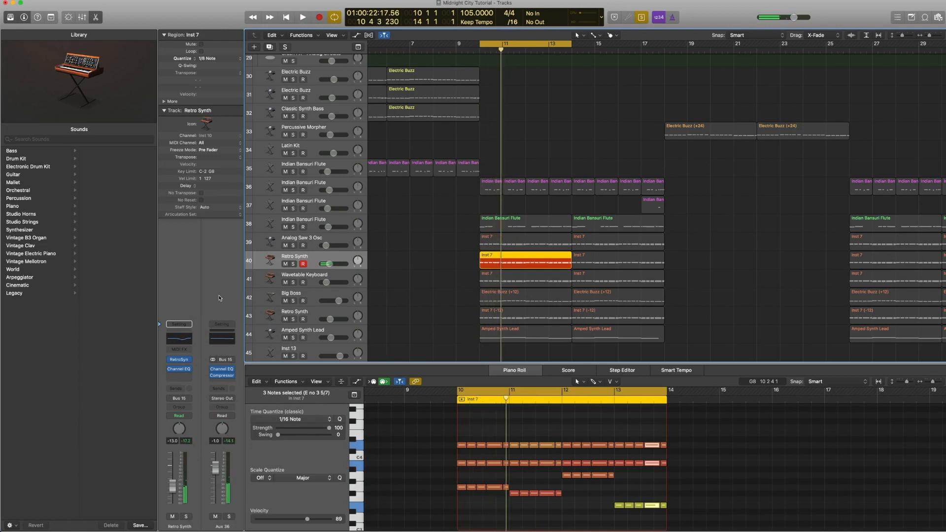
pyautogui.click(180, 371)
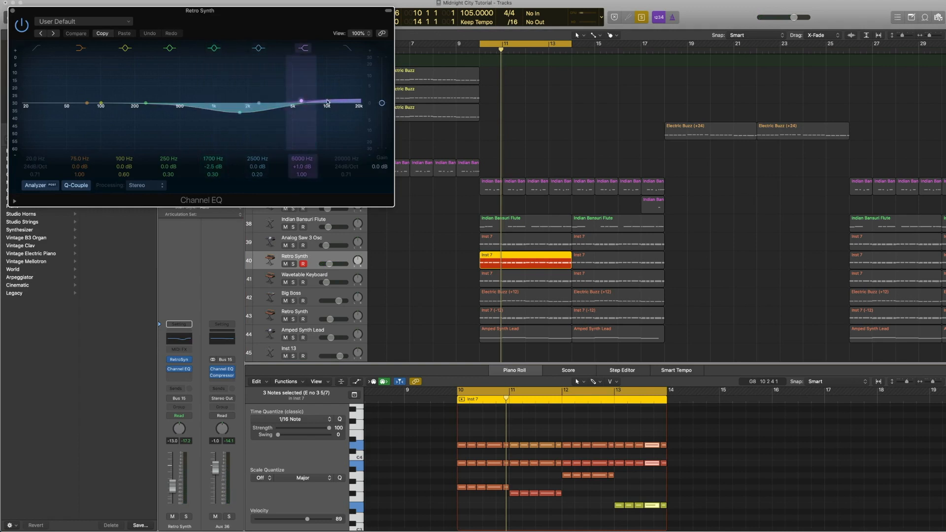
pyautogui.click(12, 11)
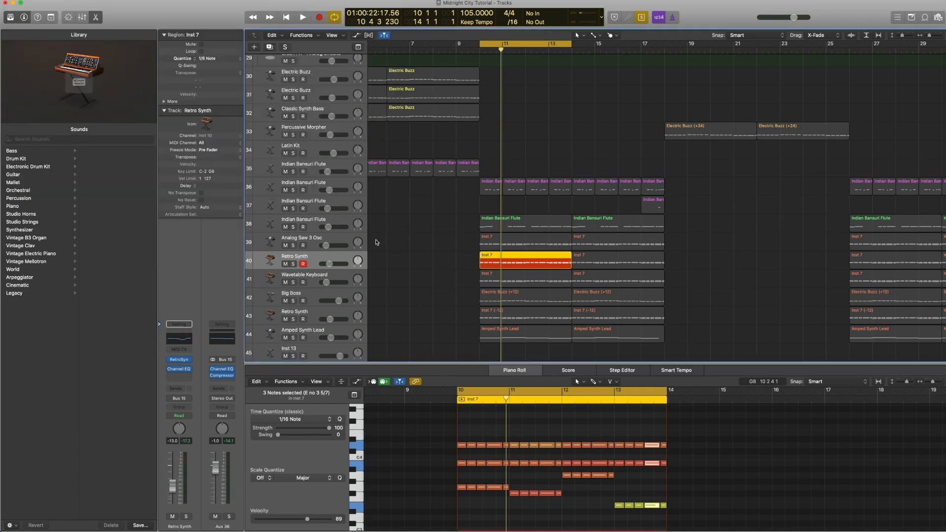
# - Audition the first Analog Saw 3 Osc region layered with the Retro Synth region, both soloed and within the full arrangement
pyautogui.moveTo(464, 242); pyautogui.dragTo(500, 262)
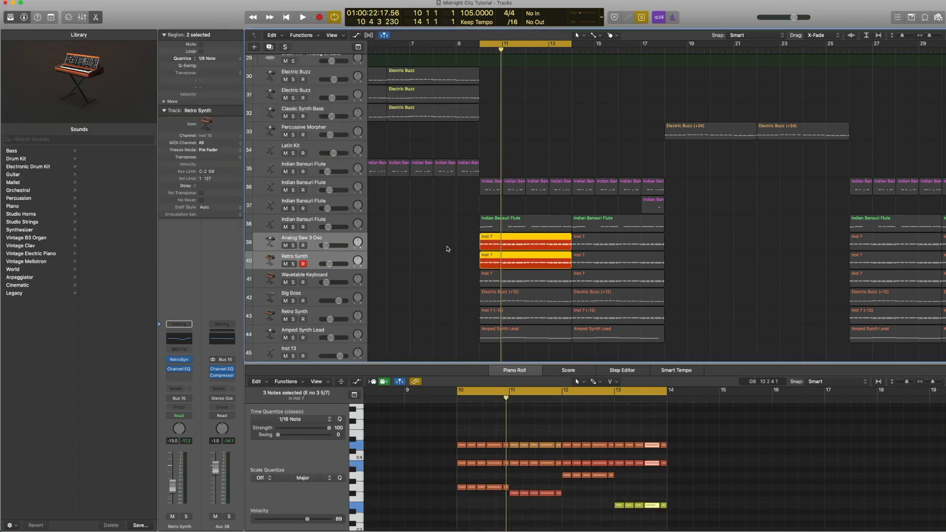
pyautogui.click(508, 245)
pyautogui.press('space')
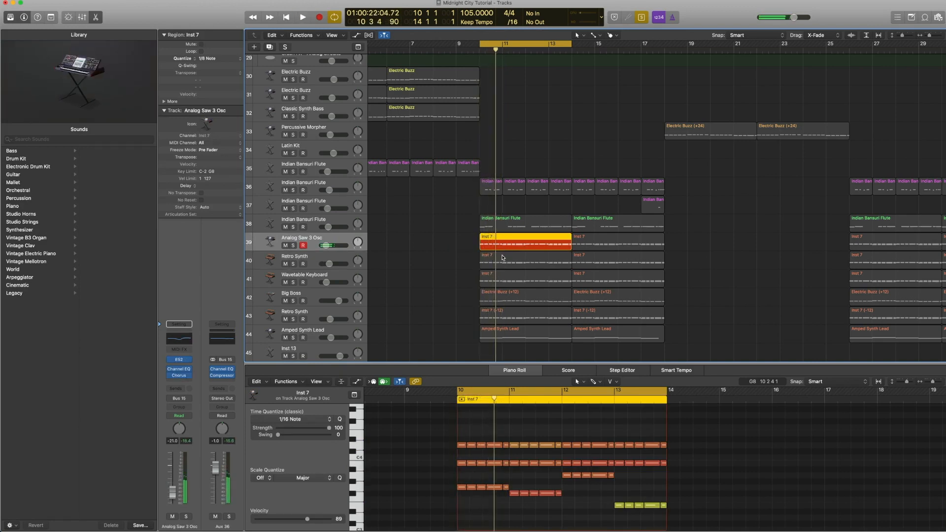
pyautogui.keyDown('shift'); pyautogui.click(503, 257); pyautogui.keyUp('shift')
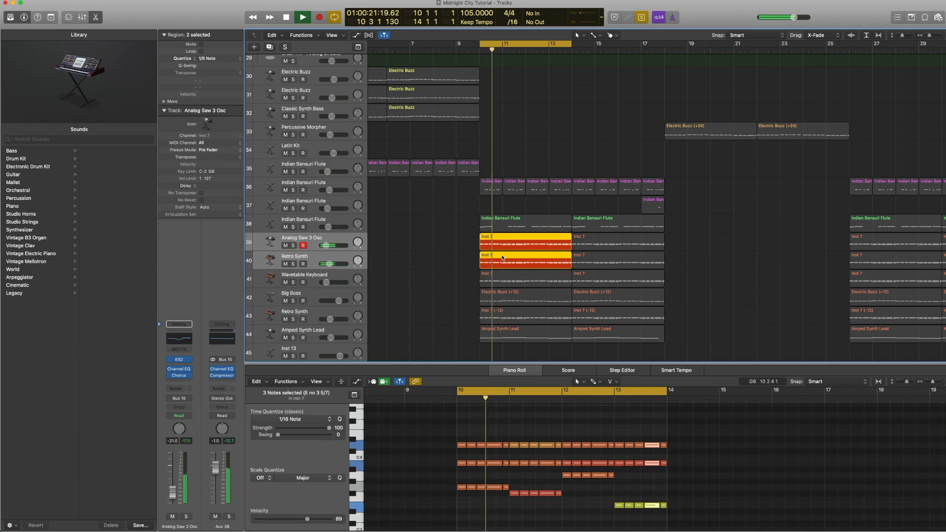
pyautogui.press('space')
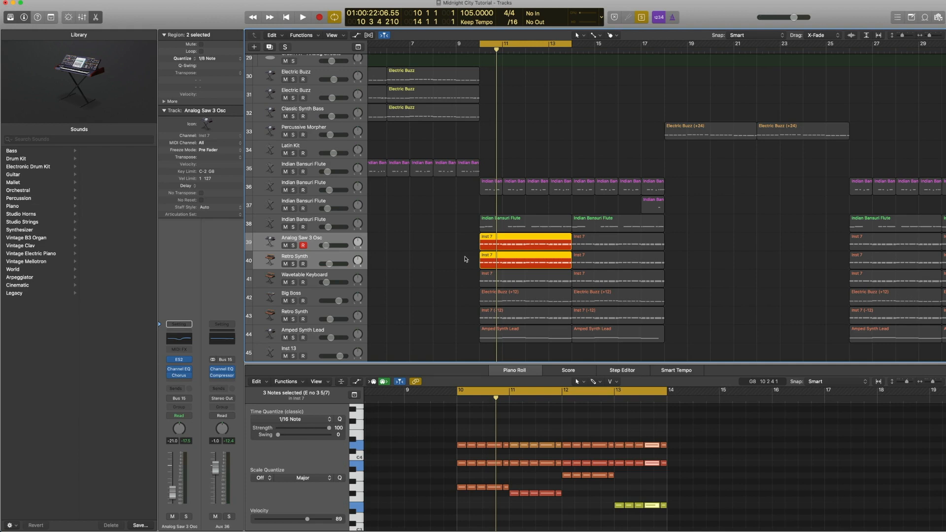
pyautogui.press('space')
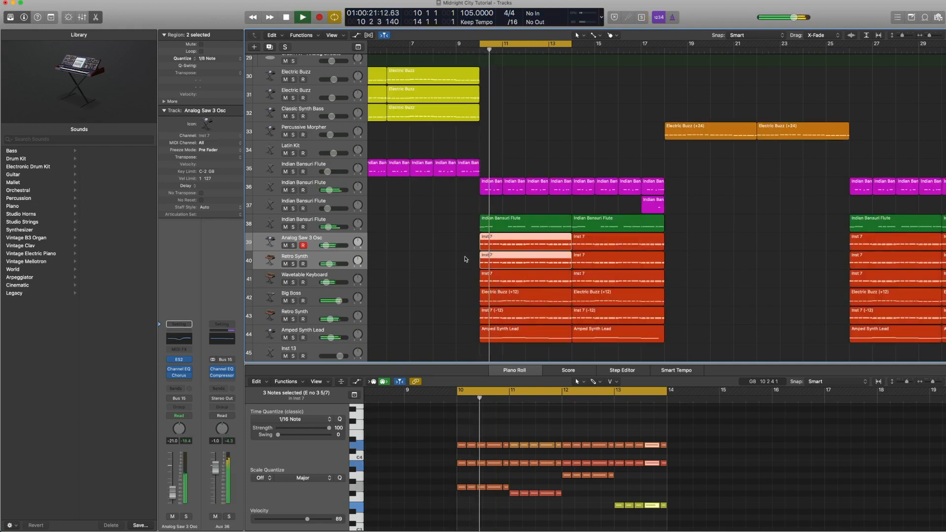
pyautogui.press('space')
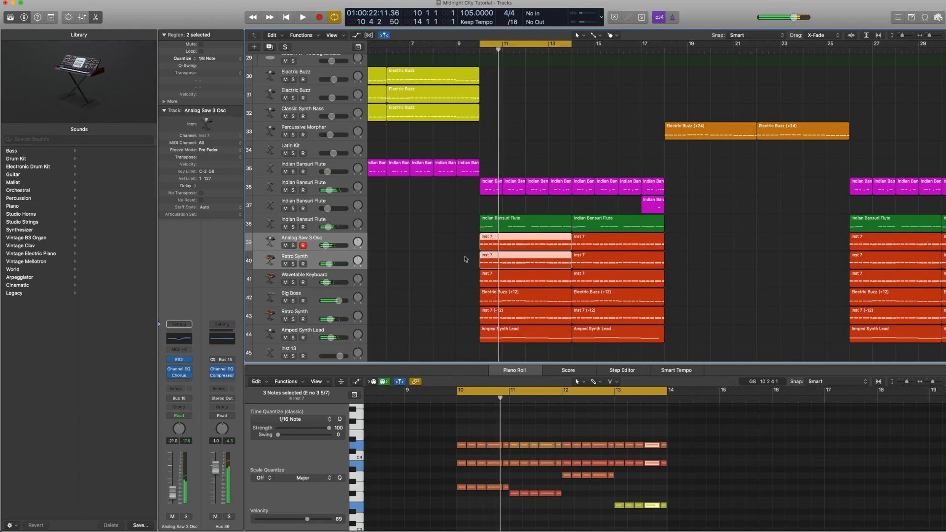
# - Open the Wavetable Keyboard track's Retro Synth instrument and look through its 05 Synth Keyboards presets without changing the preset
pyautogui.click(327, 276)
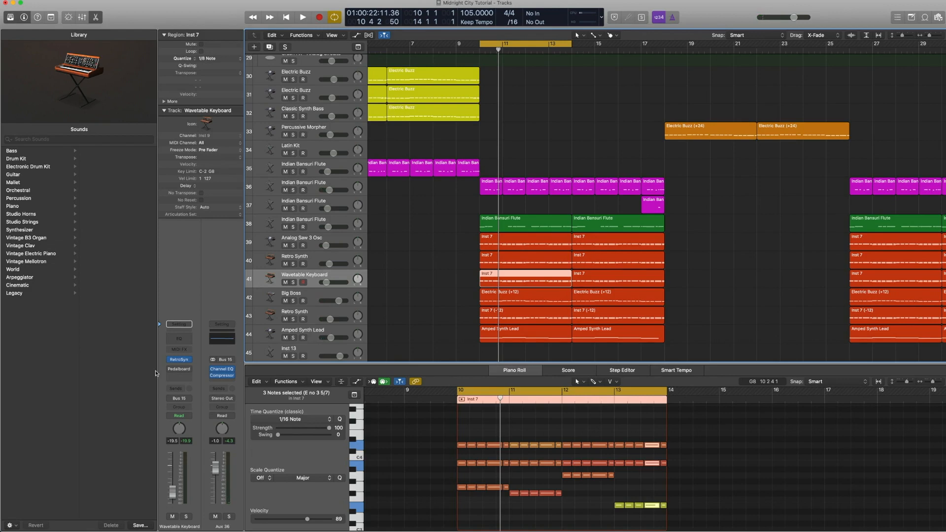
pyautogui.click(182, 361)
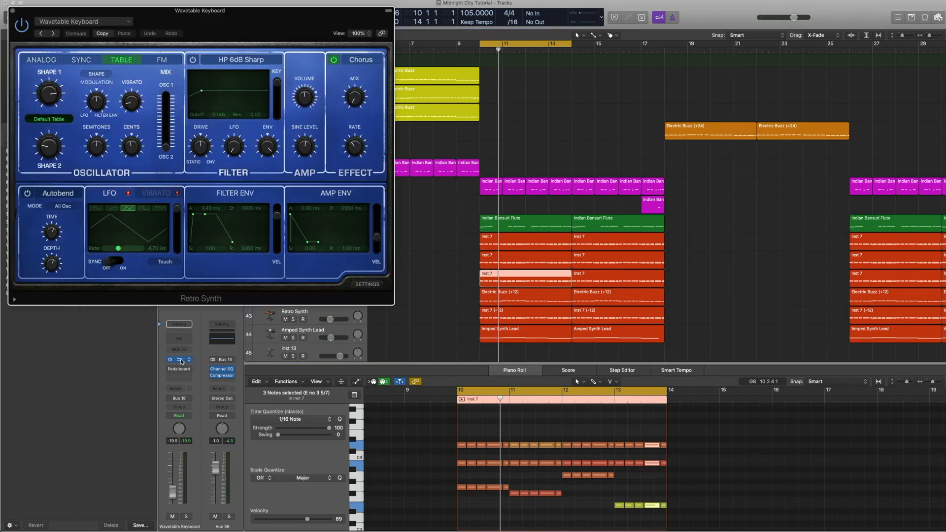
pyautogui.click(131, 22)
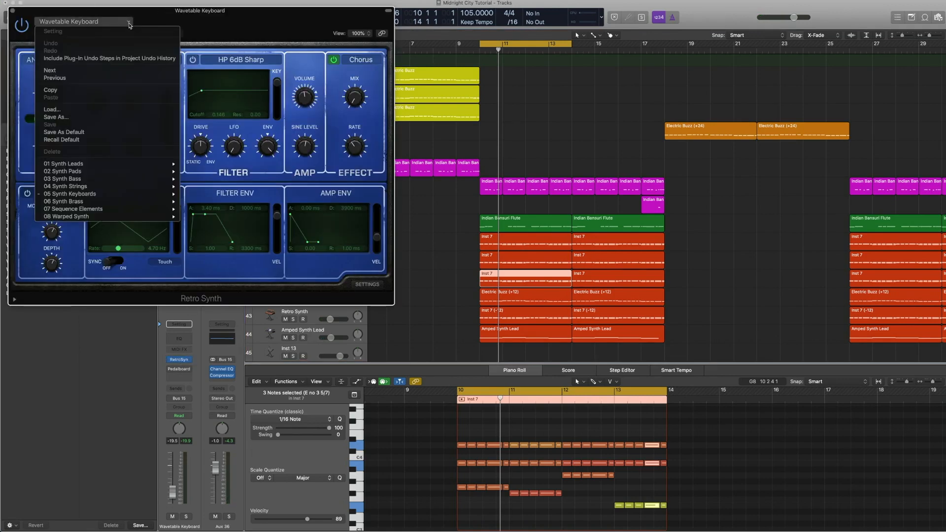
pyautogui.moveTo(106, 195)
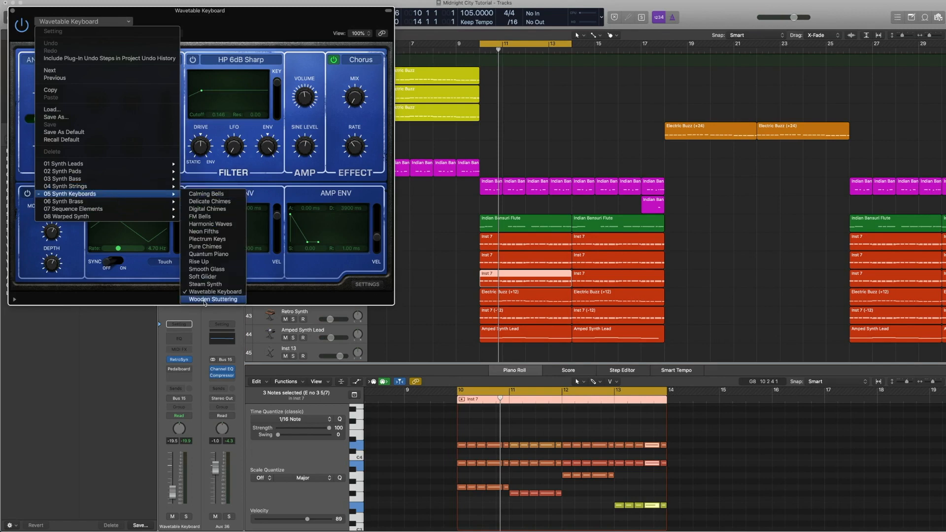
pyautogui.click(244, 18)
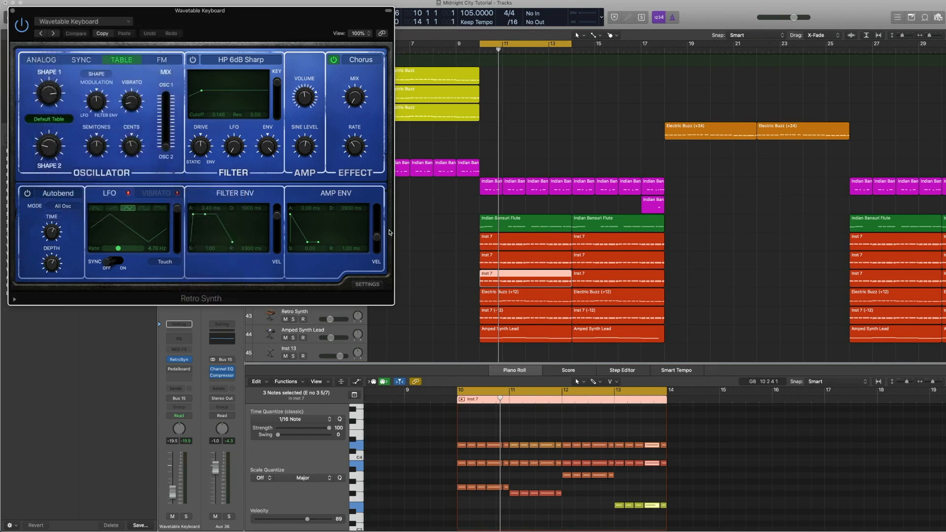
# - Solo the first Wavetable Keyboard region and audition it with the Retro Synth window open
pyautogui.hotkey('ctrl', 's')
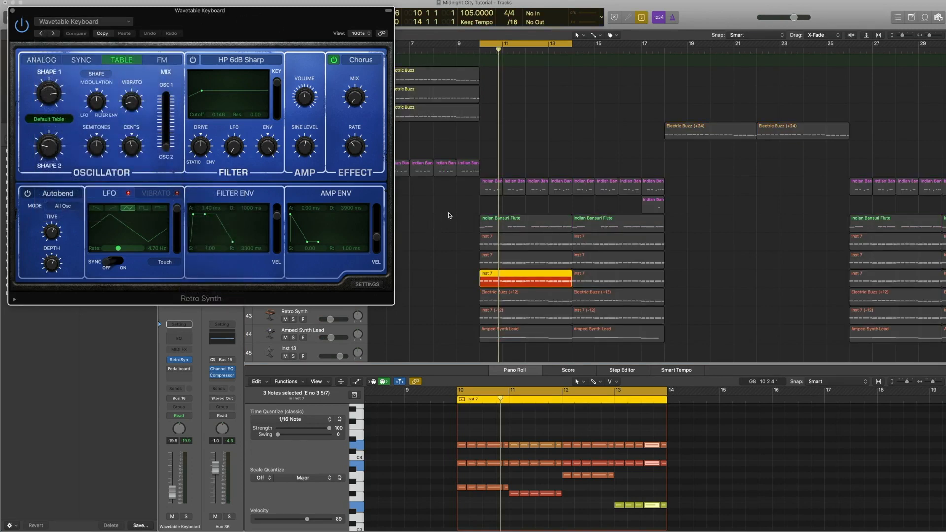
pyautogui.press('space')
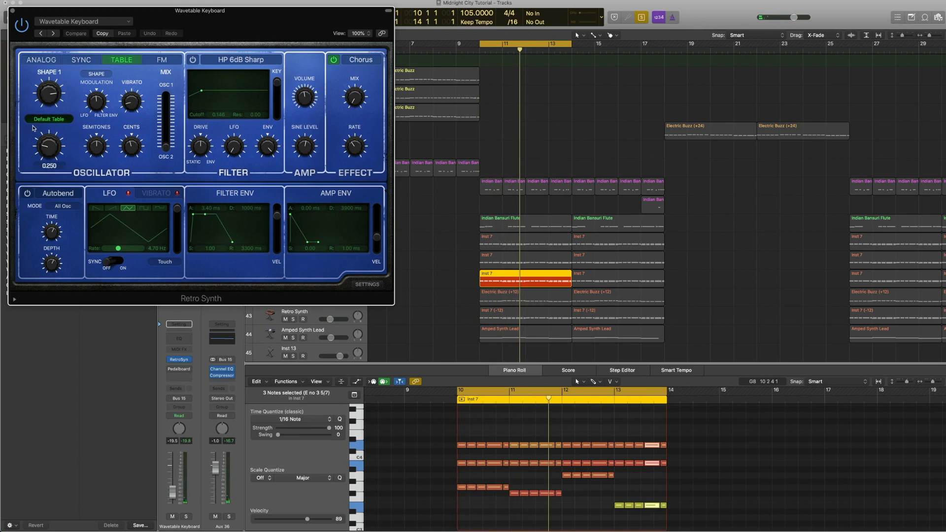
pyautogui.click(454, 211)
pyautogui.click(514, 281)
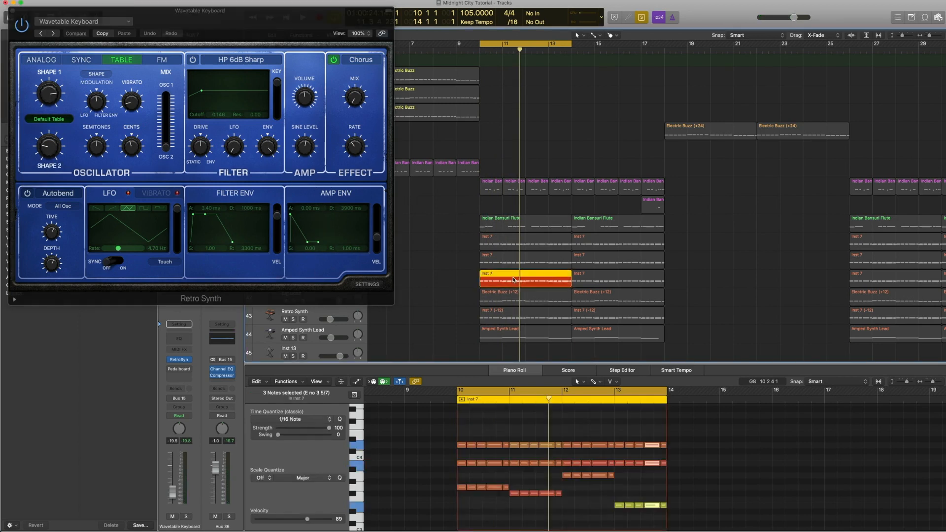
pyautogui.press('space')
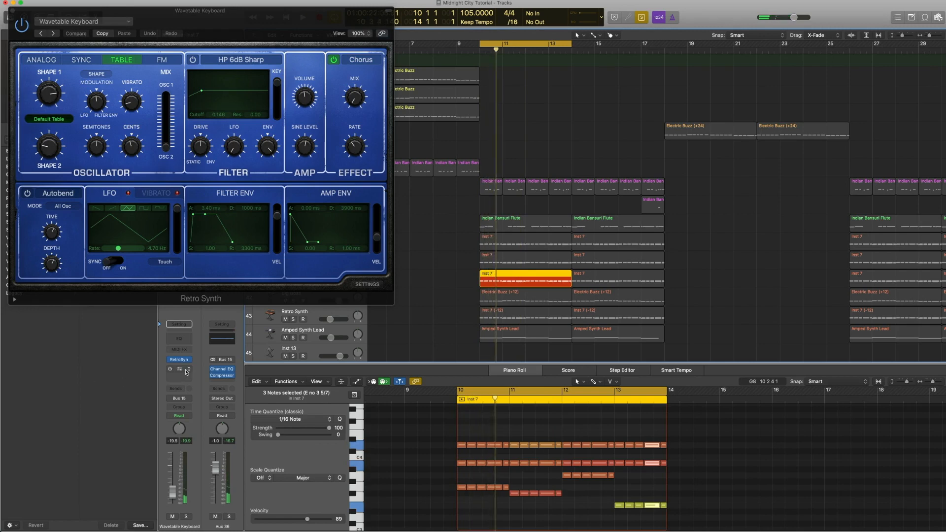
# - Inspect the Pedalboard effect on the Wavetable Keyboard track and close its plug-in windows
pyautogui.click(187, 373)
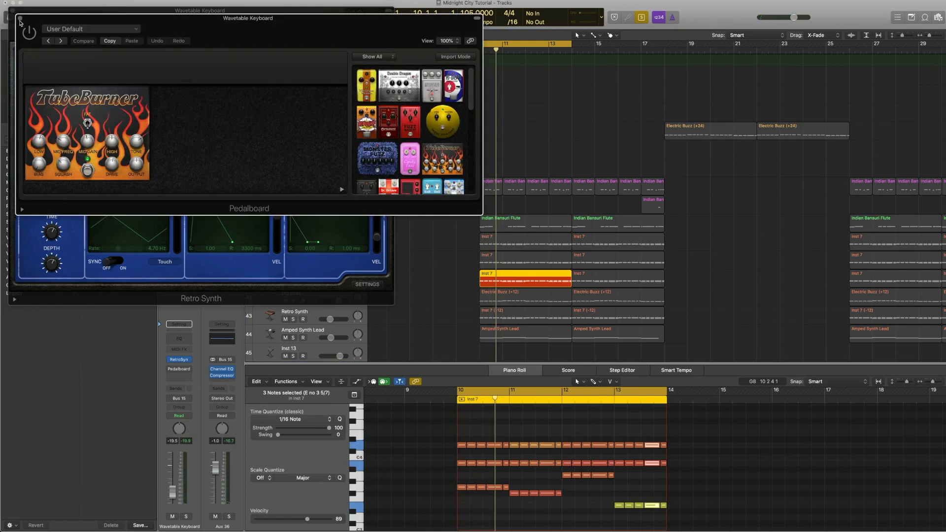
pyautogui.click(19, 19)
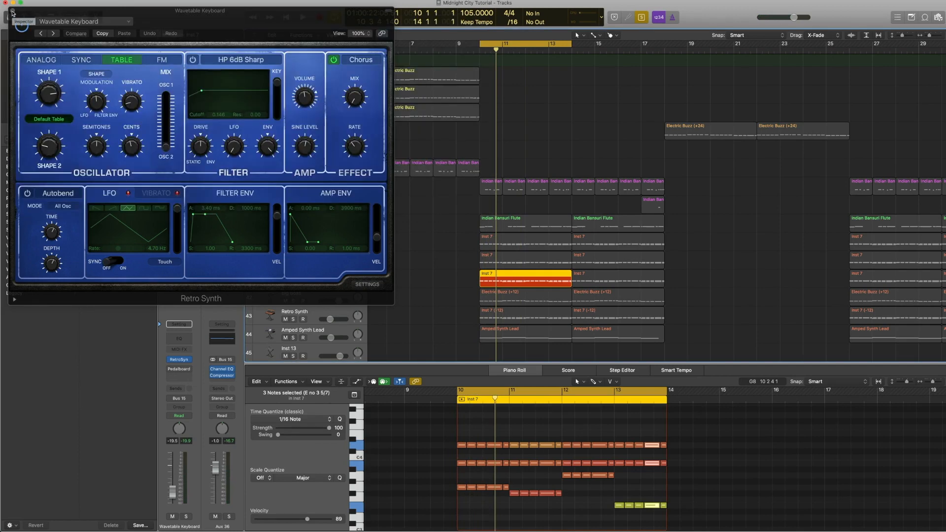
pyautogui.click(13, 11)
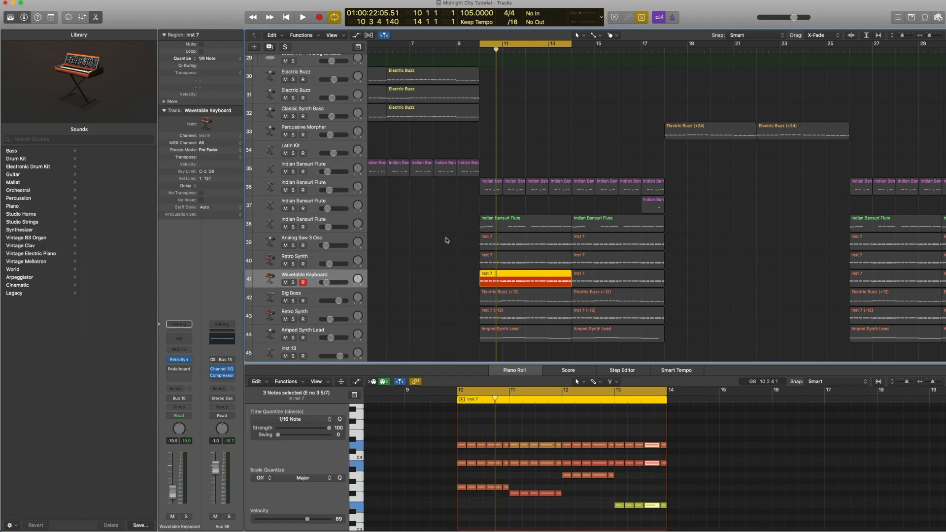
# - Select the first Analog Saw 3 Osc, Retro Synth and Wavetable Keyboard regions and audition the three layers together
pyautogui.moveTo(446, 240); pyautogui.dragTo(503, 282)
pyautogui.hotkey('shift', 'Return')
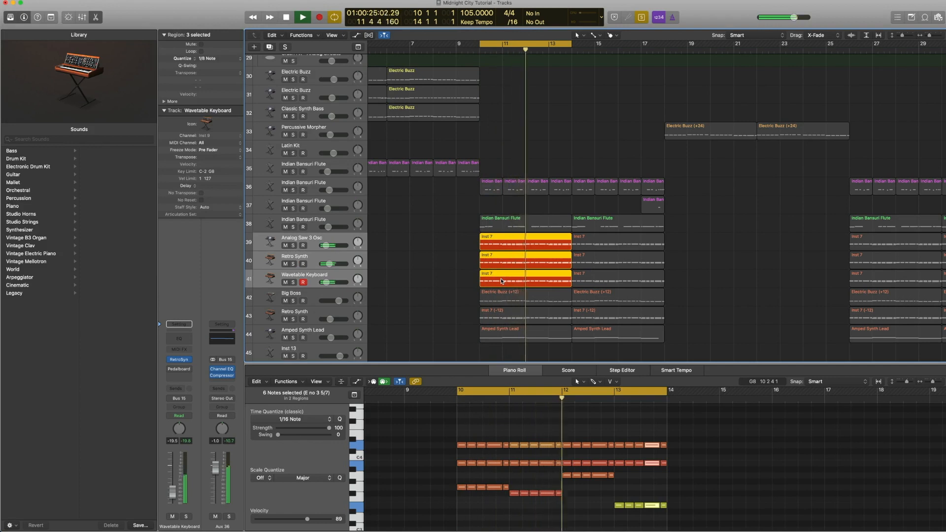
pyautogui.press('space')
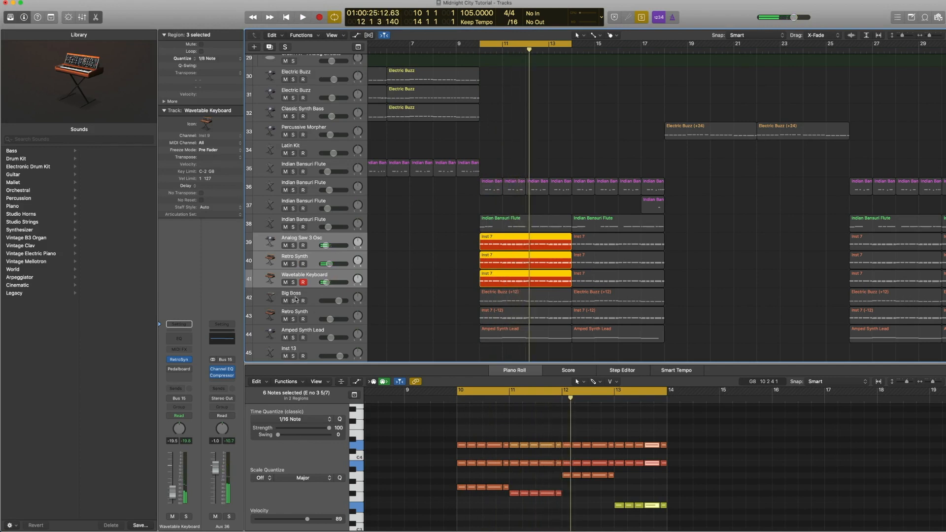
# - Select the Big Boss track, view its first Electric Buzz (+12) region's notes in the Piano Roll, and audition the region
pyautogui.click(296, 299)
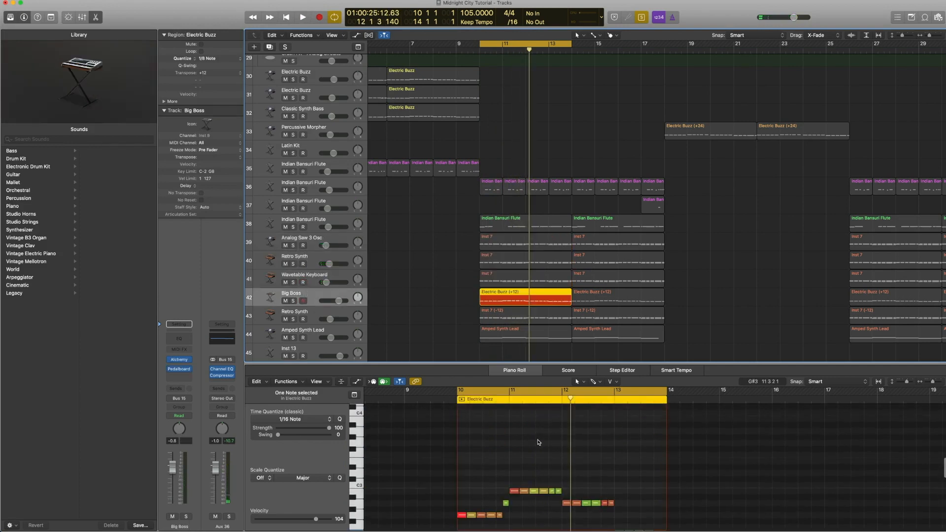
pyautogui.scroll(-3, 539, 443)
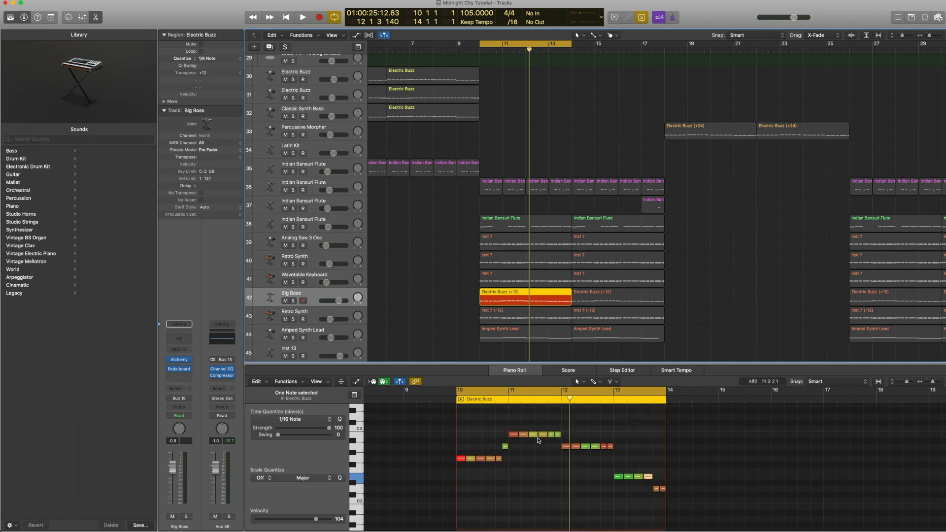
pyautogui.moveTo(179, 364)
pyautogui.press('space')
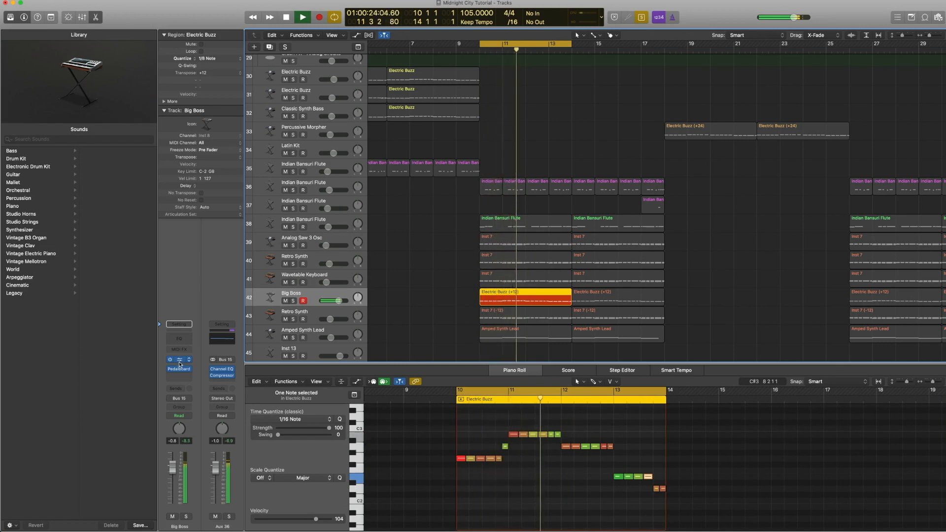
pyautogui.press('space')
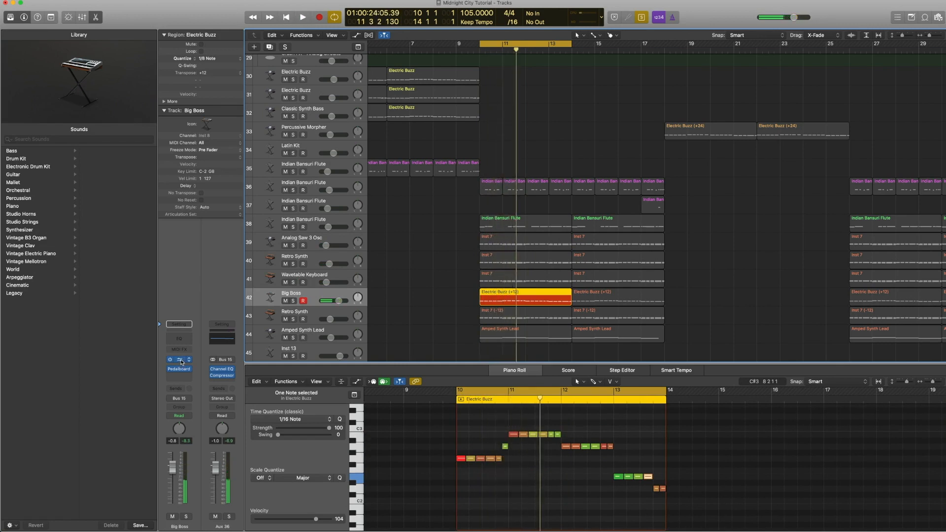
# - Open the Big Boss track's Alchemy instrument, look through its Dance Bass presets without changing the preset, and close the plug-in
pyautogui.click(181, 361)
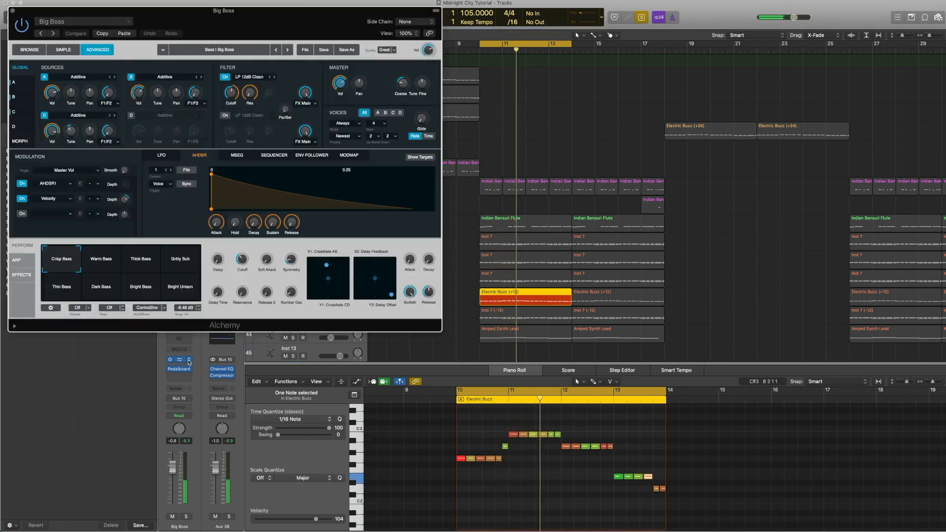
pyautogui.click(129, 23)
pyautogui.moveTo(96, 188)
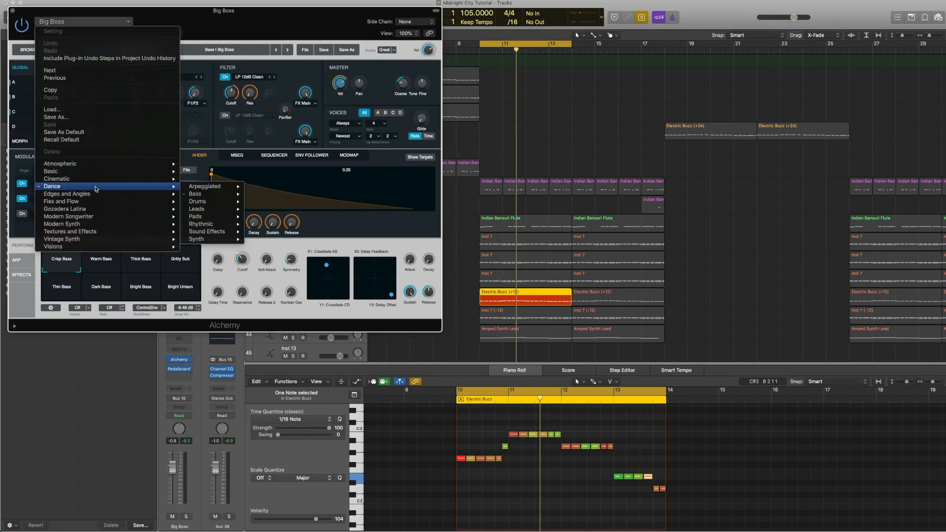
pyautogui.moveTo(232, 197)
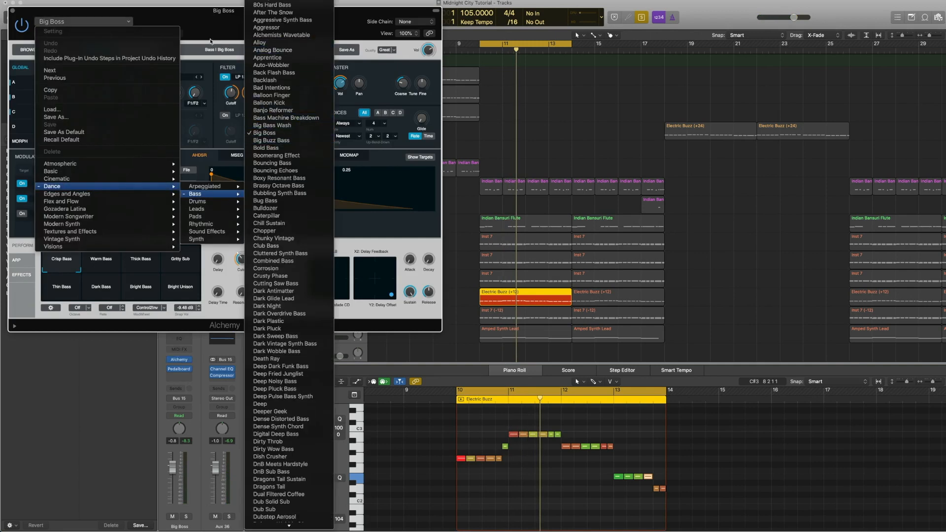
pyautogui.click(180, 9)
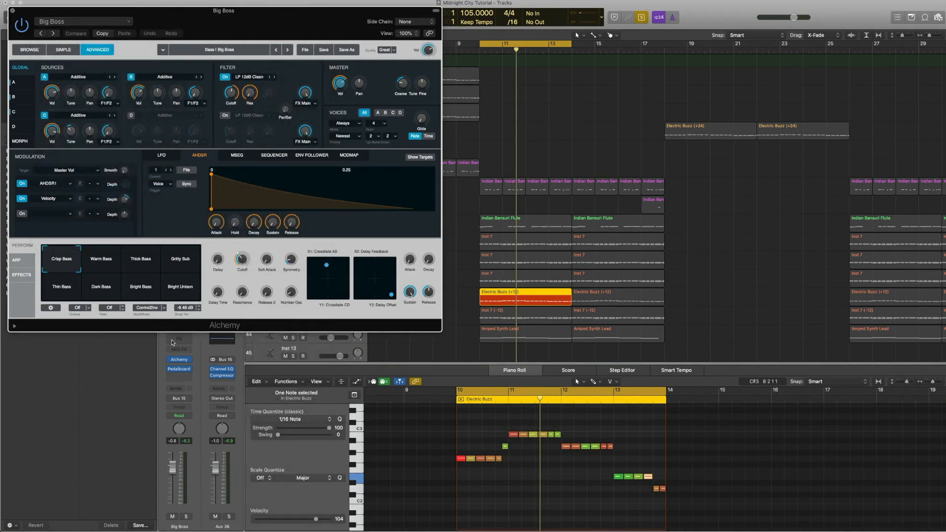
pyautogui.click(178, 360)
# - Audition the Big Boss region and inspect the track's Pedalboard effect with its Monster Fuzz pedal, closing the plug-in window
pyautogui.press('space')
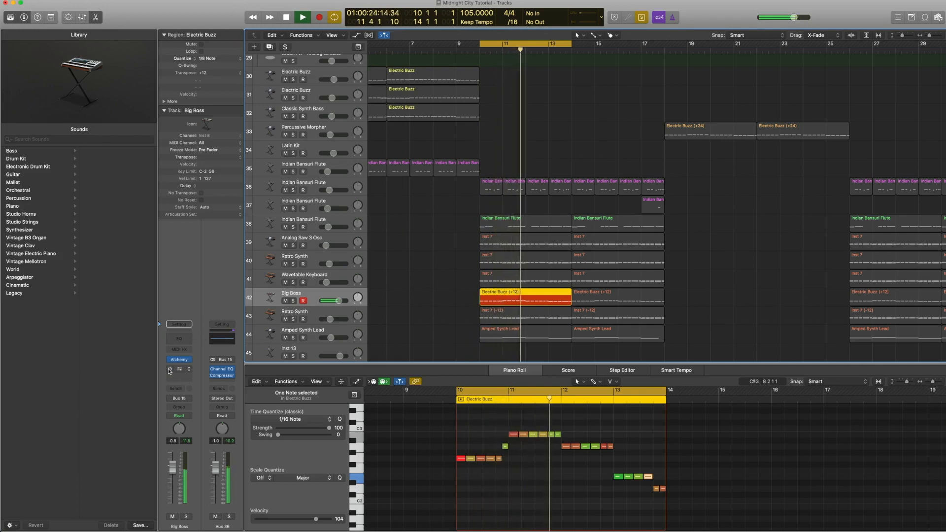
pyautogui.press('space')
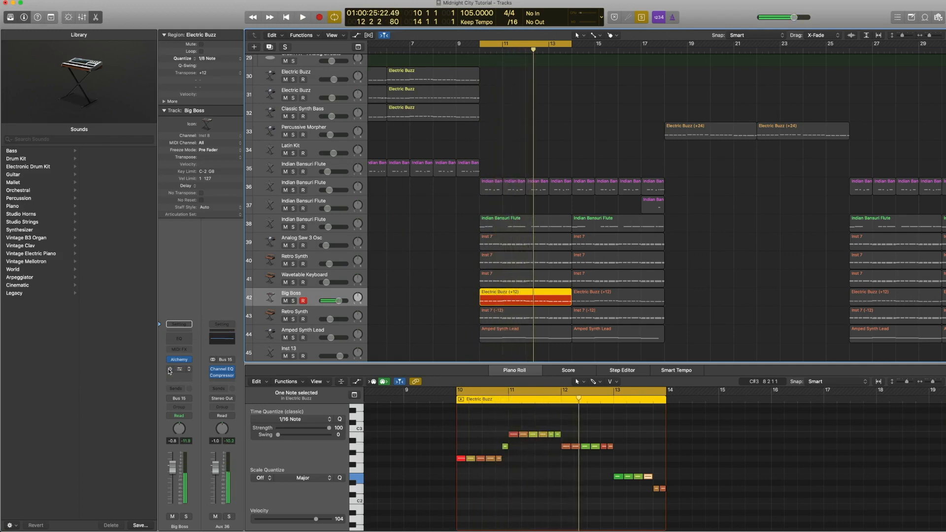
pyautogui.click(179, 370)
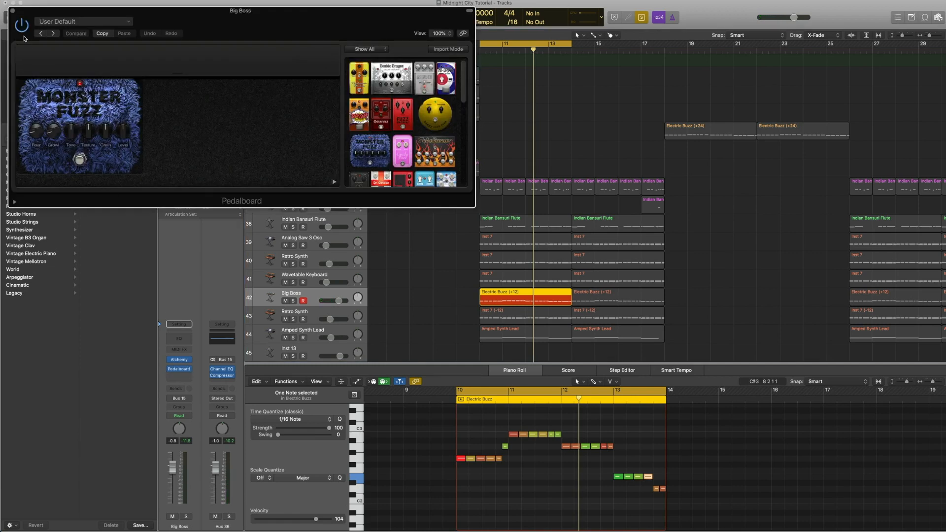
pyautogui.click(13, 10)
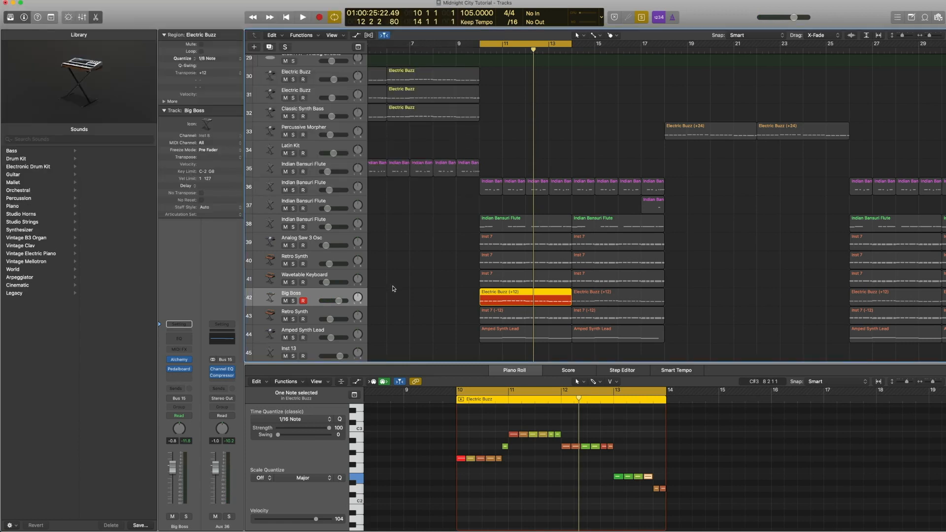
pyautogui.press('space')
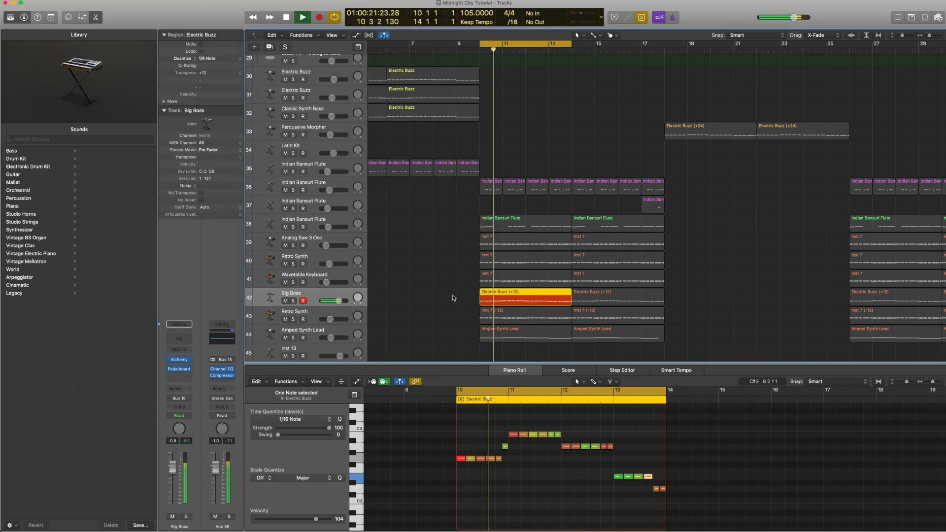
pyautogui.press('space')
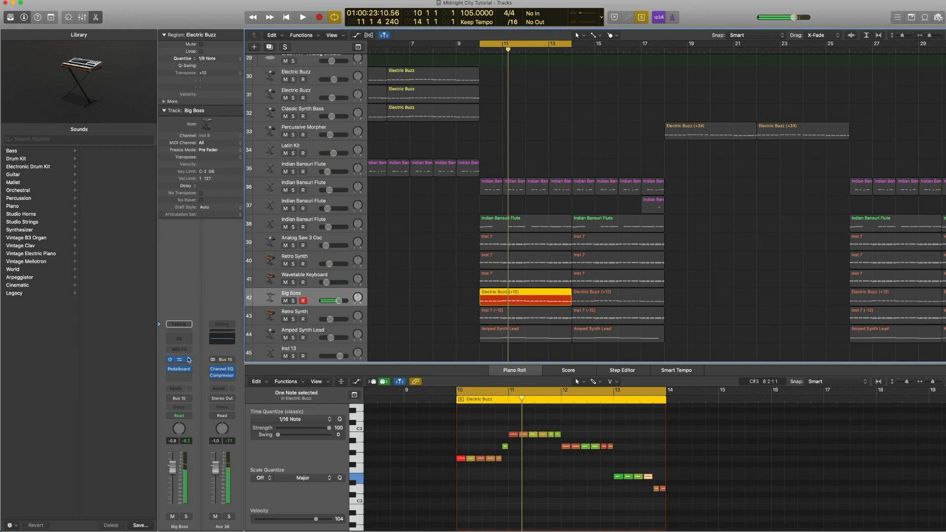
# - Select the first Analog Saw 3 Osc, Retro Synth, Wavetable Keyboard and Big Boss regions and audition the four layers together
pyautogui.moveTo(448, 292); pyautogui.dragTo(480, 240)
pyautogui.press('space')
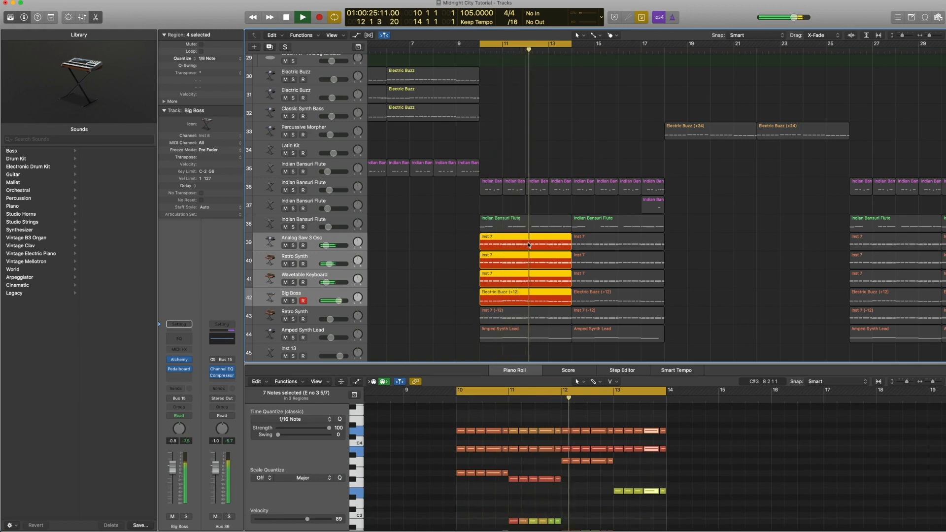
pyautogui.press('space')
# - Select the Retro Synth track below Big Boss, view its notes in the Piano Roll, and open its Retro Synth instrument
pyautogui.click(312, 314)
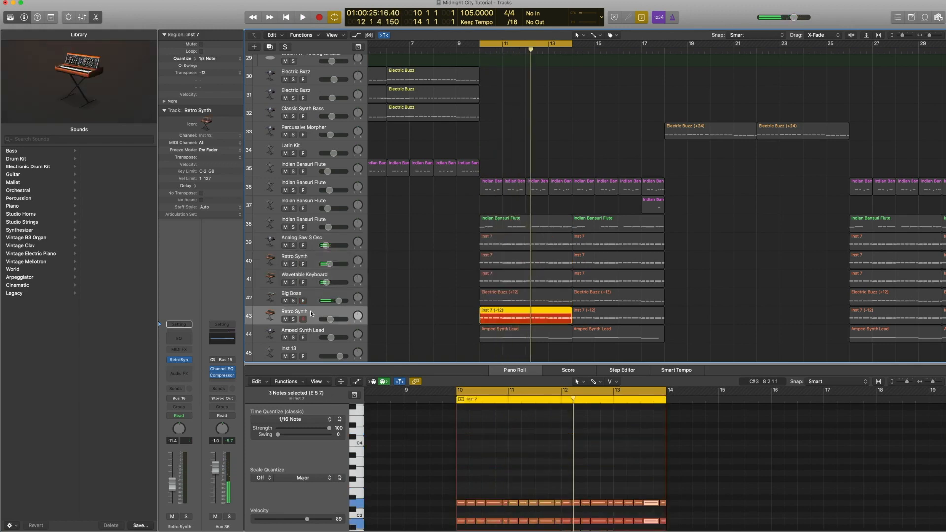
pyautogui.scroll(-5, 459, 454)
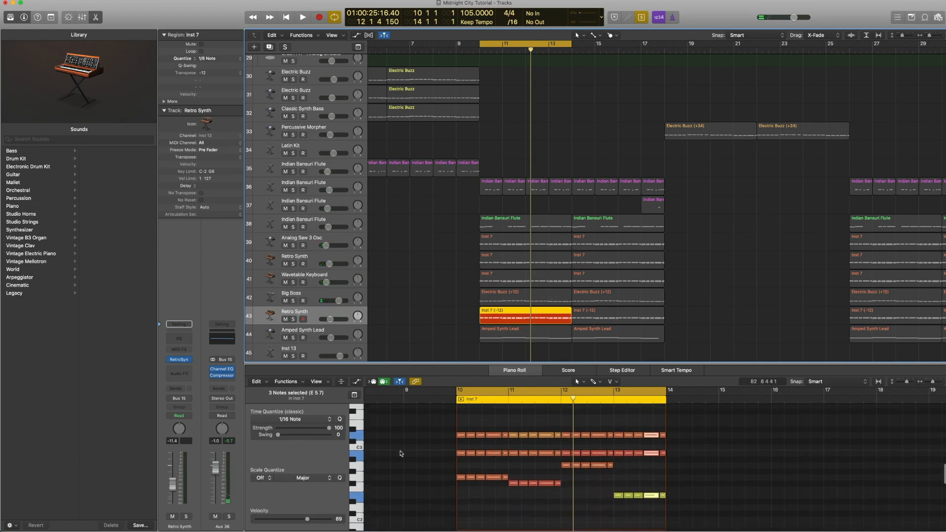
pyautogui.scroll(1, 445, 312)
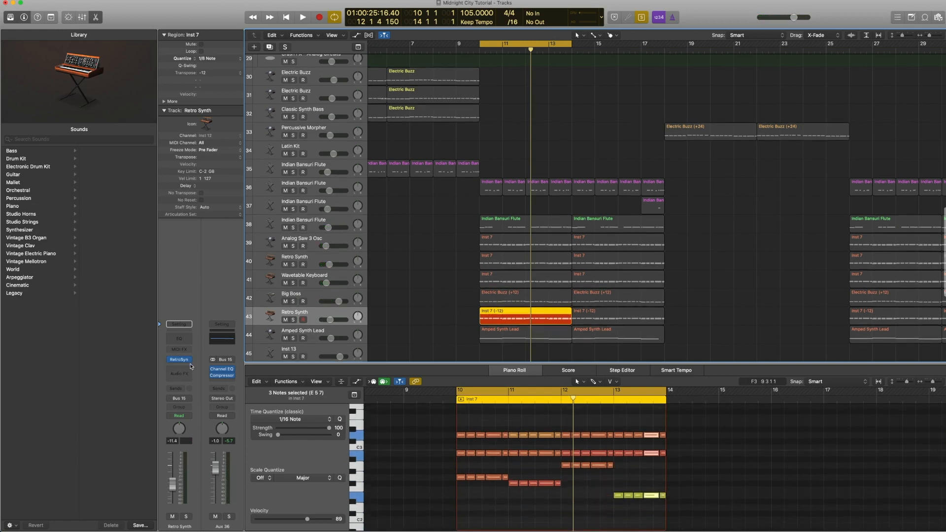
pyautogui.click(180, 360)
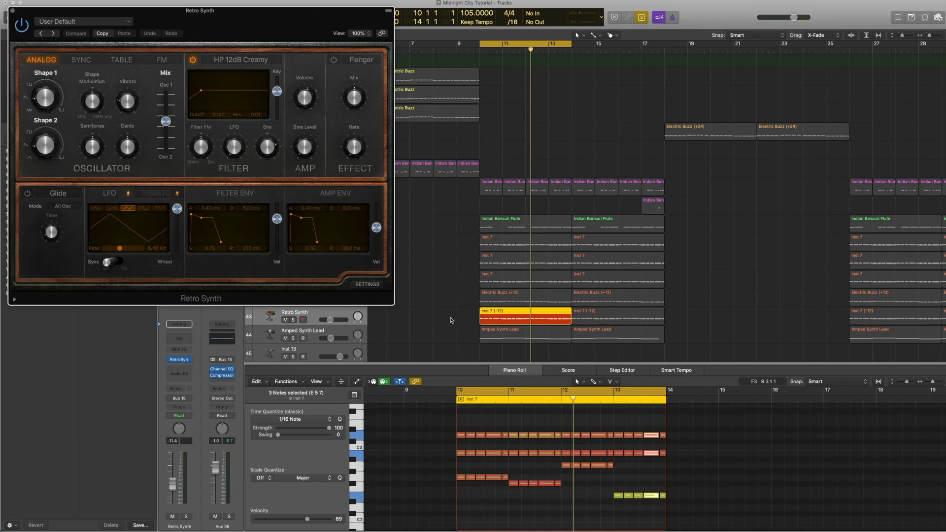
# - Audition the first Inst 7 (-12) region alone and together with the four synth layers above it
pyautogui.moveTo(453, 321); pyautogui.dragTo(512, 317)
pyautogui.press('space')
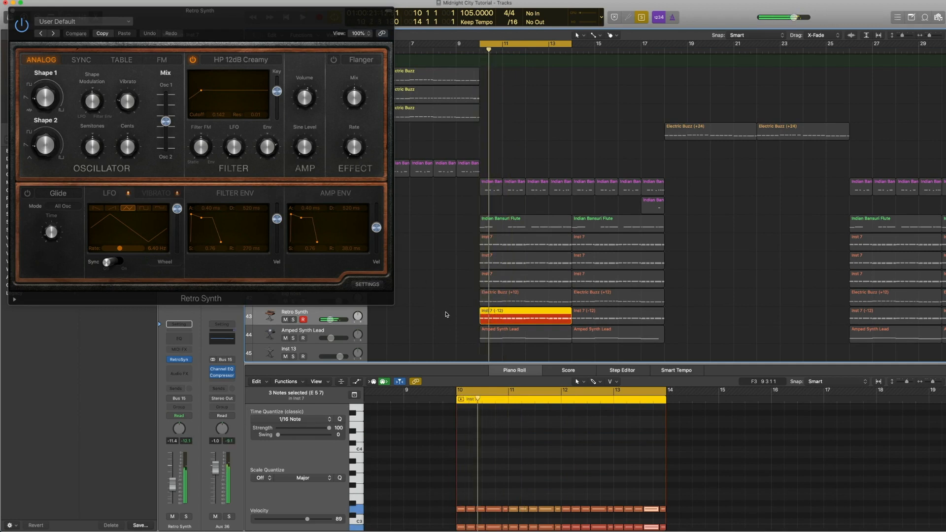
pyautogui.moveTo(445, 312); pyautogui.dragTo(526, 240)
pyautogui.press('space')
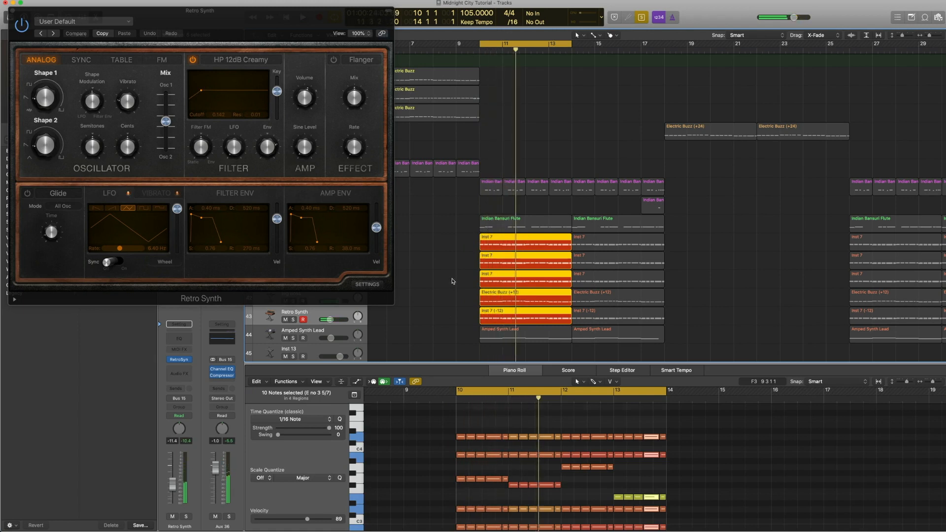
# - Select the first three Inst 7 regions plus the Inst 7 (-12) region, leaving out Big Boss, and audition them together
pyautogui.moveTo(453, 281); pyautogui.dragTo(505, 268)
pyautogui.moveTo(454, 324); pyautogui.dragTo(498, 318)
pyautogui.hscroll(-1, 498, 317)
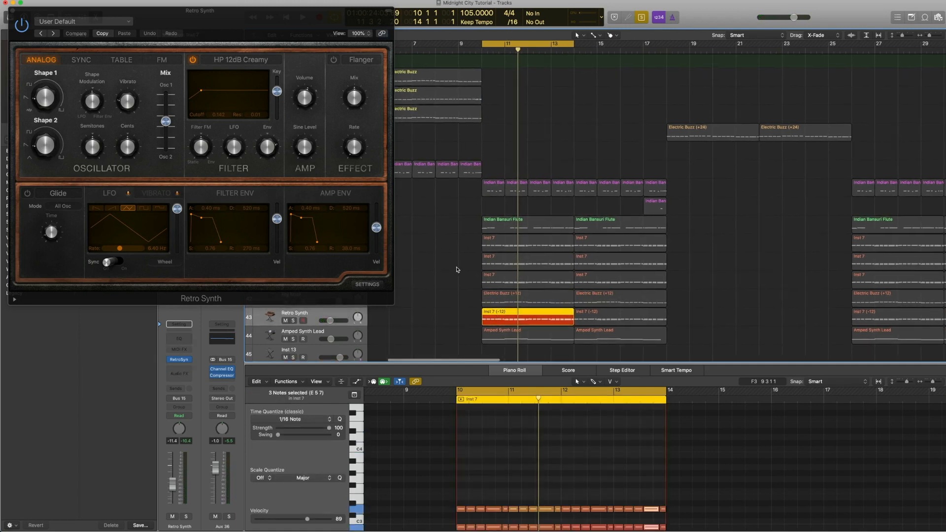
pyautogui.moveTo(459, 279); pyautogui.dragTo(516, 244)
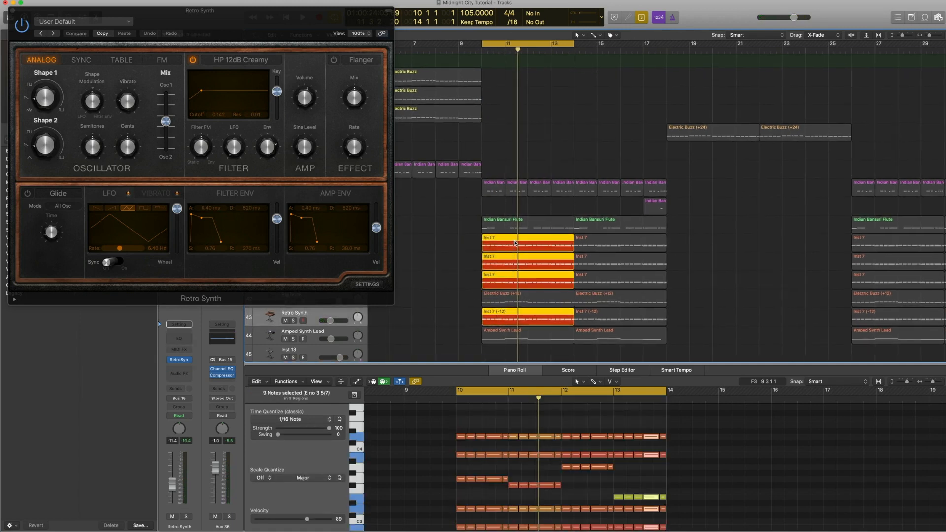
pyautogui.scroll(1, 516, 243)
pyautogui.press('space')
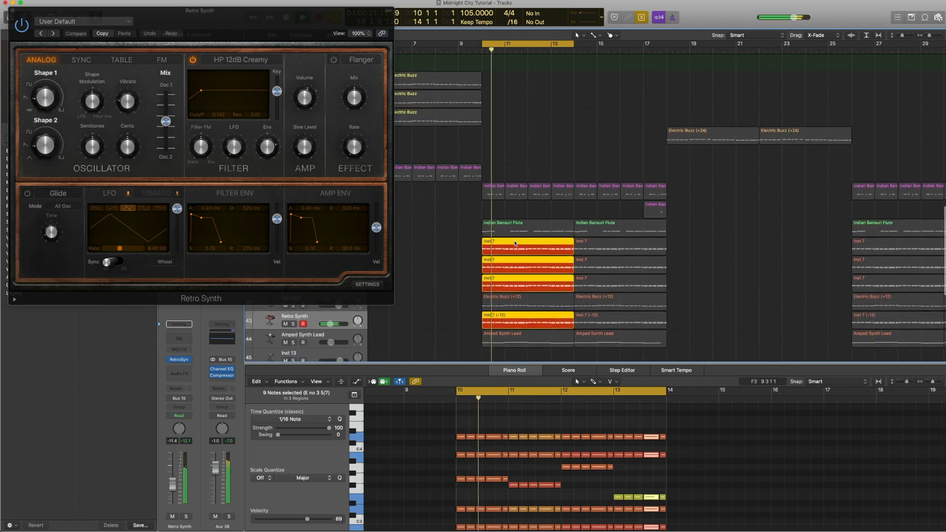
# - Audition progressively fewer layers: the three Inst 7 regions, the upper two, and the Analog Saw 3 Osc region alone
pyautogui.moveTo(464, 287); pyautogui.dragTo(502, 249)
pyautogui.press('space')
pyautogui.press('space')
pyautogui.moveTo(467, 274); pyautogui.dragTo(505, 249)
pyautogui.press('space')
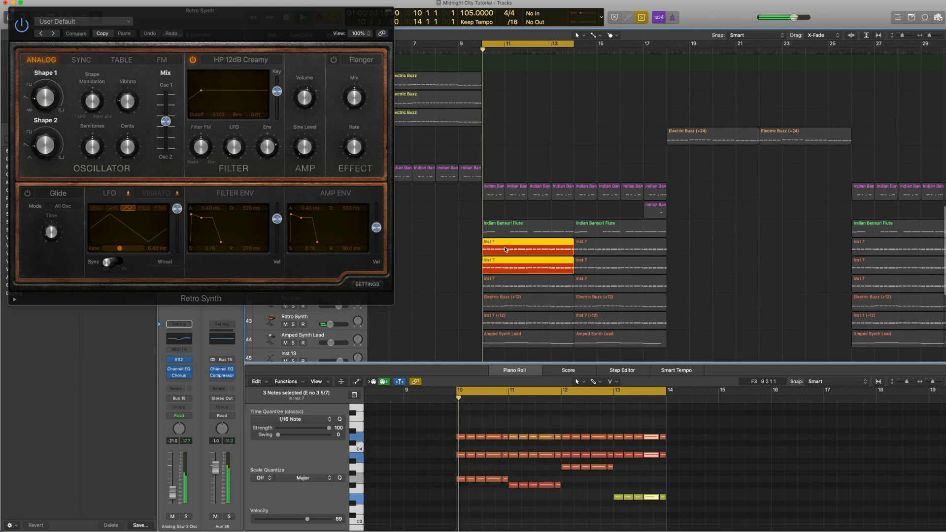
pyautogui.click(490, 248)
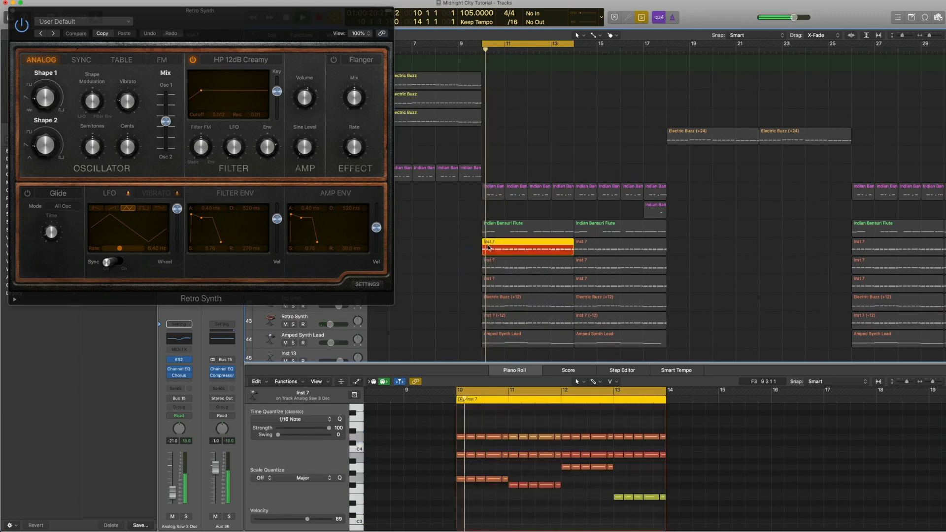
pyautogui.press('space')
pyautogui.scroll(1, 489, 248)
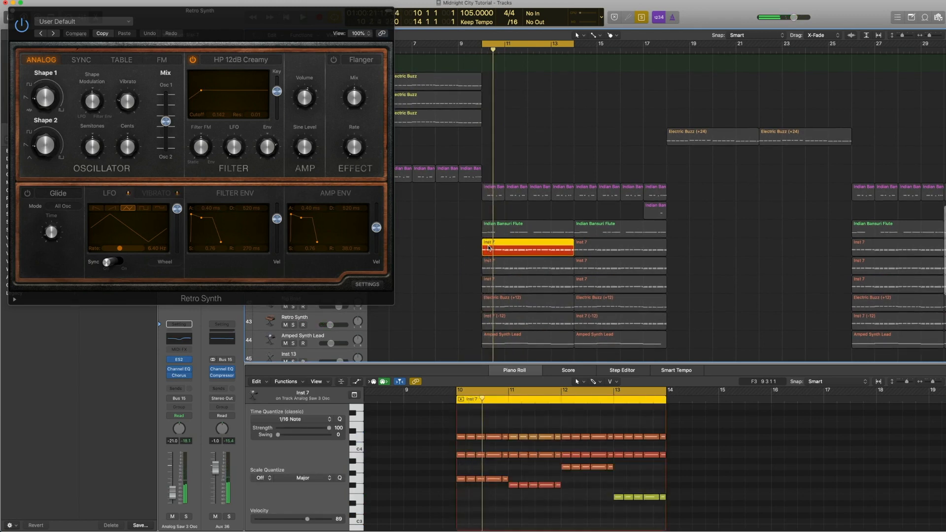
# - Turn off solo, close the Retro Synth window, and select the first three Inst 7 regions plus the Inst 7 (-12) region
pyautogui.moveTo(464, 251); pyautogui.dragTo(502, 285)
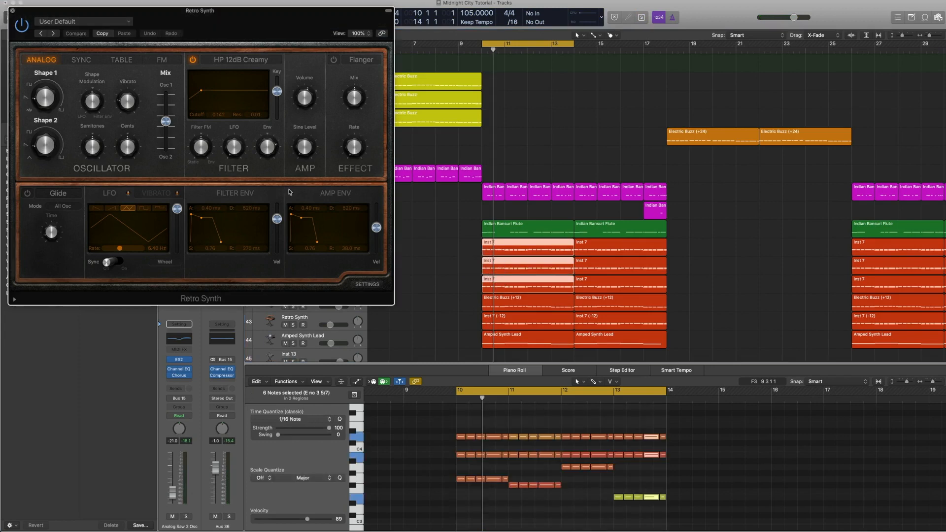
pyautogui.click(12, 11)
pyautogui.keyDown('shift'); pyautogui.click(504, 320); pyautogui.keyUp('shift')
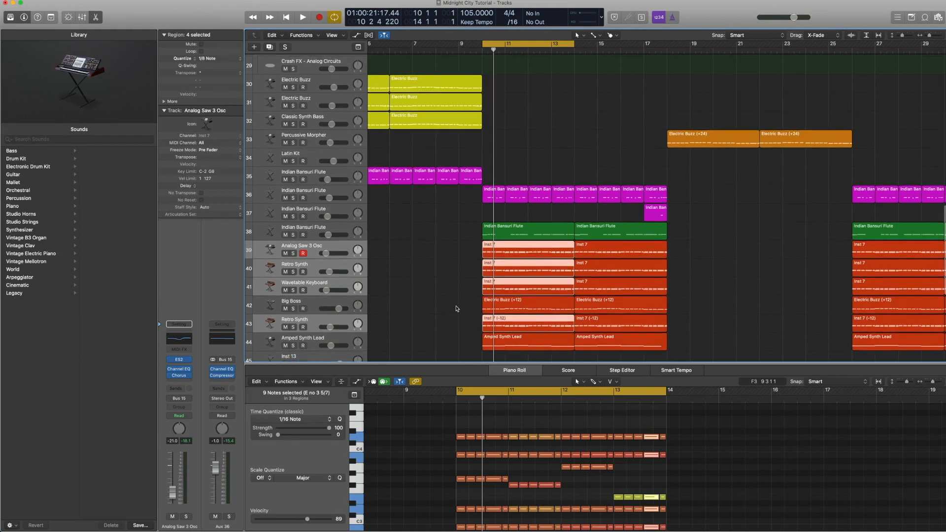
pyautogui.scroll(-2, 454, 295)
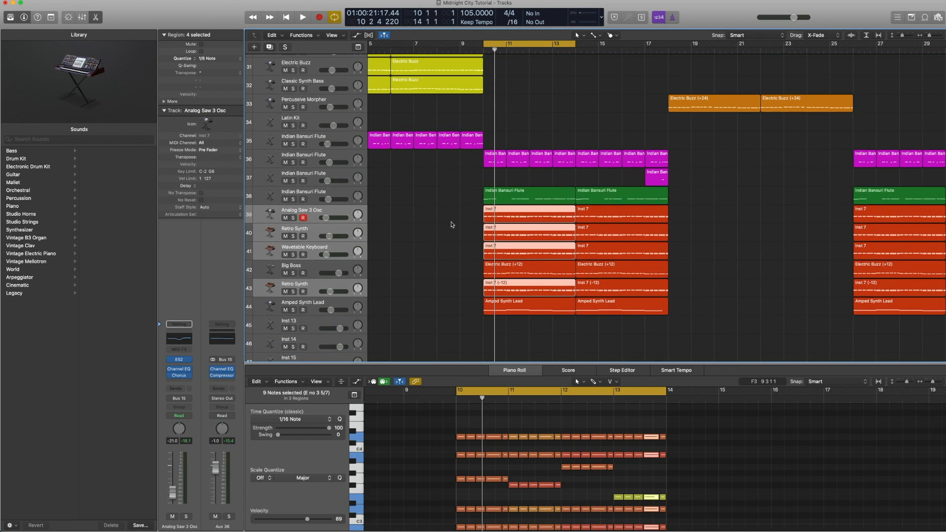
# - Select the five first synth regions from Analog Saw 3 Osc to the lower Retro Synth and play them in the full mix
pyautogui.moveTo(456, 218); pyautogui.dragTo(507, 257)
pyautogui.keyDown('shift'); pyautogui.click(498, 295); pyautogui.keyUp('shift')
pyautogui.moveTo(476, 292); pyautogui.dragTo(511, 221)
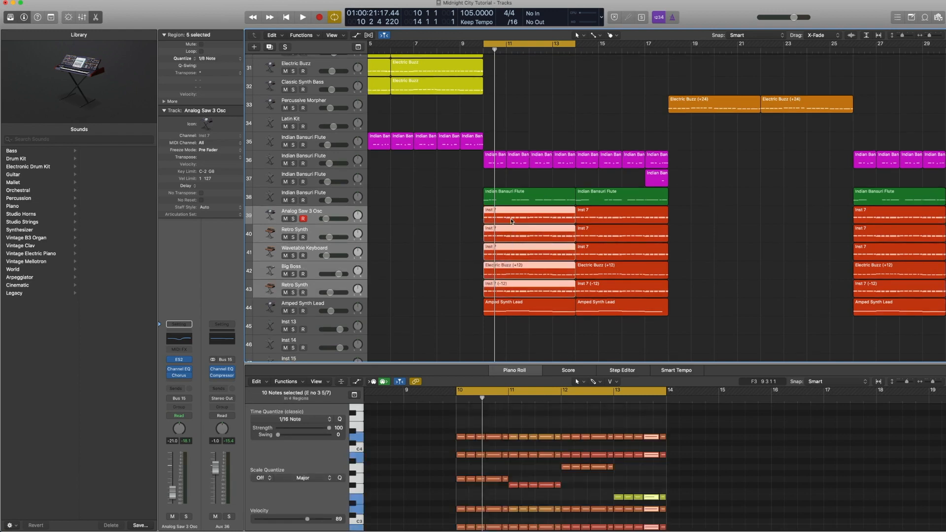
pyautogui.press('space')
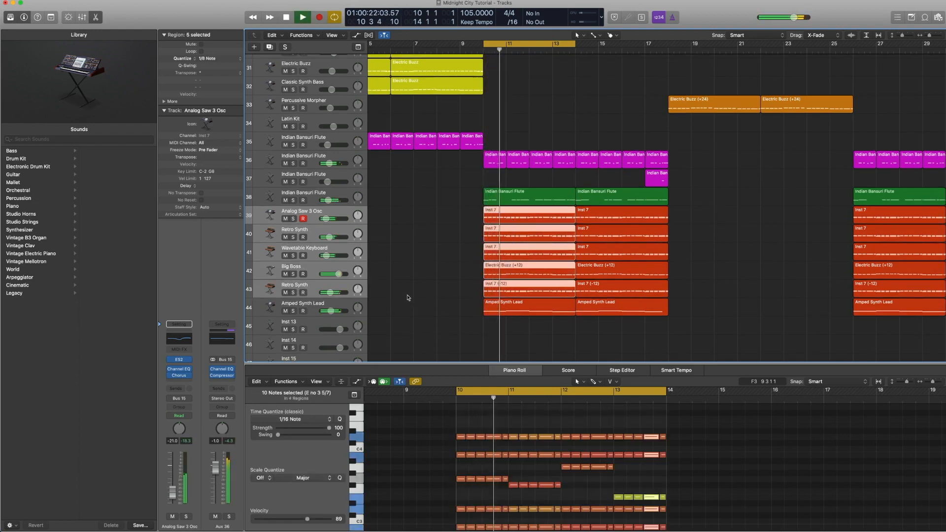
pyautogui.press('space')
# - Select the Amped Synth Lead track and view its first region's notes in the Piano Roll
pyautogui.click(316, 306)
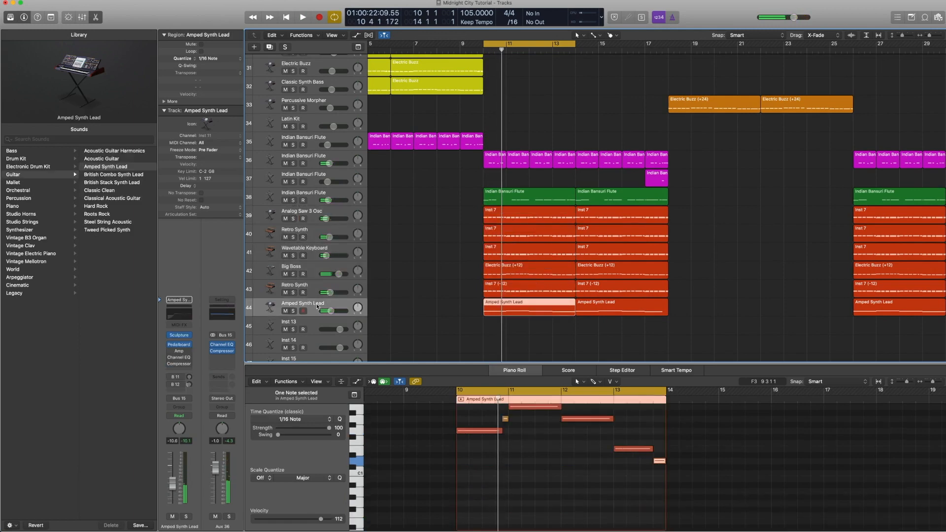
pyautogui.scroll(-2, 441, 321)
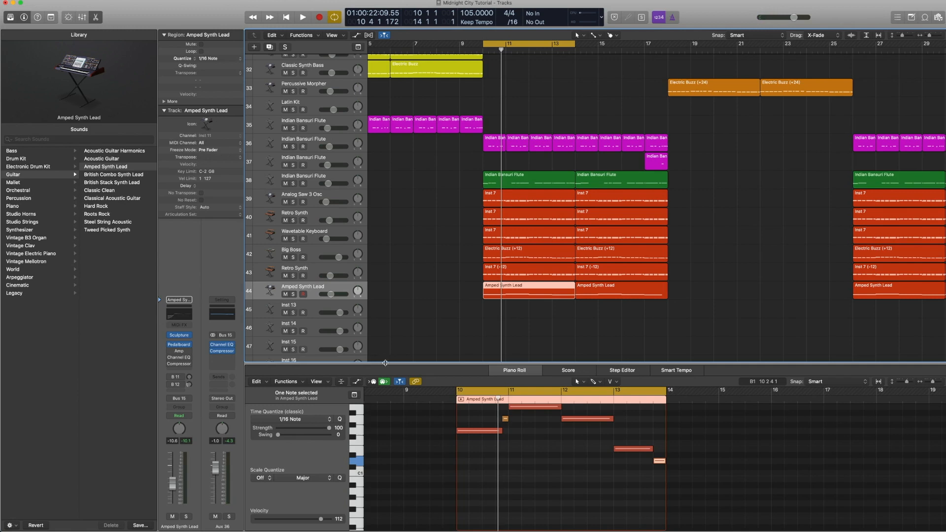
pyautogui.scroll(2, 466, 465)
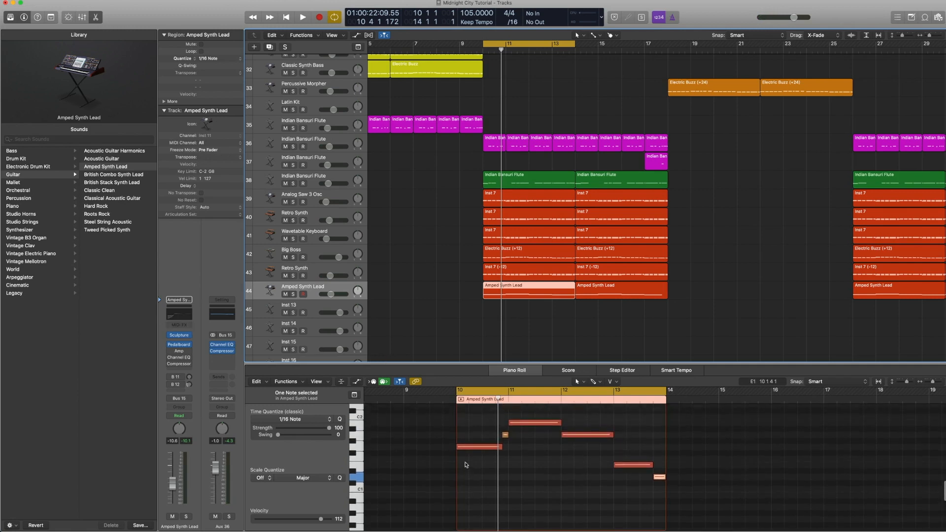
# - Inspect the Amped Synth Lead track's Sculpture instrument and its Pedalboard effect, closing each plug-in window after viewing it
pyautogui.scroll(4, 466, 465)
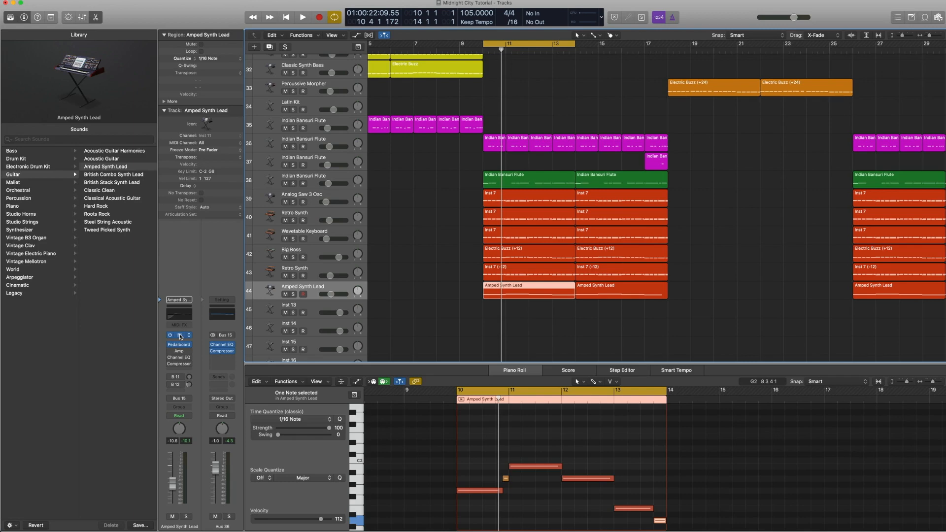
pyautogui.click(181, 337)
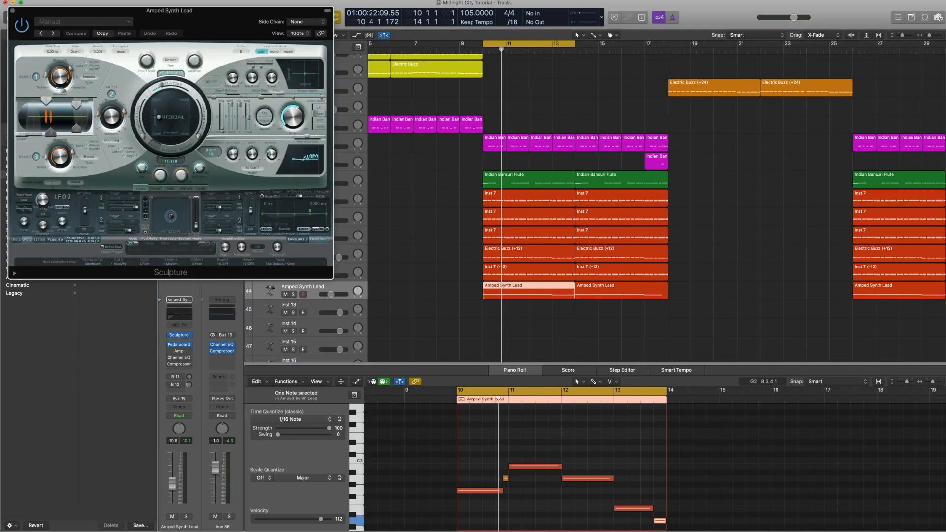
pyautogui.click(12, 10)
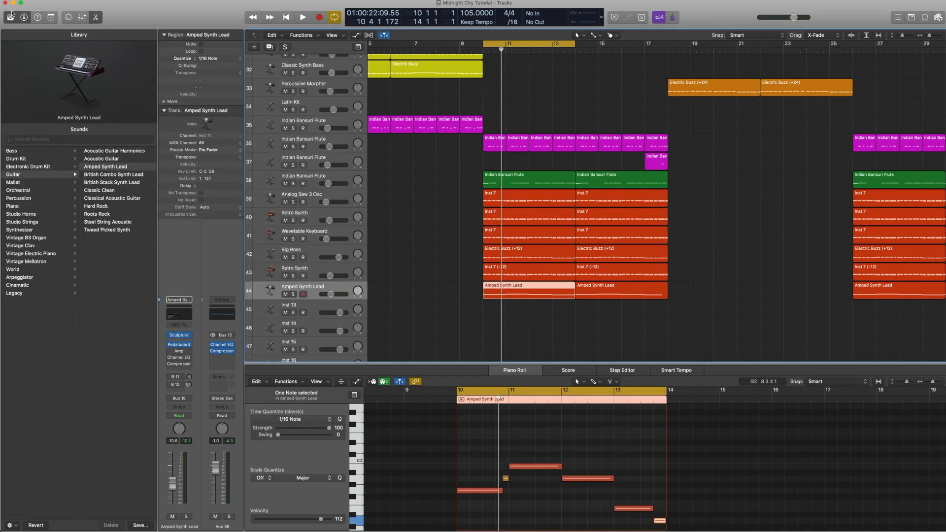
pyautogui.click(180, 347)
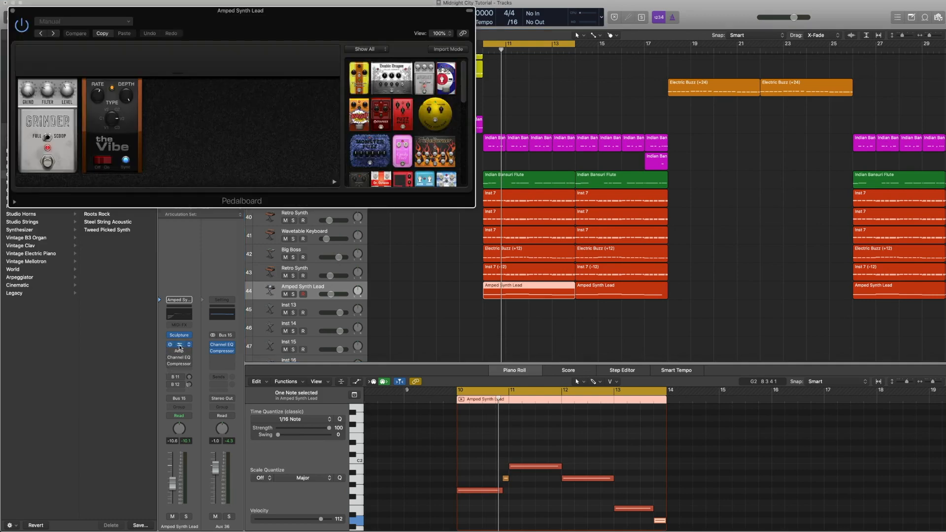
pyautogui.click(12, 10)
# - Audition the first Amped Synth Lead region in solo, adding the Electric Buzz (+12) region and the Inst 7 (-12) region one at a time
pyautogui.click(498, 296)
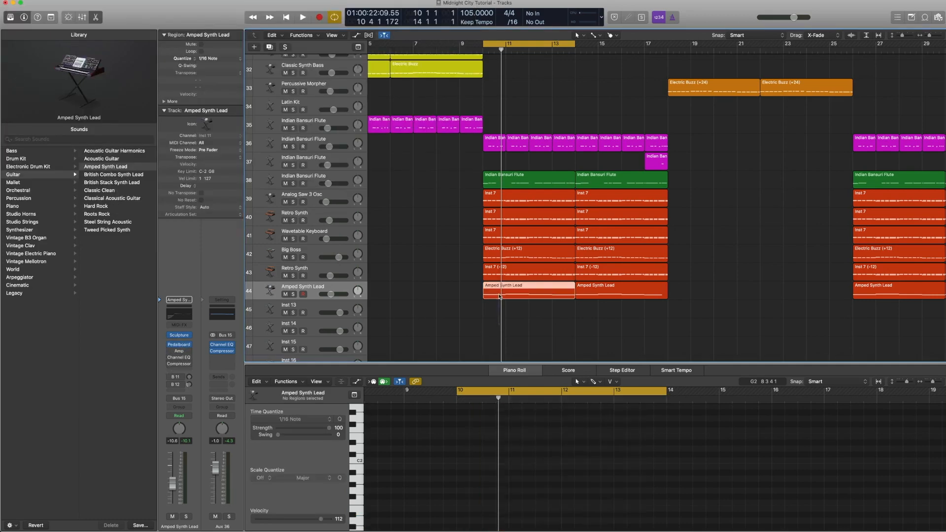
pyautogui.press('space')
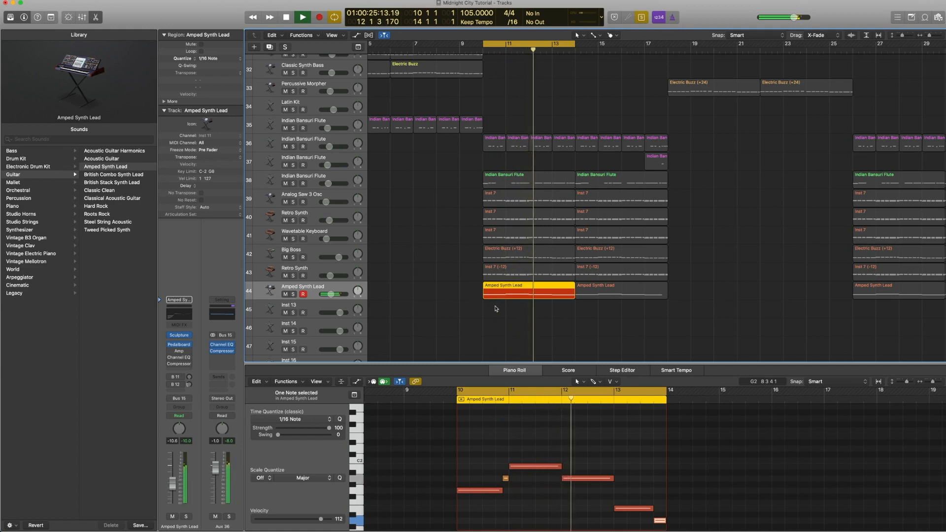
pyautogui.press('space')
pyautogui.keyDown('shift'); pyautogui.click(496, 254); pyautogui.keyUp('shift')
pyautogui.press('space')
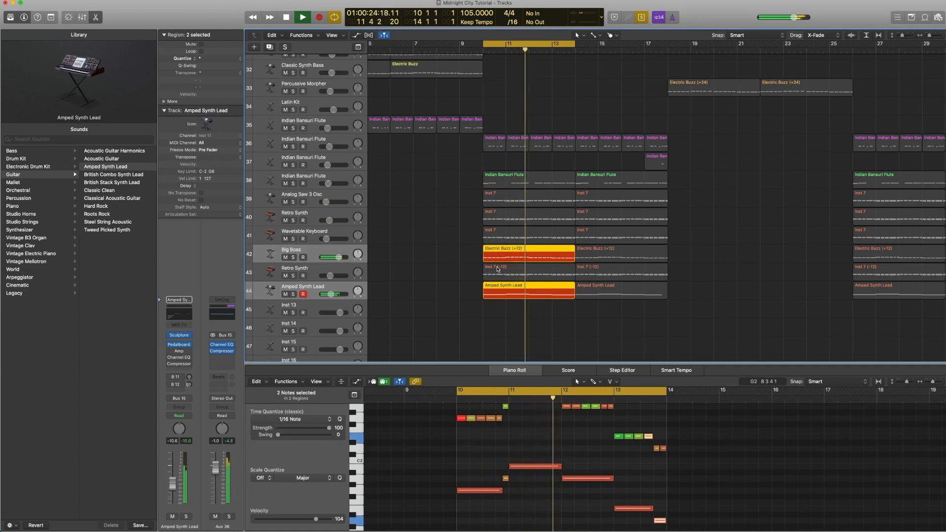
pyautogui.press('space')
pyautogui.keyDown('shift'); pyautogui.click(502, 276); pyautogui.keyUp('shift')
pyautogui.press('space')
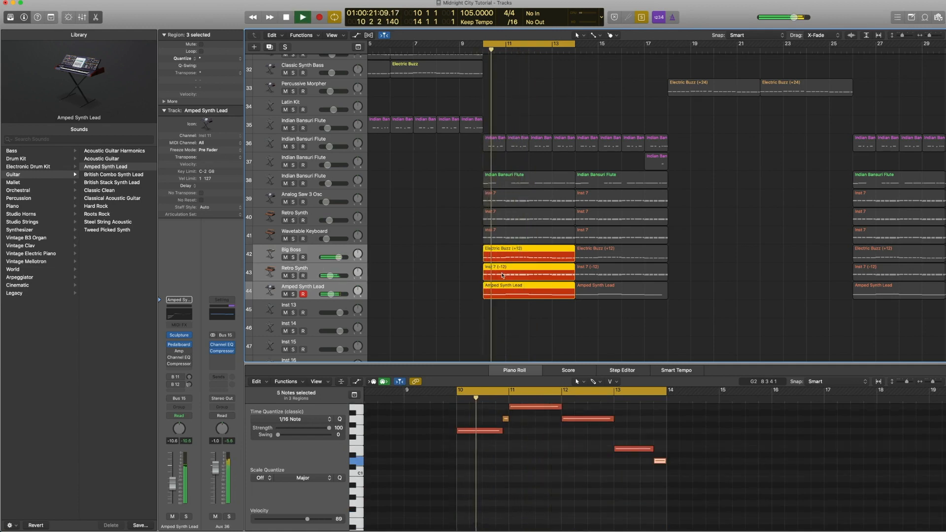
# - Add the Inst 7 regions of Wavetable Keyboard, Retro Synth and Analog Saw 3 Osc one by one during playback, and stop
pyautogui.keyDown('shift'); pyautogui.click(500, 235); pyautogui.keyUp('shift')
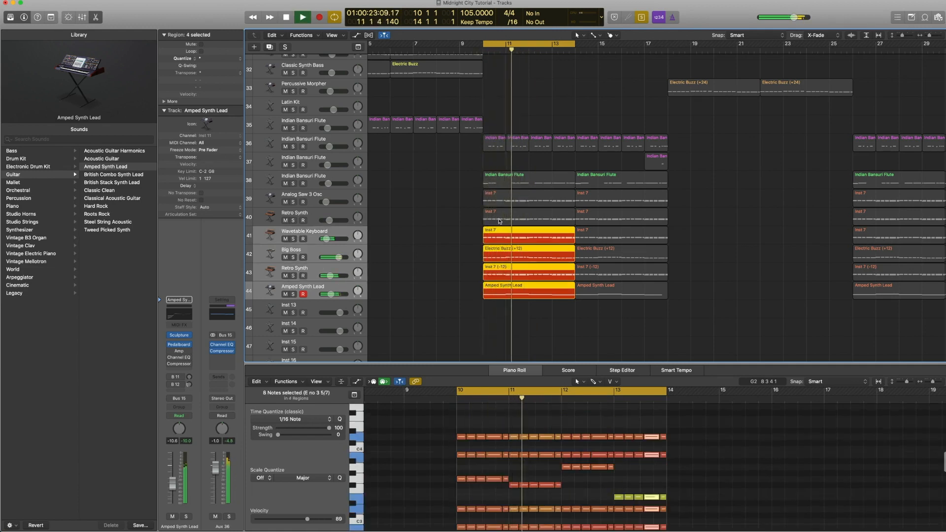
pyautogui.keyDown('shift'); pyautogui.click(500, 217); pyautogui.keyUp('shift')
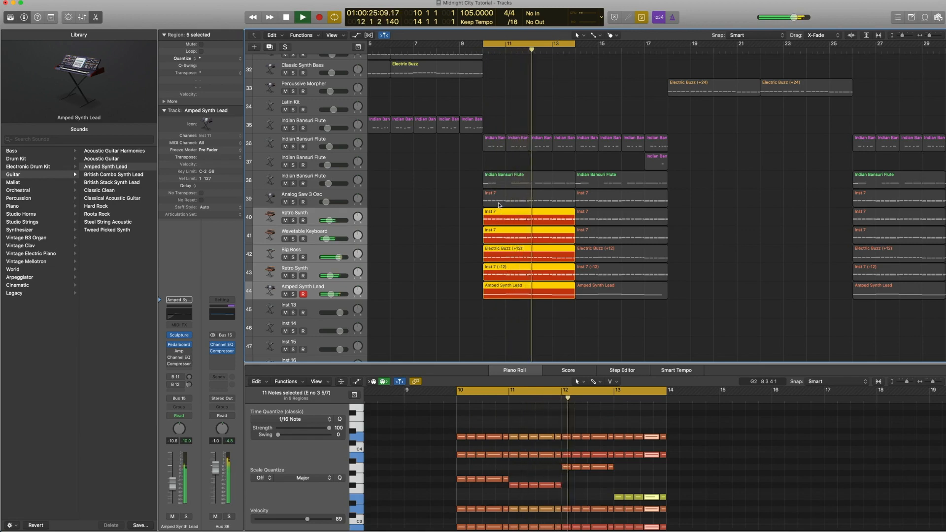
pyautogui.keyDown('shift'); pyautogui.click(499, 206); pyautogui.keyUp('shift')
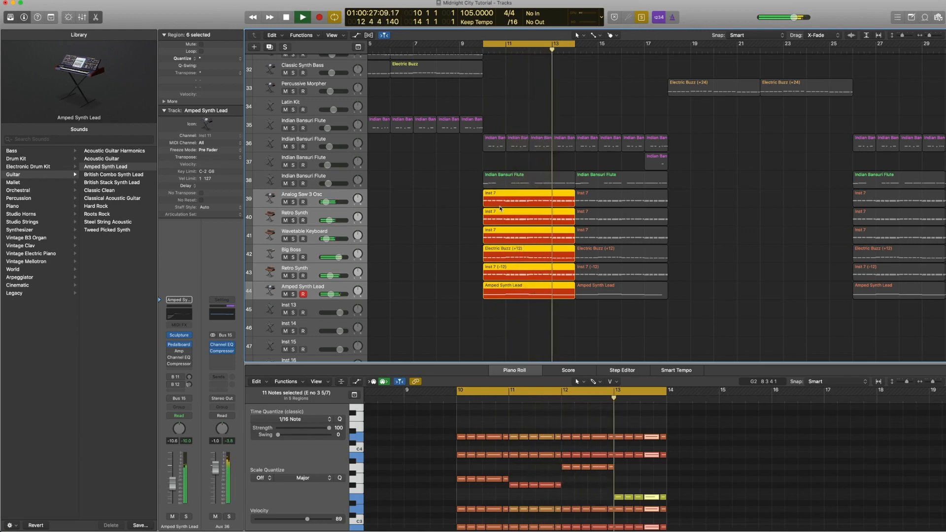
pyautogui.hscroll(-1, 501, 209)
pyautogui.press('space')
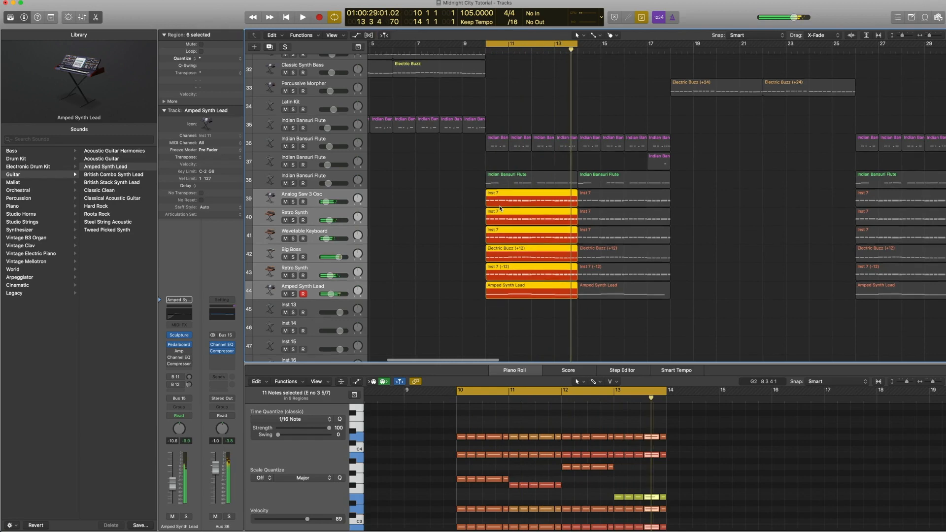
# - Turn off solo and close the Piano Roll to give the tracks area full height
pyautogui.hotkey('ctrl', 's')
pyautogui.scroll(1, 462, 212)
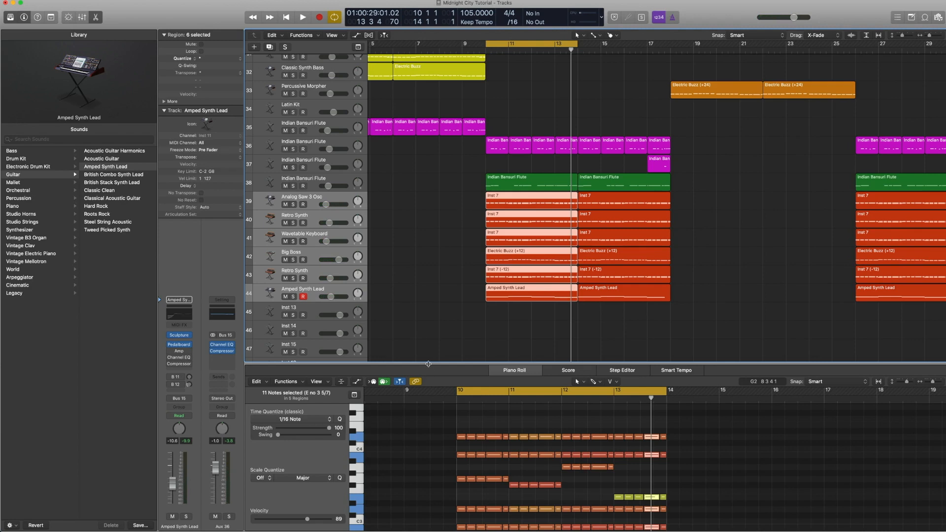
pyautogui.press('e')
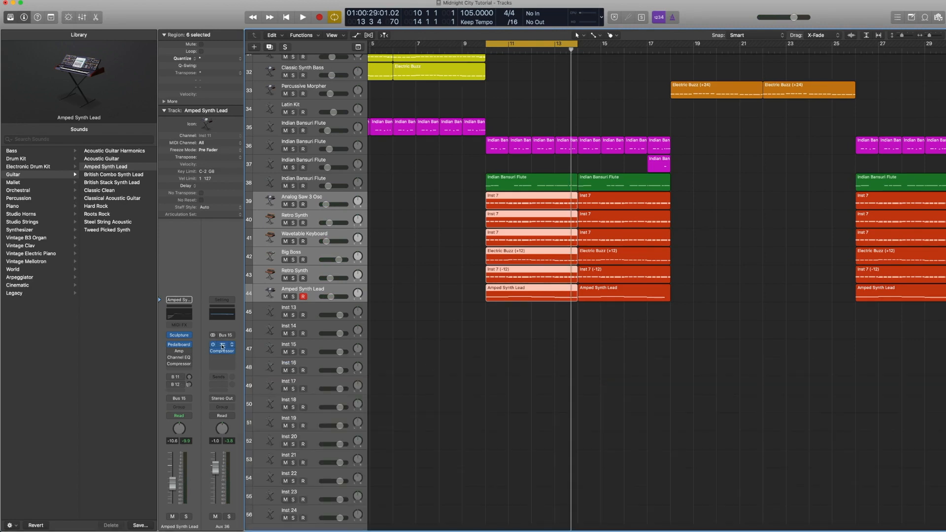
# - Inspect the Channel EQ on the Aux 36 bus, close it, and open the bus's Compressor
pyautogui.click(223, 347)
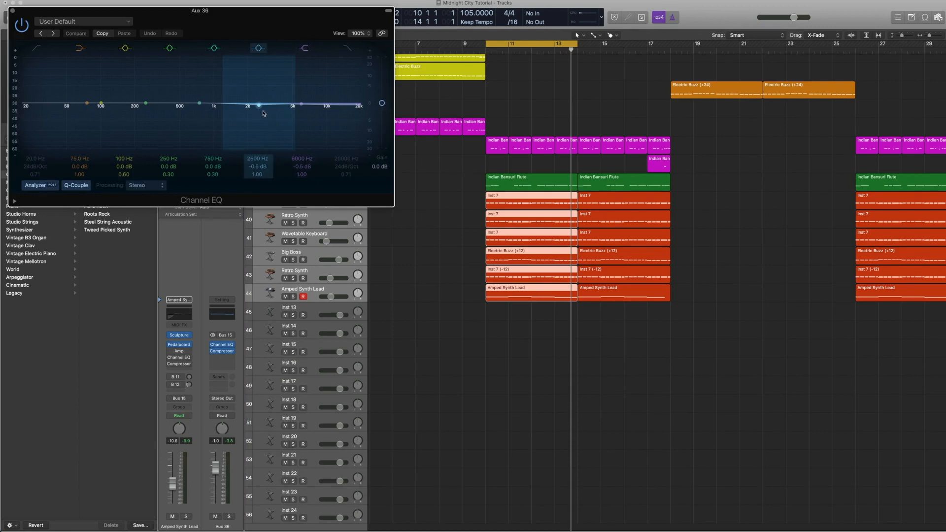
pyautogui.click(260, 115)
pyautogui.click(12, 12)
pyautogui.click(222, 351)
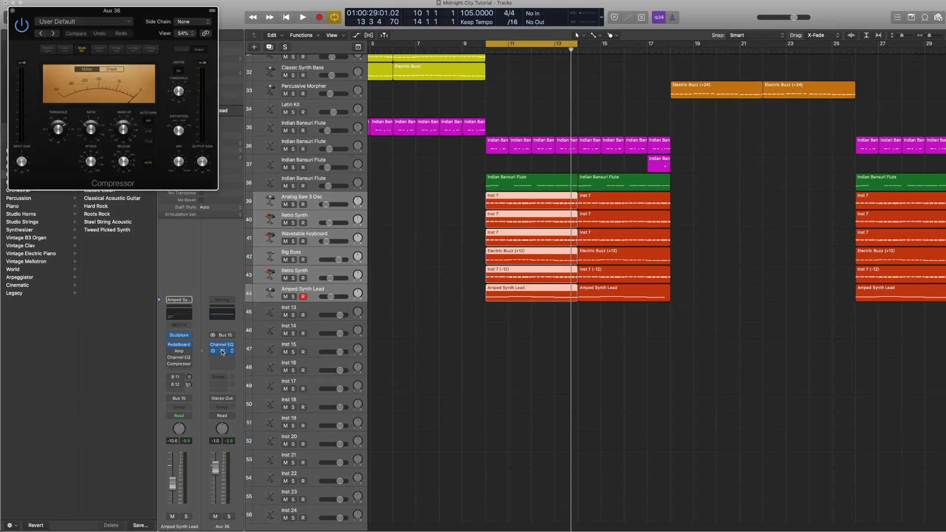
# - Audition the six layered synth regions in solo with the Aux 36 Compressor open, close the Compressor, and turn off solo
pyautogui.moveTo(486, 382); pyautogui.dragTo(497, 201)
pyautogui.hotkey('ctrl', 's')
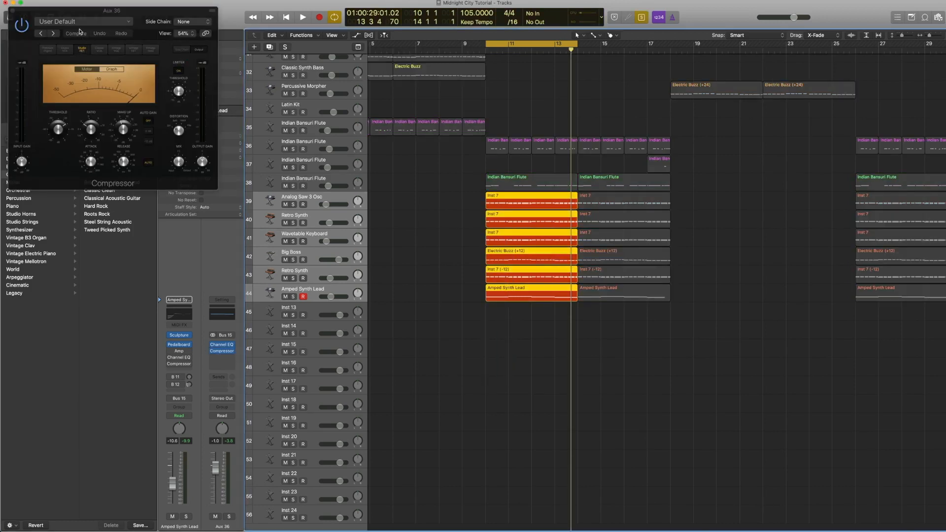
pyautogui.press('space')
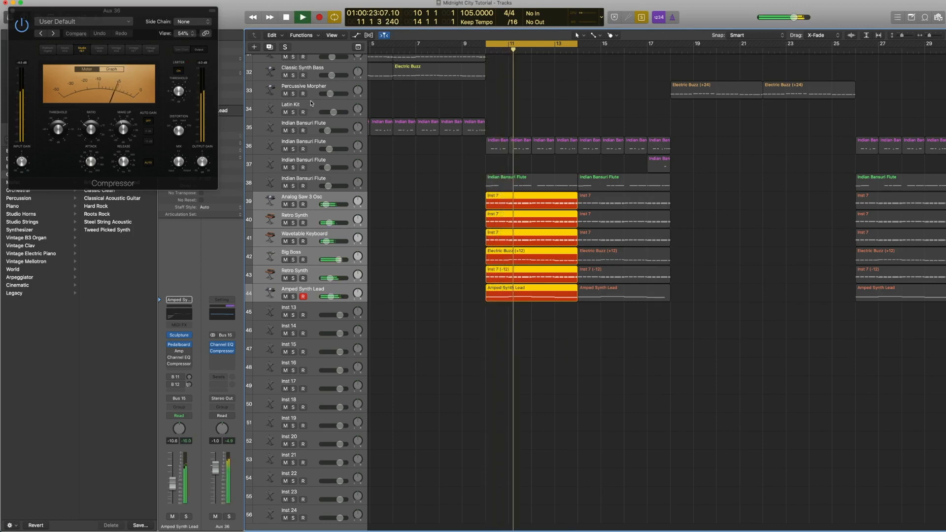
pyautogui.press('space')
pyautogui.moveTo(96, 124)
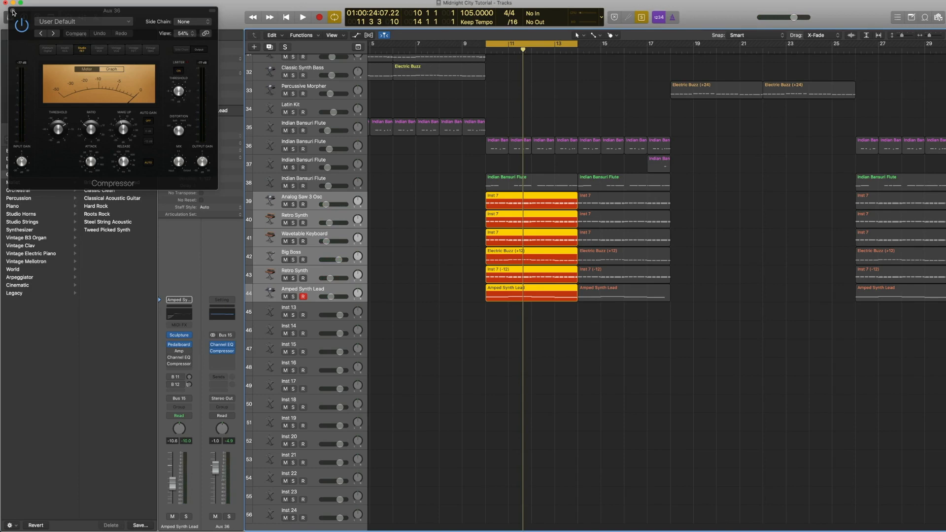
pyautogui.click(13, 10)
pyautogui.hotkey('ctrl', 's')
# - Compare the channel strips of Indian Bansuri Flute tracks 35 and 36, ending with track 36 selected
pyautogui.scroll(10, 448, 258)
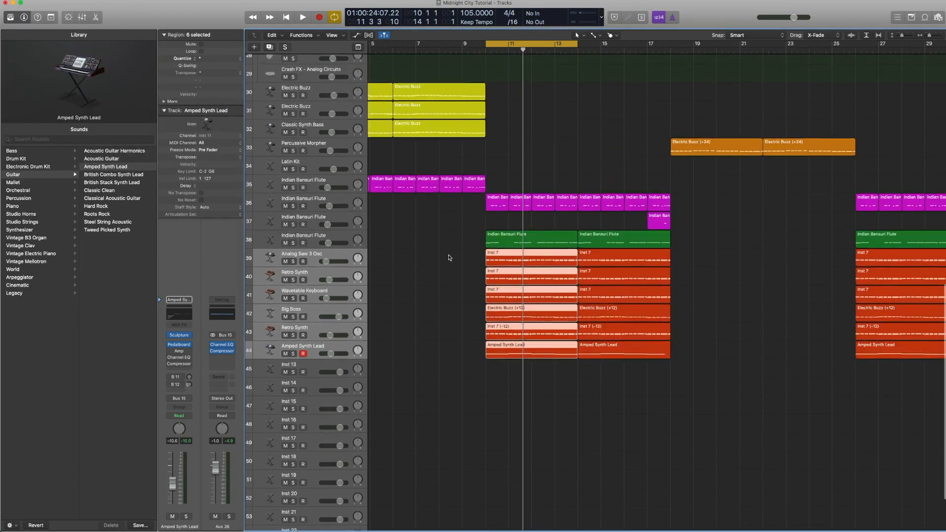
pyautogui.scroll(-10, 450, 253)
pyautogui.scroll(1, 450, 245)
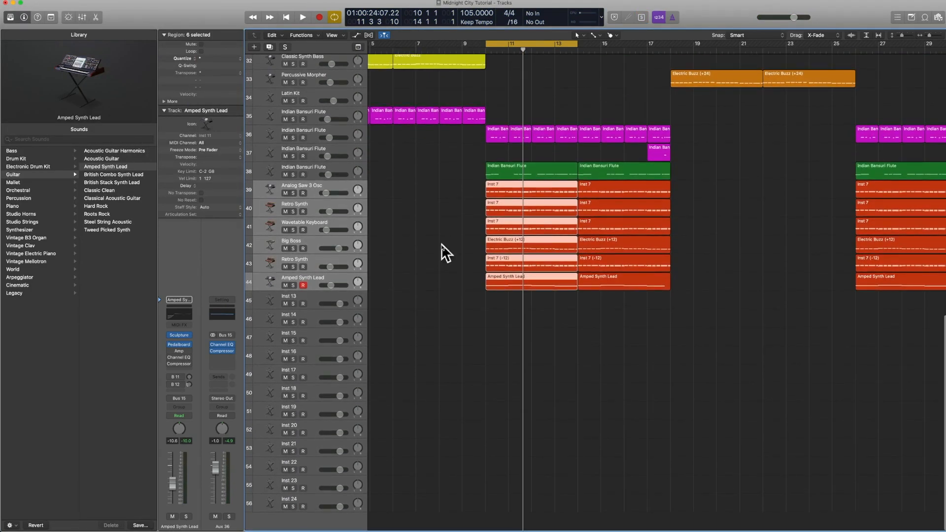
pyautogui.scroll(4, 446, 247)
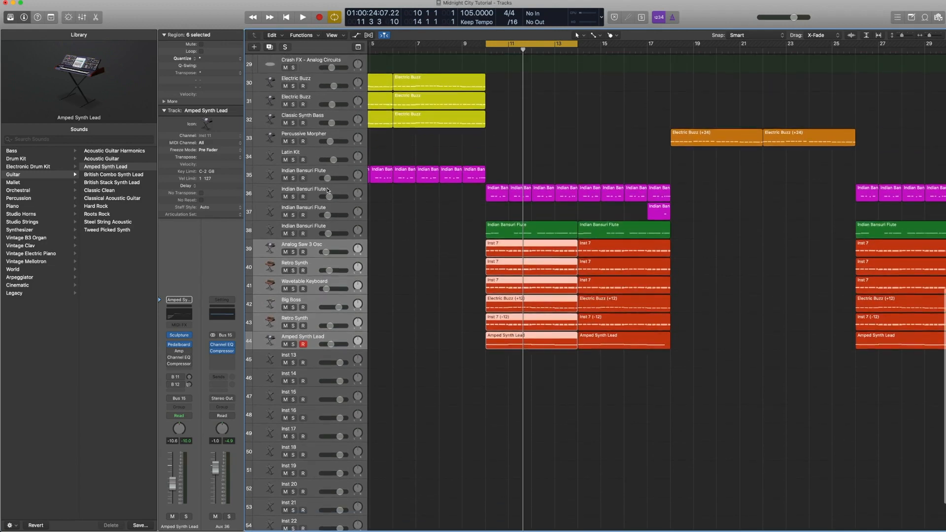
pyautogui.click(324, 187)
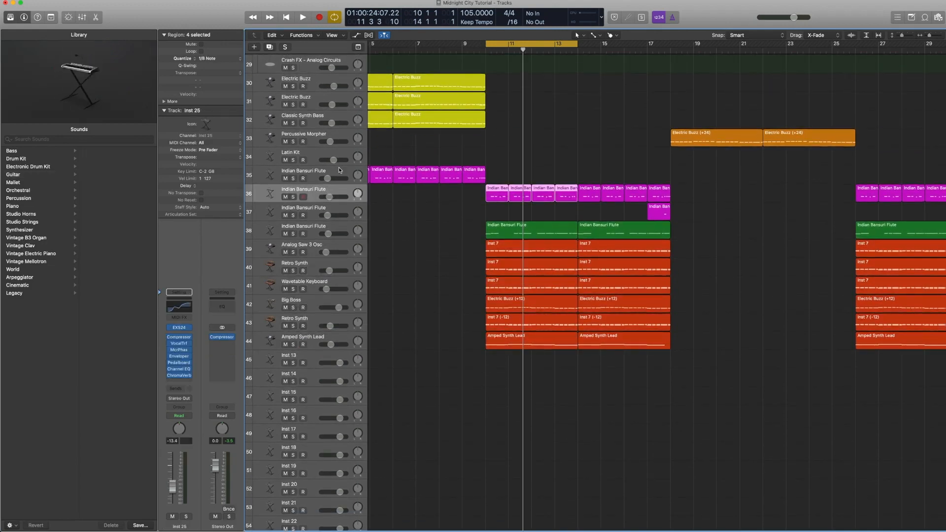
pyautogui.scroll(1, 339, 168)
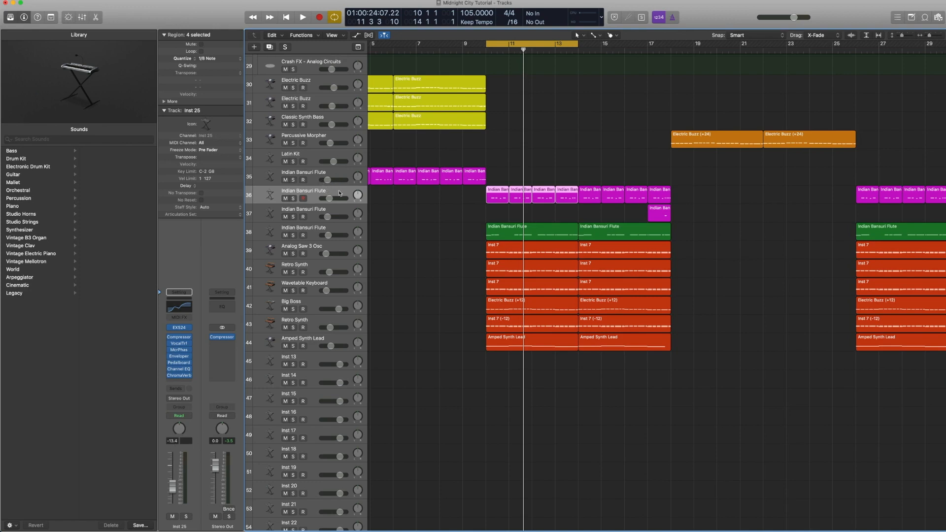
pyautogui.click(334, 174)
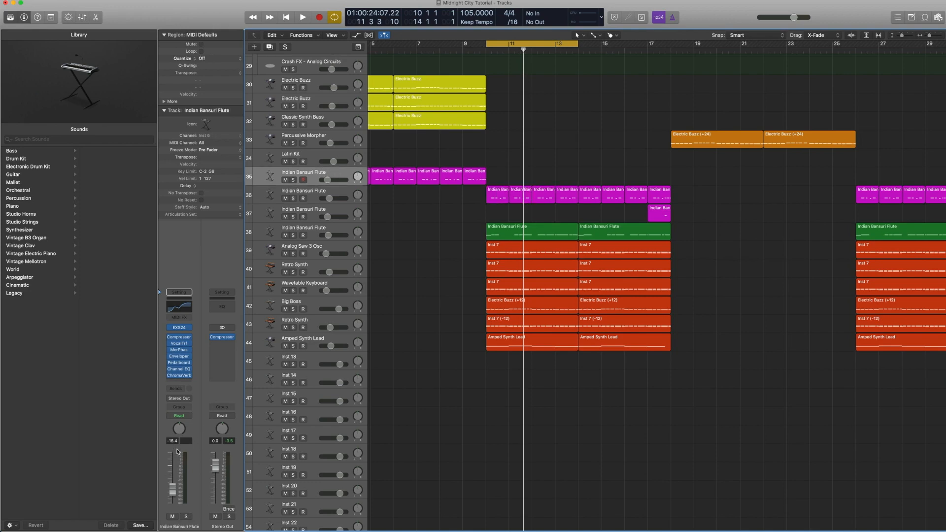
pyautogui.click(331, 192)
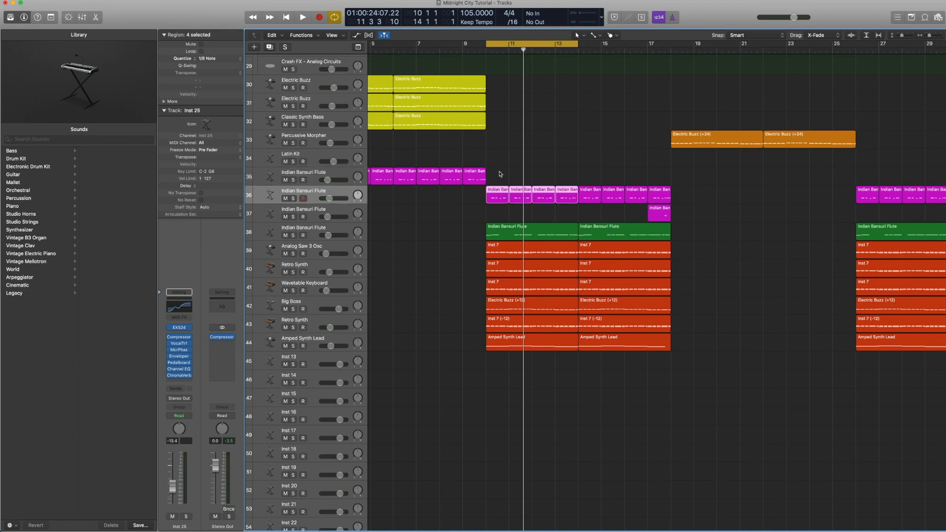
# - Highlight the layered regions in bars 10 to 14, clear the selection, and compare the effects on Indian Bansuri Flute tracks 36 and 37
pyautogui.moveTo(497, 186); pyautogui.dragTo(573, 398)
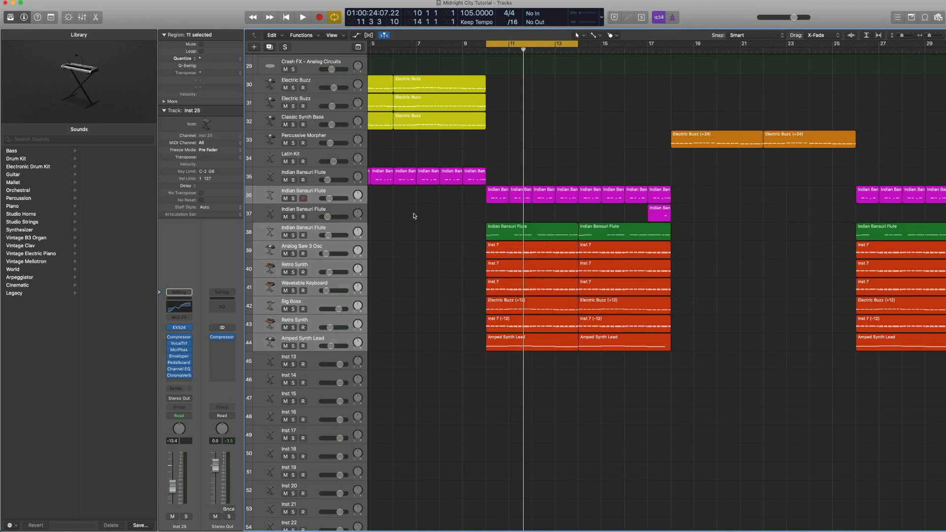
pyautogui.click(414, 216)
pyautogui.click(322, 211)
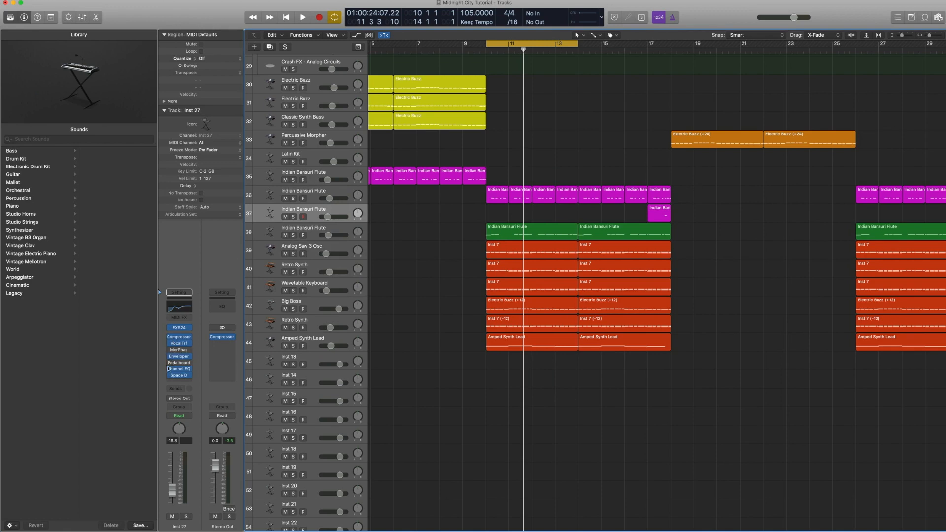
pyautogui.click(308, 197)
pyautogui.click(308, 216)
# - Inspect the Channel EQ and the Space Designer reverb on Indian Bansuri Flute track 37, closing both plug-in windows
pyautogui.click(188, 311)
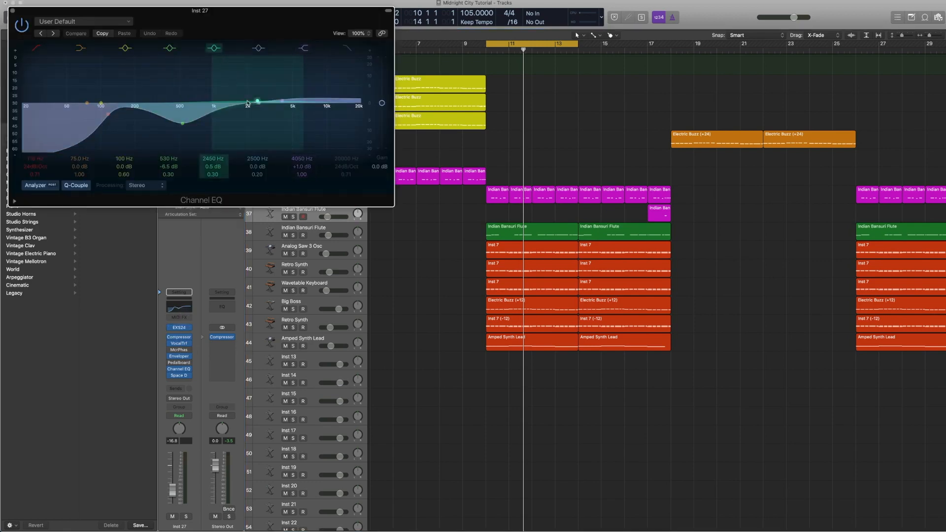
pyautogui.click(13, 11)
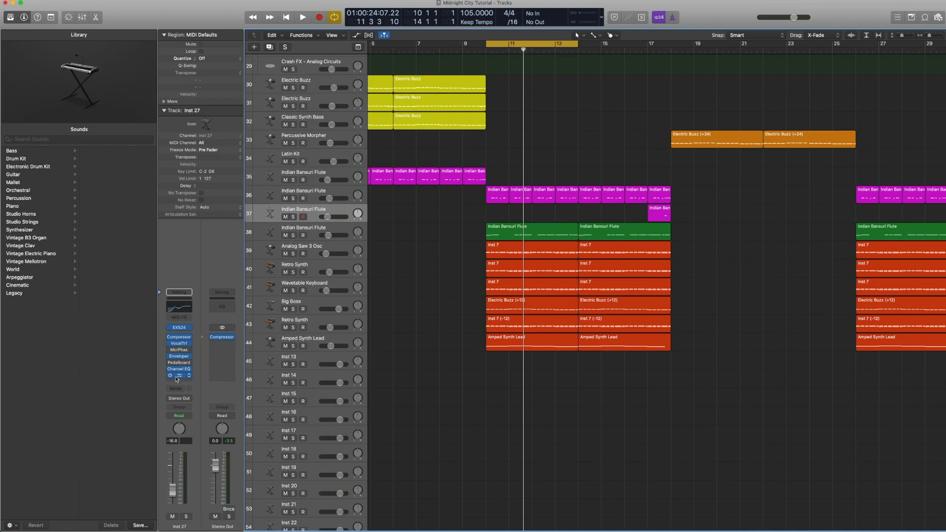
pyautogui.click(179, 376)
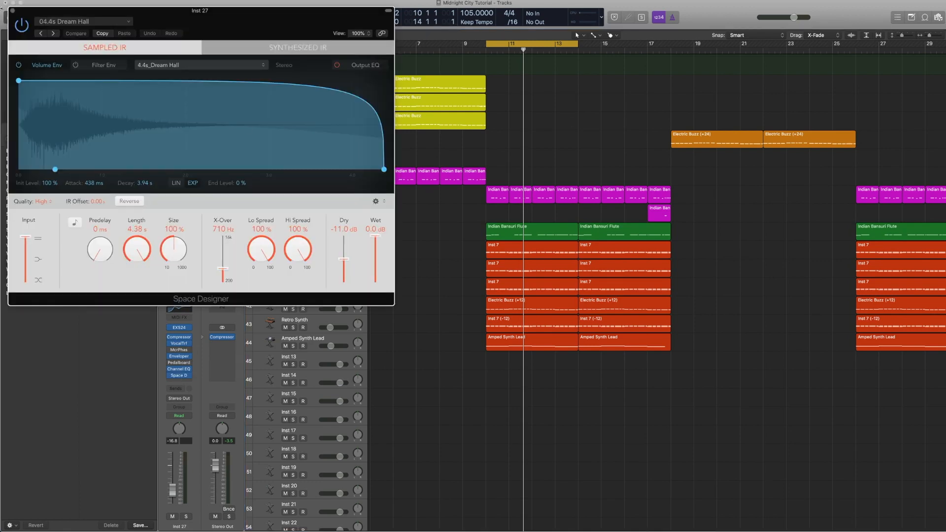
pyautogui.click(12, 10)
# - Play the Indian Bansuri Flute region on track 37 in solo from around bar 17 with cycle mode turned off, and stop playback
pyautogui.click(699, 90)
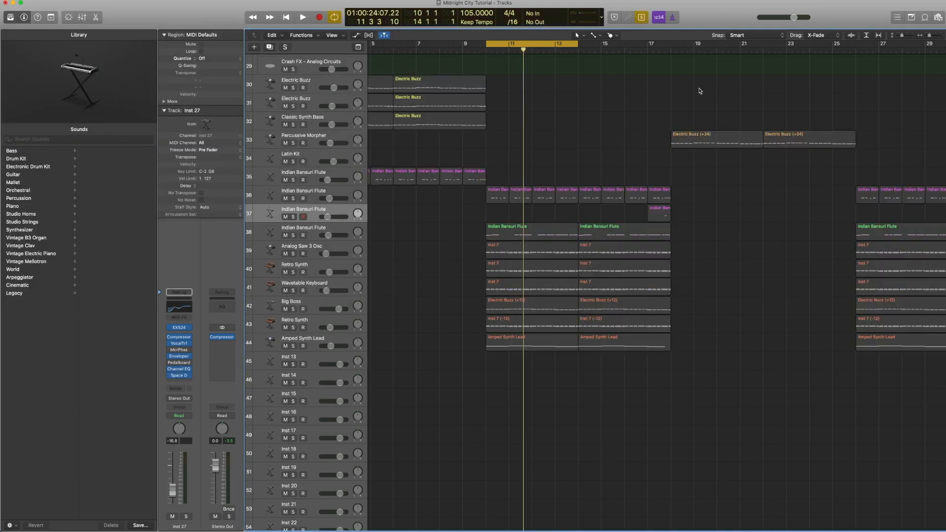
pyautogui.click(657, 213)
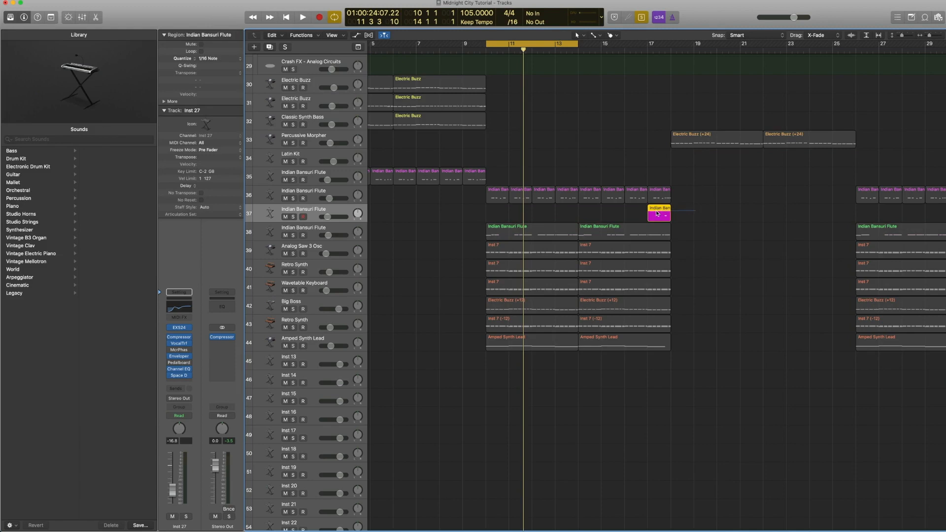
pyautogui.doubleClick(662, 50)
pyautogui.click(551, 45)
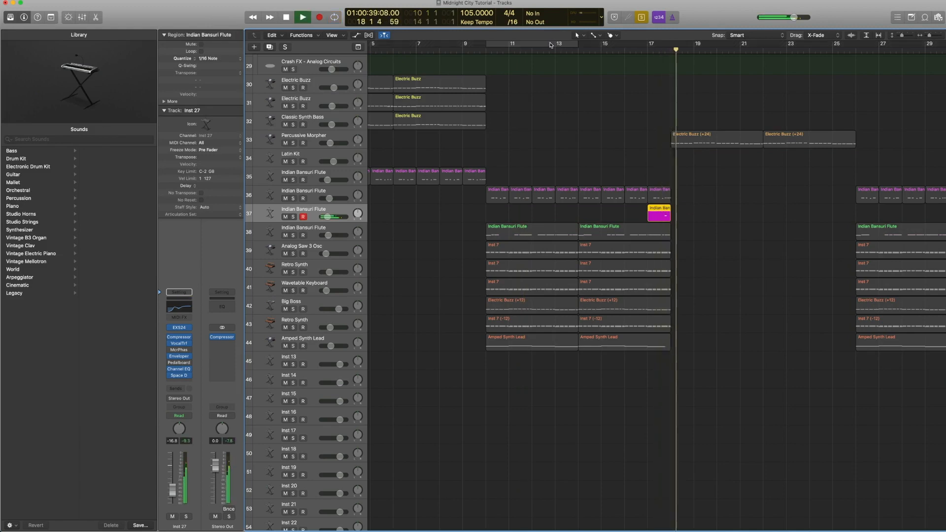
pyautogui.press('space')
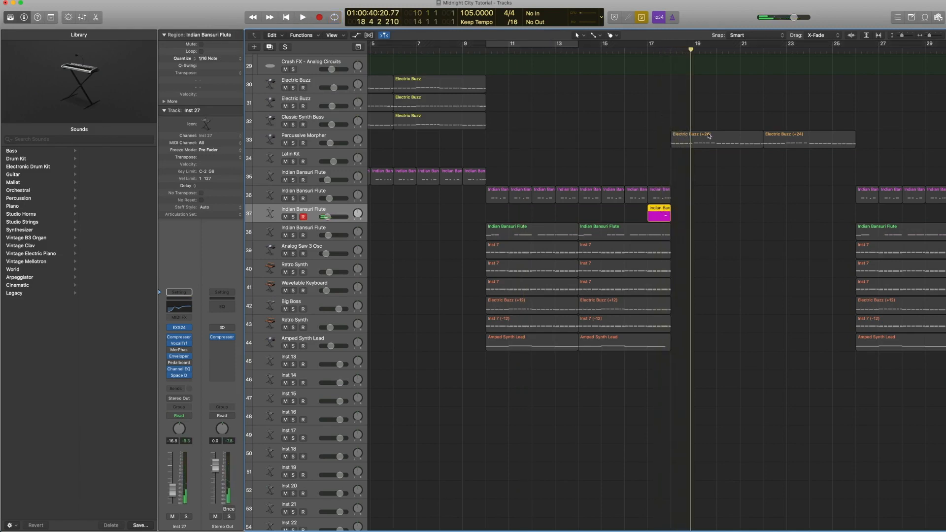
# - Turn solo off and play the full mix from around bar 17, stop playback, and select the Indian Bansuri Flute region on track 37
pyautogui.hotkey('ctrl', 's')
pyautogui.doubleClick(646, 49)
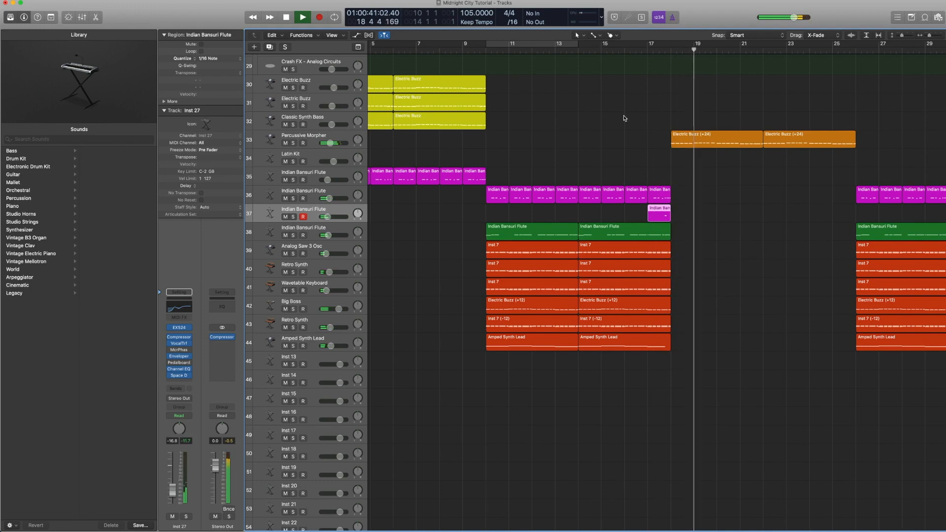
pyautogui.press('space')
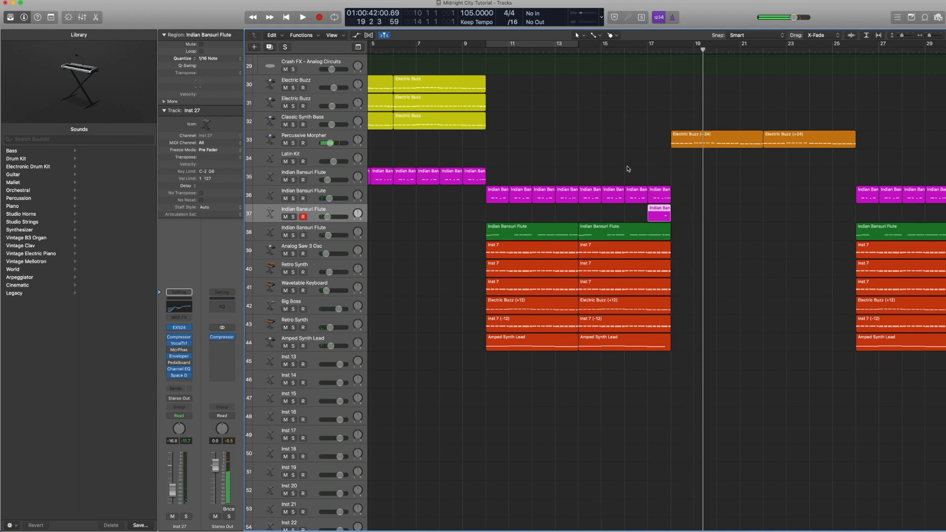
pyautogui.scroll(-1, 629, 170)
pyautogui.moveTo(683, 213); pyautogui.dragTo(658, 216)
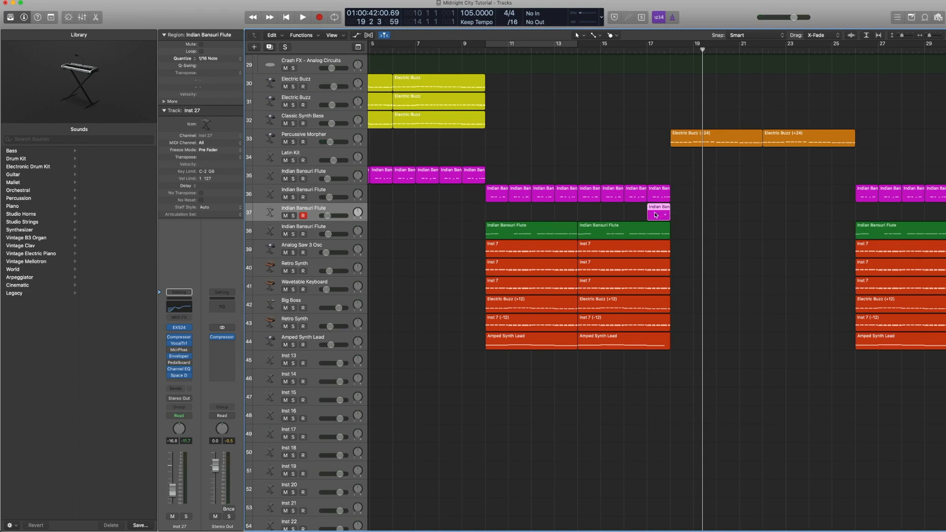
# - Select Indian Bansuri Flute track 38 and inspect its Space Designer reverb, closing the plug-in window
pyautogui.click(312, 229)
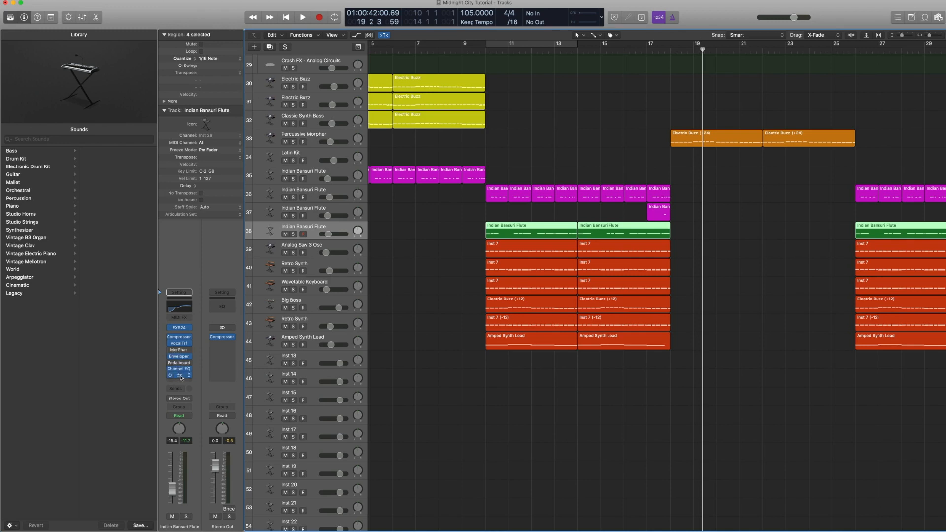
pyautogui.click(181, 376)
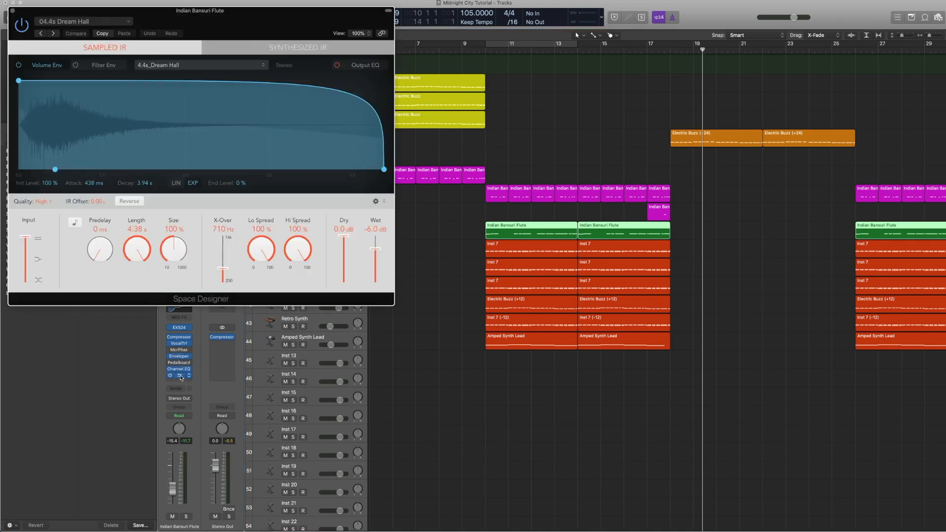
pyautogui.click(13, 11)
# - Play the Indian Bansuri Flute regions on track 38 in solo from bar 10, stopping playback and turning solo off
pyautogui.hotkey('ctrl', 's')
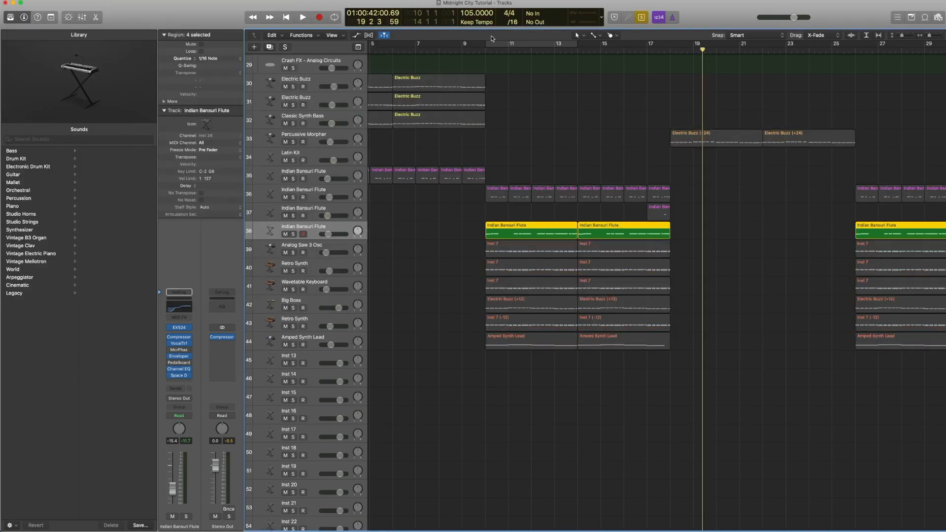
pyautogui.click(485, 51)
pyautogui.press('space')
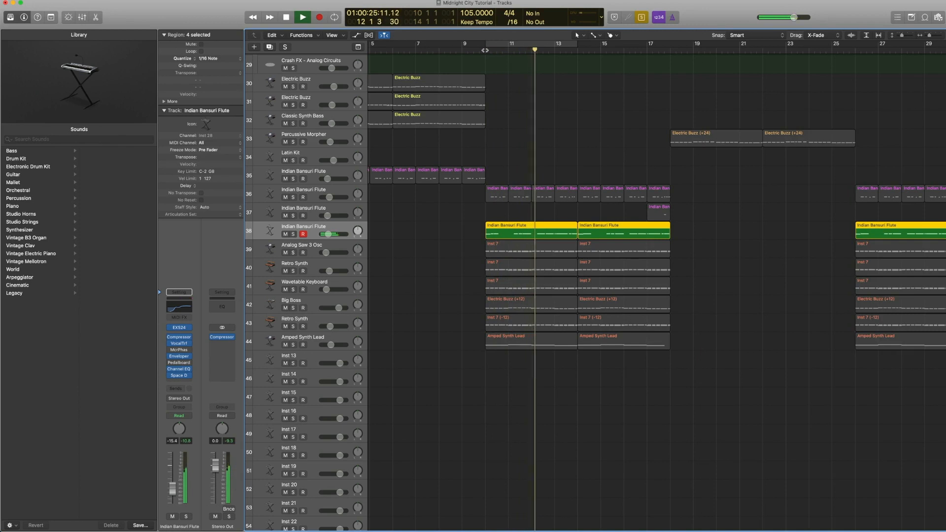
pyautogui.press('space')
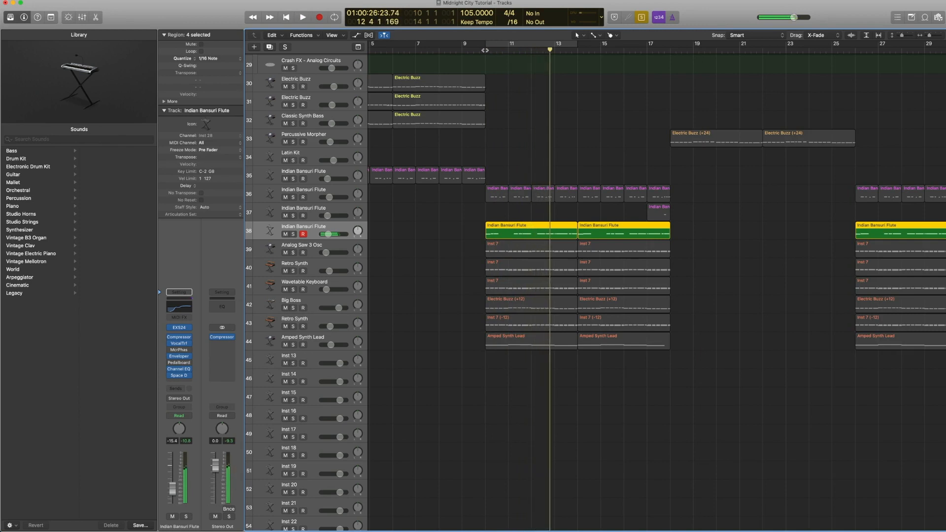
pyautogui.hotkey('ctrl', 's')
# - Cycle bars 10 to 14 and play the layered regions on tracks 36 to 44 in solo, then stop and clear the selection
pyautogui.click(506, 42)
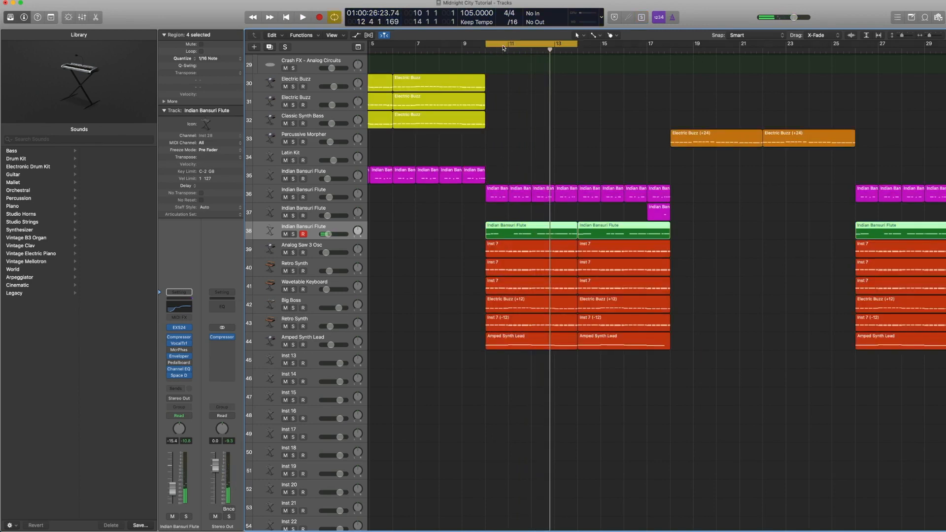
pyautogui.moveTo(492, 170); pyautogui.dragTo(567, 355)
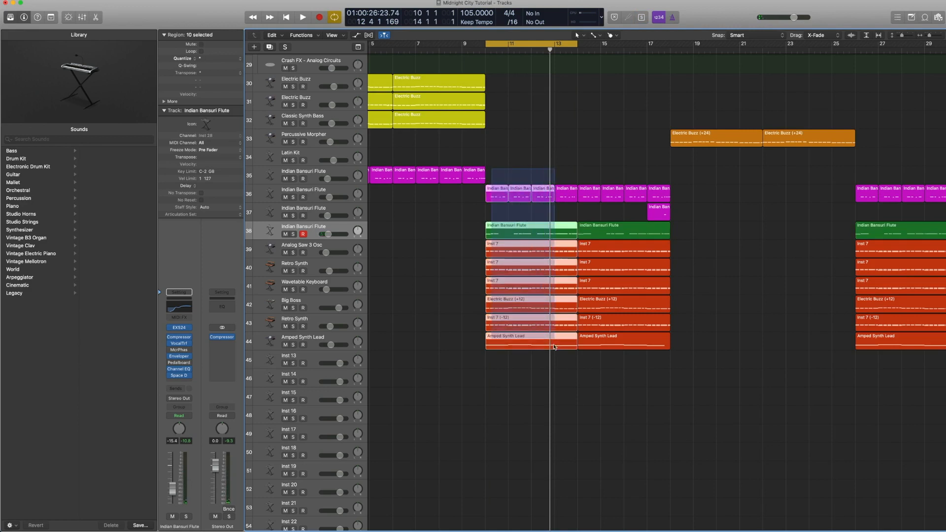
pyautogui.hotkey('ctrl', 's')
pyautogui.press('space')
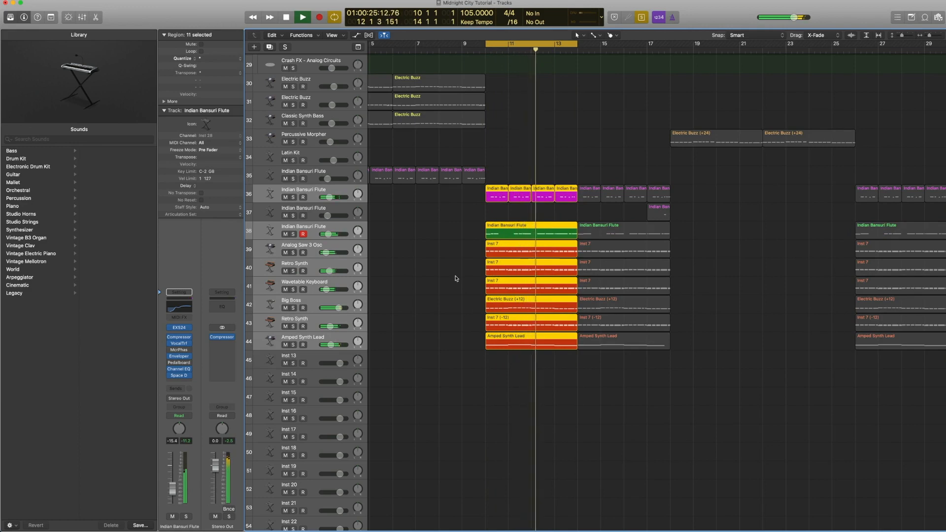
pyautogui.press('space')
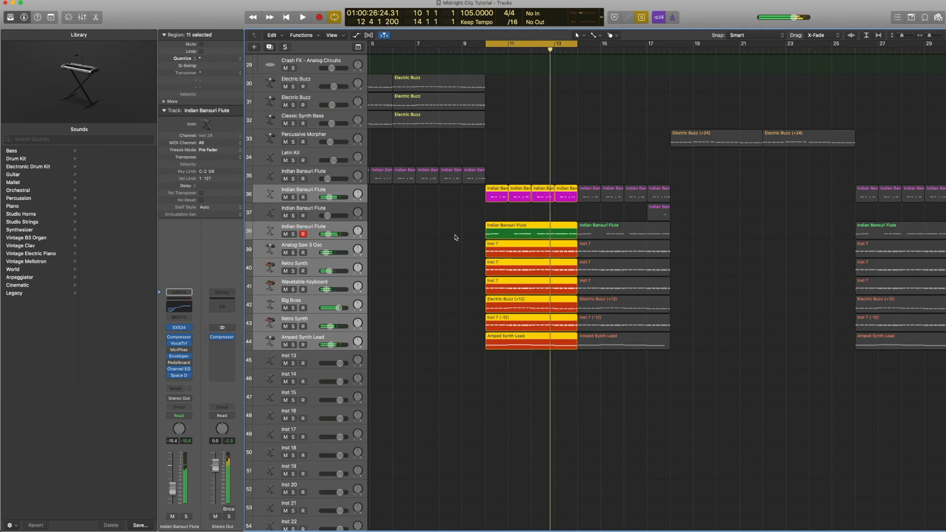
pyautogui.click(455, 235)
# - Look over the track list from the drums to the synth layers, highlighting the layered regions in bars 14 to 18 and the track 37 region
pyautogui.click(511, 233)
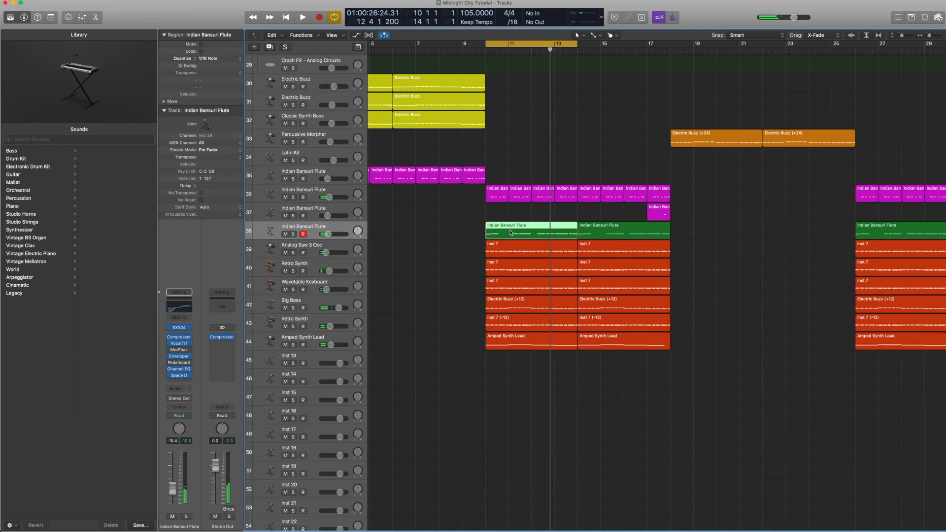
pyautogui.scroll(3, 463, 219)
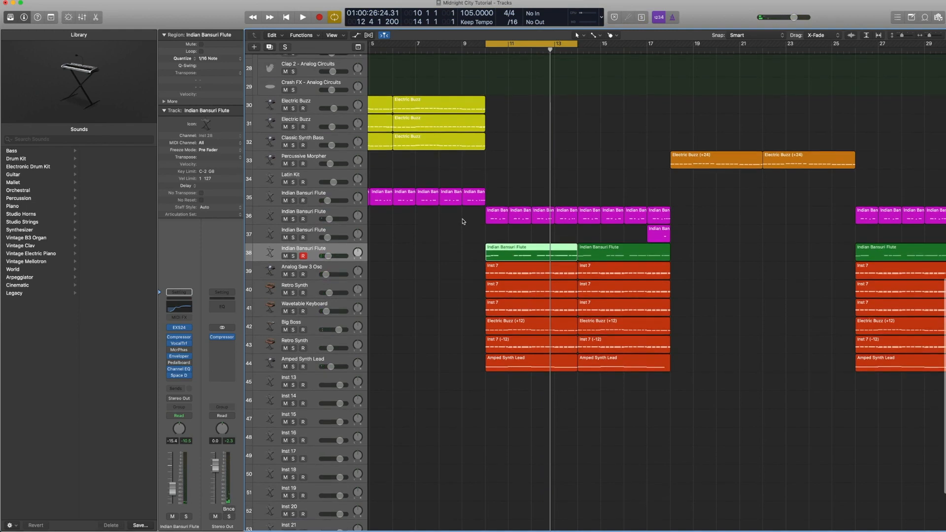
pyautogui.scroll(3, 488, 216)
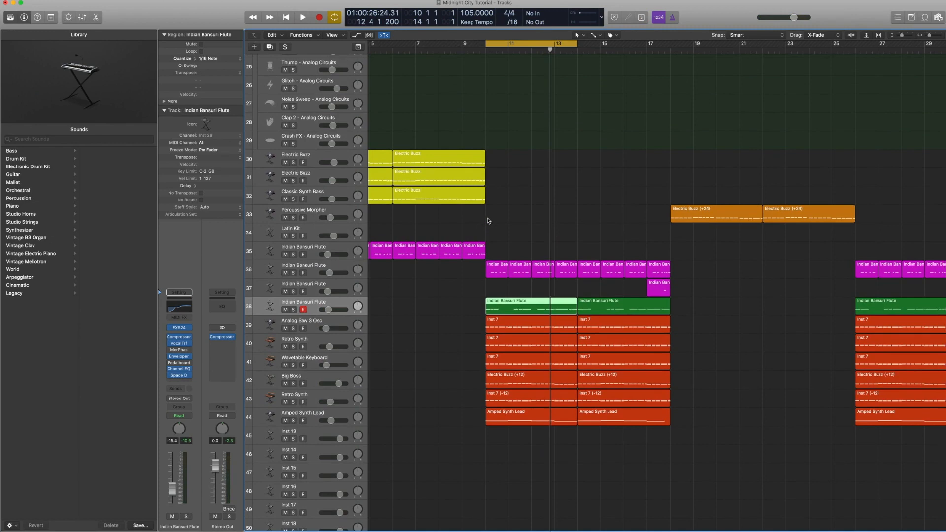
pyautogui.scroll(12, 487, 222)
pyautogui.scroll(-10, 490, 221)
pyautogui.scroll(1, 542, 276)
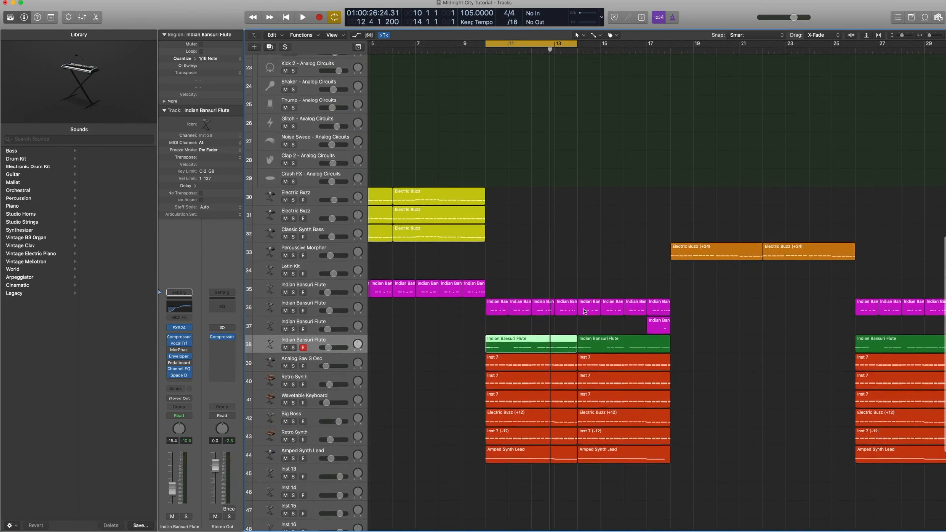
pyautogui.moveTo(591, 284); pyautogui.dragTo(666, 459)
pyautogui.moveTo(684, 321); pyautogui.dragTo(666, 327)
pyautogui.scroll(12, 672, 319)
pyautogui.scroll(-9, 673, 318)
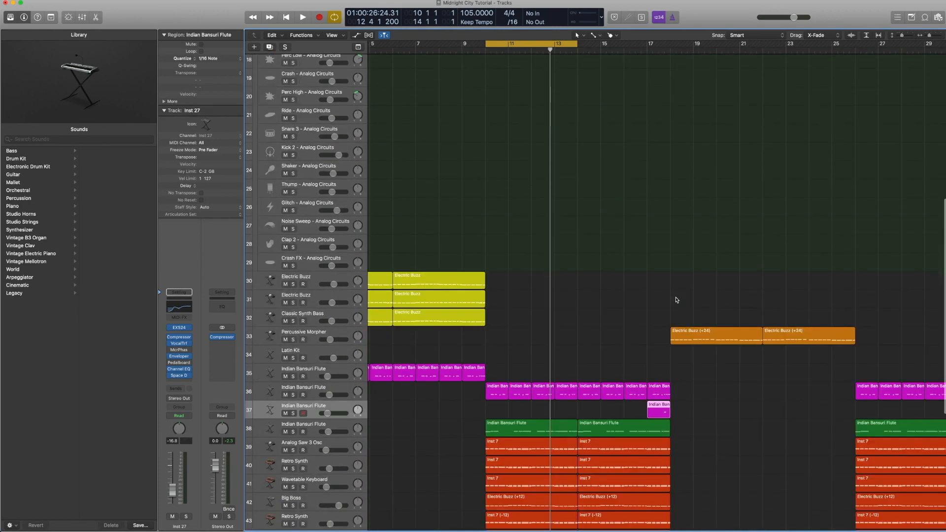
# - Select the Percussive Morpher track 33 and turn cycle mode off
pyautogui.hscroll(3, 652, 296)
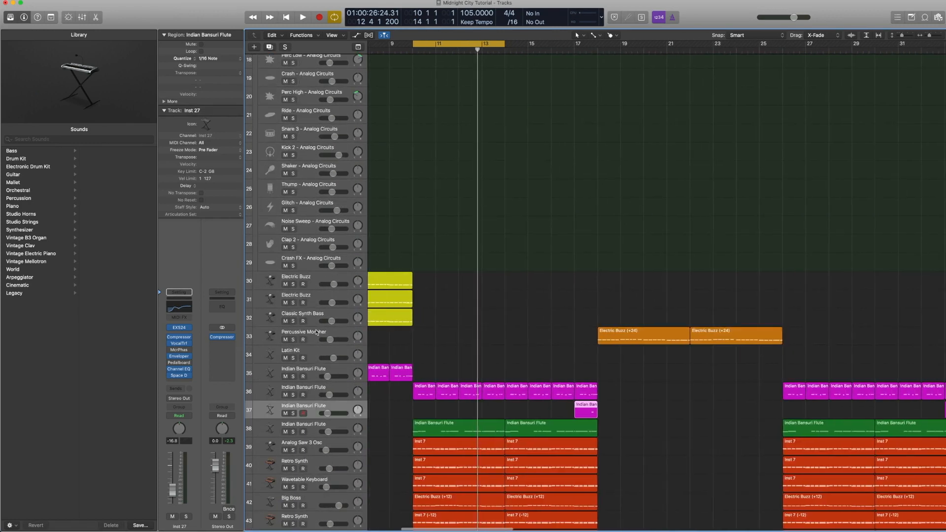
pyautogui.click(317, 333)
pyautogui.hscroll(3, 522, 291)
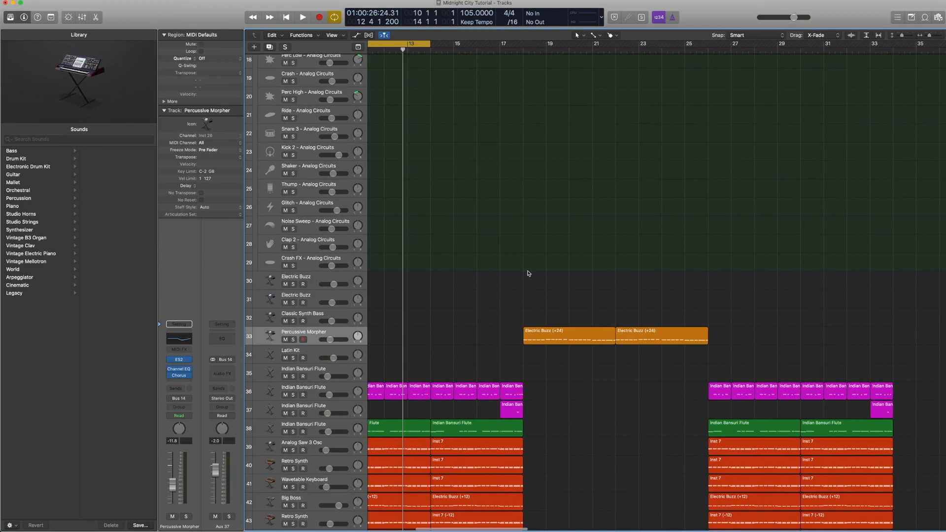
pyautogui.click(406, 45)
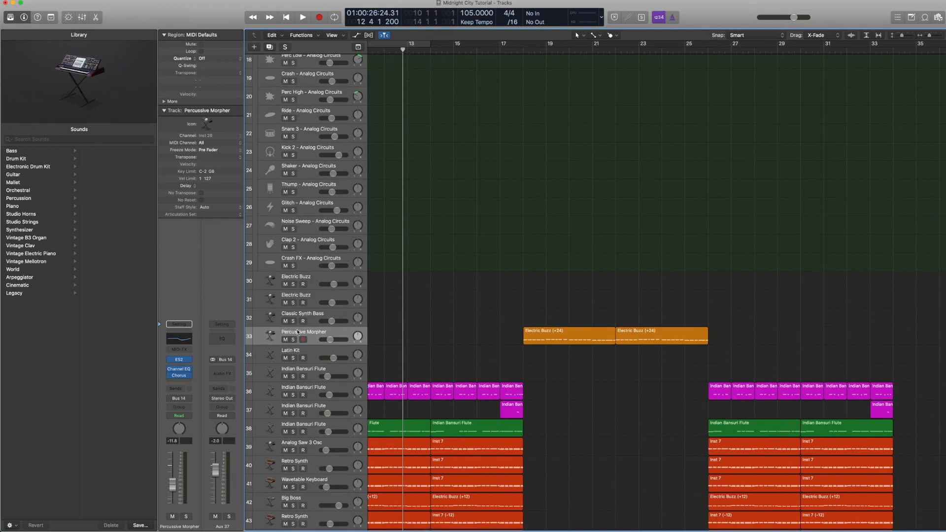
# - Inspect the ES2 synth on the Percussive Morpher track and browse its Synth Bass presets, closing the plug-in window
pyautogui.click(180, 362)
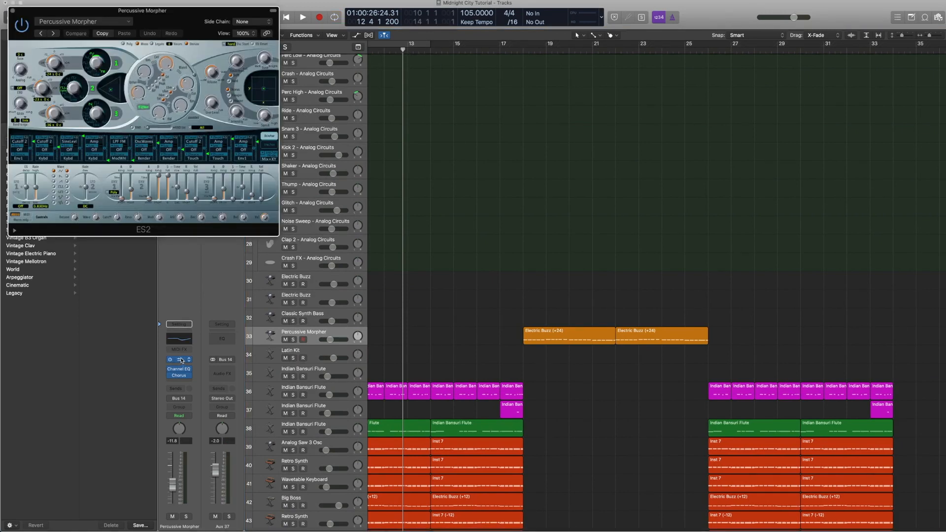
pyautogui.click(109, 22)
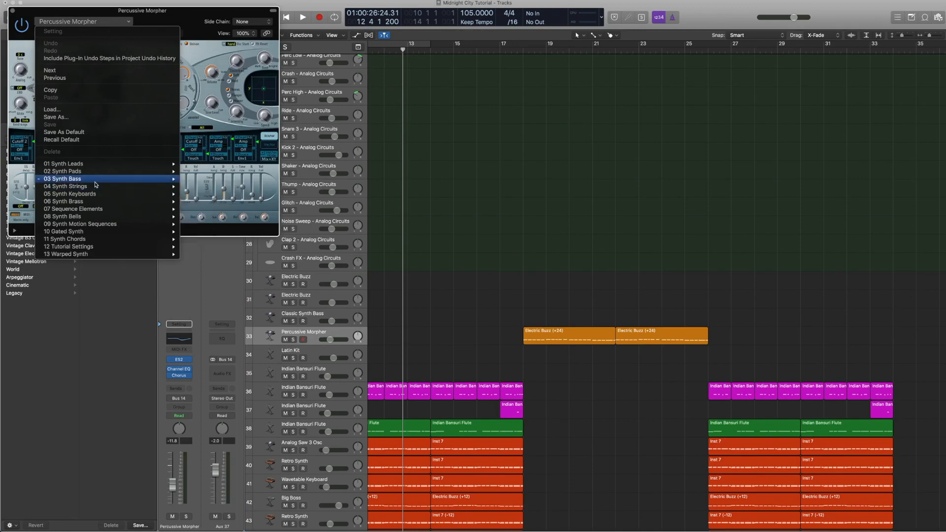
pyautogui.moveTo(97, 183)
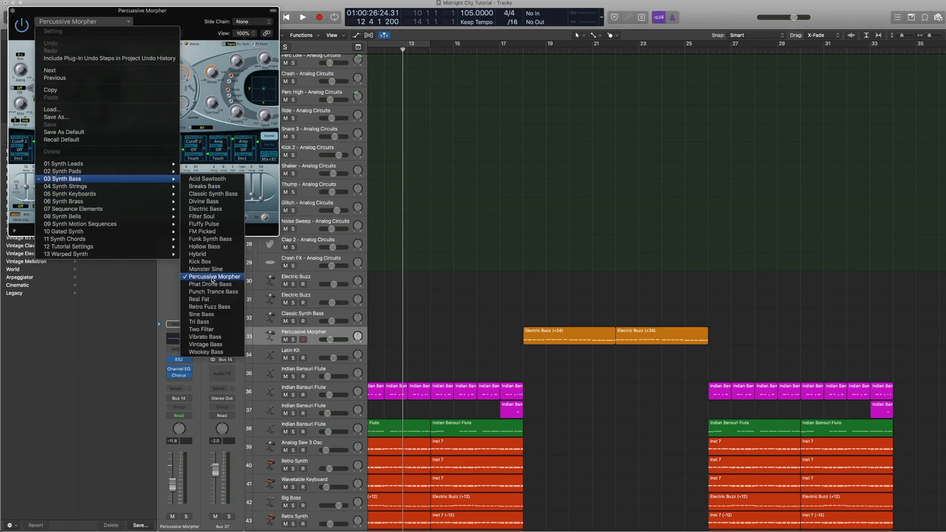
pyautogui.click(187, 23)
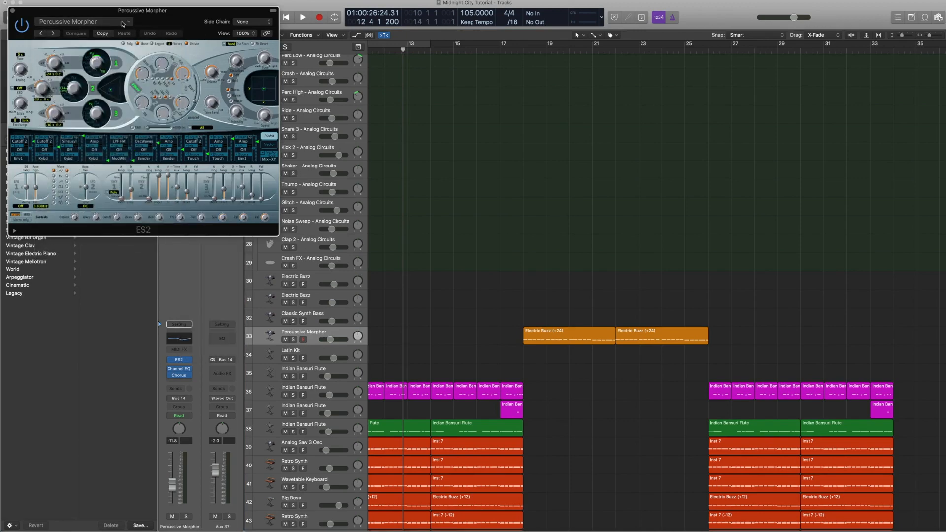
pyautogui.moveTo(37, 14); pyautogui.dragTo(118, 33)
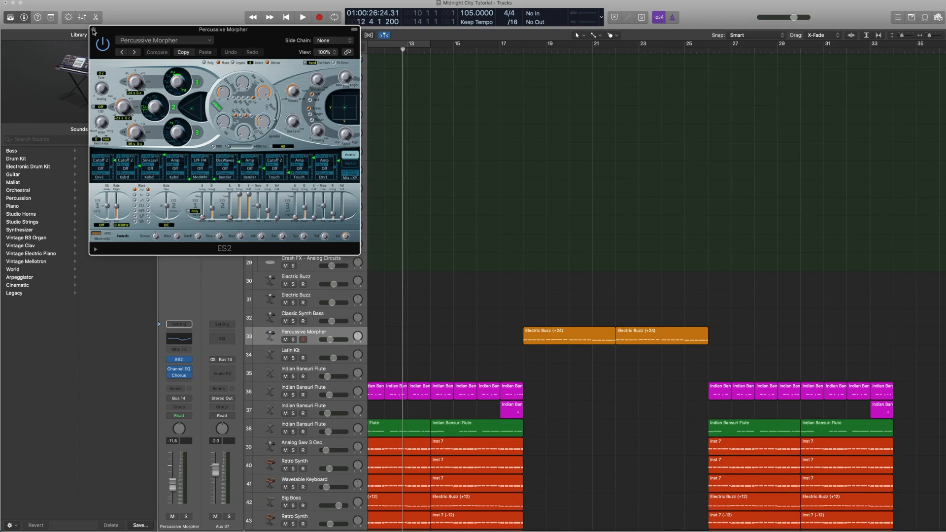
pyautogui.click(94, 31)
# - Select both Electric Buzz regions on track 33, cycle bars 18 to 22, and bypass the track's Channel EQ and Chorus
pyautogui.moveTo(527, 298); pyautogui.dragTo(653, 344)
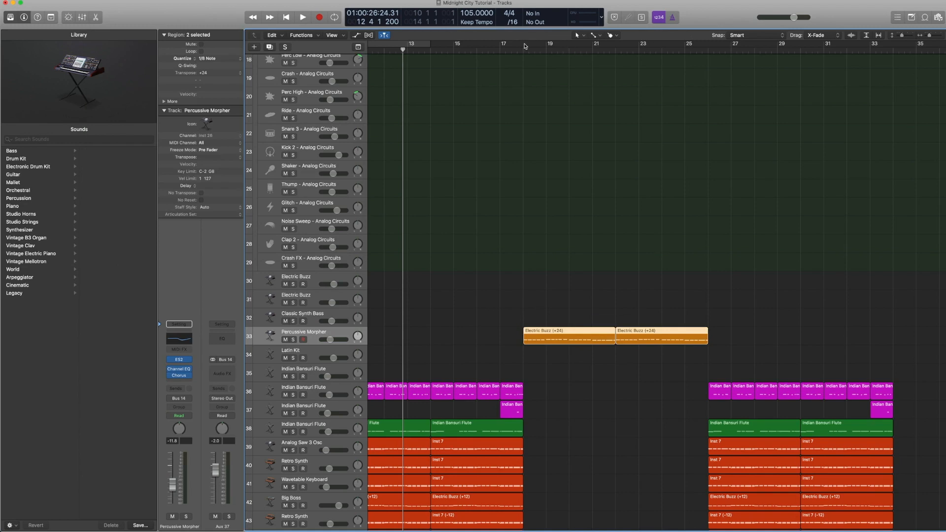
pyautogui.moveTo(526, 46); pyautogui.dragTo(616, 46)
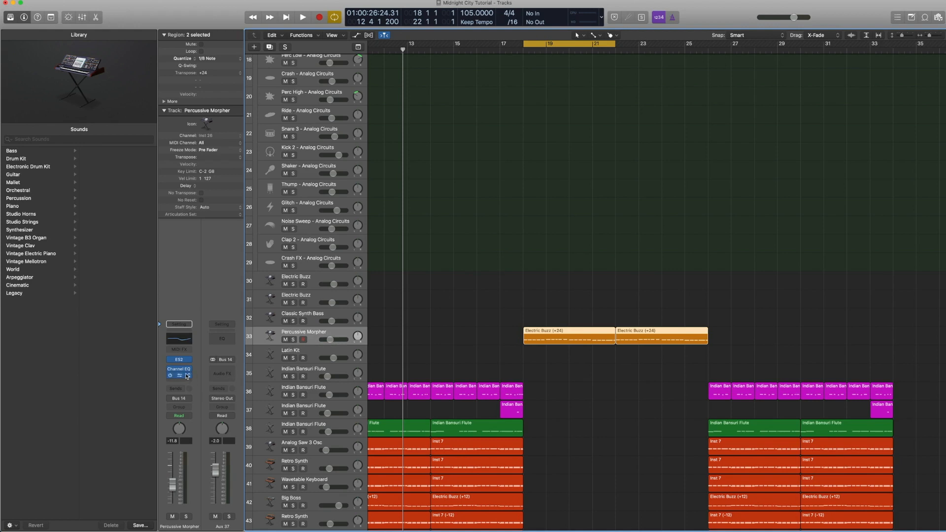
pyautogui.moveTo(173, 372)
# - Open the Electric Buzz regions of track 33 in the Piano Roll and play them in solo without effects, then stop playback
pyautogui.hotkey('ctrl', 's')
pyautogui.doubleClick(549, 335)
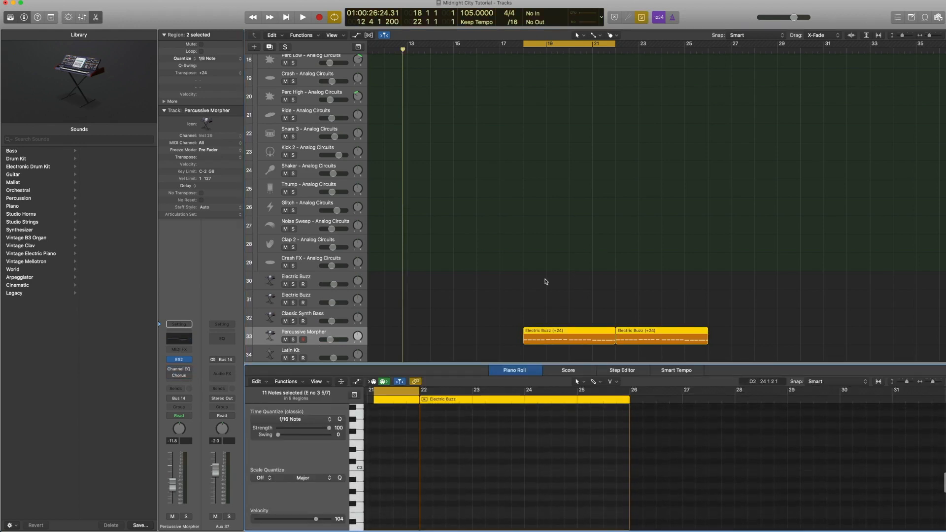
pyautogui.press('space')
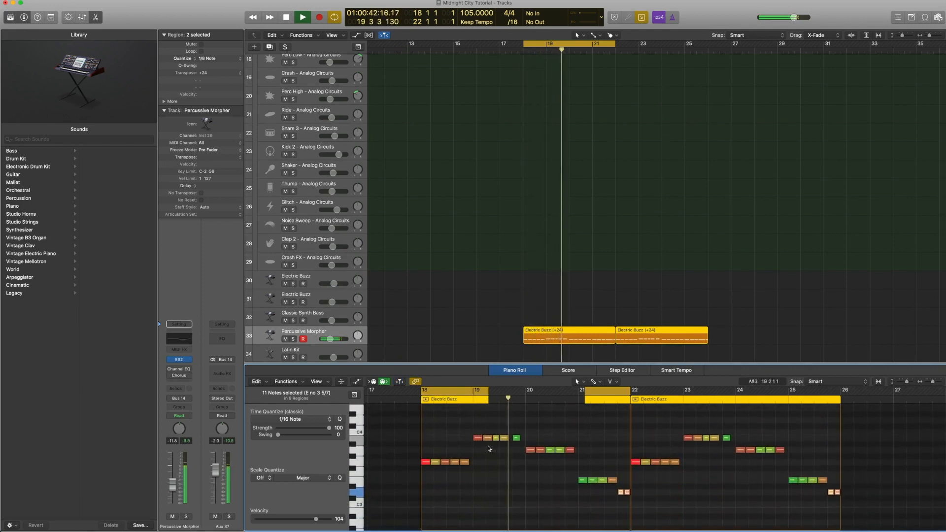
pyautogui.press('space')
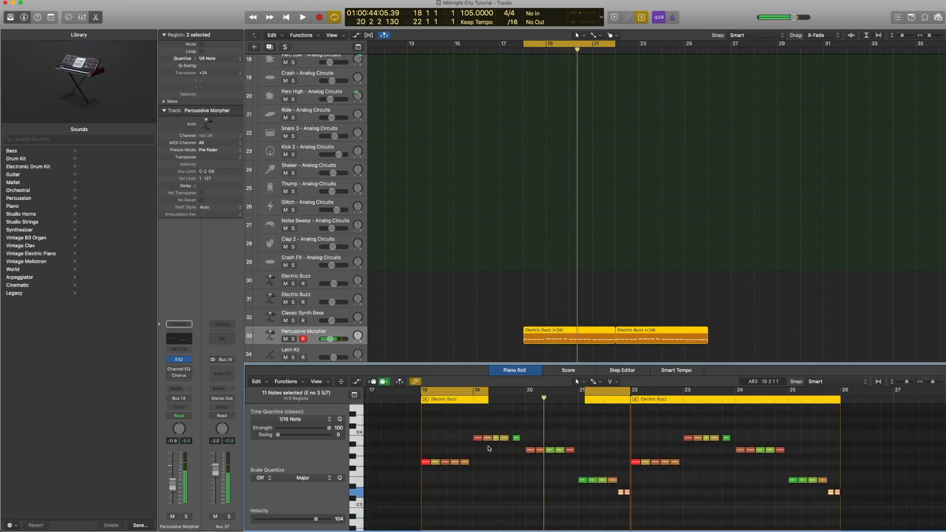
# - Re-enable the Channel EQ on the Percussive Morpher track, inspect its curve, and briefly play the regions with it
pyautogui.click(170, 370)
pyautogui.click(183, 341)
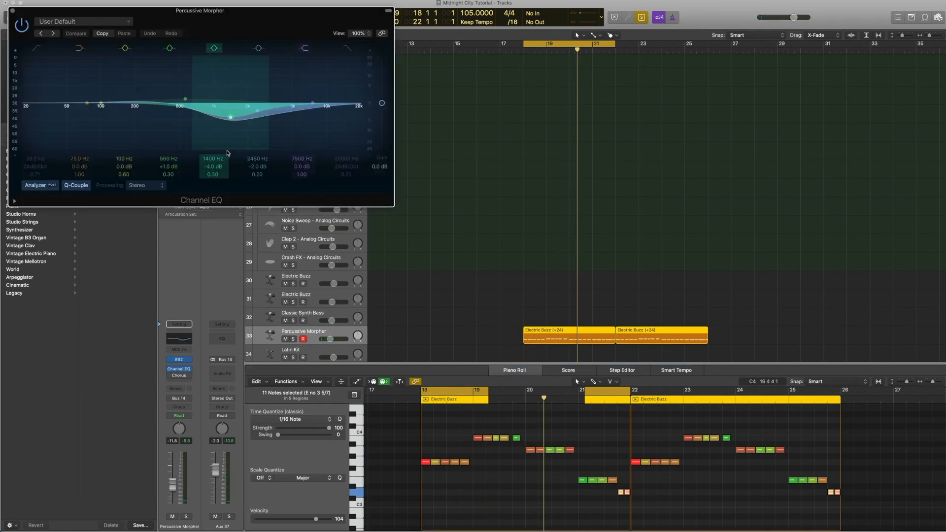
pyautogui.click(12, 11)
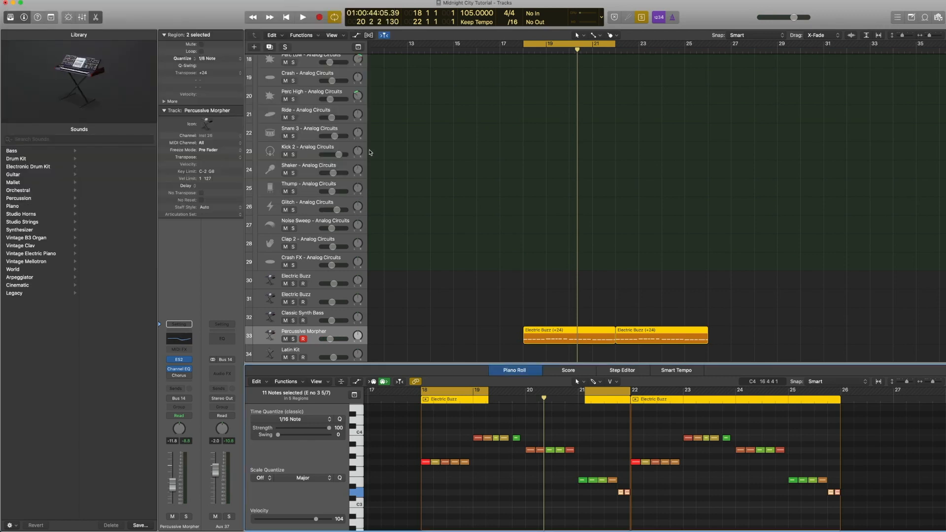
pyautogui.press('space')
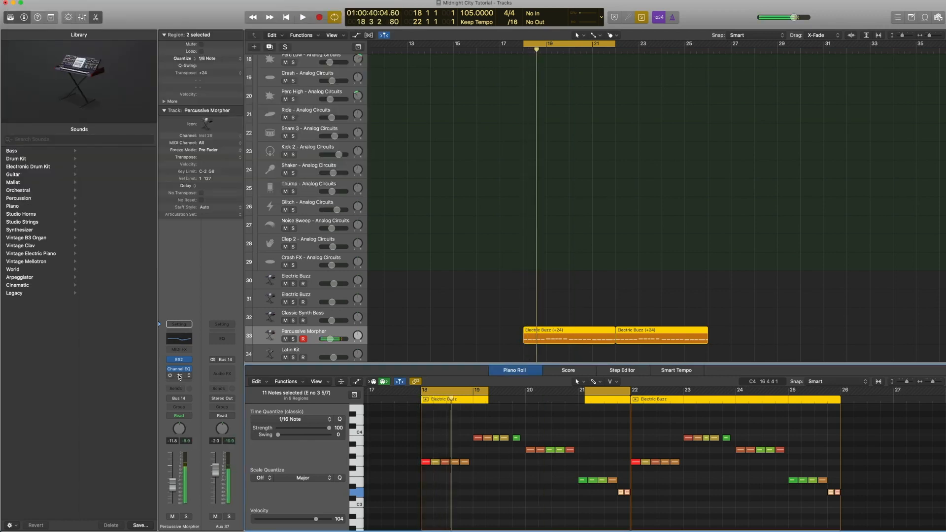
pyautogui.press('space')
# - Re-enable the Chorus on the Percussive Morpher track, view its preset list around Guitar Summer, and briefly play the regions with it
pyautogui.click(178, 376)
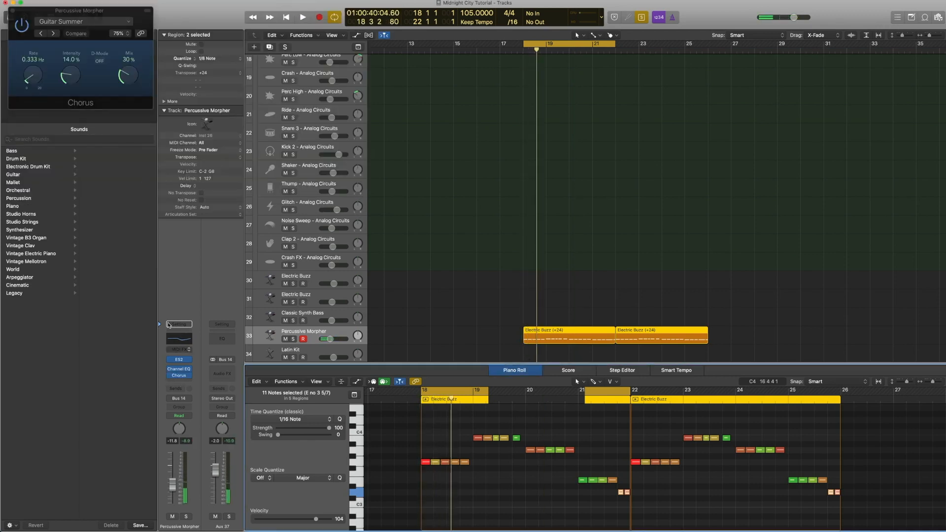
pyautogui.click(122, 24)
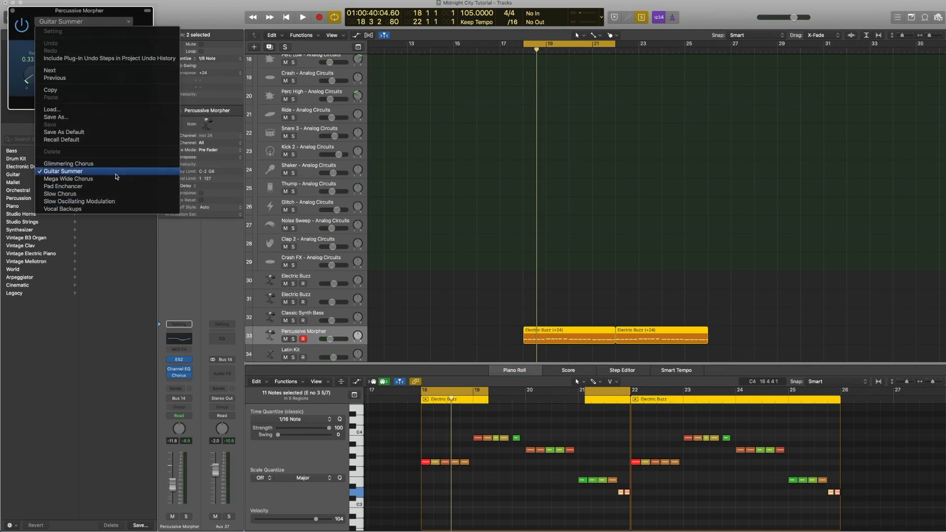
pyautogui.click(23, 17)
pyautogui.click(13, 11)
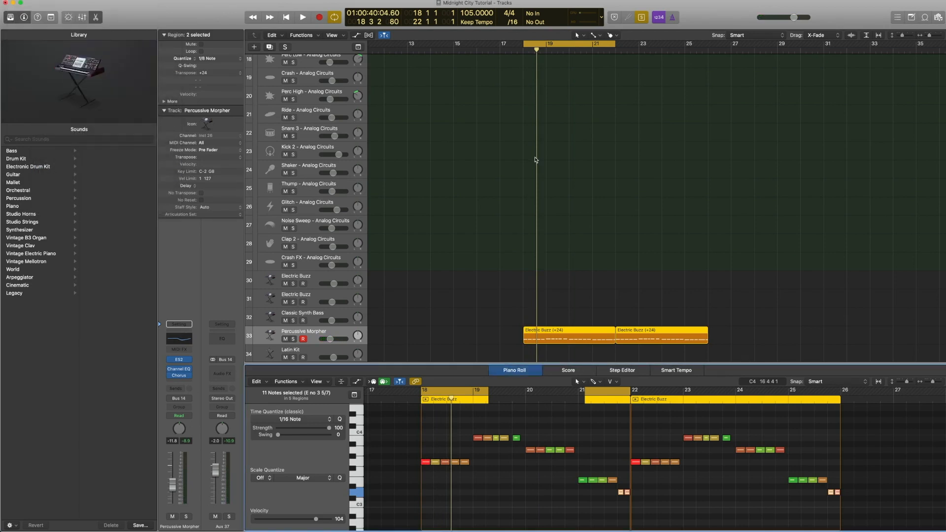
pyautogui.press('space')
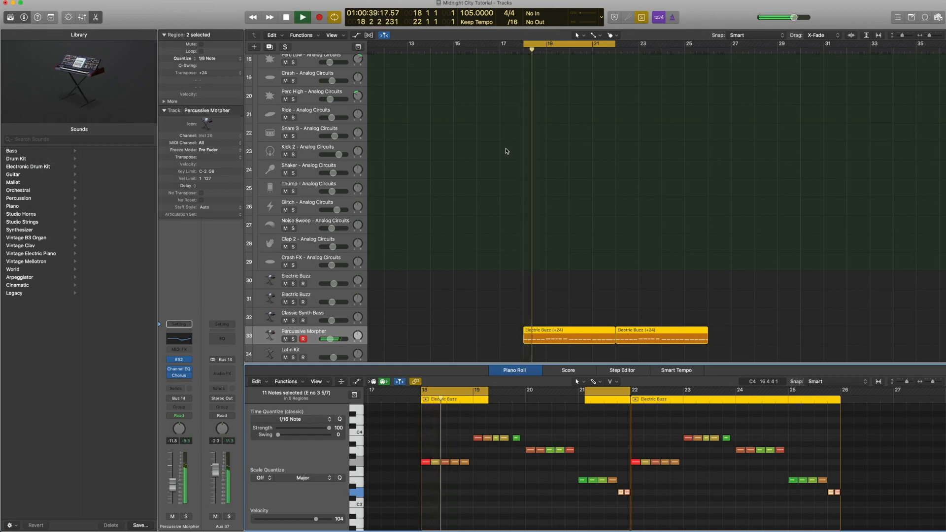
pyautogui.press('space')
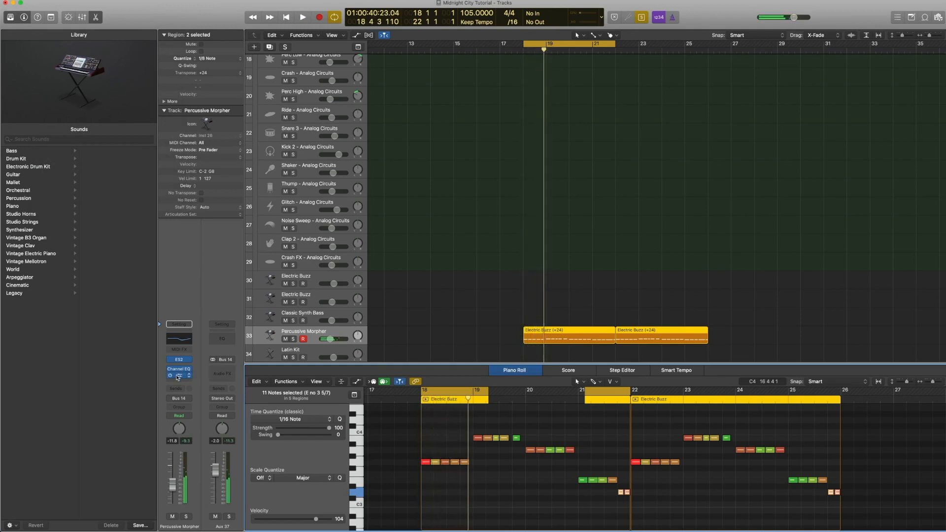
# - Recheck the Percussive Morpher's Chorus settings and play the regions again, ending with solo off and the Piano Roll closed
pyautogui.click(179, 376)
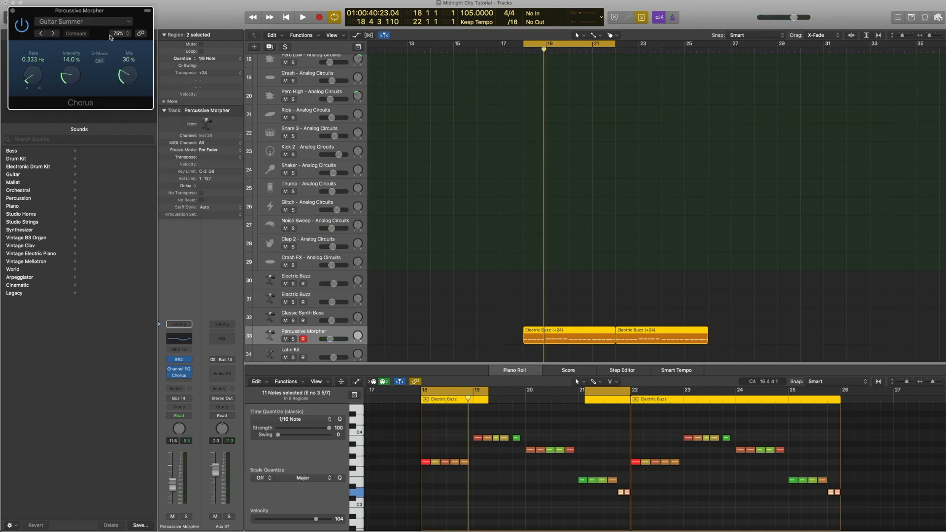
pyautogui.click(13, 10)
pyautogui.press('space')
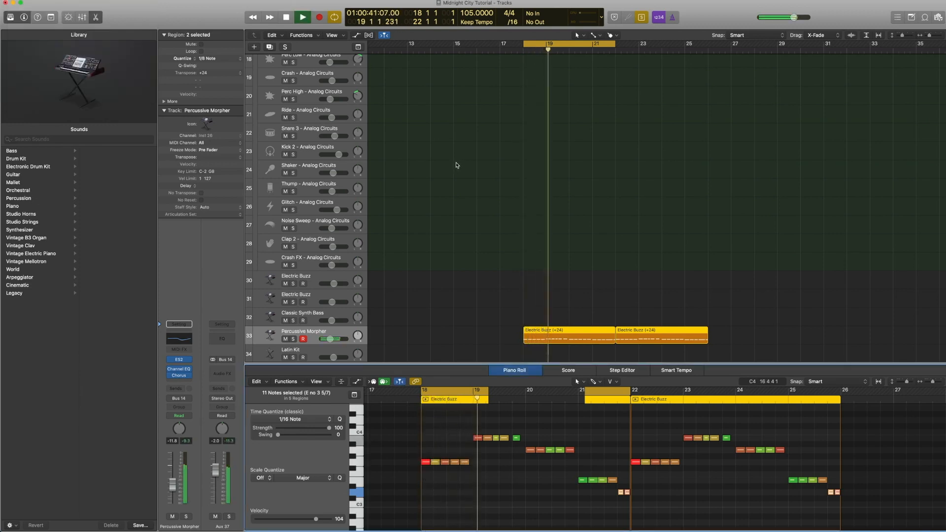
pyautogui.press('space')
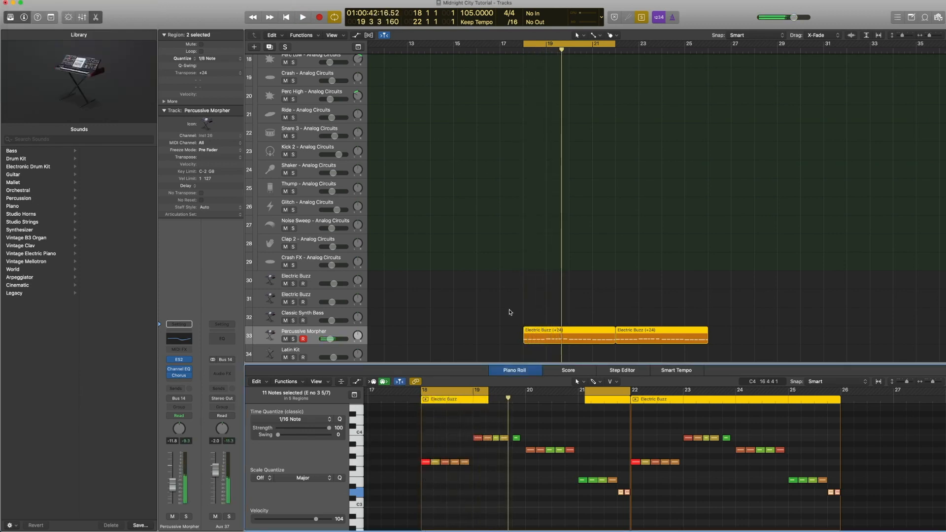
pyautogui.hotkey('ctrl', 's')
pyautogui.press('e')
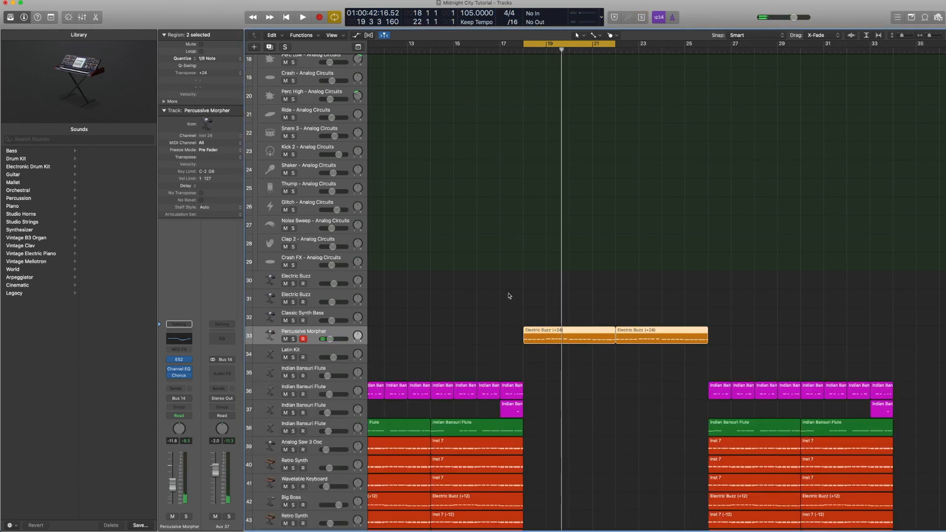
# - Select the Analog Circuits drum track and inspect its kit in Drum Machine Designer, closing the plug-in window
pyautogui.scroll(10, 506, 284)
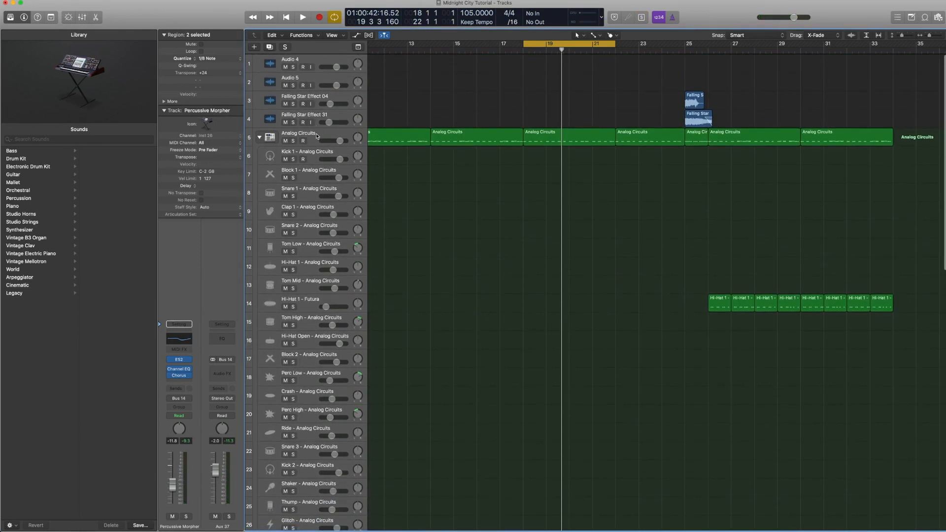
pyautogui.click(317, 136)
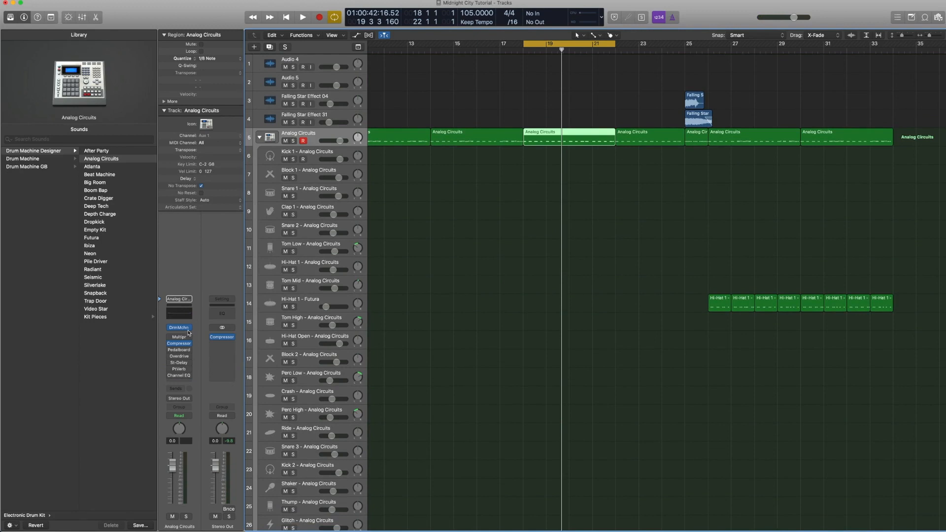
pyautogui.click(188, 329)
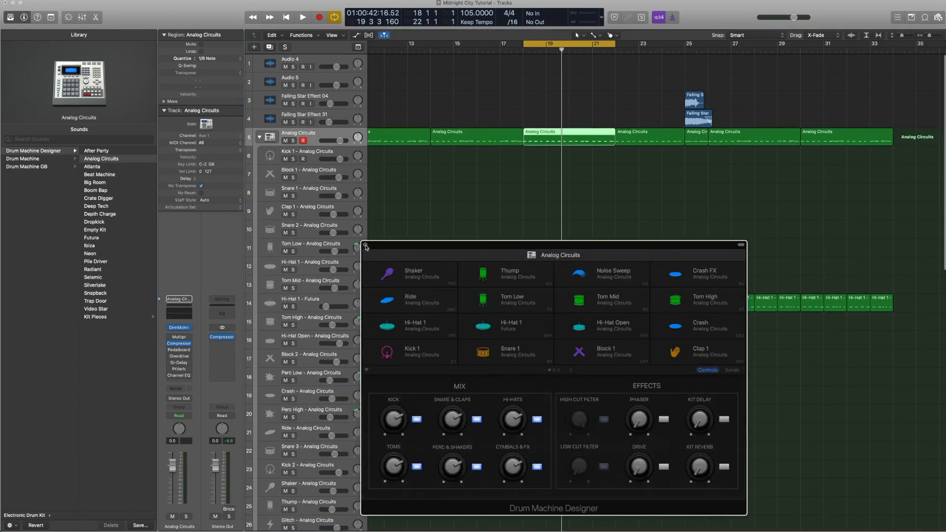
pyautogui.scroll(-1, 345, 257)
pyautogui.click(364, 245)
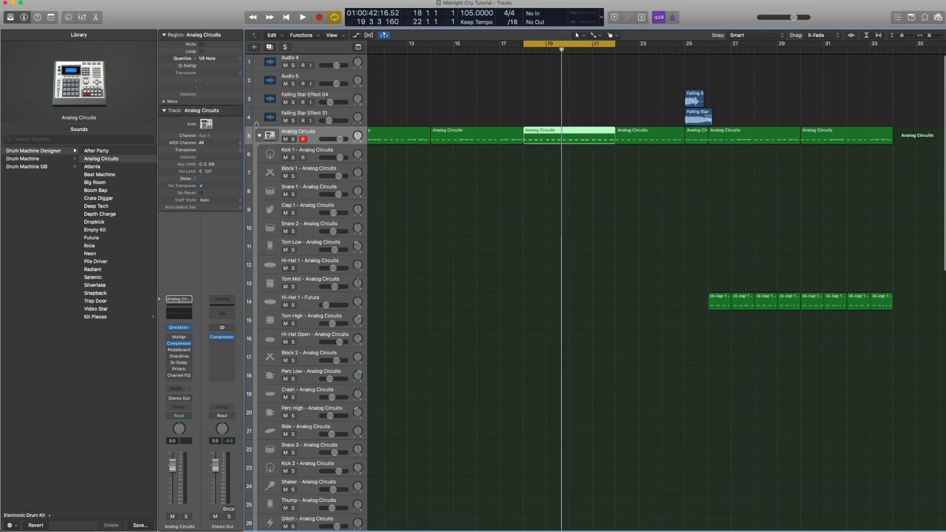
# - Collapse the Analog Circuits stack and view the instrument plug-in list of the empty Inst 13 track without choosing one
pyautogui.click(259, 135)
pyautogui.scroll(-5, 331, 390)
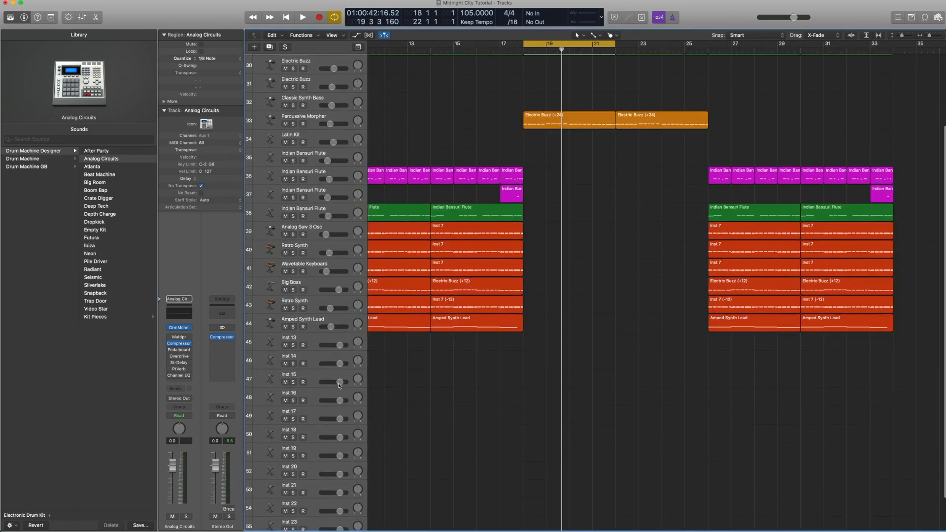
pyautogui.click(308, 340)
pyautogui.click(193, 368)
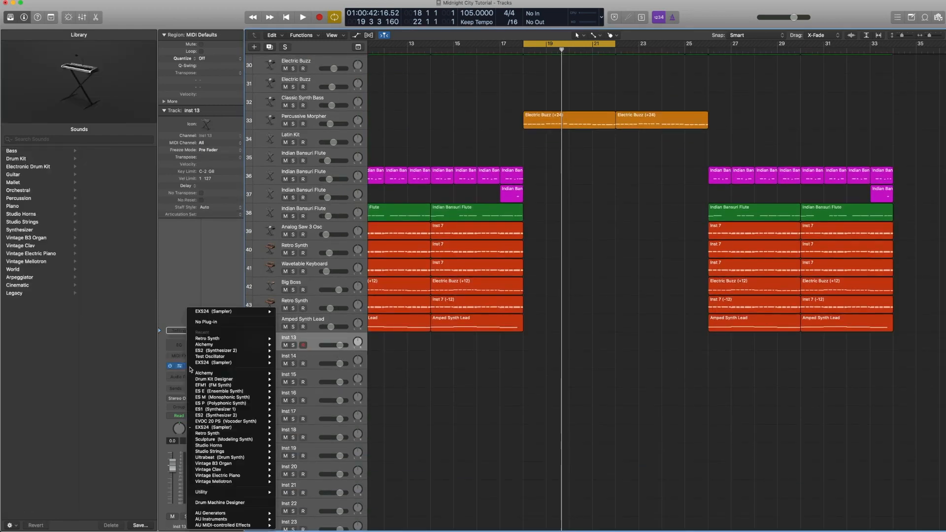
pyautogui.click(316, 191)
pyautogui.scroll(5, 295, 162)
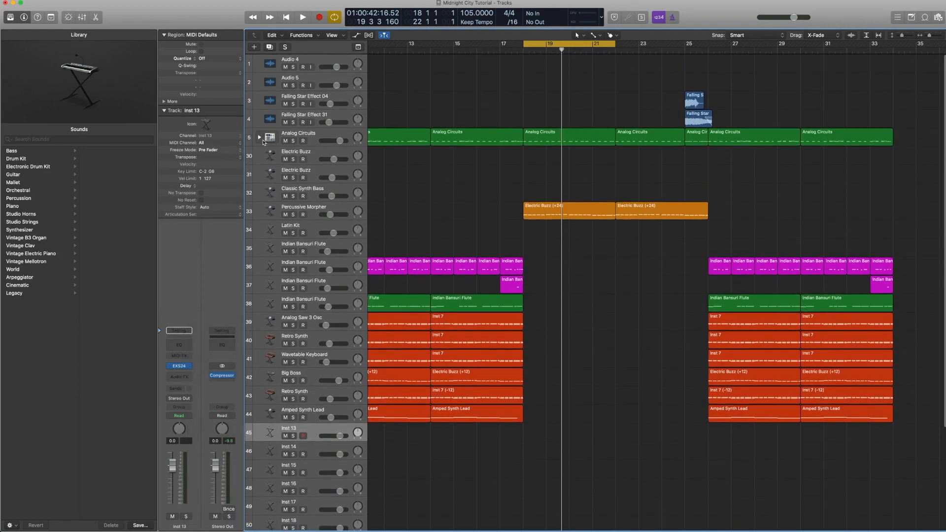
# - Select the Analog Circuits track again and expand its stack to review the individual drum subtracks
pyautogui.click(260, 137)
pyautogui.click(260, 137)
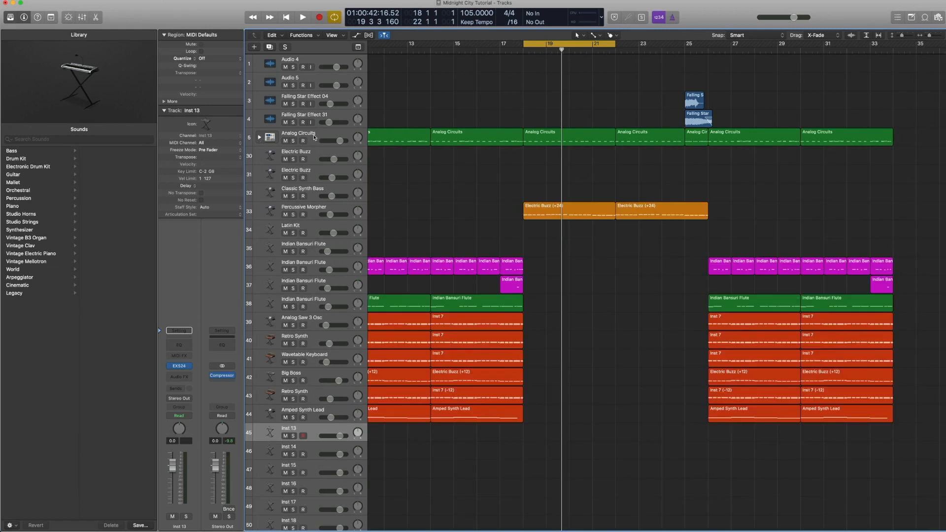
pyautogui.click(314, 137)
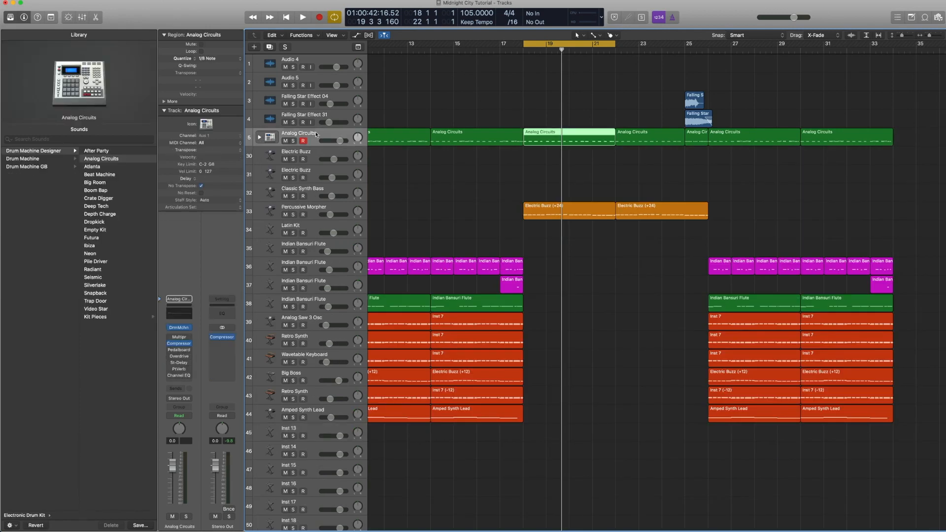
pyautogui.click(260, 138)
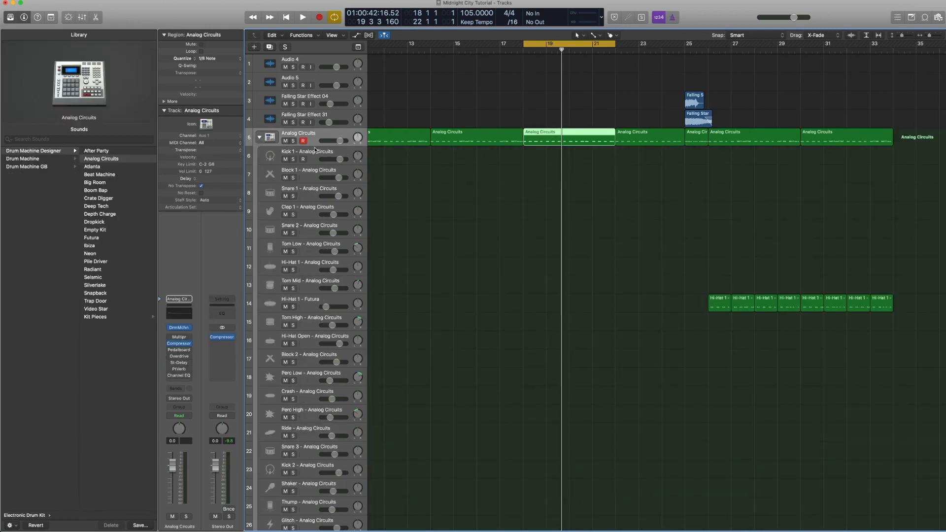
pyautogui.scroll(-10, 328, 178)
pyautogui.scroll(10, 331, 212)
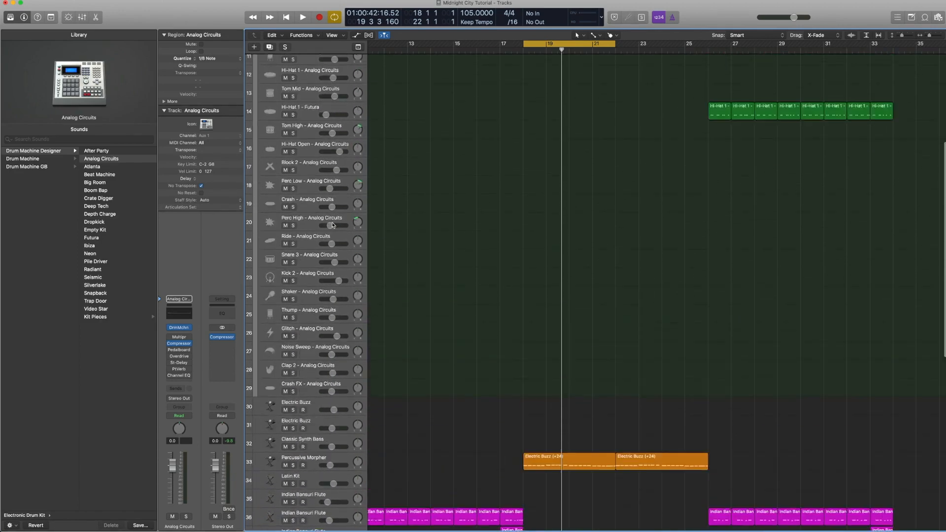
pyautogui.scroll(-1, 326, 187)
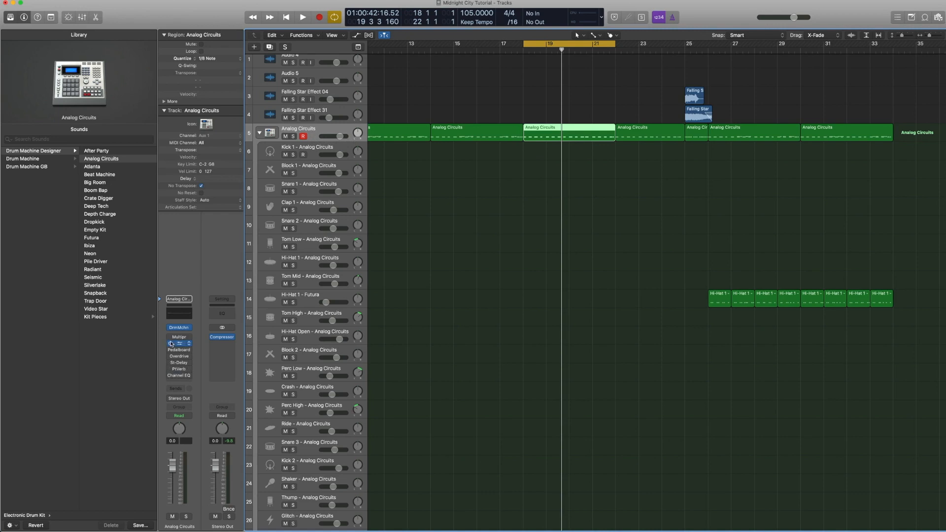
# - Inspect the Analog Circuits Compressor and its FET Live Drums preset in the 01 Drums category, closing the plug-in window
pyautogui.click(180, 345)
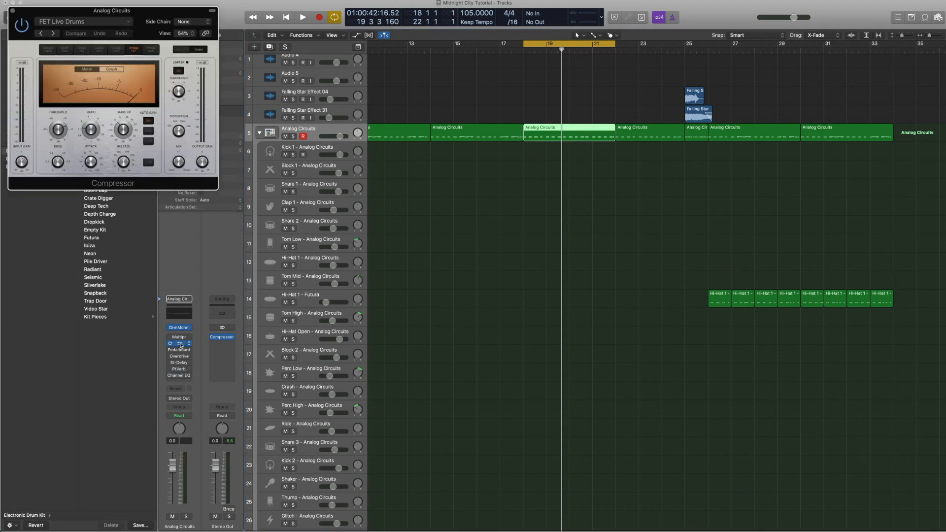
pyautogui.click(117, 22)
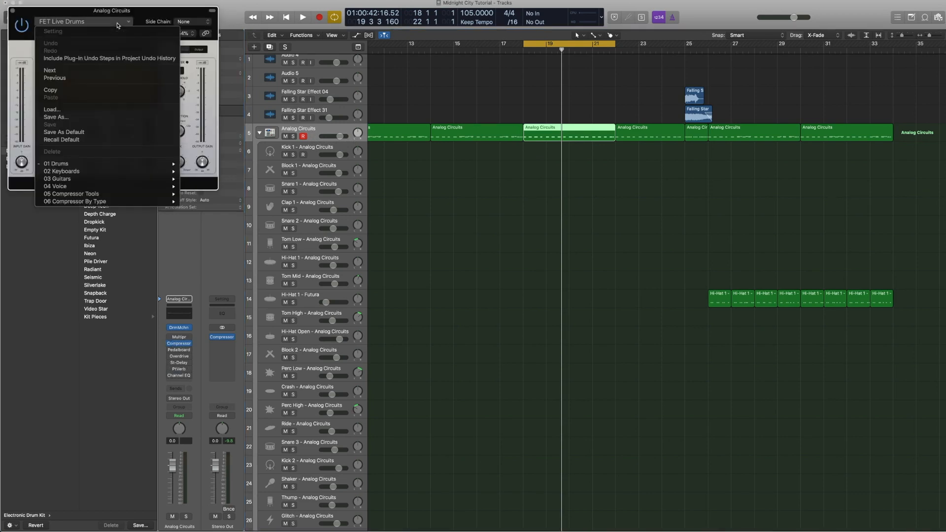
pyautogui.moveTo(121, 168)
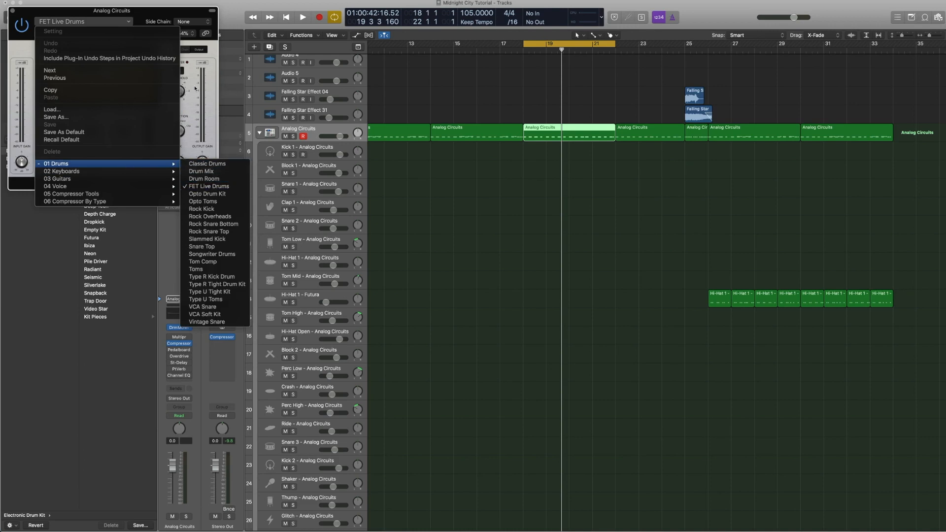
pyautogui.click(207, 186)
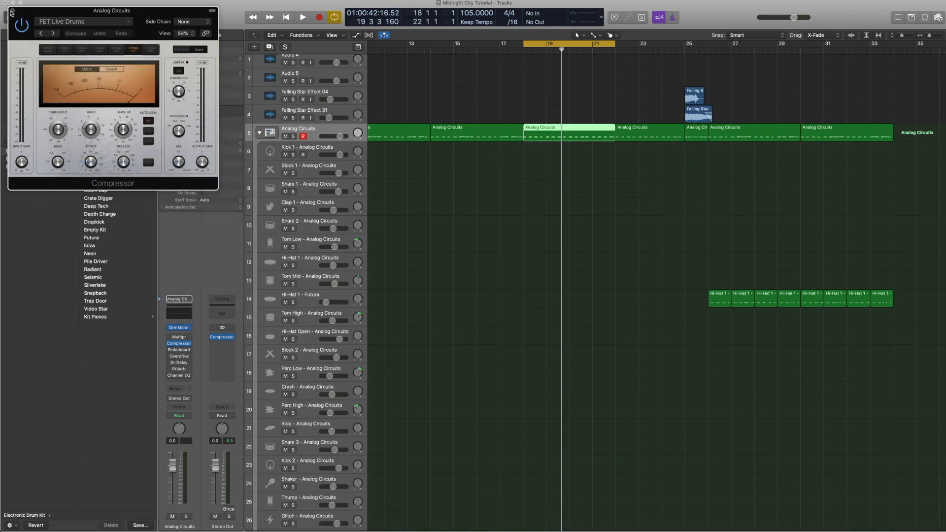
pyautogui.click(13, 11)
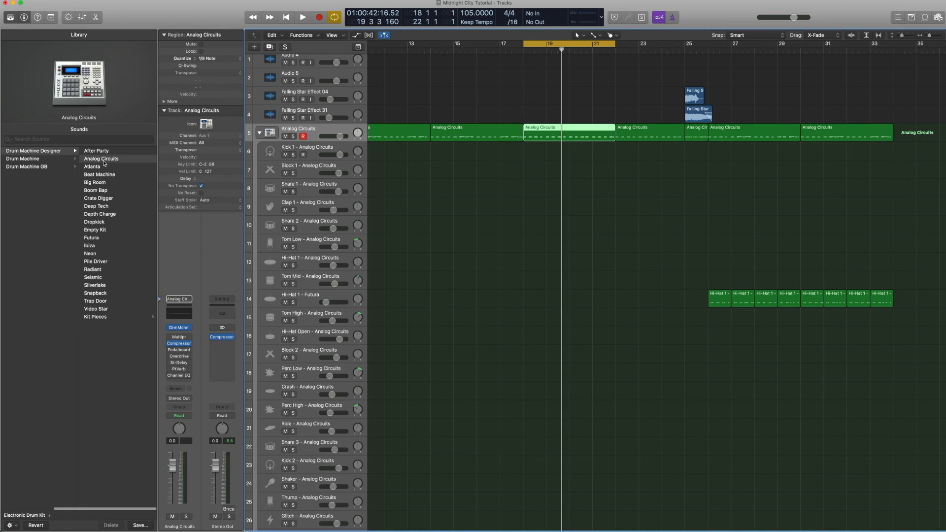
# - Solo the selected Analog Circuits region at bar 18 and play it briefly
pyautogui.hotkey('ctrl', 's')
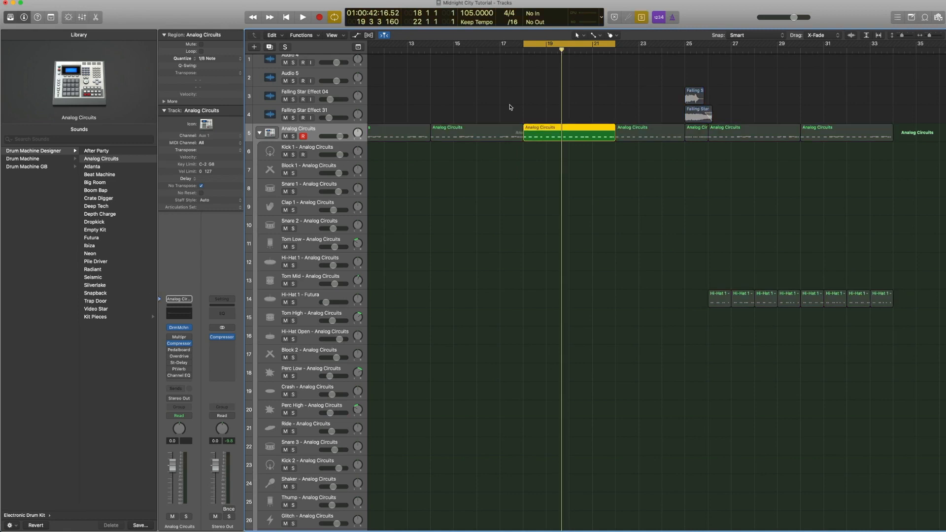
pyautogui.press('space')
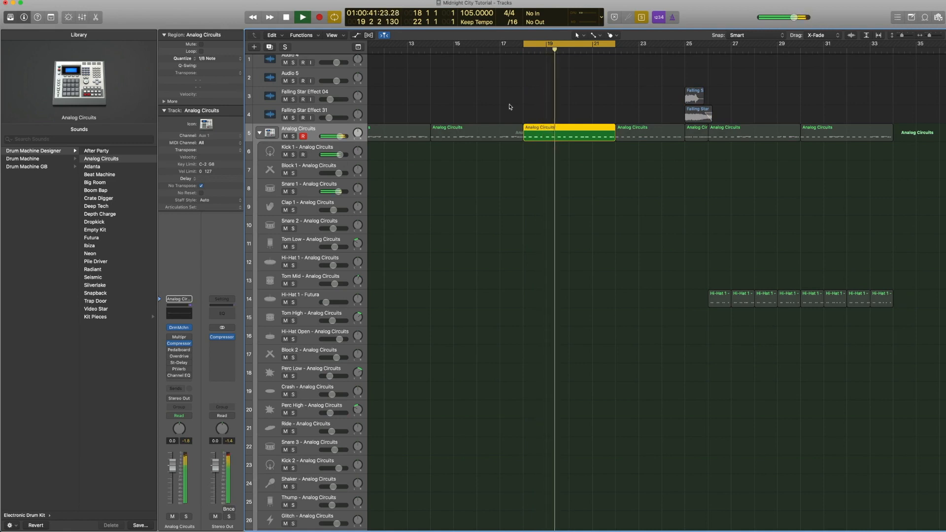
pyautogui.press('space')
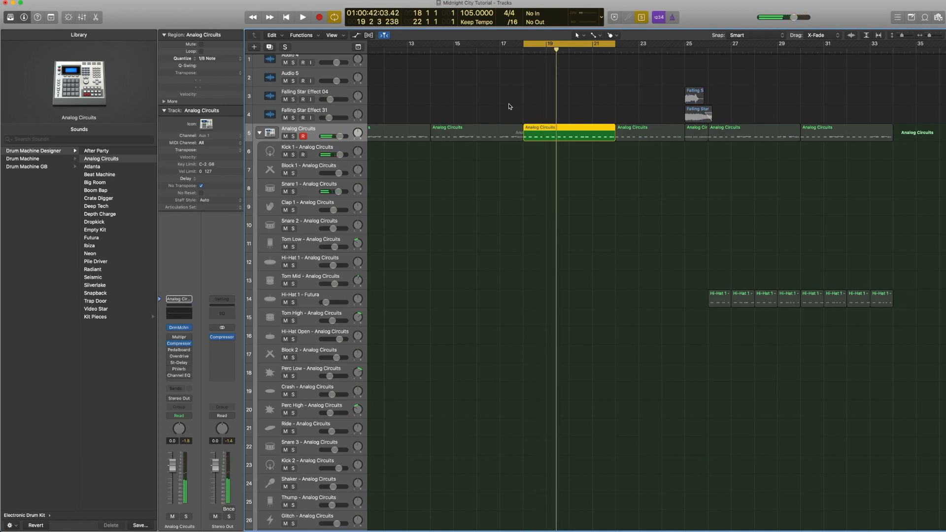
# - Inspect the Space Designer reverb on Snare 1 and browse its Large Spaces Plate Reverbs presets, closing the plug-in window
pyautogui.click(309, 187)
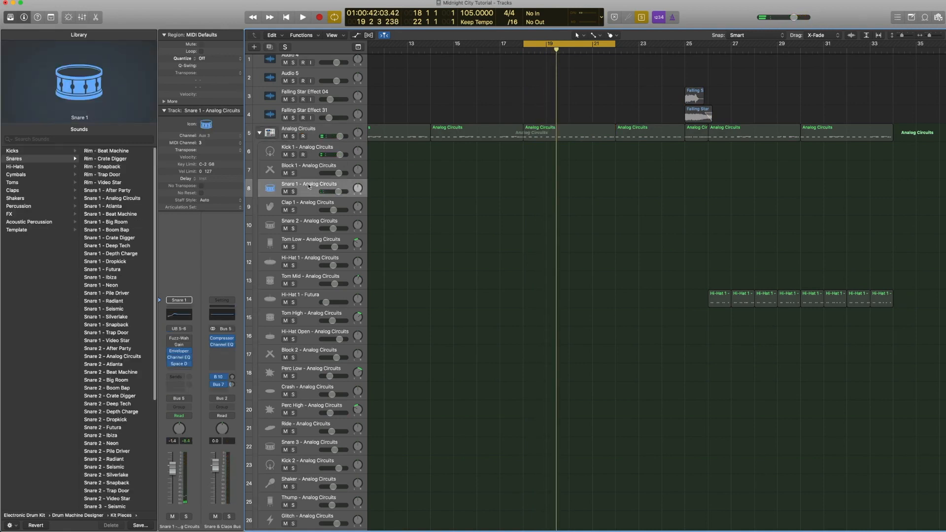
pyautogui.click(179, 365)
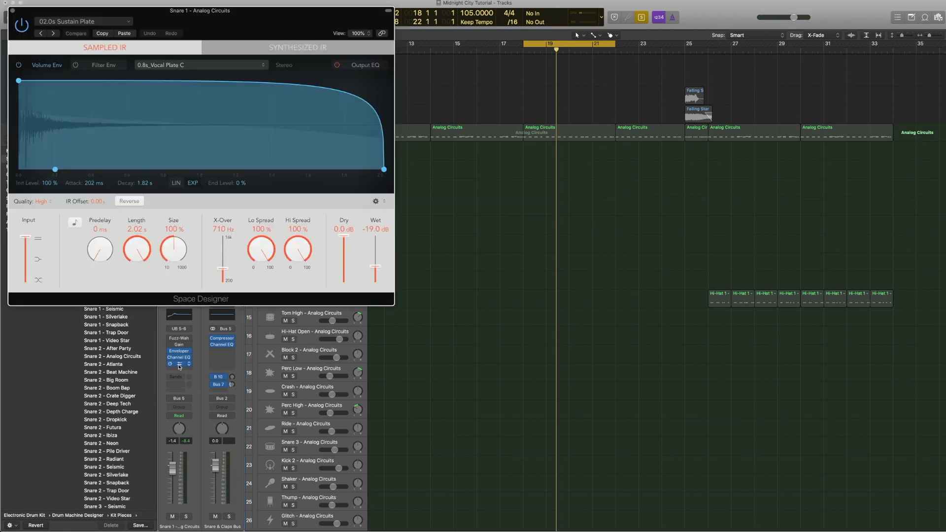
pyautogui.click(126, 22)
pyautogui.moveTo(119, 168)
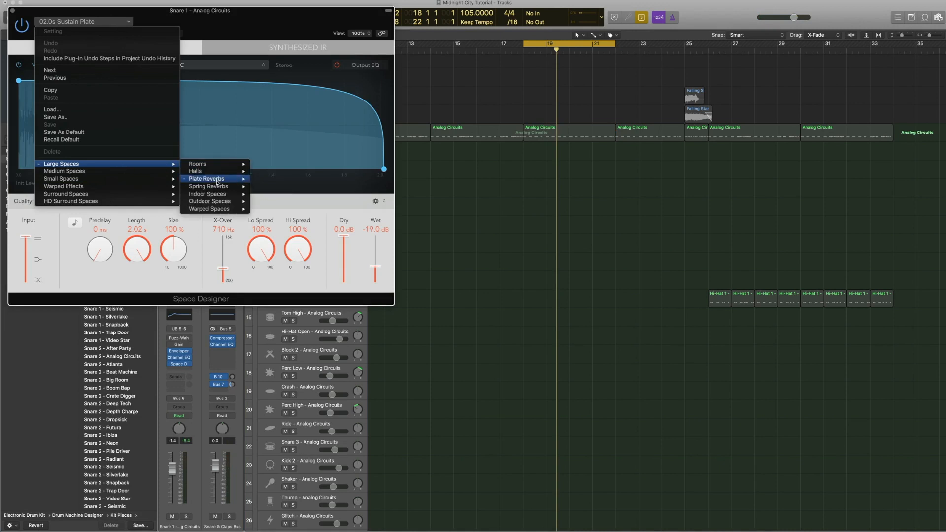
pyautogui.moveTo(218, 182)
pyautogui.click(251, 37)
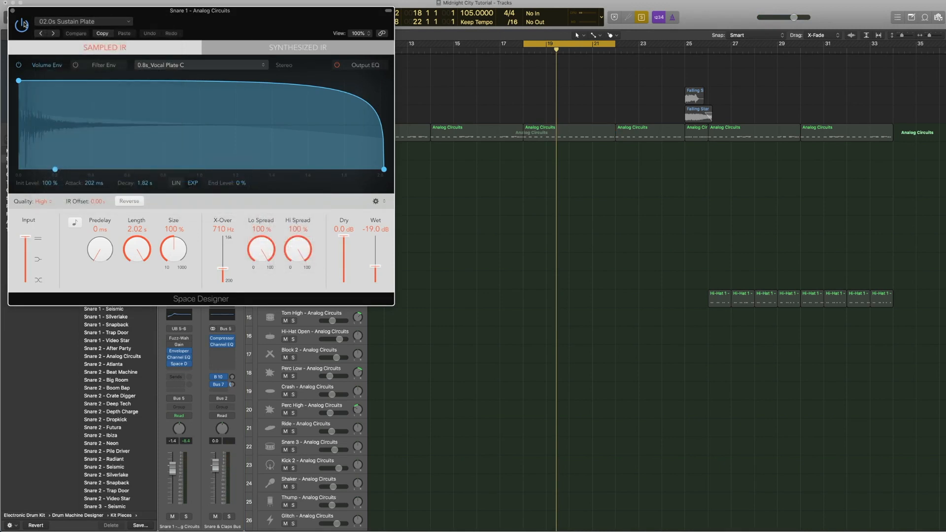
pyautogui.click(13, 11)
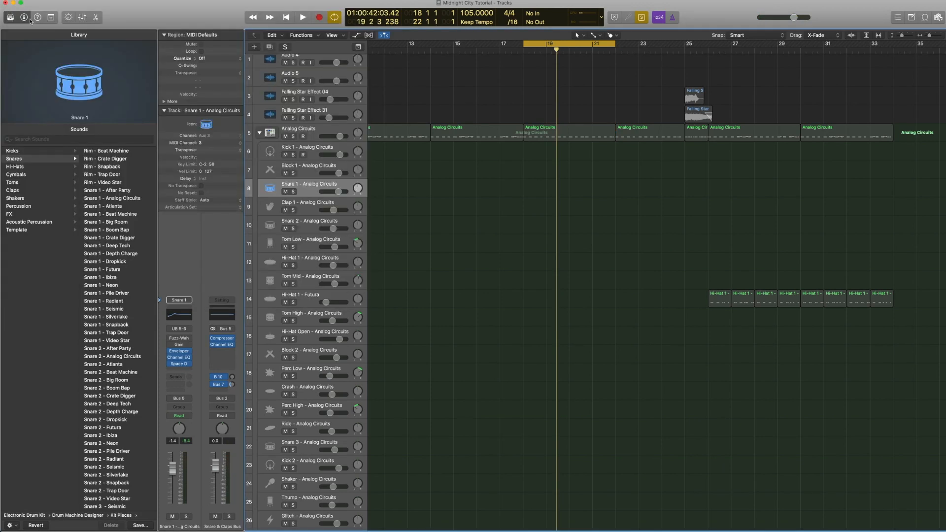
# - Inspect the channel effects of the Block 1, Clap 1 and Snare 1 drum subtracks and turn off region solo
pyautogui.click(307, 147)
pyautogui.click(307, 166)
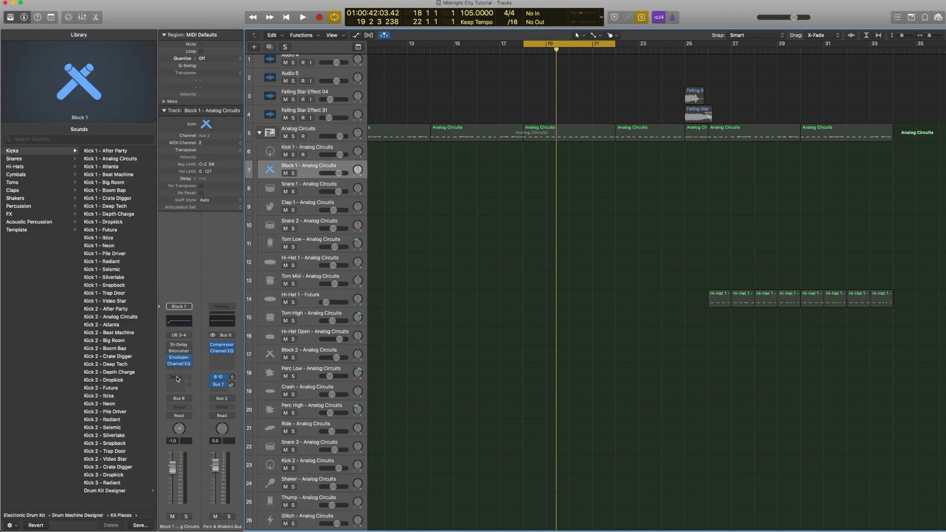
pyautogui.click(309, 205)
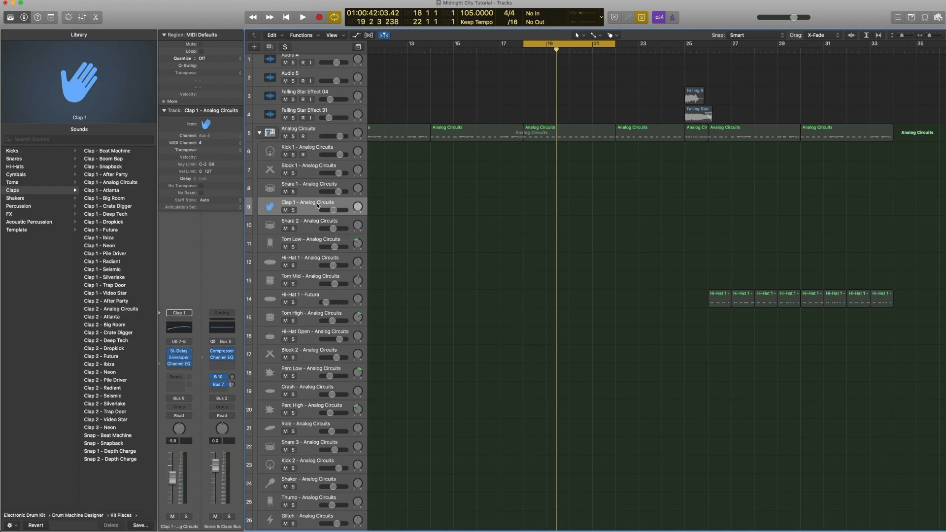
pyautogui.click(311, 189)
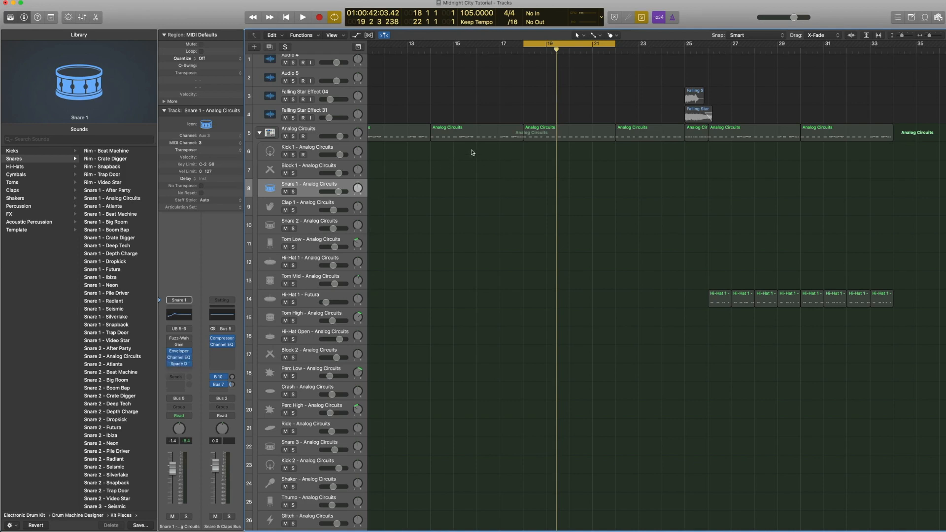
pyautogui.hotkey('ctrl', 's')
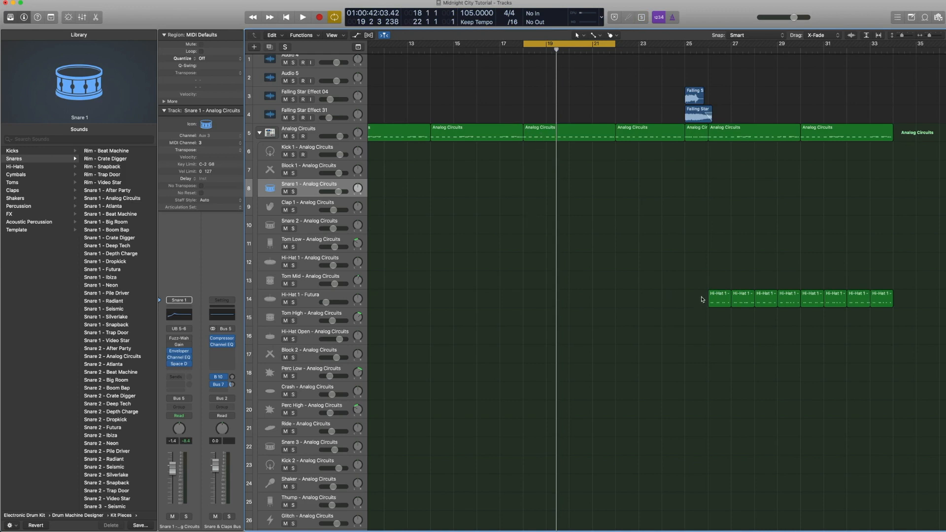
# - Turn off cycling, solo the eight Hi-Hat 1 - Futura regions and play them from bar 26
pyautogui.click(323, 298)
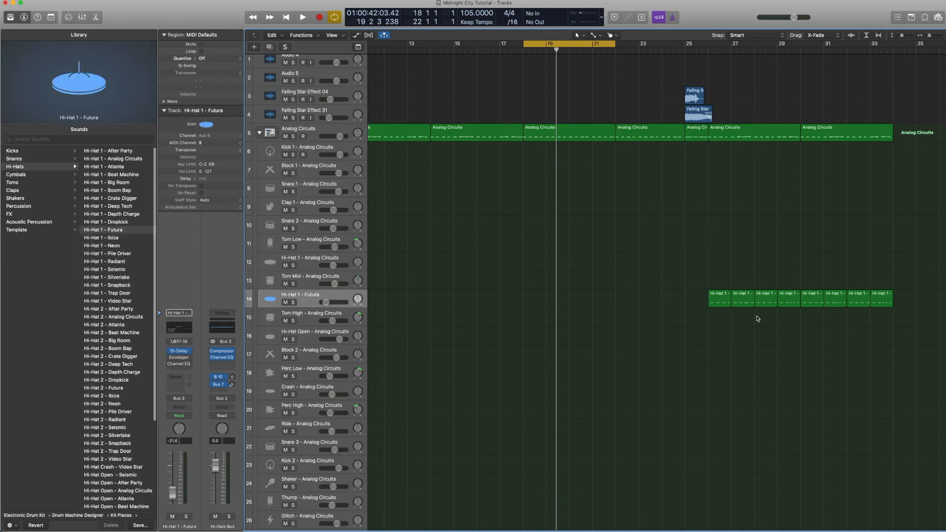
pyautogui.moveTo(818, 318); pyautogui.dragTo(688, 277)
pyautogui.hscroll(2, 759, 259)
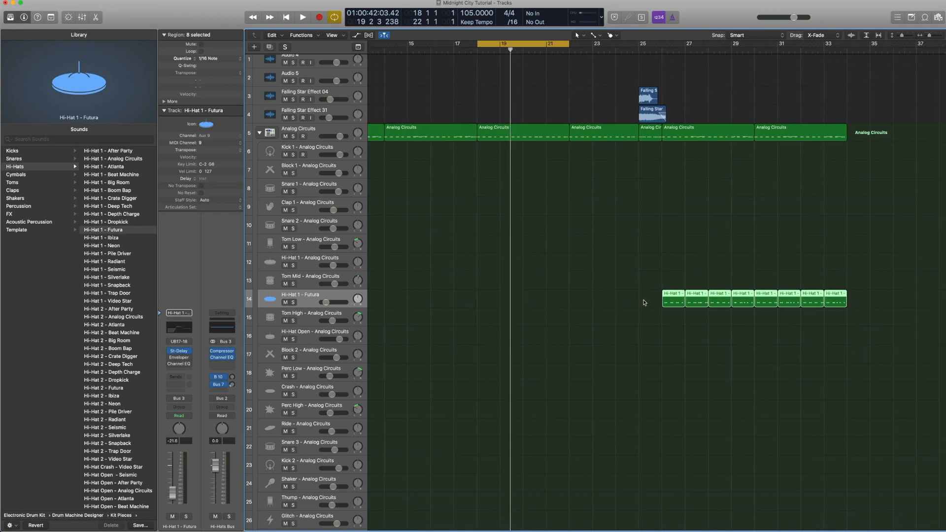
pyautogui.click(518, 41)
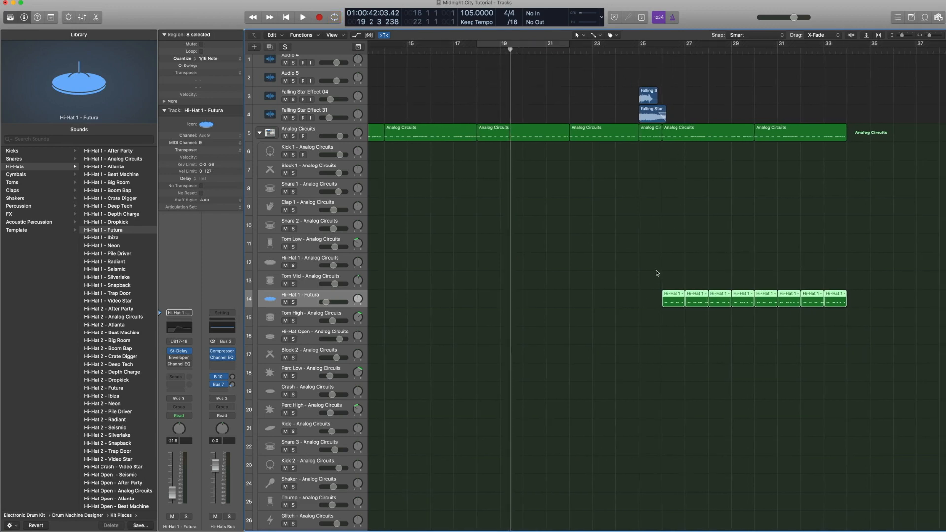
pyautogui.hotkey('ctrl', 's')
pyautogui.doubleClick(664, 52)
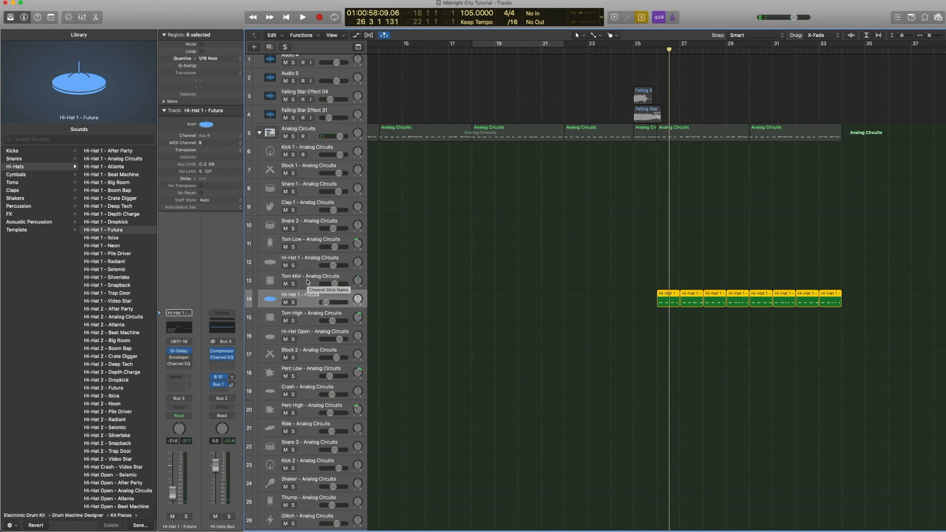
# - Compare the Hi-Hat 1 - Analog Circuits, Tom Mid and Hi-Hat 1 - Futura subtracks and their channel strips
pyautogui.press('Up')
pyautogui.press('Down')
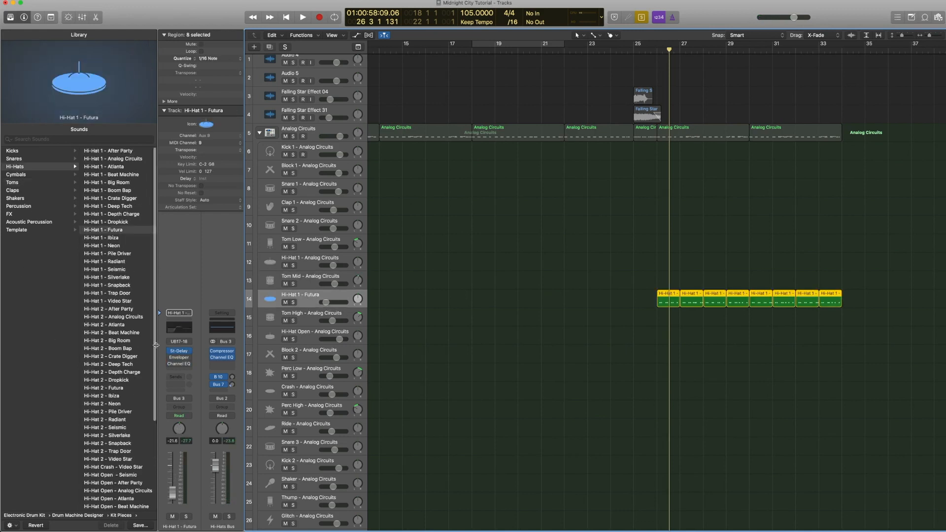
pyautogui.press('Up')
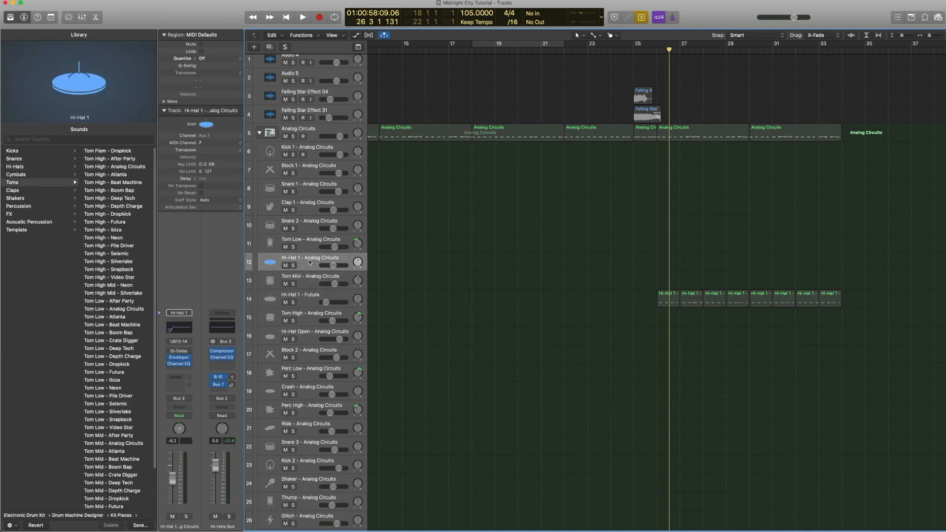
pyautogui.click(311, 262)
pyautogui.click(310, 280)
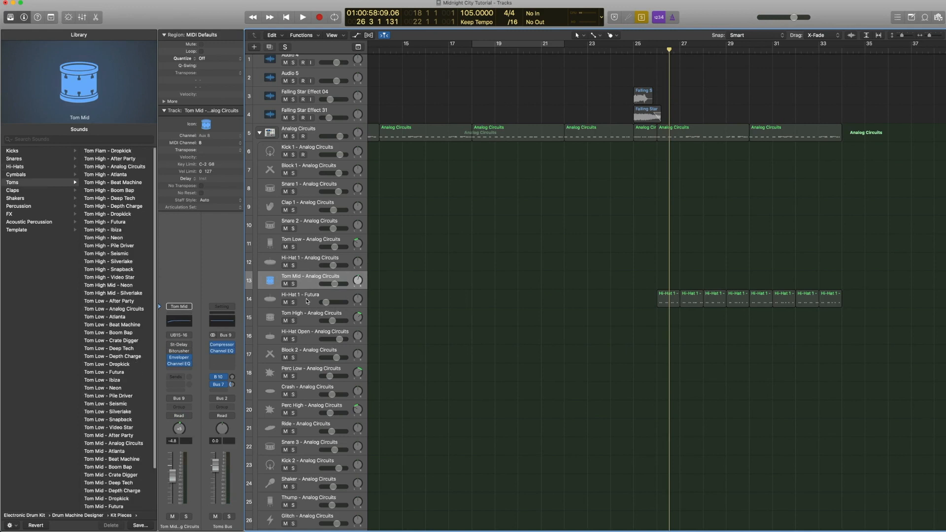
pyautogui.click(306, 297)
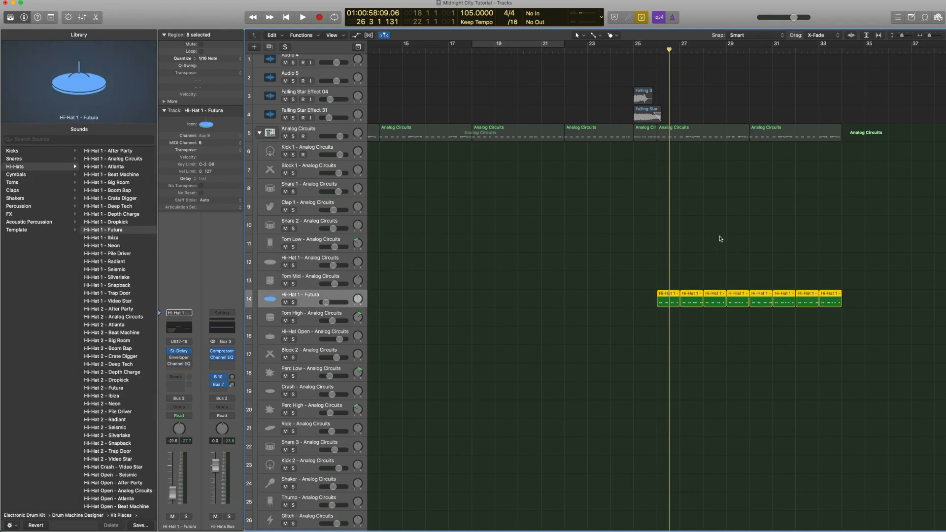
pyautogui.hscroll(-1, 474, 303)
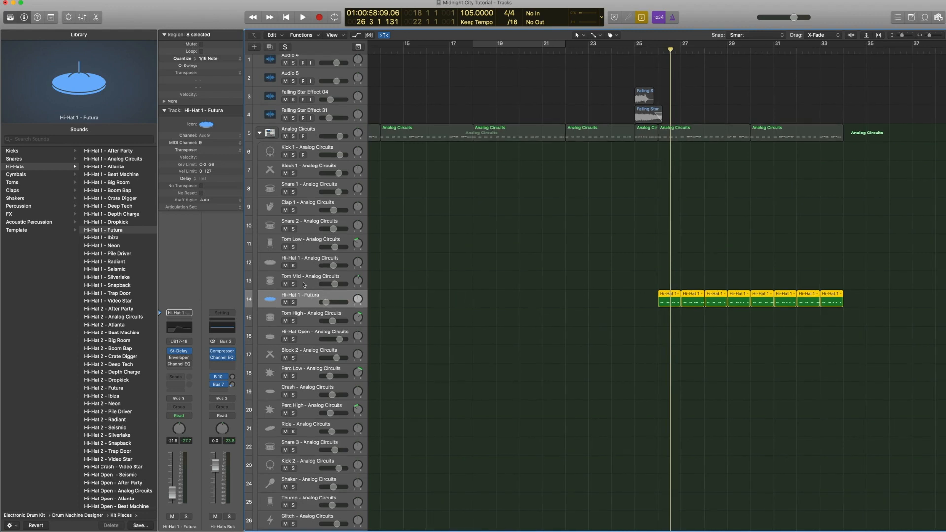
# - Inspect the Hi-Hat 1 Futura pad's controls in the Analog Circuits Drum Machine Designer, closing the plug-in window
pyautogui.click(315, 129)
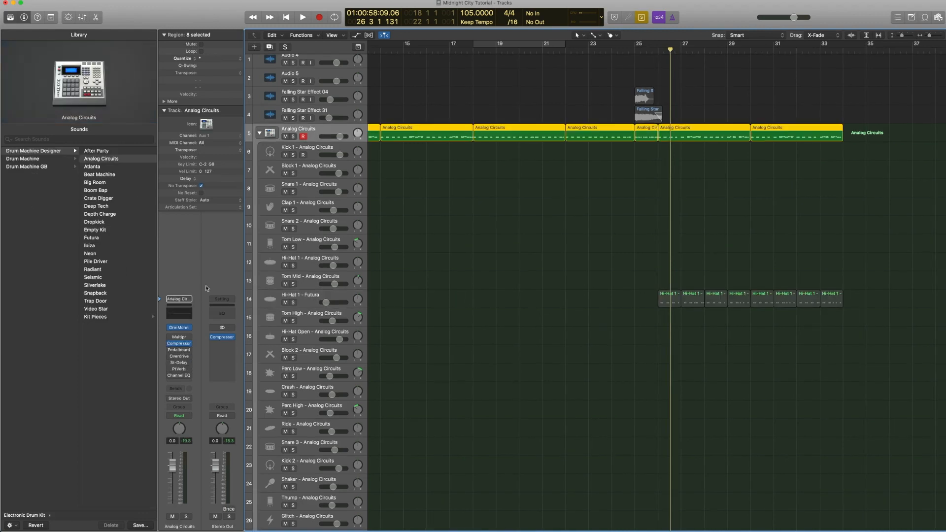
pyautogui.click(179, 328)
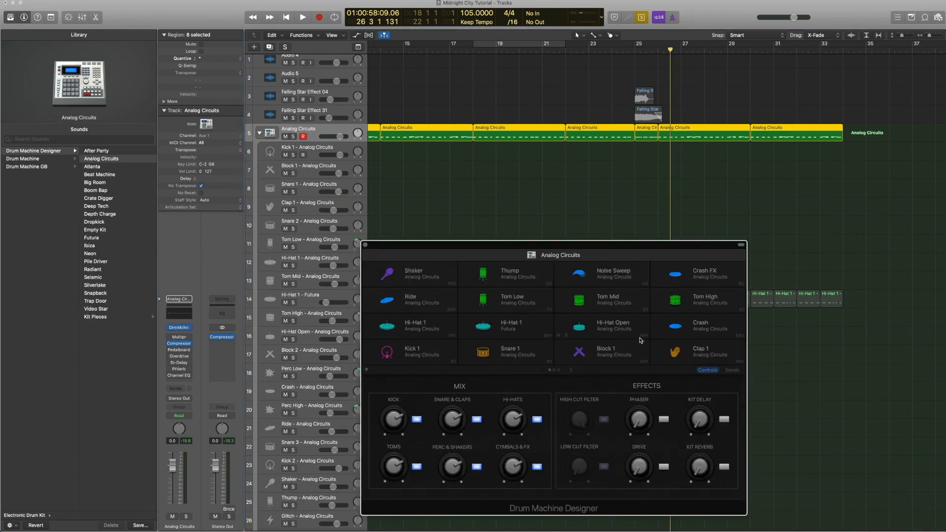
pyautogui.click(532, 324)
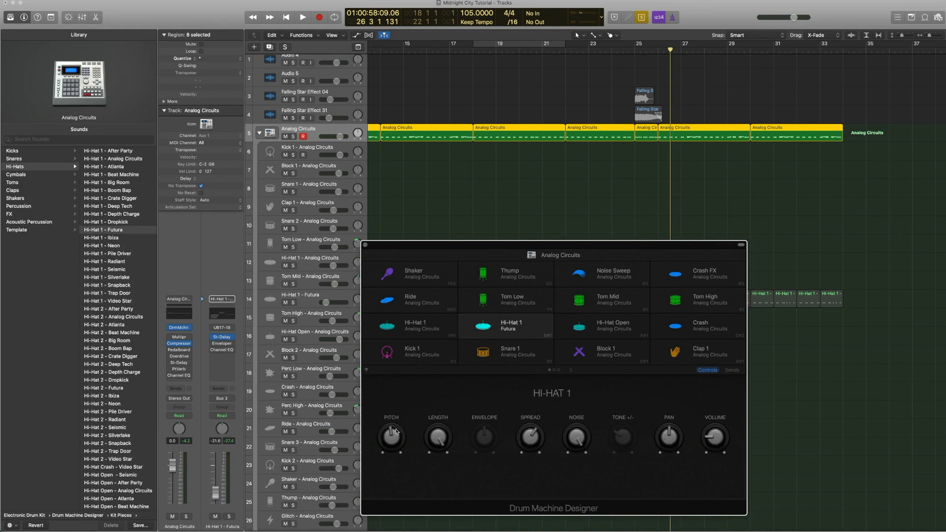
pyautogui.click(365, 245)
pyautogui.click(664, 268)
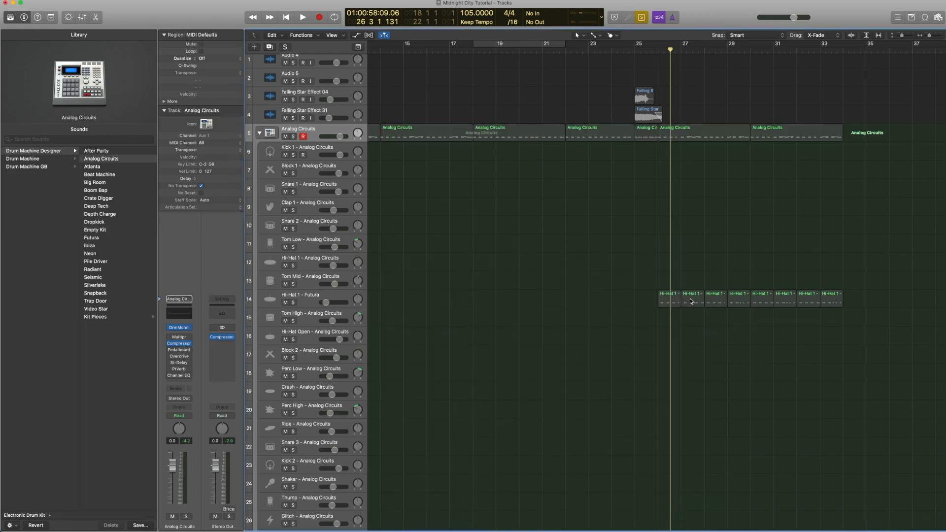
# - Play the Analog Circuits regions from bar 26 soloed together with the Hi-Hat 1 - Futura regions, turning solo off at the end
pyautogui.moveTo(838, 362); pyautogui.dragTo(676, 108)
pyautogui.press('space')
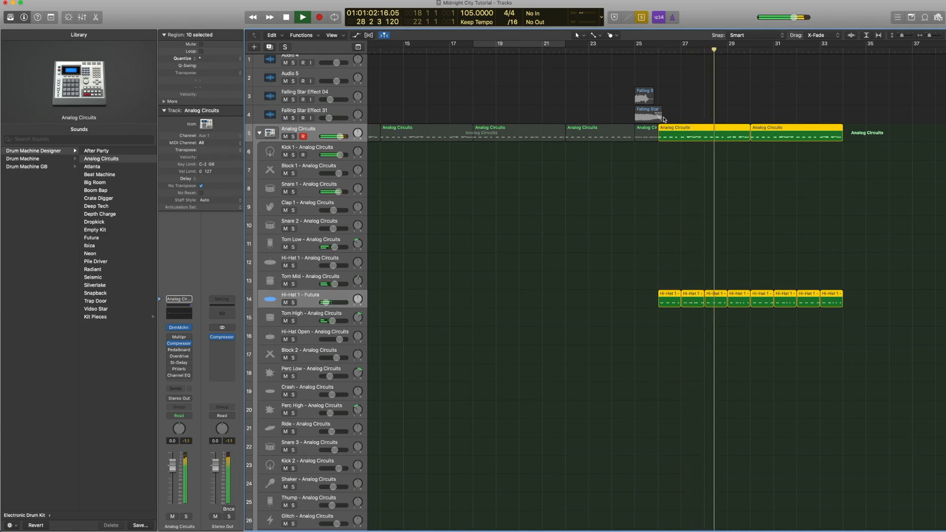
pyautogui.press('space')
pyautogui.hotkey('ctrl', 's')
# - Select the Analog Circuits track and collapse its stack to hide the drum subtracks
pyautogui.hscroll(-10, 664, 176)
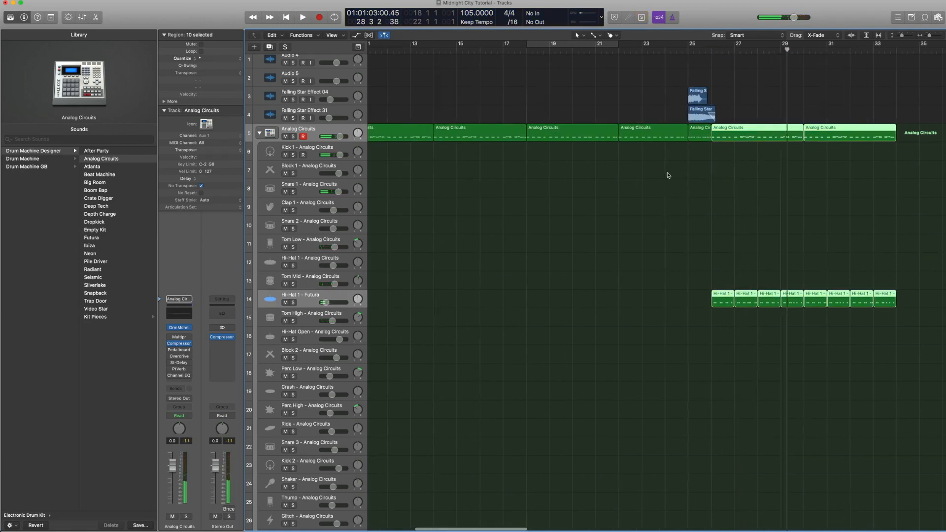
pyautogui.scroll(-5, 664, 176)
pyautogui.scroll(4, 665, 174)
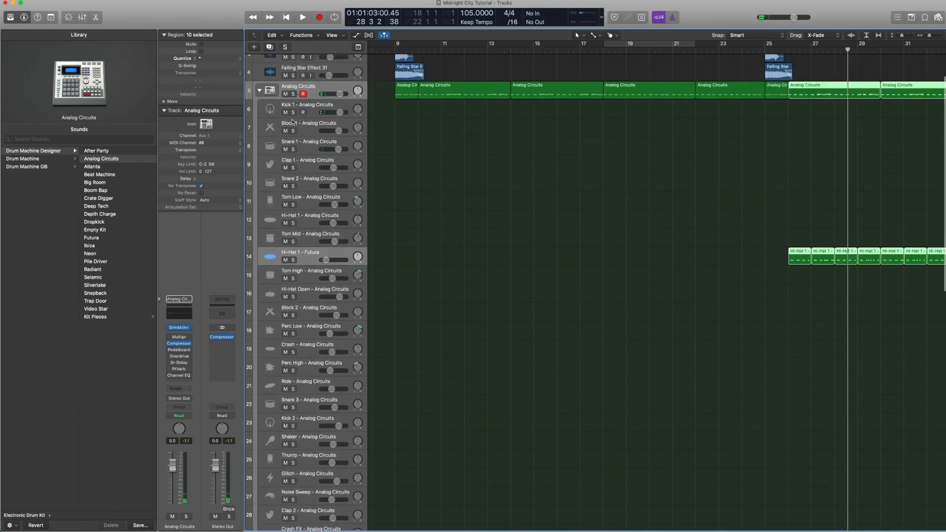
pyautogui.click(304, 90)
pyautogui.click(260, 91)
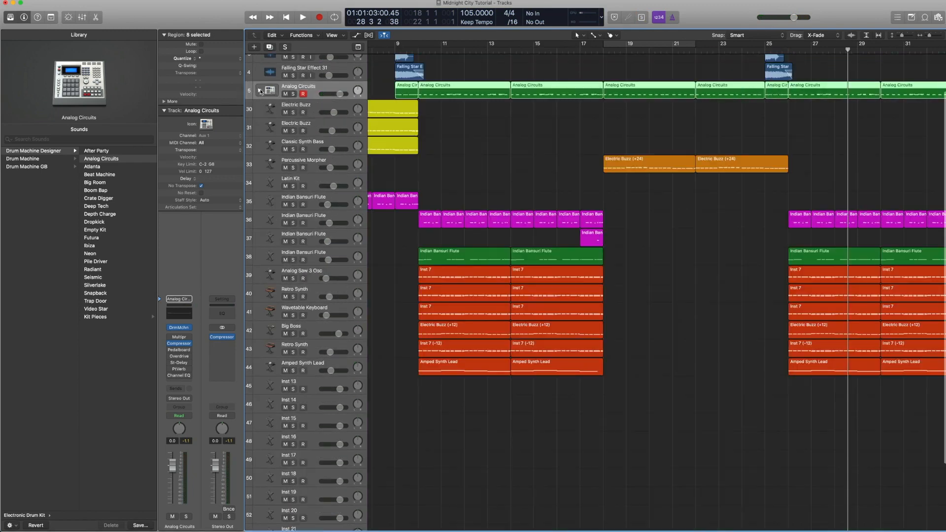
# - Select all drum, flute and synth regions in the repeated section from bar 26 to bar 34
pyautogui.hscroll(15, 870, 253)
pyautogui.hscroll(-13, 808, 237)
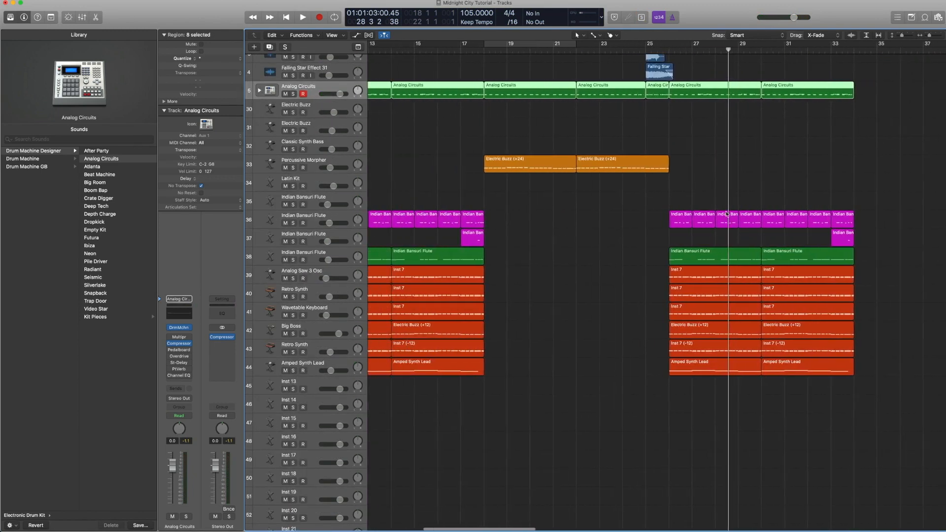
pyautogui.hscroll(-7, 641, 207)
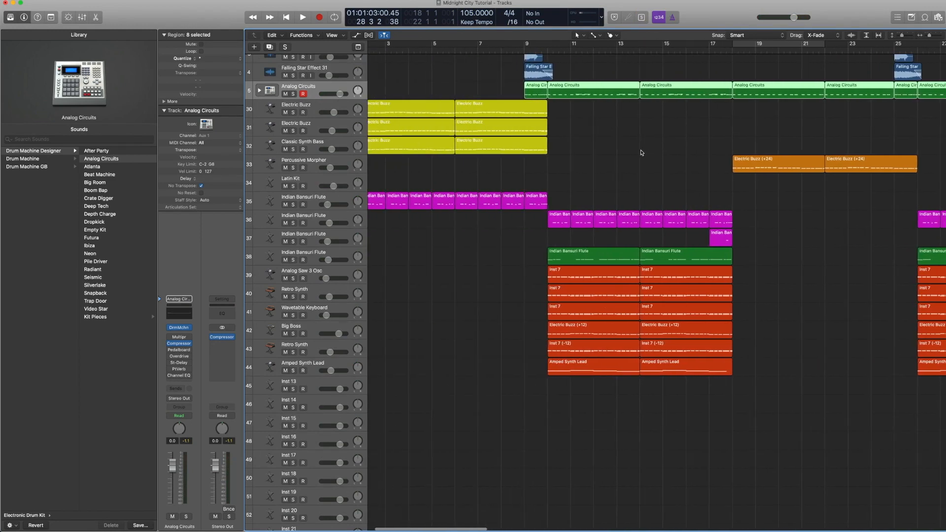
pyautogui.scroll(-5, 640, 155)
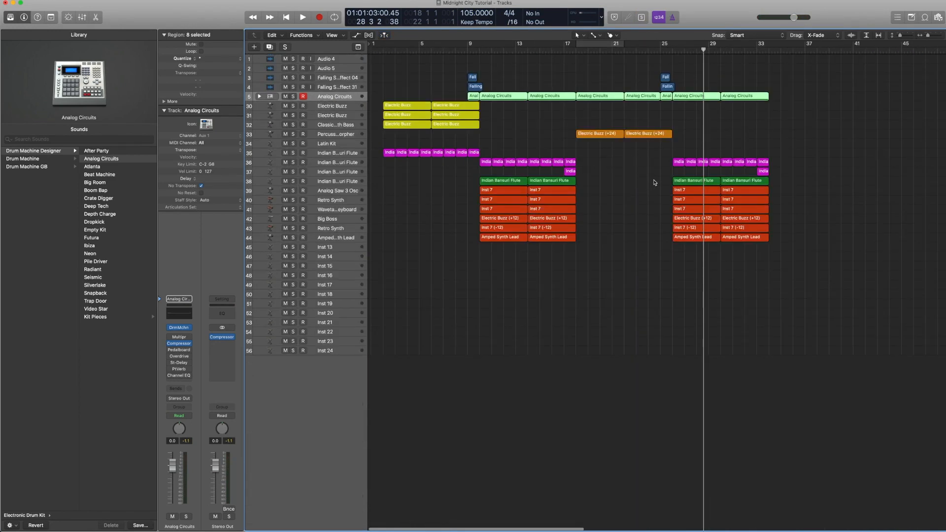
pyautogui.moveTo(820, 280); pyautogui.dragTo(654, 70)
pyautogui.moveTo(669, 79); pyautogui.dragTo(683, 83)
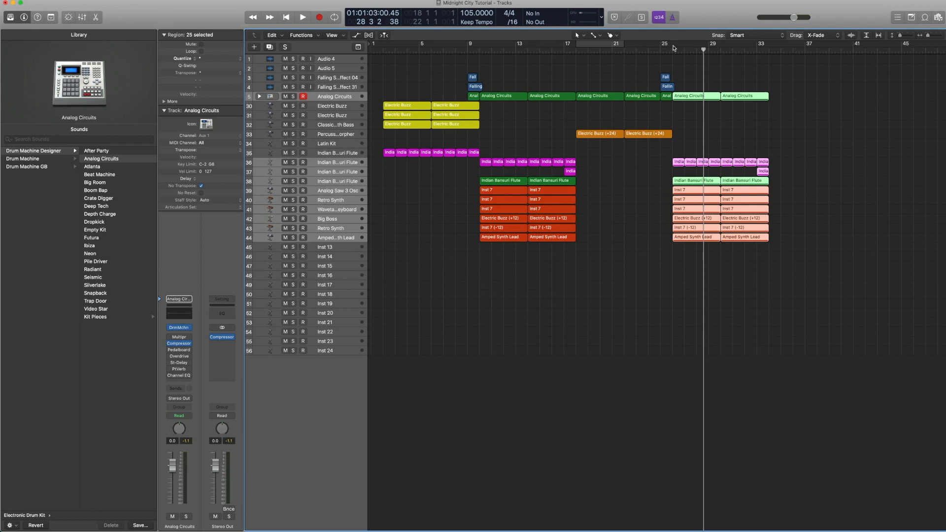
# - Open the Compressor on the Stereo Out channel and browse the alternative Dynamics plug-ins, keeping the stereo Compressor
pyautogui.click(344, 239)
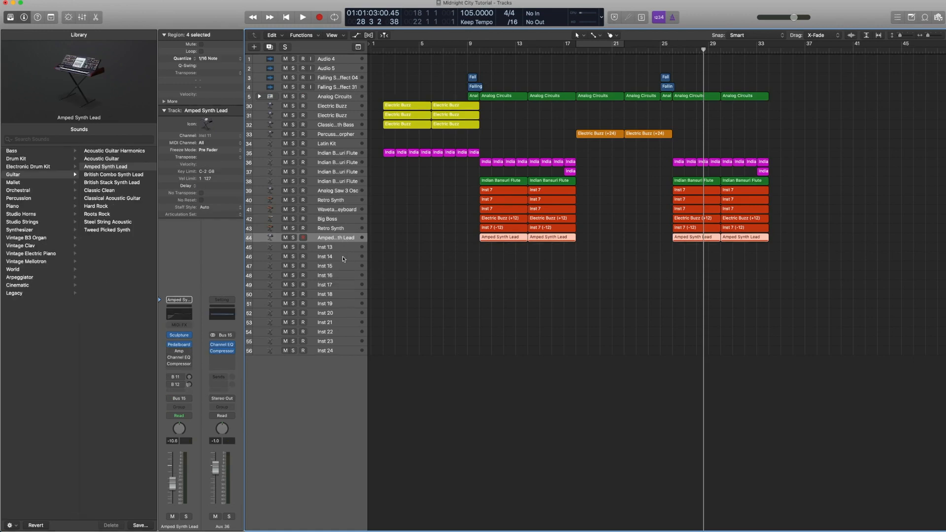
pyautogui.click(344, 259)
pyautogui.click(223, 376)
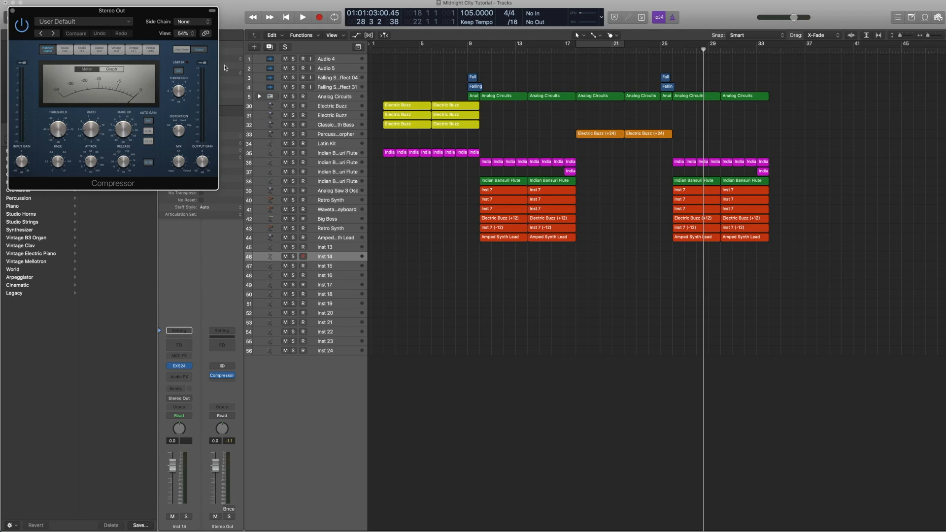
pyautogui.click(234, 375)
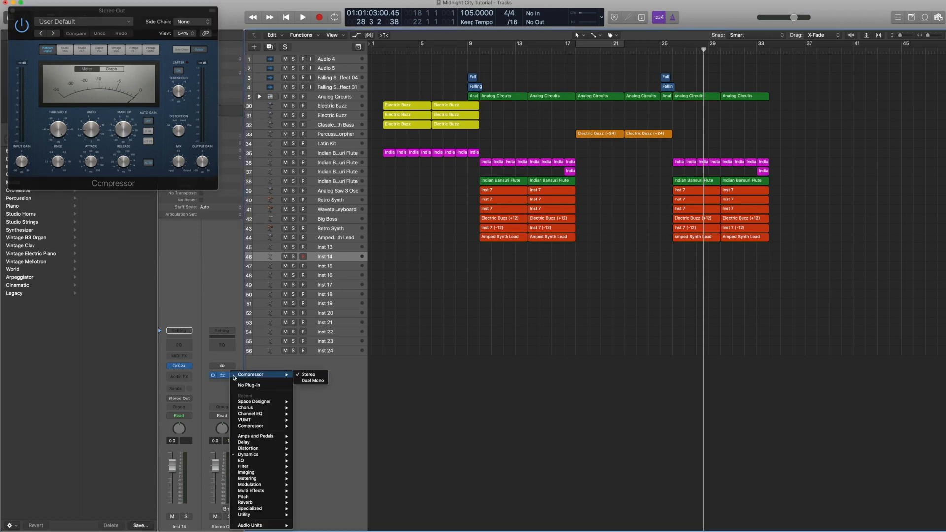
pyautogui.moveTo(256, 454)
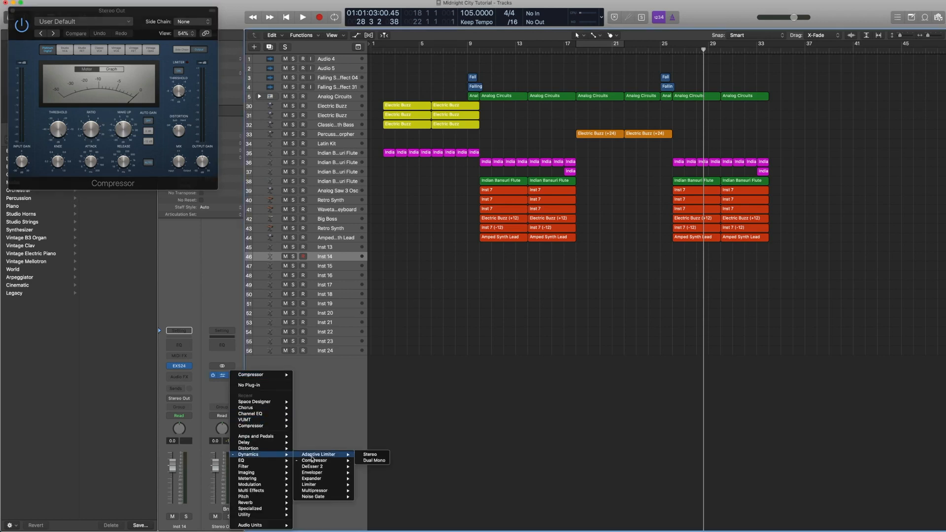
pyautogui.moveTo(326, 486)
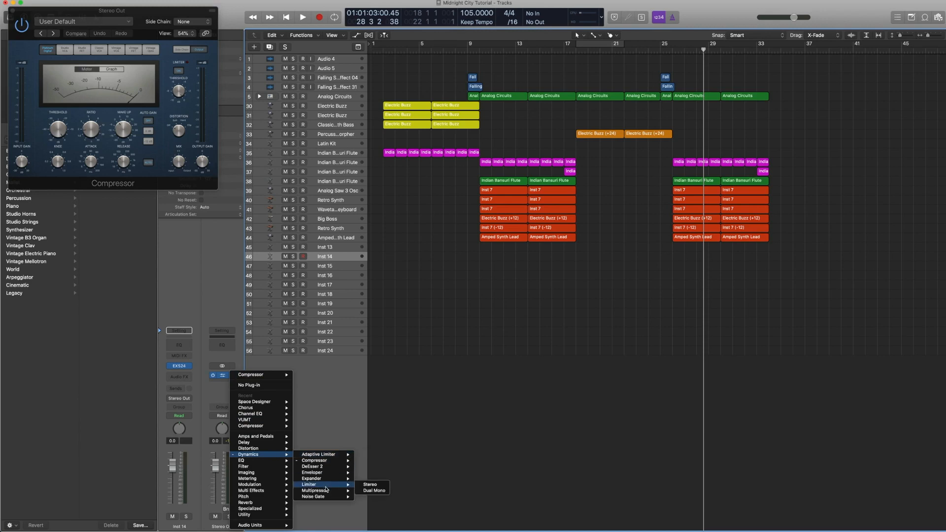
pyautogui.moveTo(326, 462)
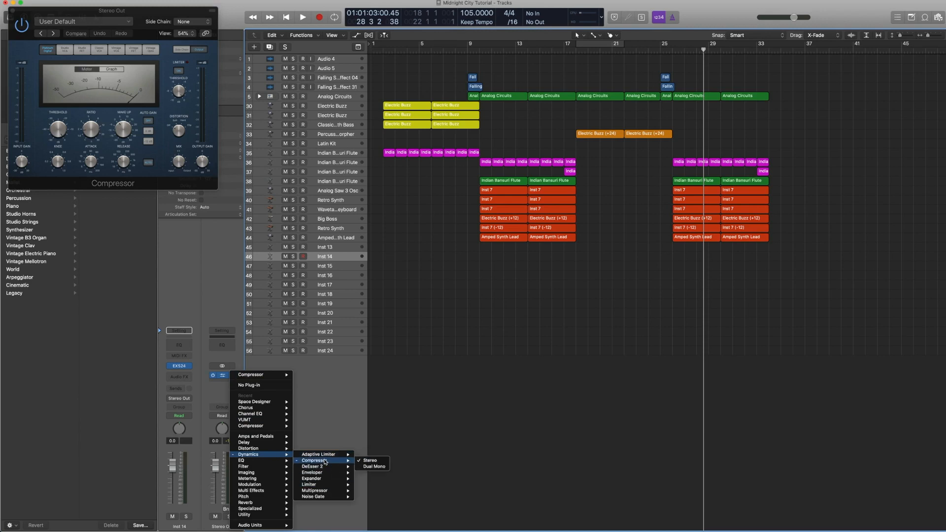
pyautogui.click(371, 460)
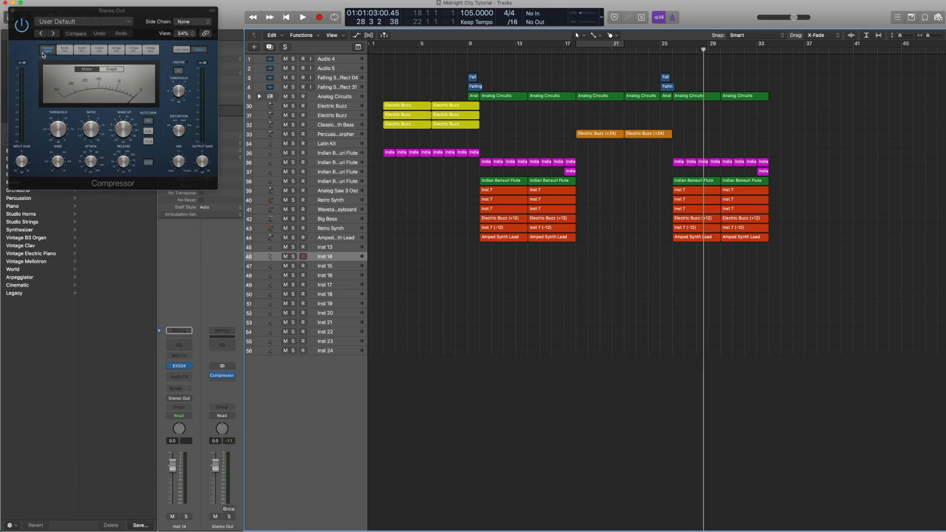
pyautogui.moveTo(61, 134)
# - Play the full mix from bar 26 and again from bar 10 with the Stereo Out Compressor meters in view, closing the plug-in window
pyautogui.click(671, 51)
pyautogui.press('space')
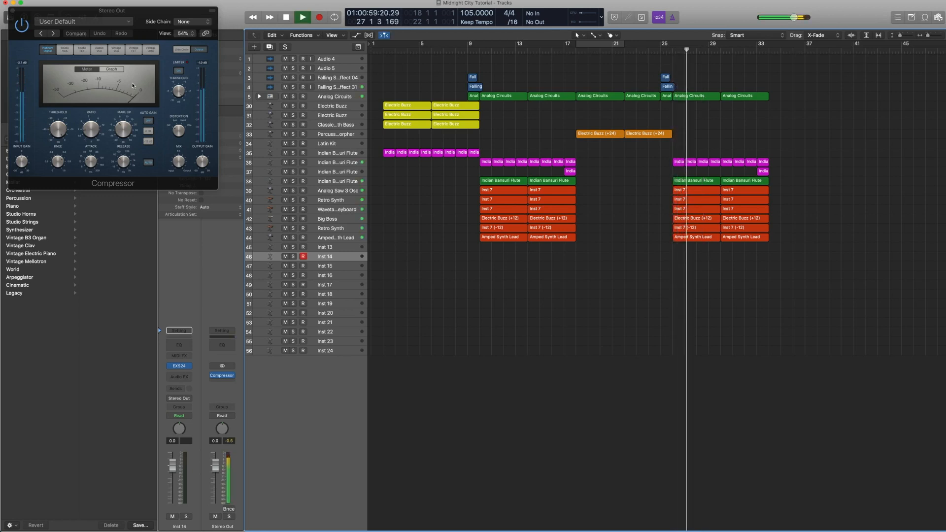
pyautogui.press('space')
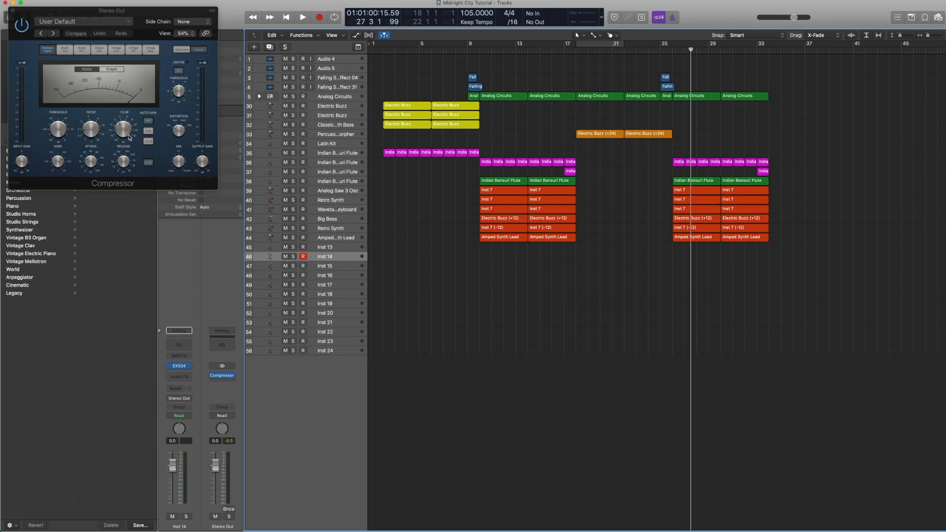
pyautogui.click(481, 51)
pyautogui.press('space')
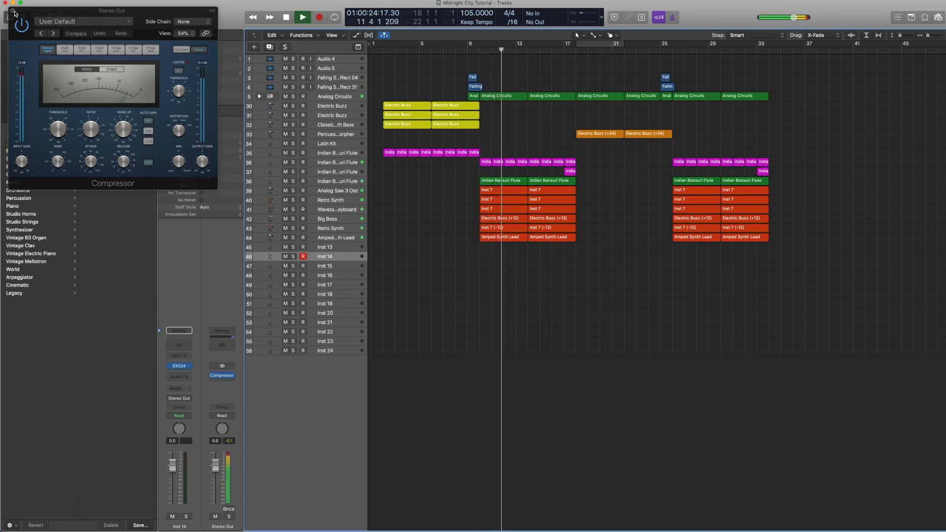
pyautogui.press('space')
pyautogui.click(14, 11)
# - Enlarge the track heights, select the Indian Bansuri Flute track whose regions start at bar 10, and review the whole arrangement
pyautogui.press('super+Down')
pyautogui.press('super+Down')
pyautogui.press('super+Down')
pyautogui.press('super+Down')
pyautogui.press('super+Down')
pyautogui.press('super+Down')
pyautogui.press('super+Down')
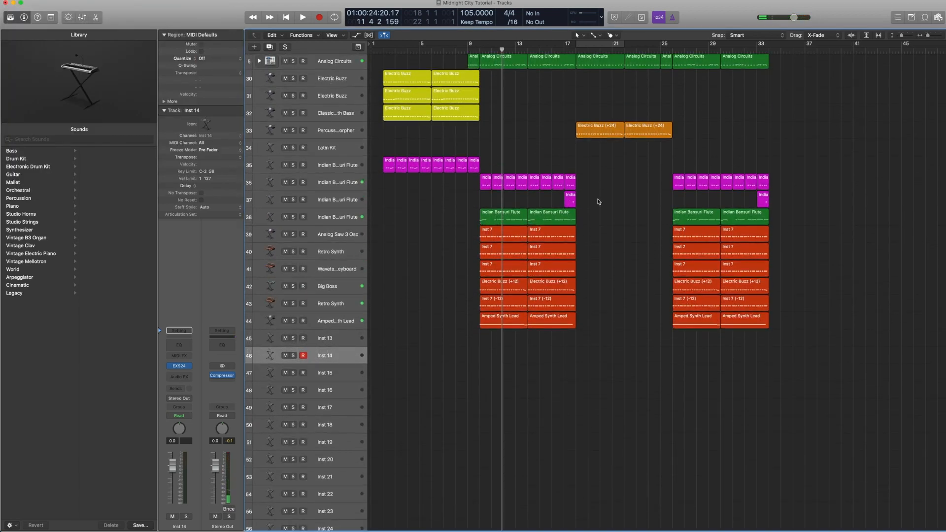
pyautogui.moveTo(604, 177); pyautogui.dragTo(461, 184)
pyautogui.click(561, 160)
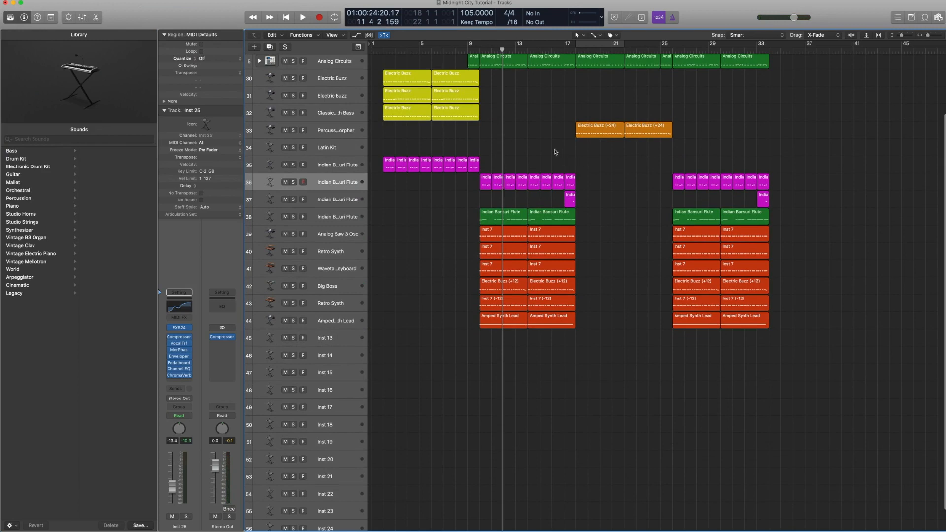
pyautogui.scroll(4, 554, 152)
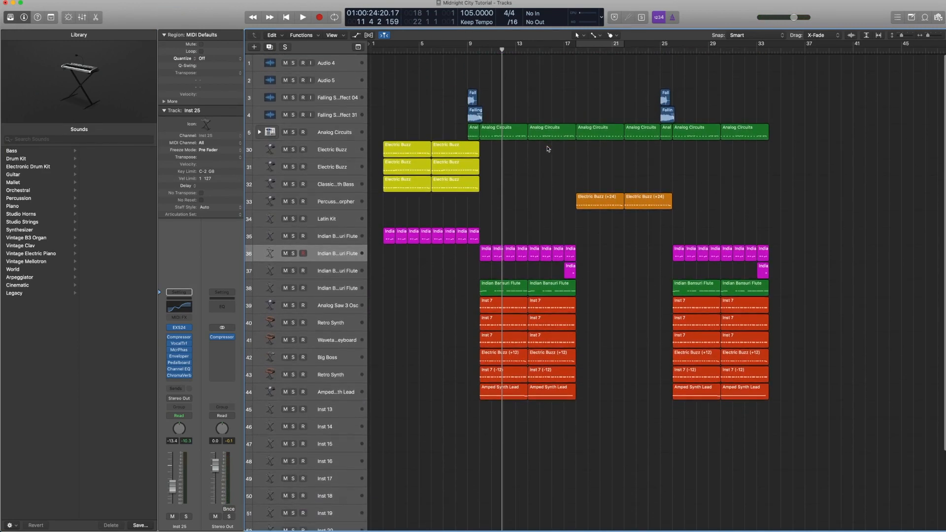
pyautogui.hscroll(-1, 549, 148)
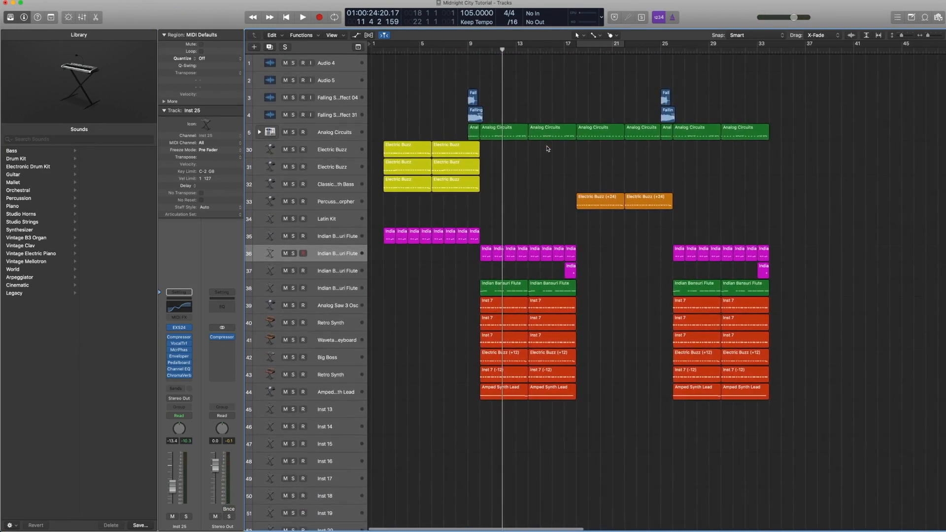